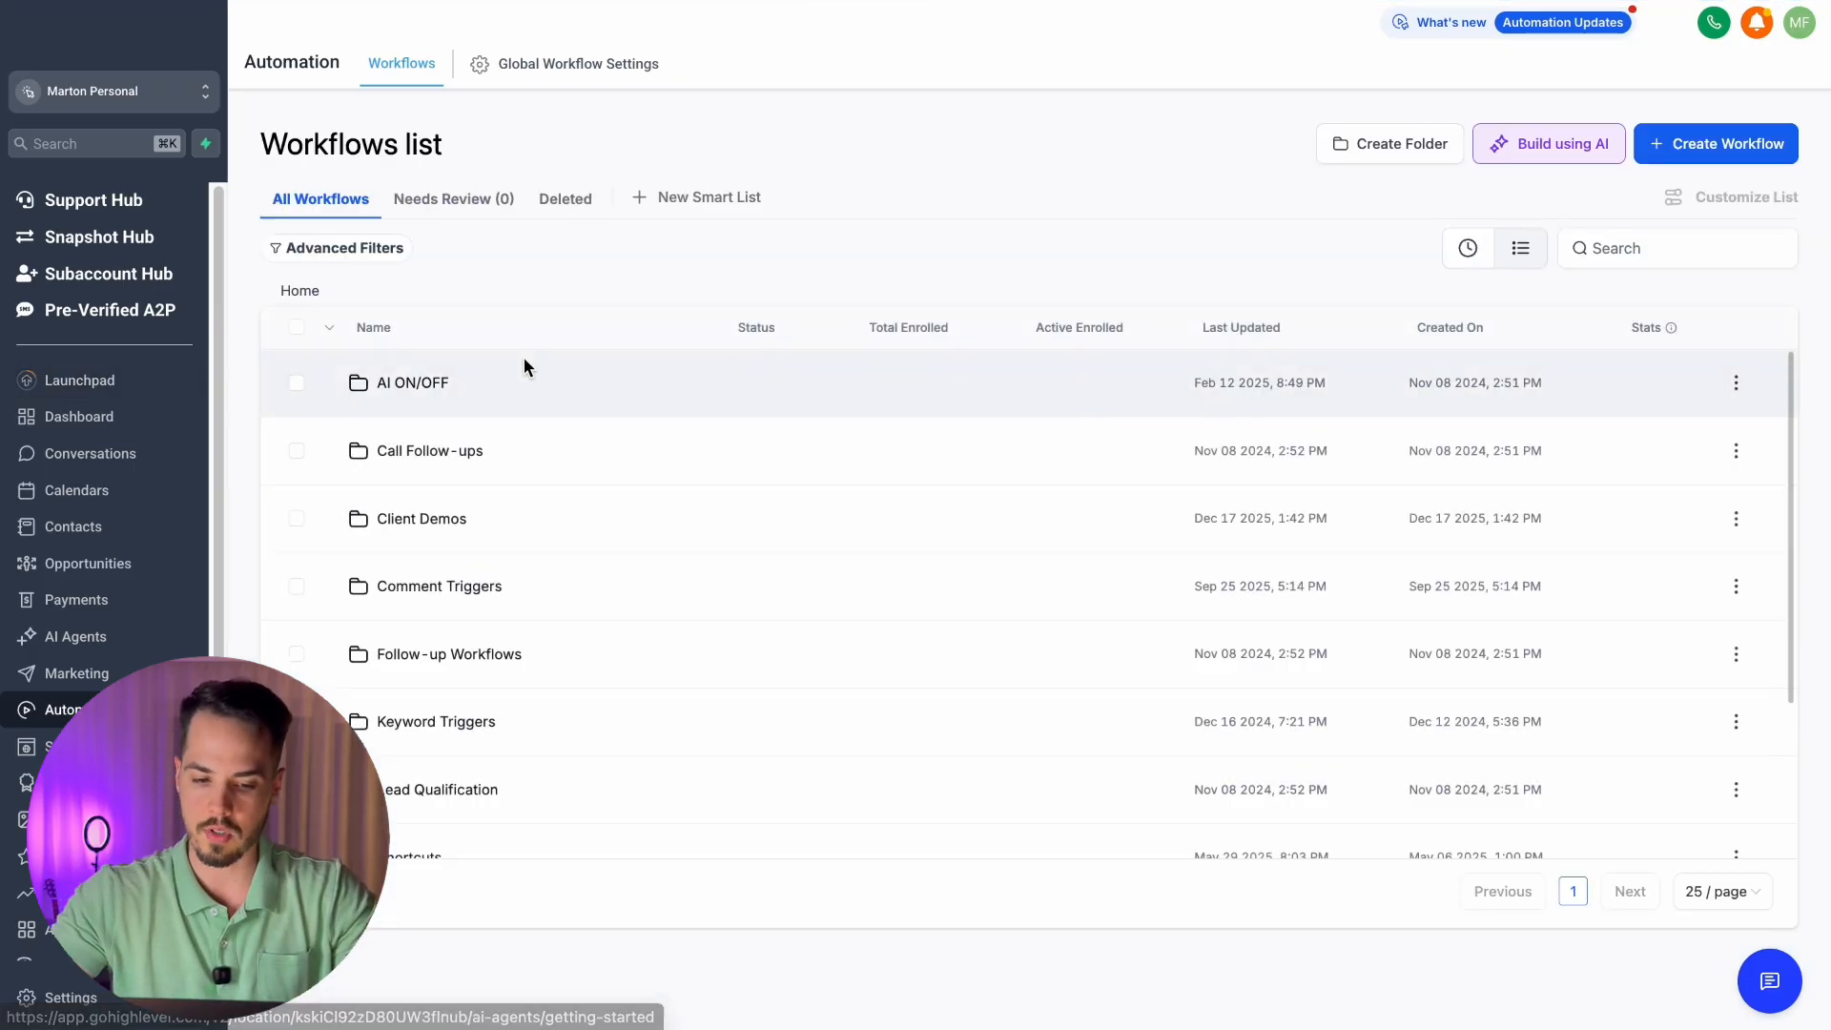
Open the YouTube folder in the workflows list and create a new workflow from scratch in it
scroll(524, 362, "down", 2)
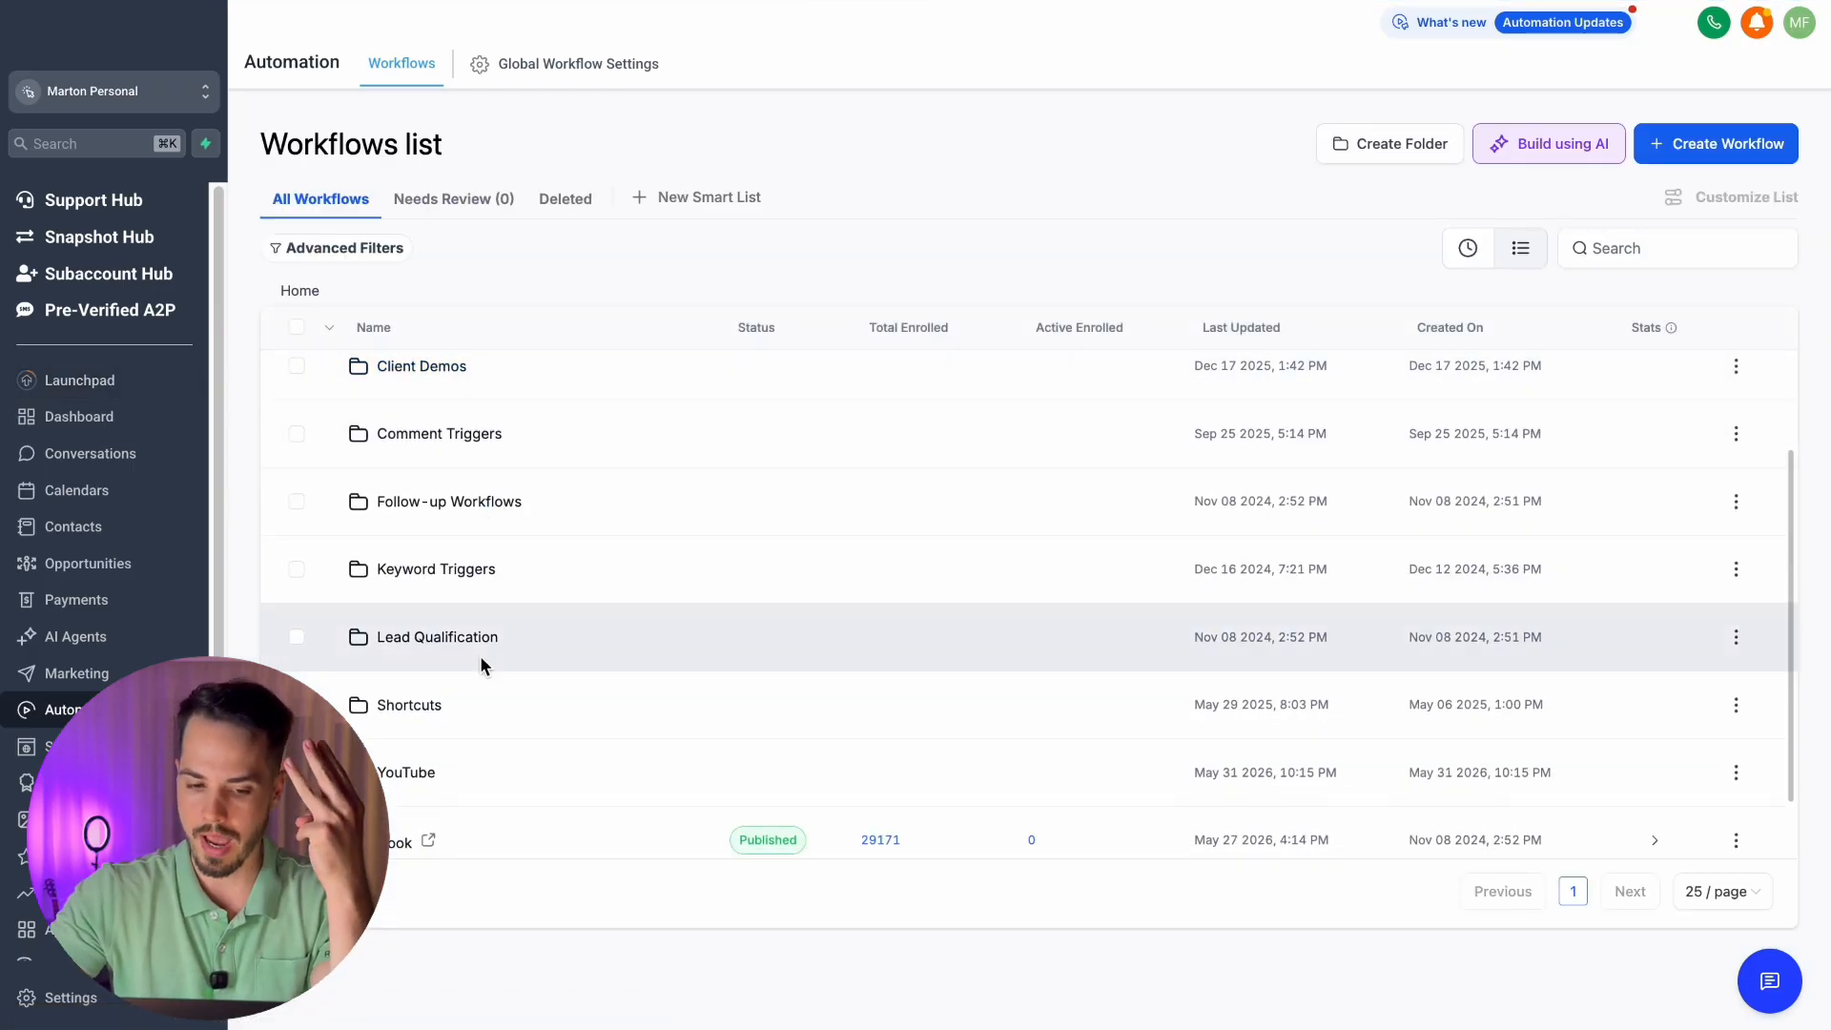
left_click(408, 769)
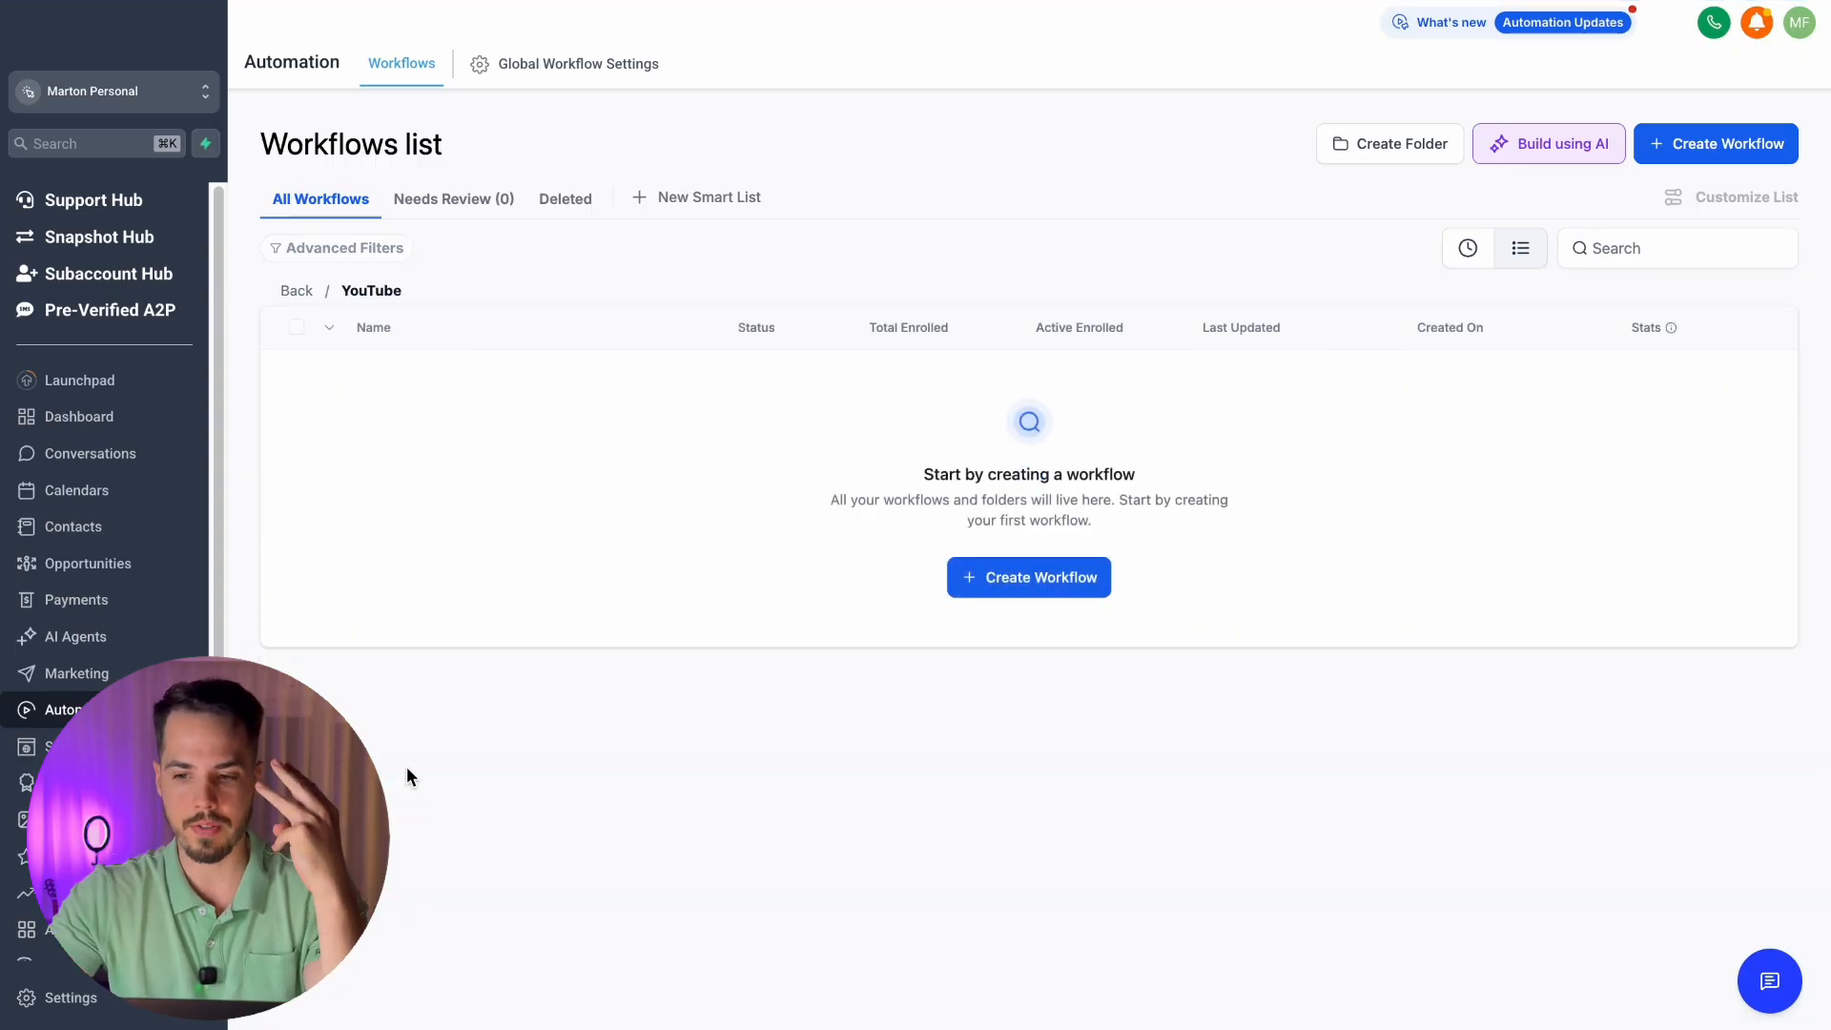
left_click(1759, 156)
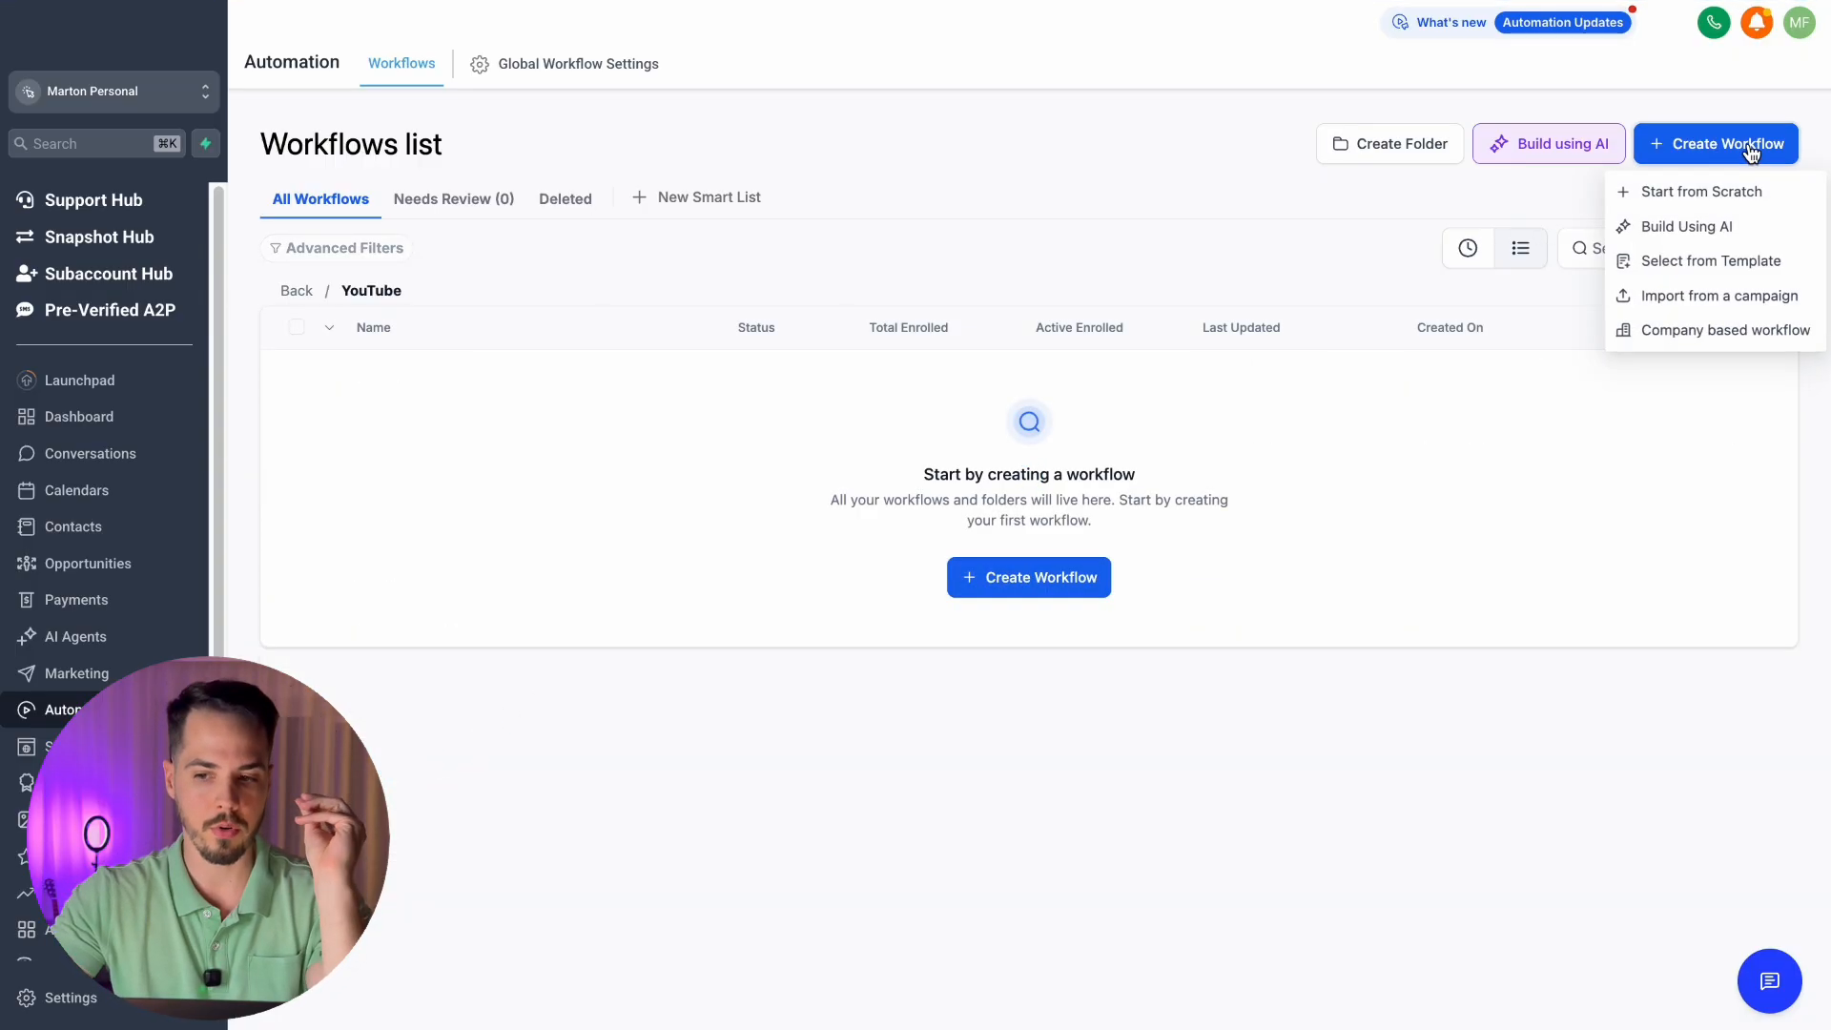
left_click(1745, 199)
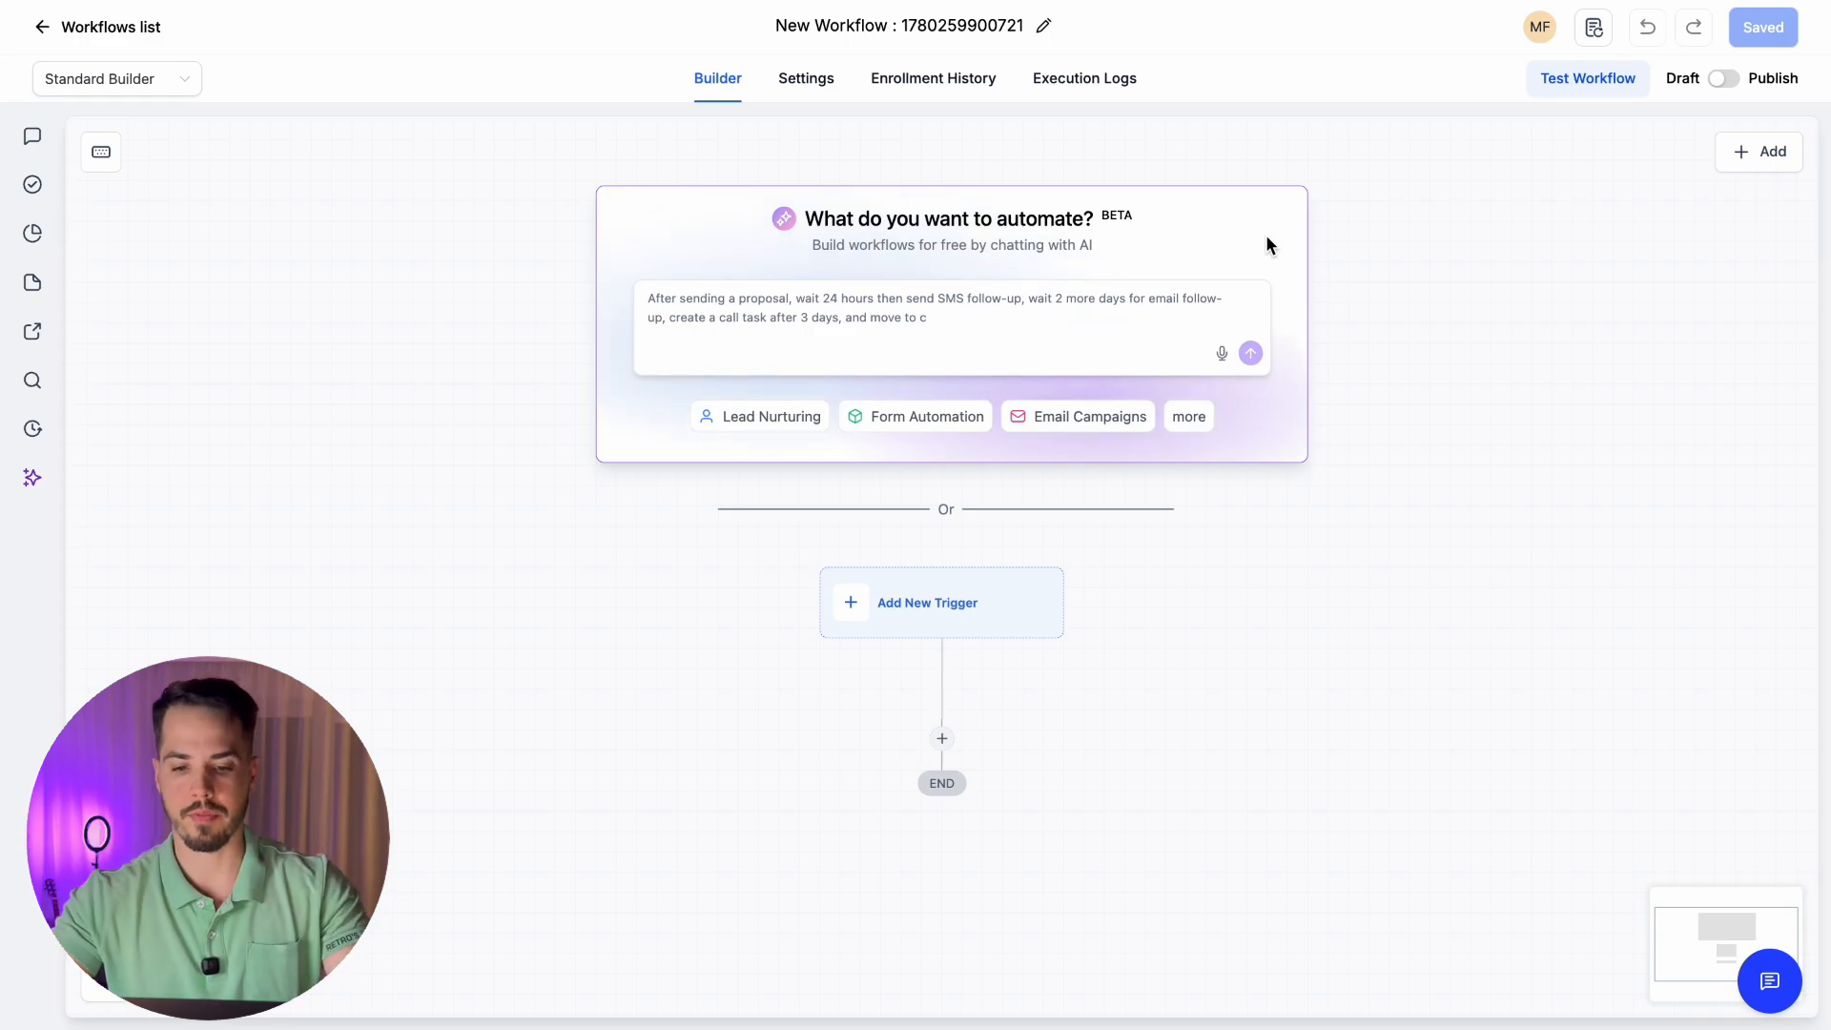
Rename the new workflow as "Follow-up YT"
scroll(1129, 503, "down", 5)
left_click(903, 23)
type("Follow-up YT")
key("Return")
scroll(1243, 298, "up", 6)
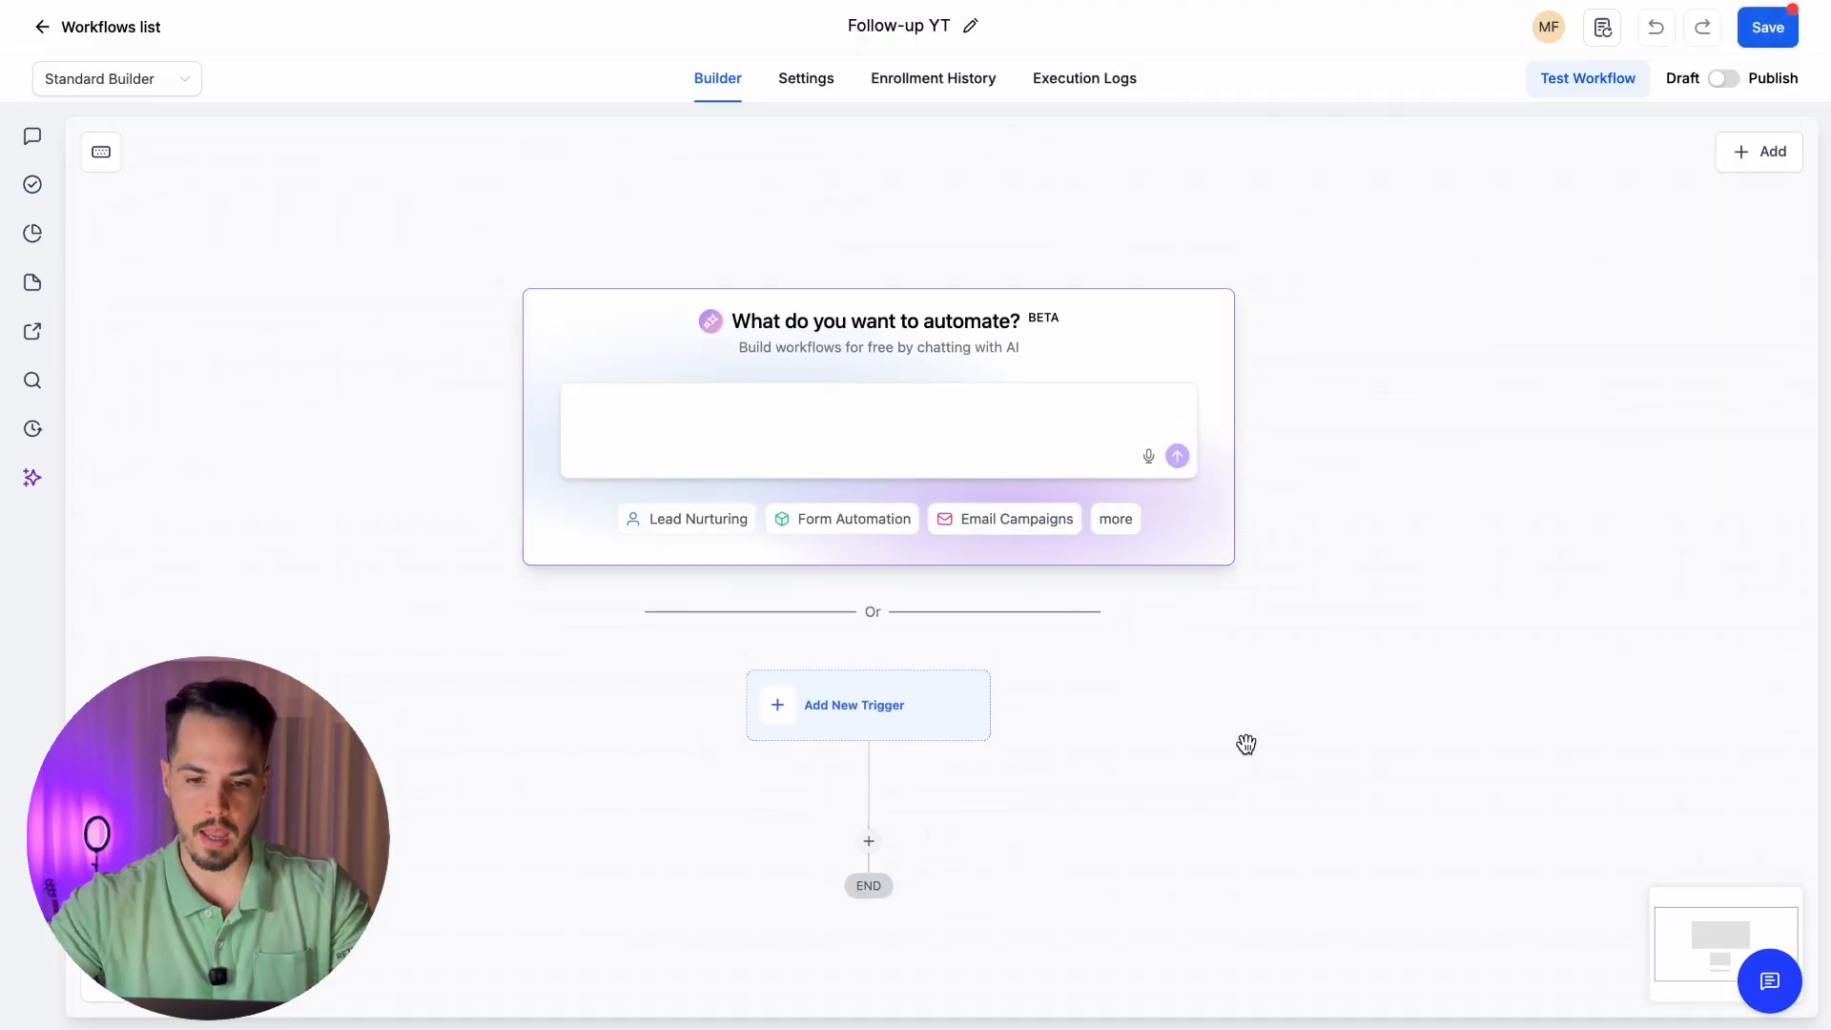
Add a new trigger to the workflow using the Customer Replied event
left_click(900, 733)
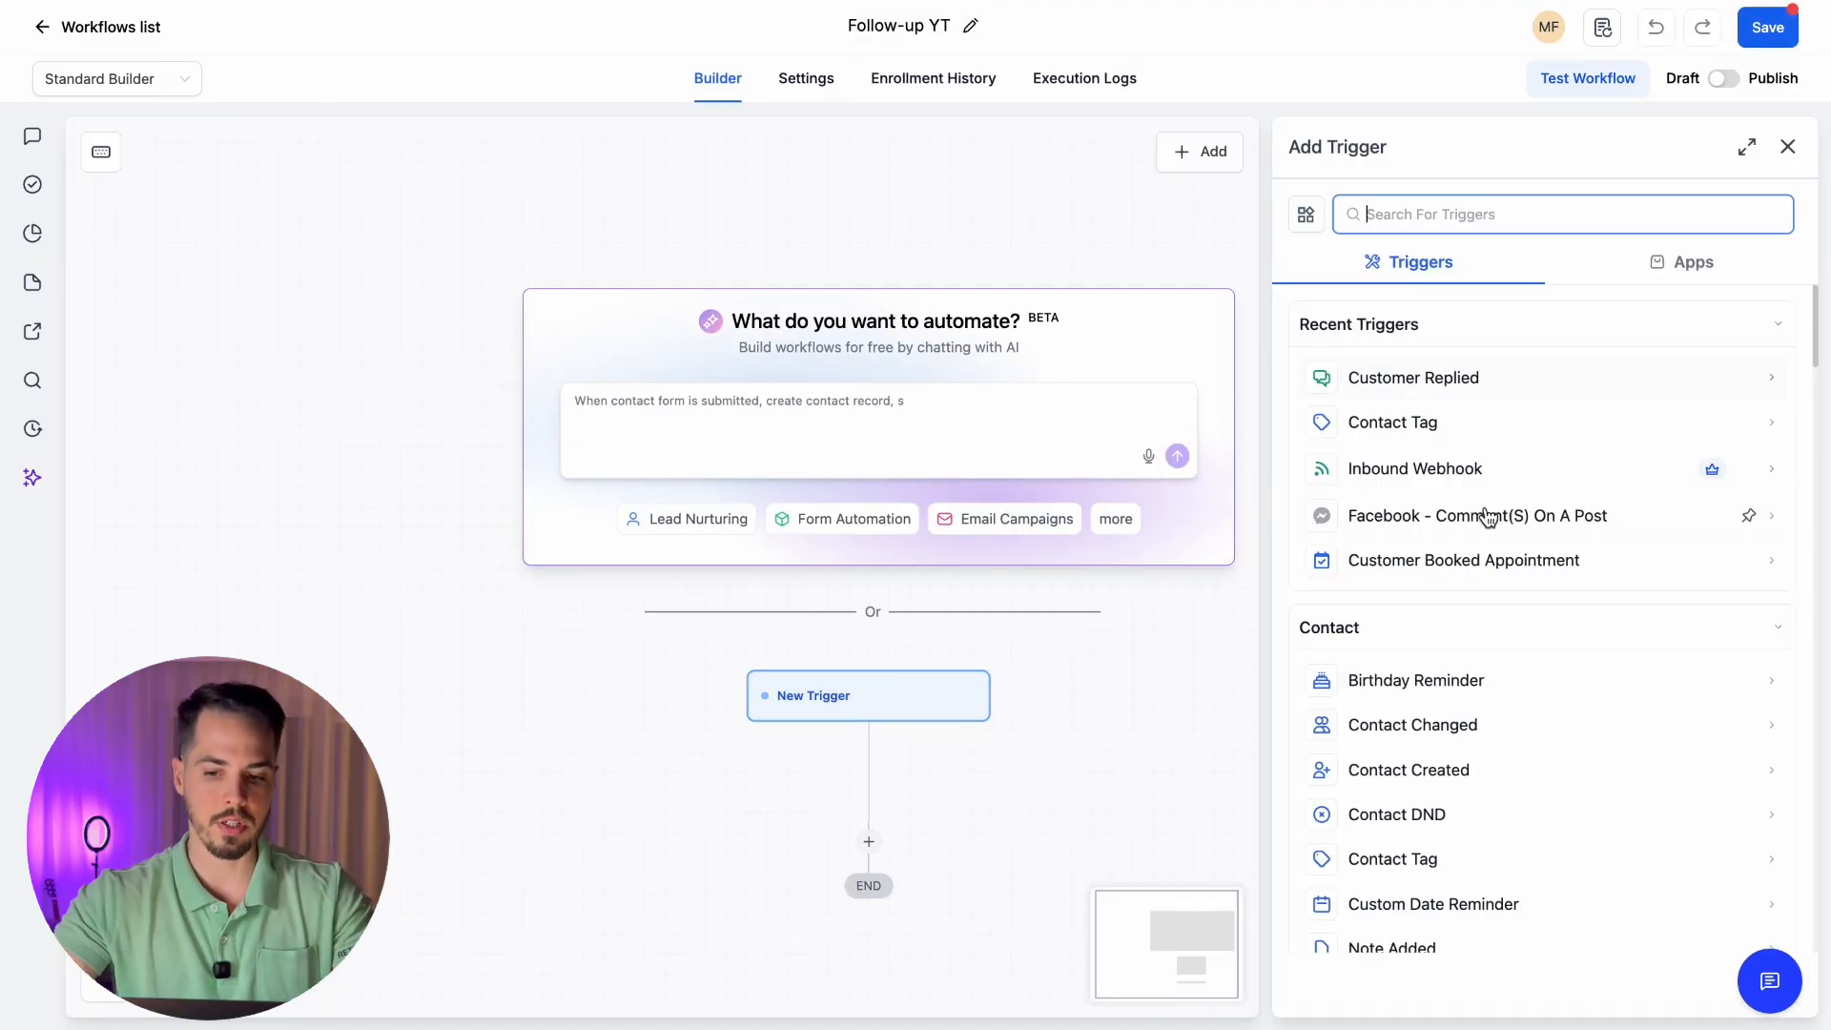
type("cust")
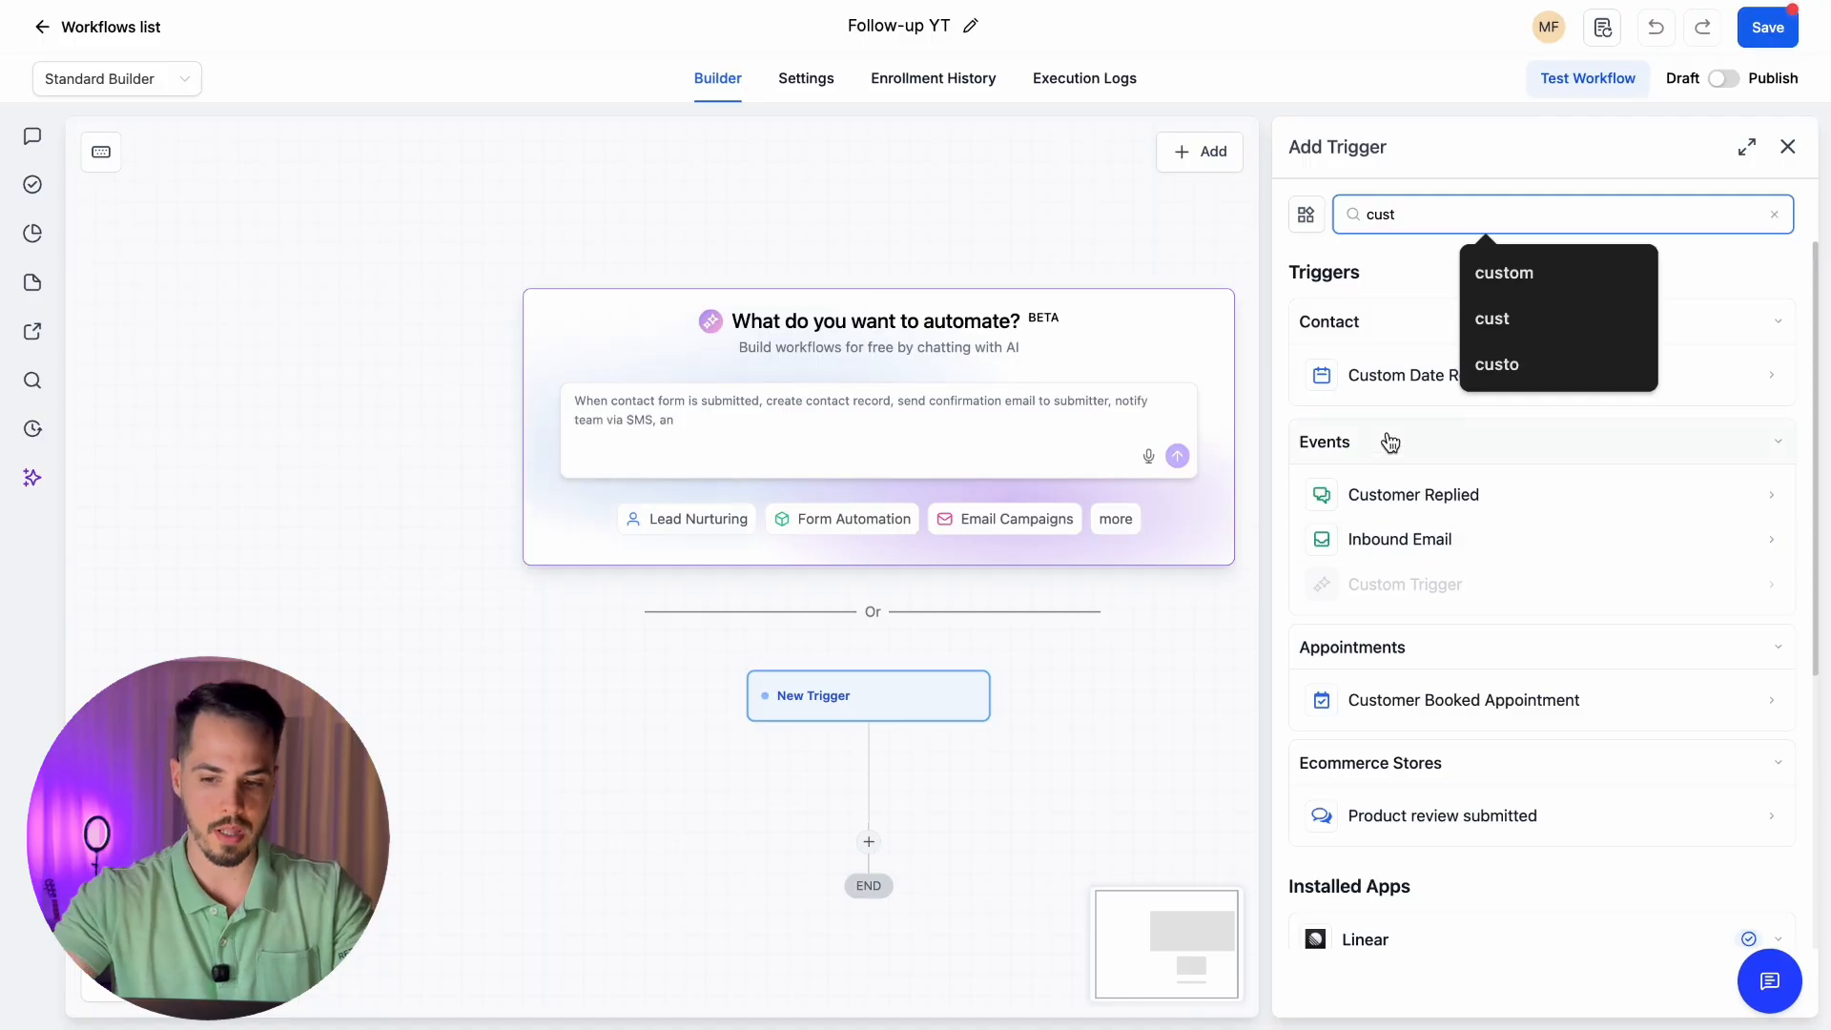
left_click(1398, 444)
left_click(1402, 443)
left_click(1411, 504)
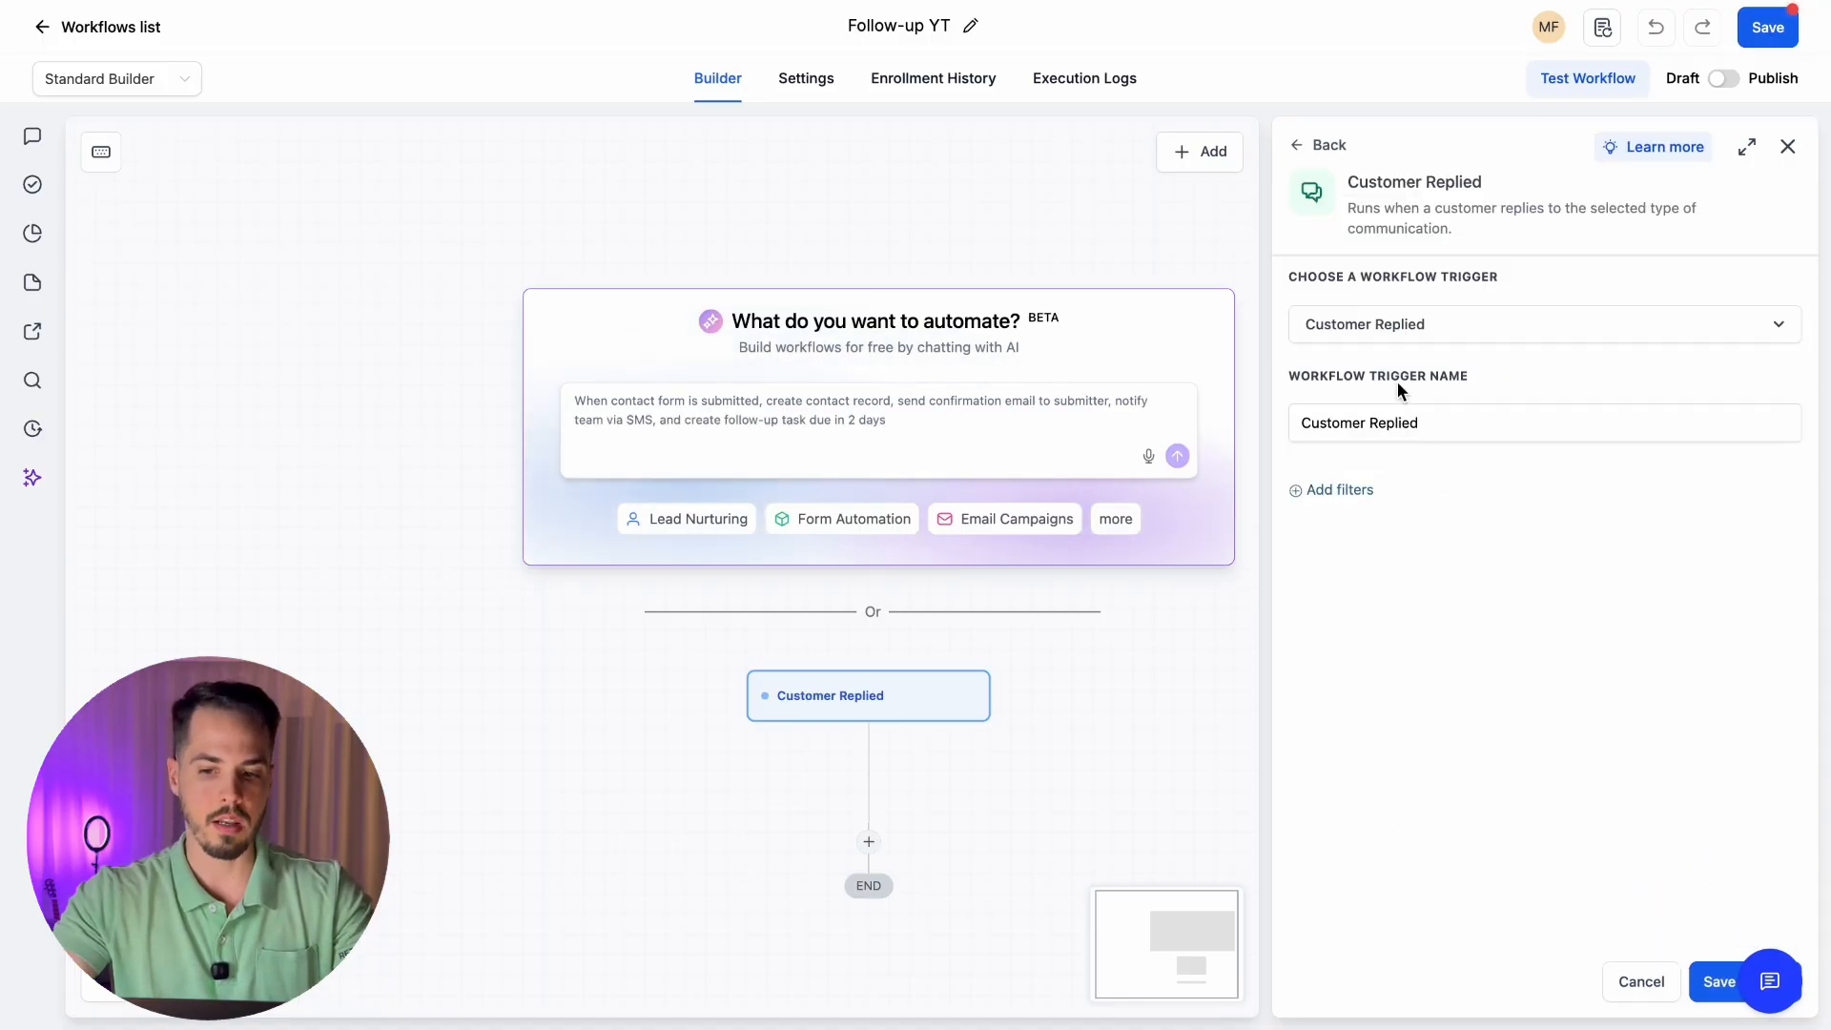
Add a Reply channel filter to the Customer Replied trigger and set it to Instagram DM
left_click(1337, 490)
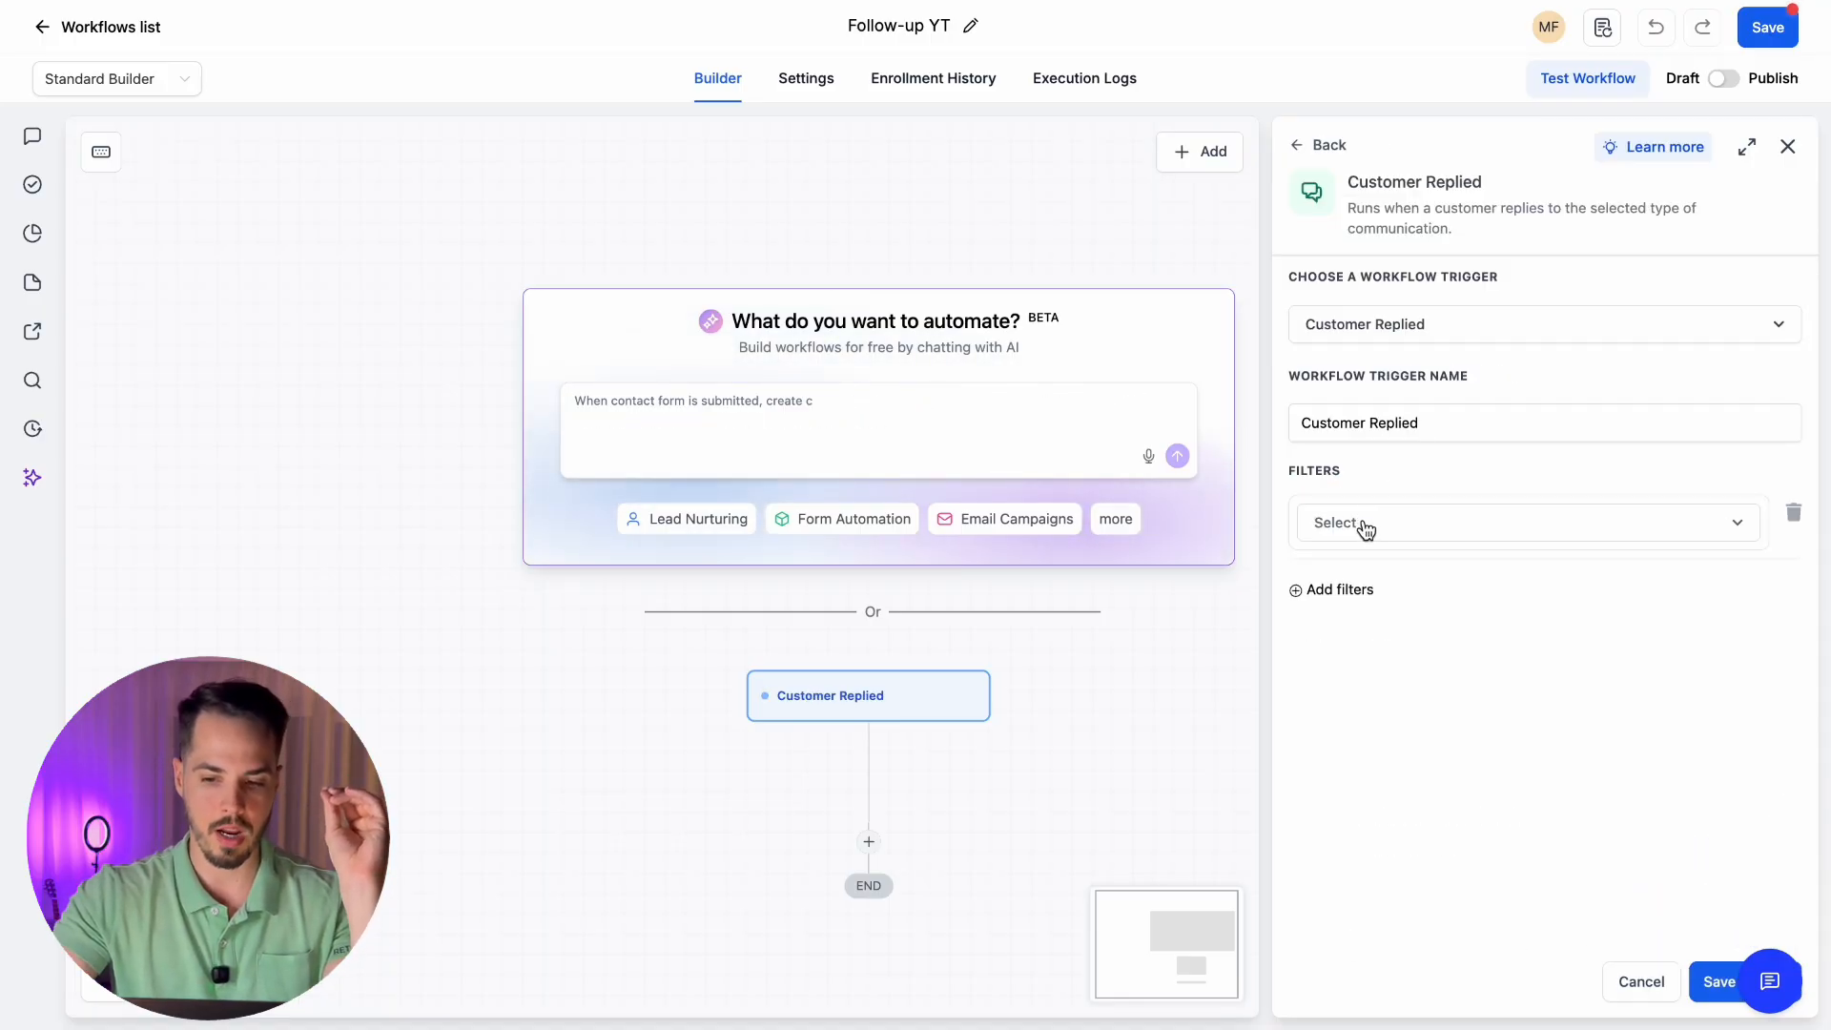
left_click(1364, 524)
type("reply")
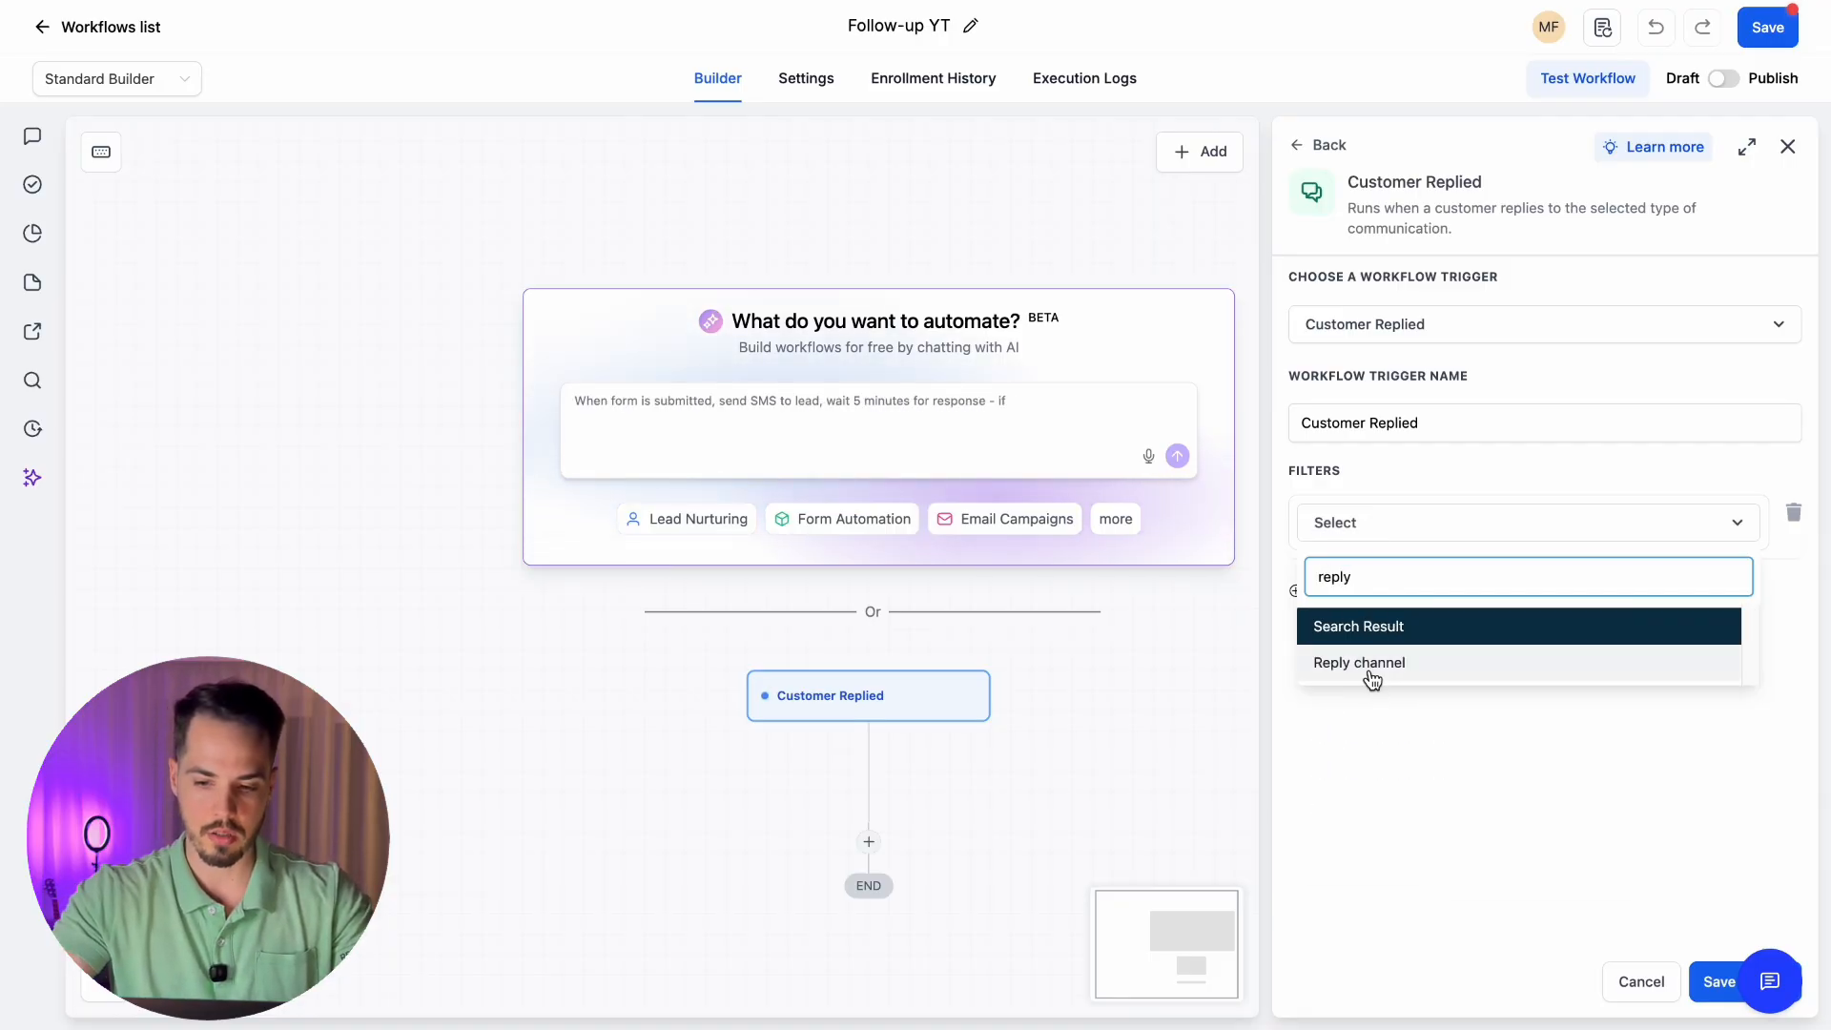
left_click(1370, 660)
left_click(1379, 568)
scroll(1402, 735, "down", 3)
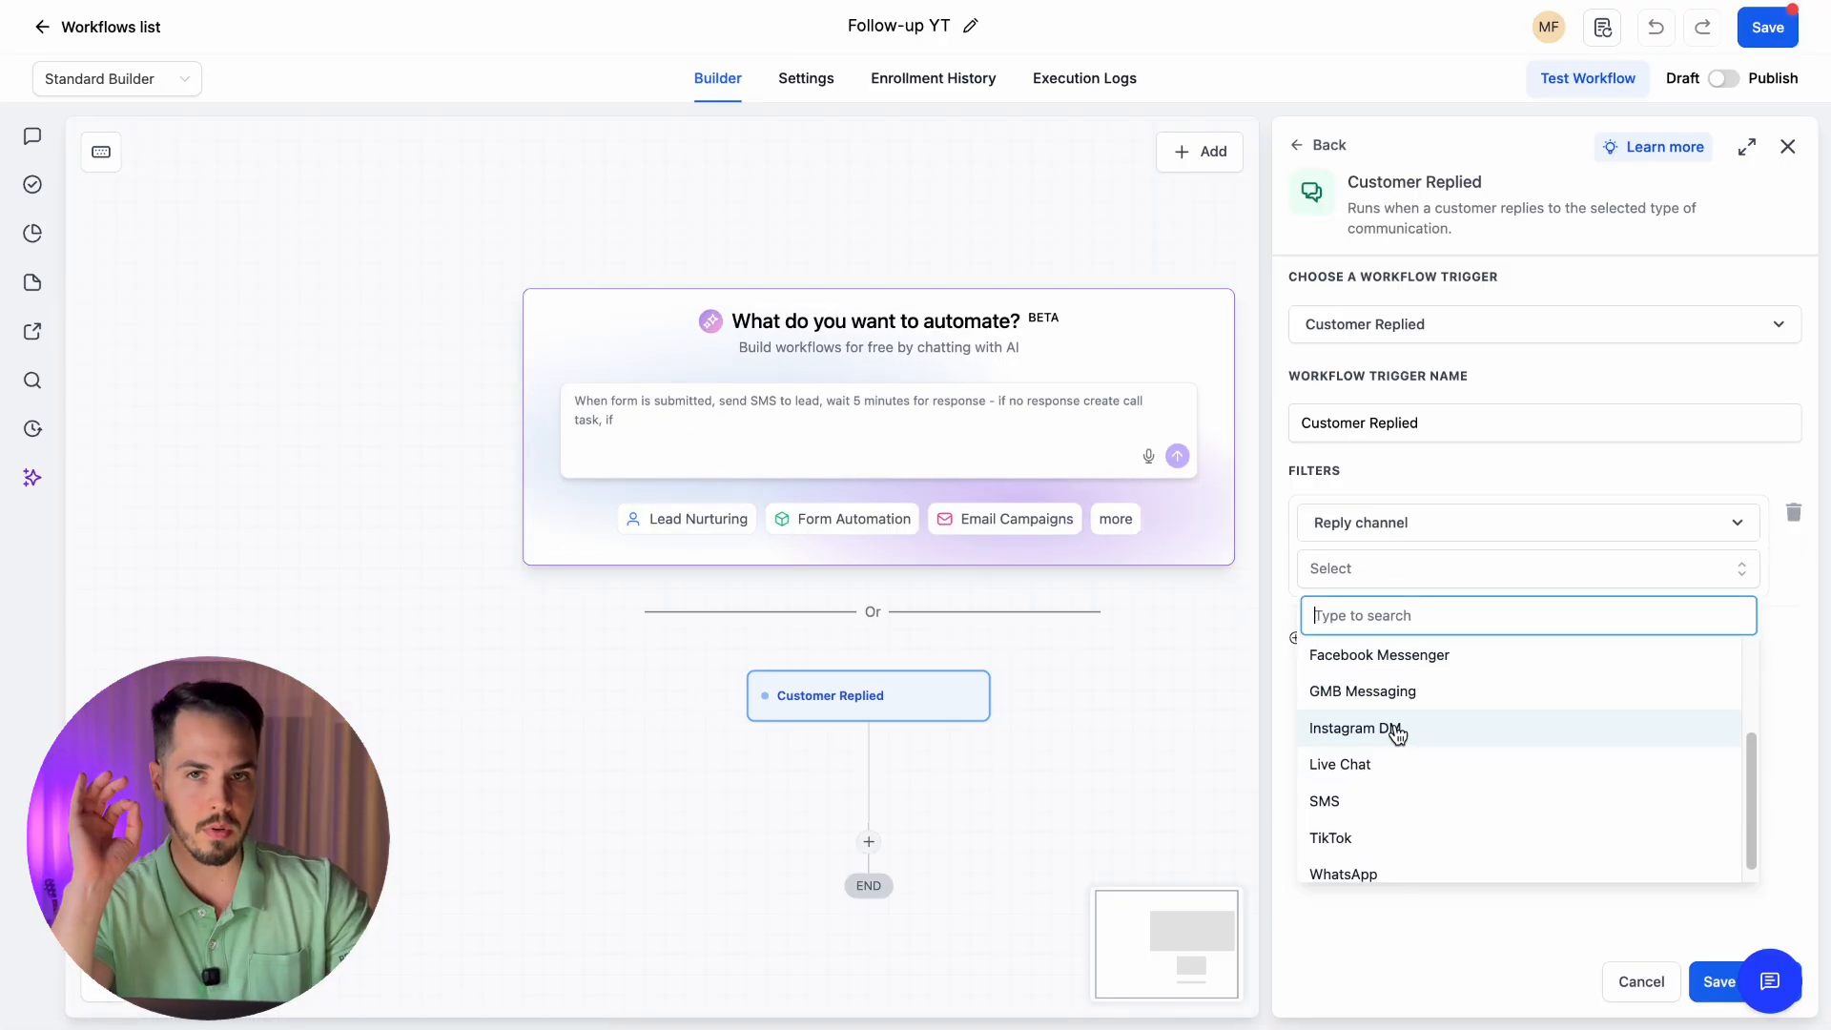
scroll(1397, 733, "up", 3)
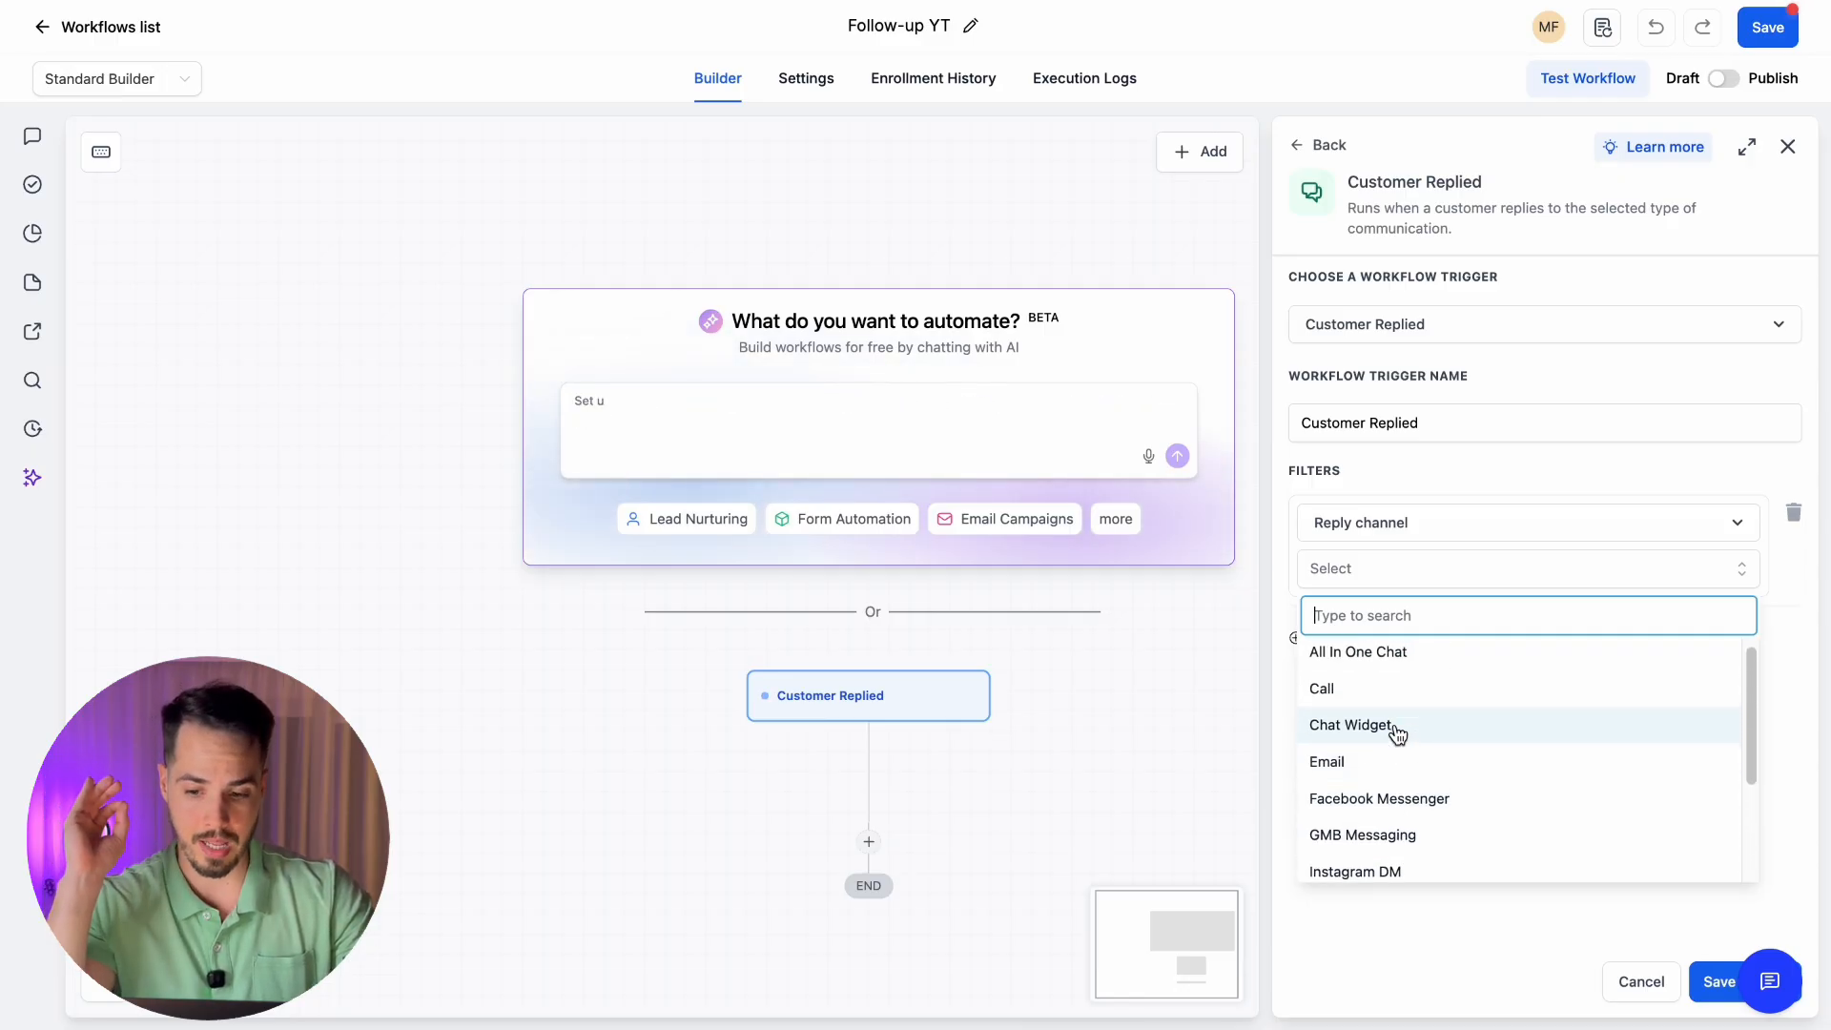
left_click(1381, 796)
left_click(1404, 577)
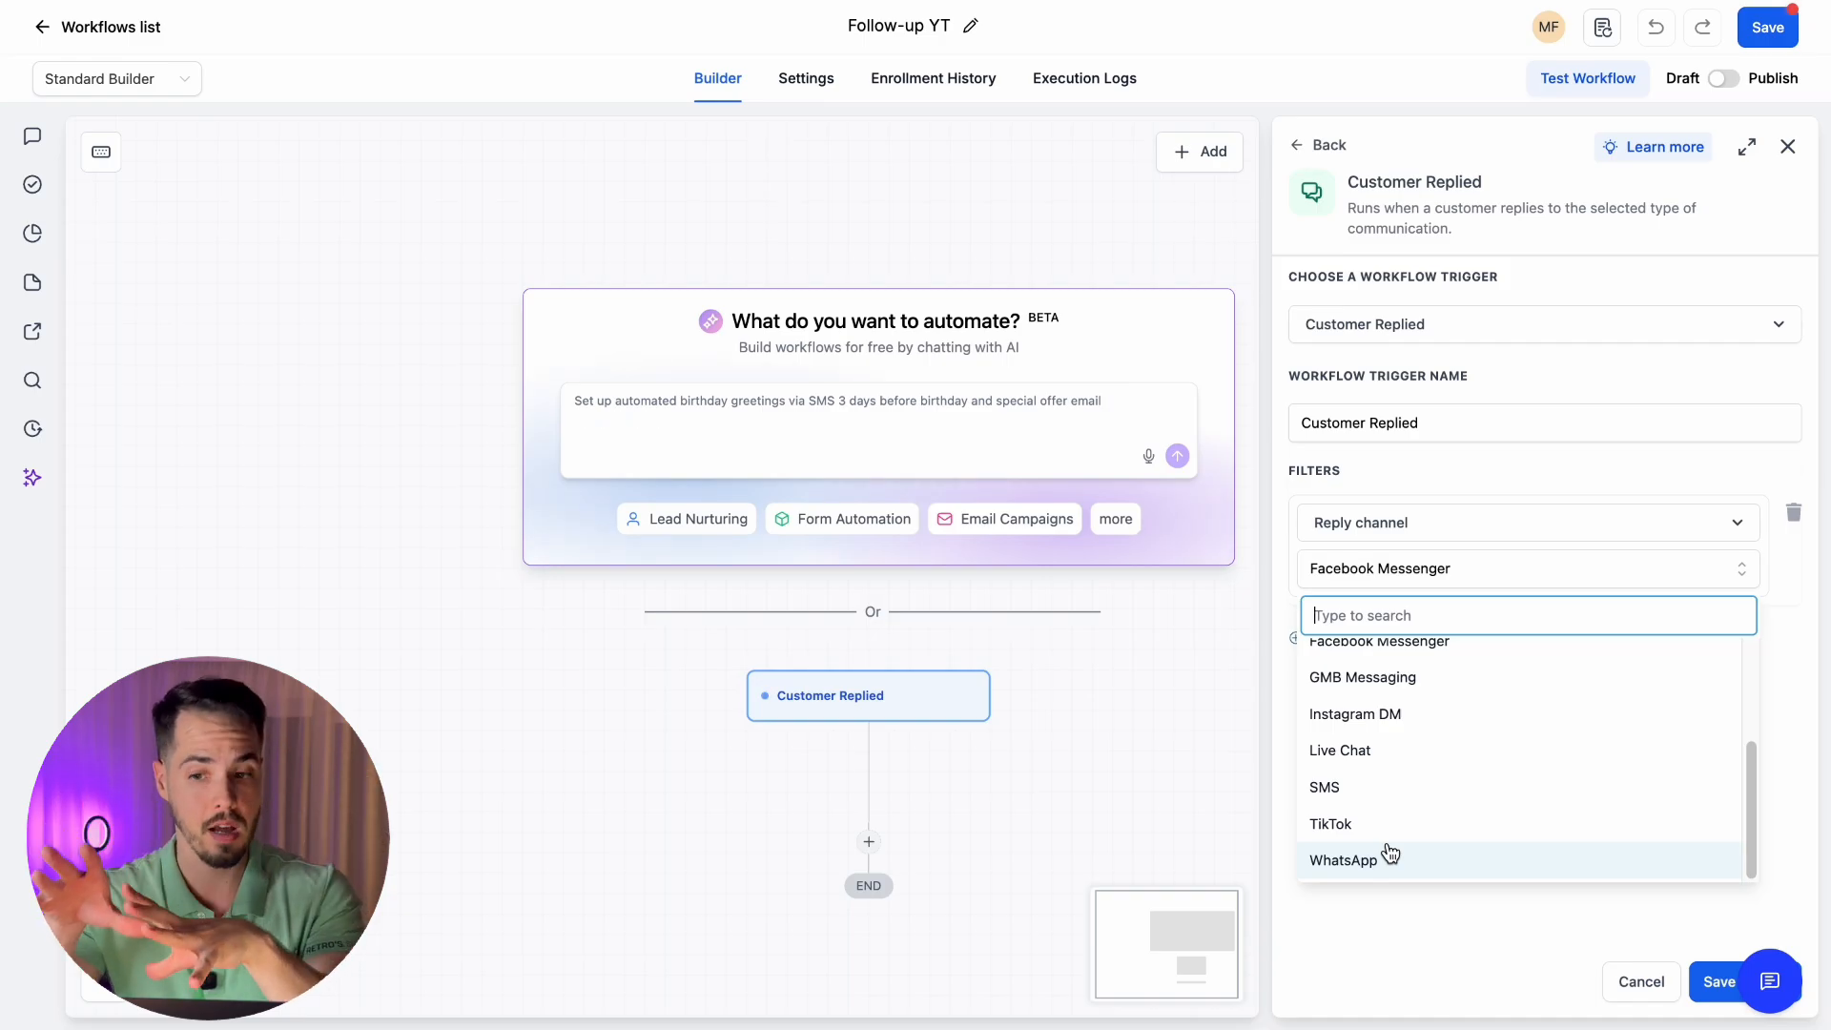
left_click(1382, 718)
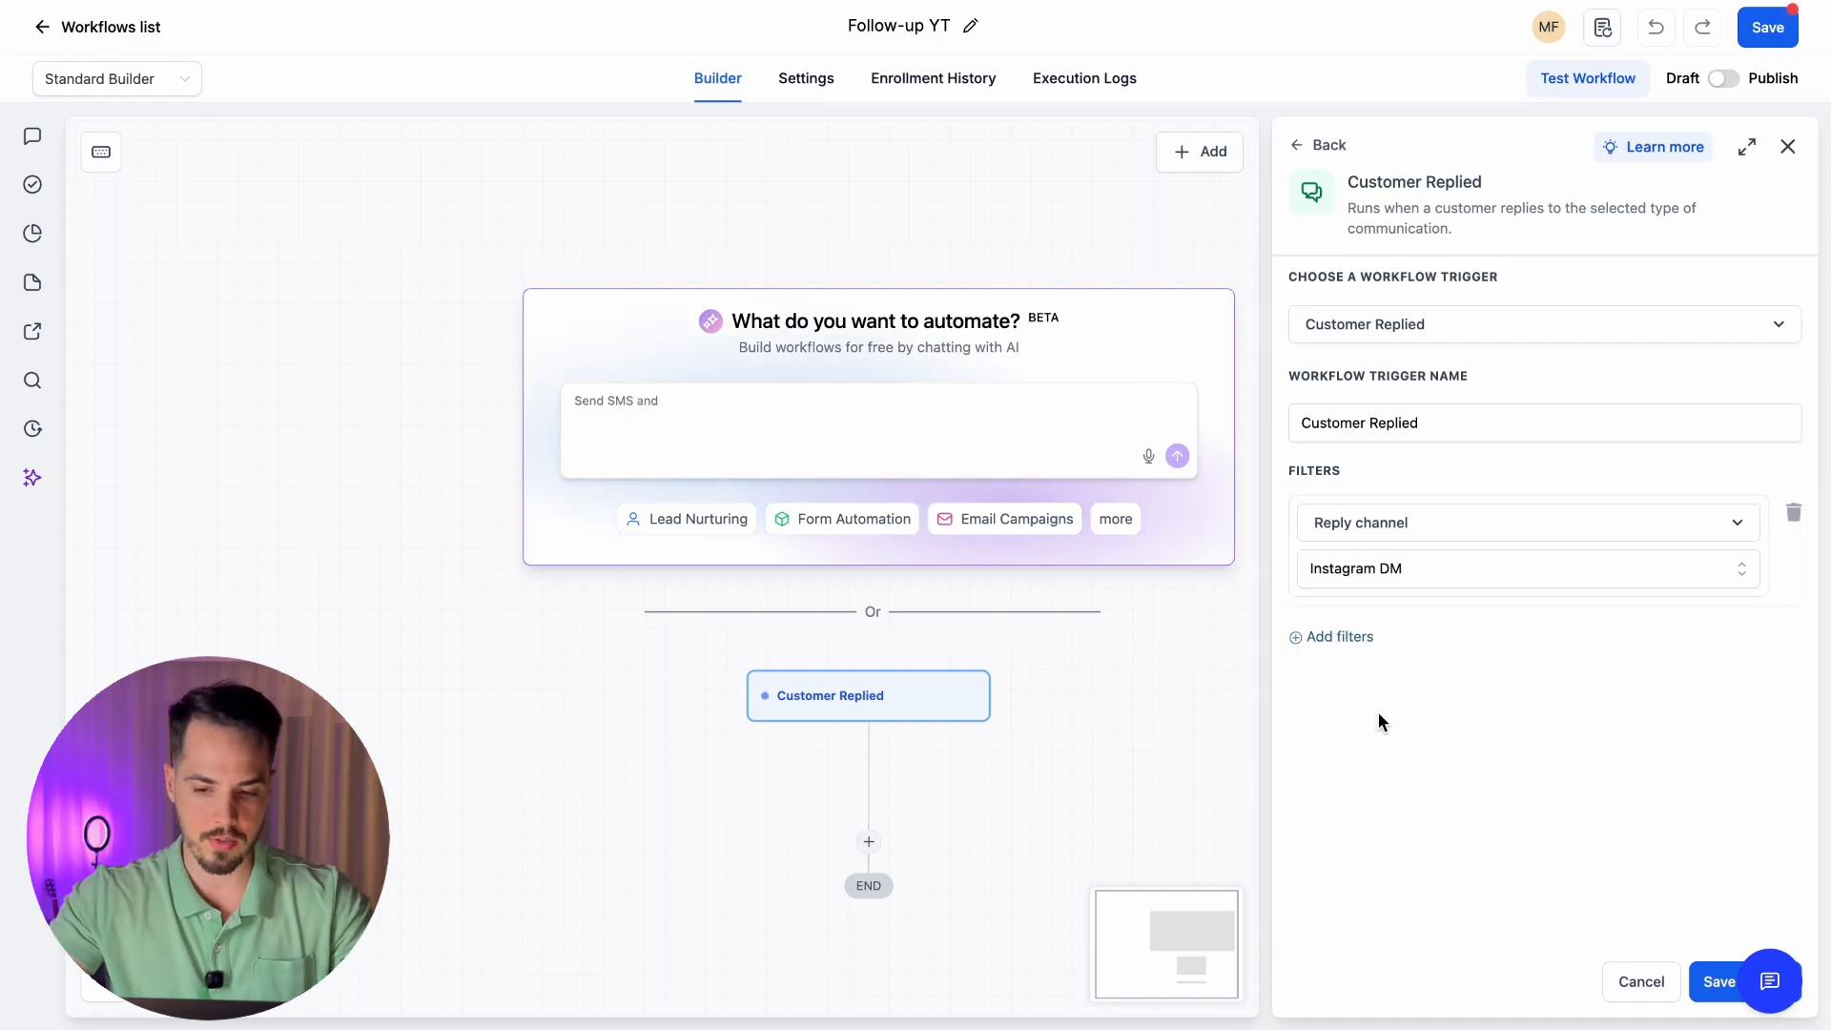
Add a Has Tag filter with the tag "active convo" and save the Customer Replied trigger
left_click(1350, 641)
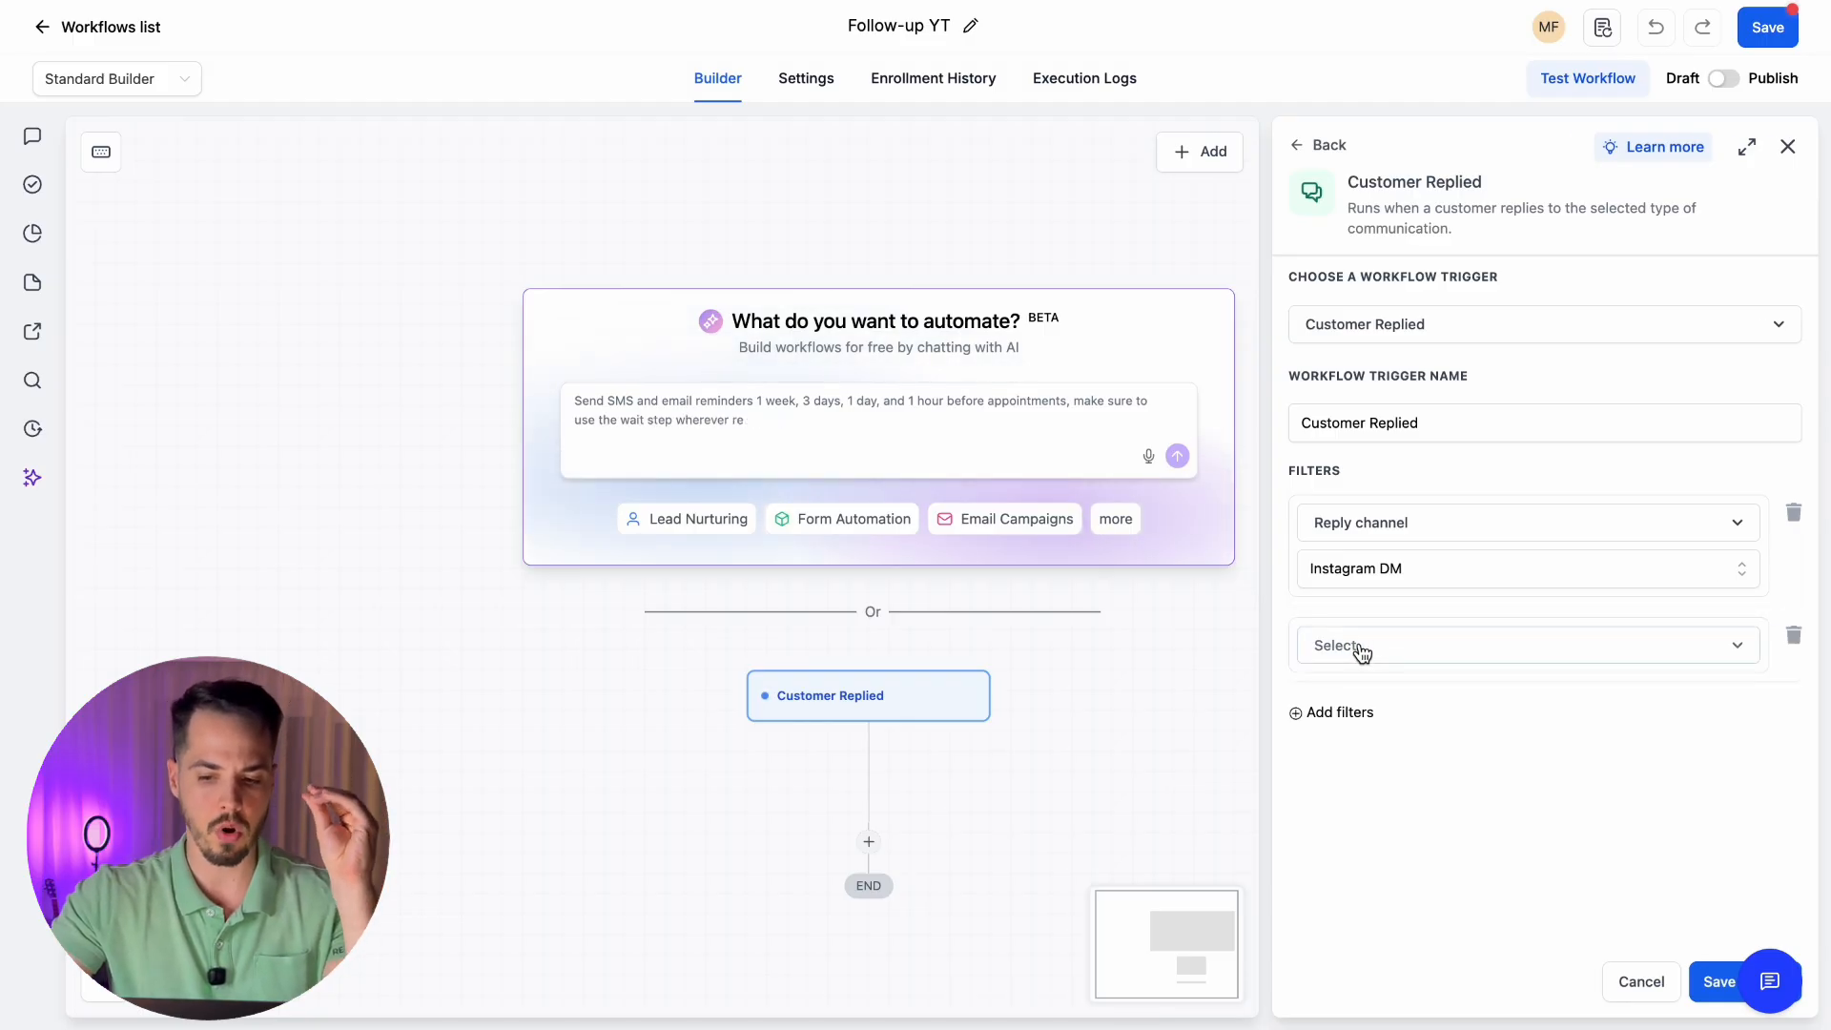
left_click(1362, 652)
type("tag")
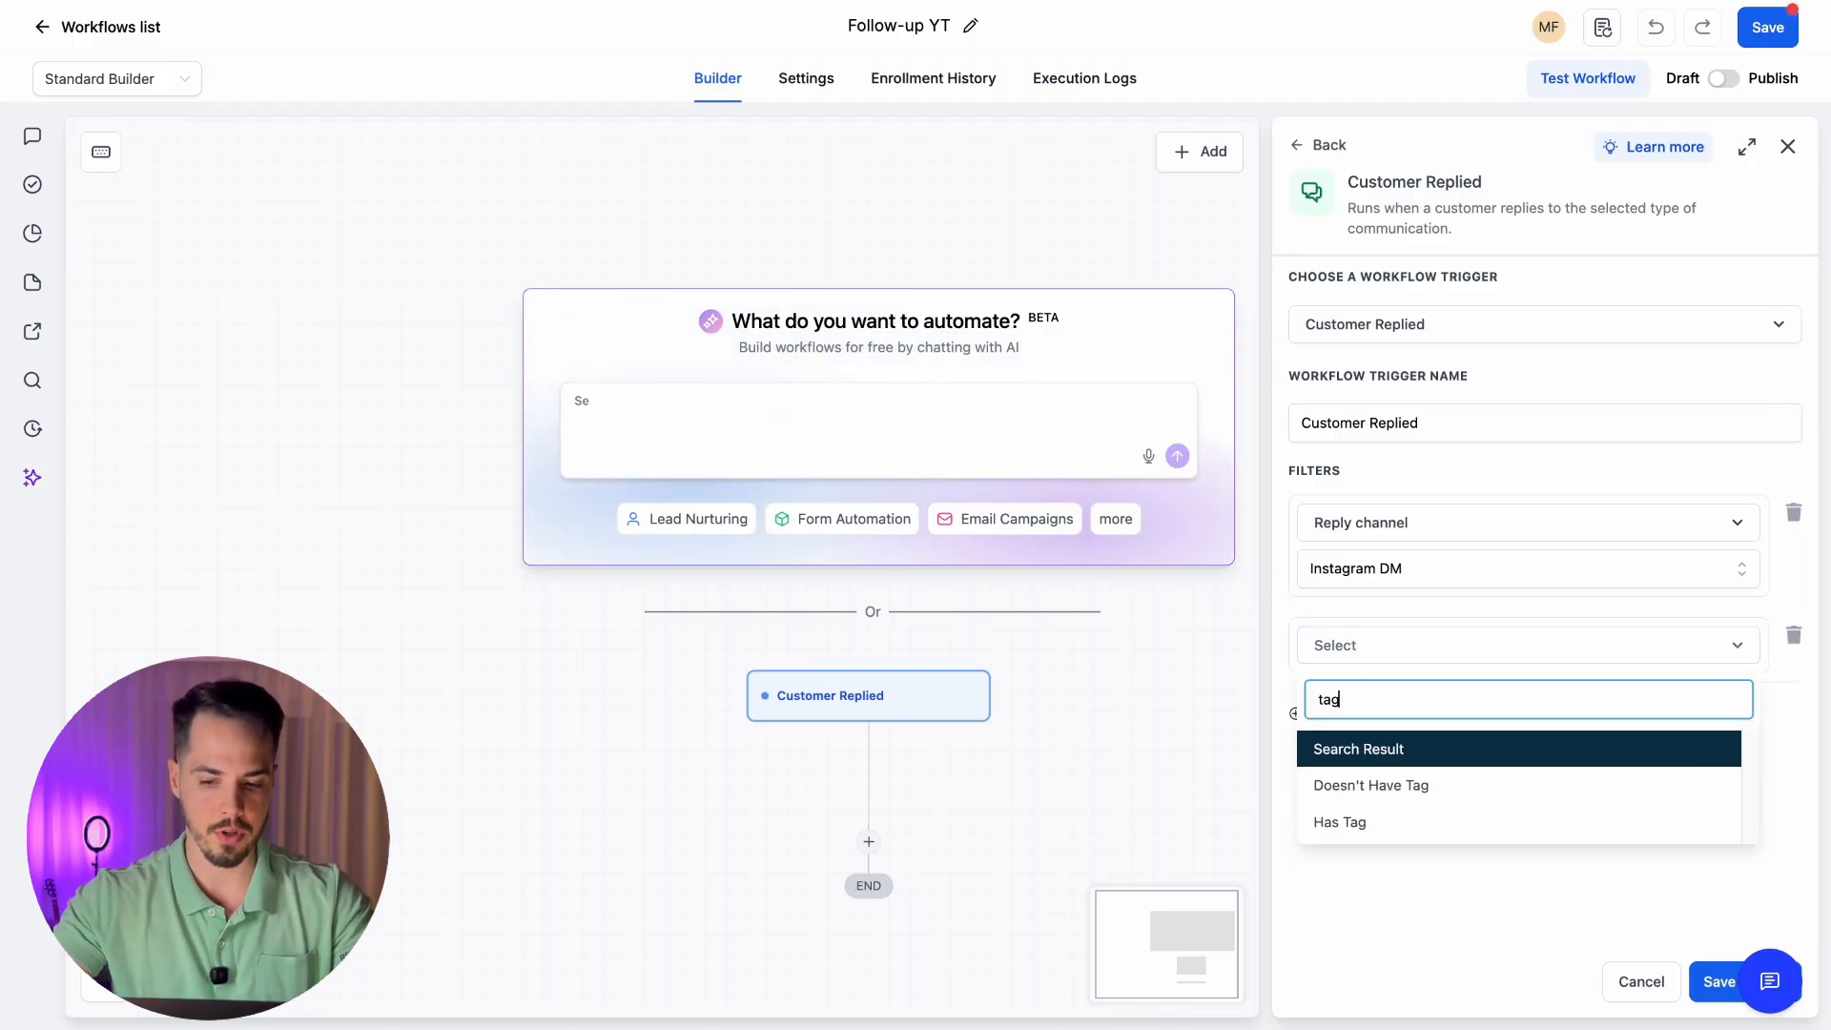
left_click(1374, 822)
left_click(1377, 687)
type("ac")
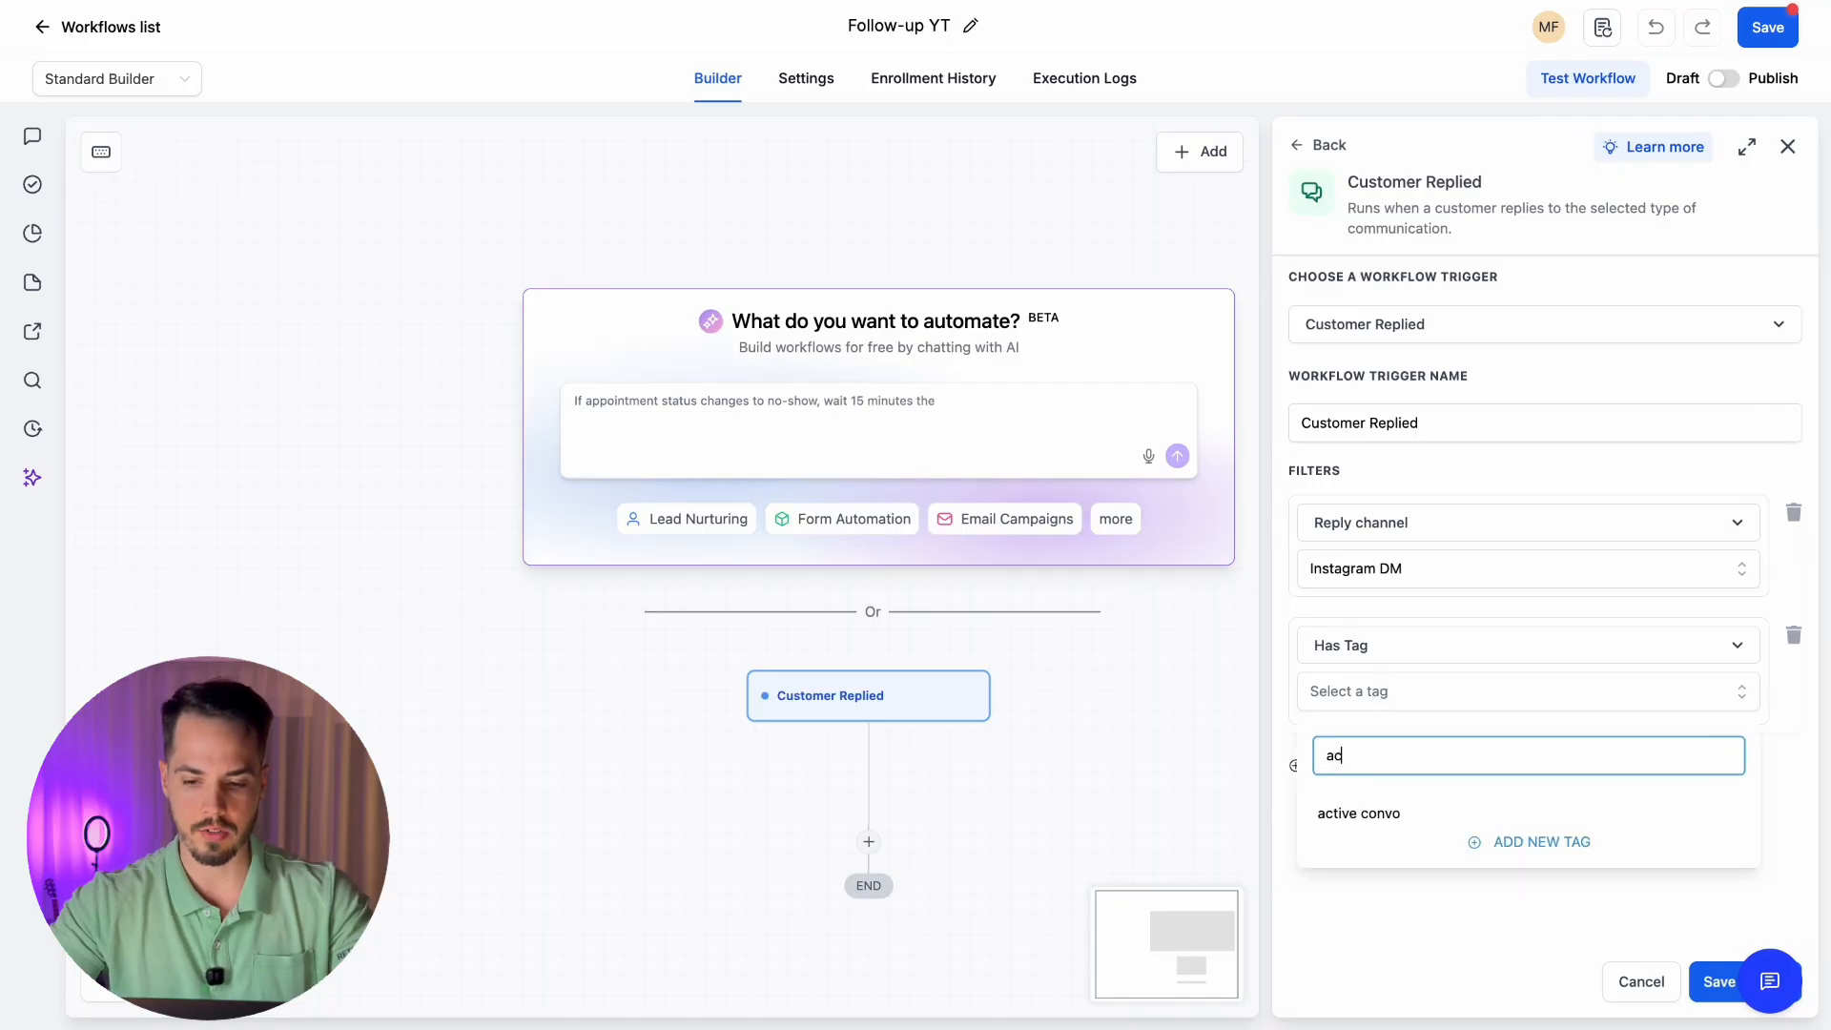
type("t")
left_click(1358, 813)
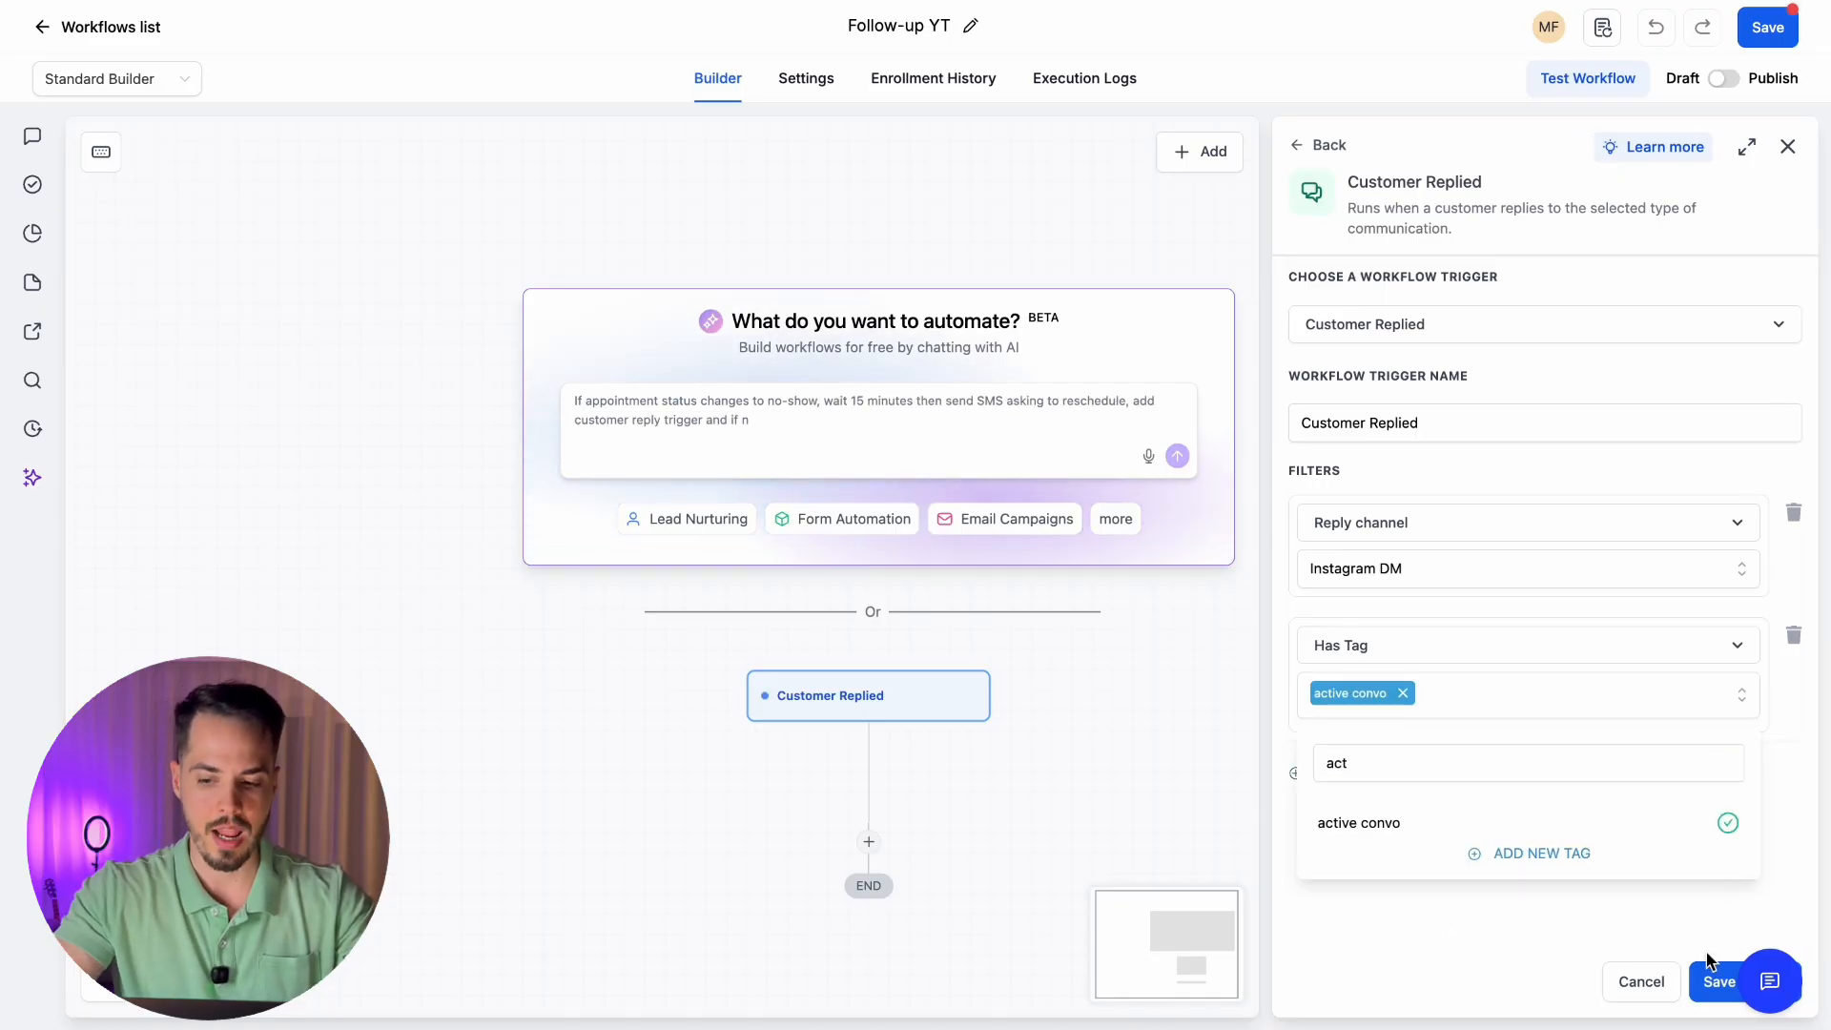
left_click(1717, 982)
Reopen the Customer Replied trigger and remove its Has Tag filter
left_click(655, 655)
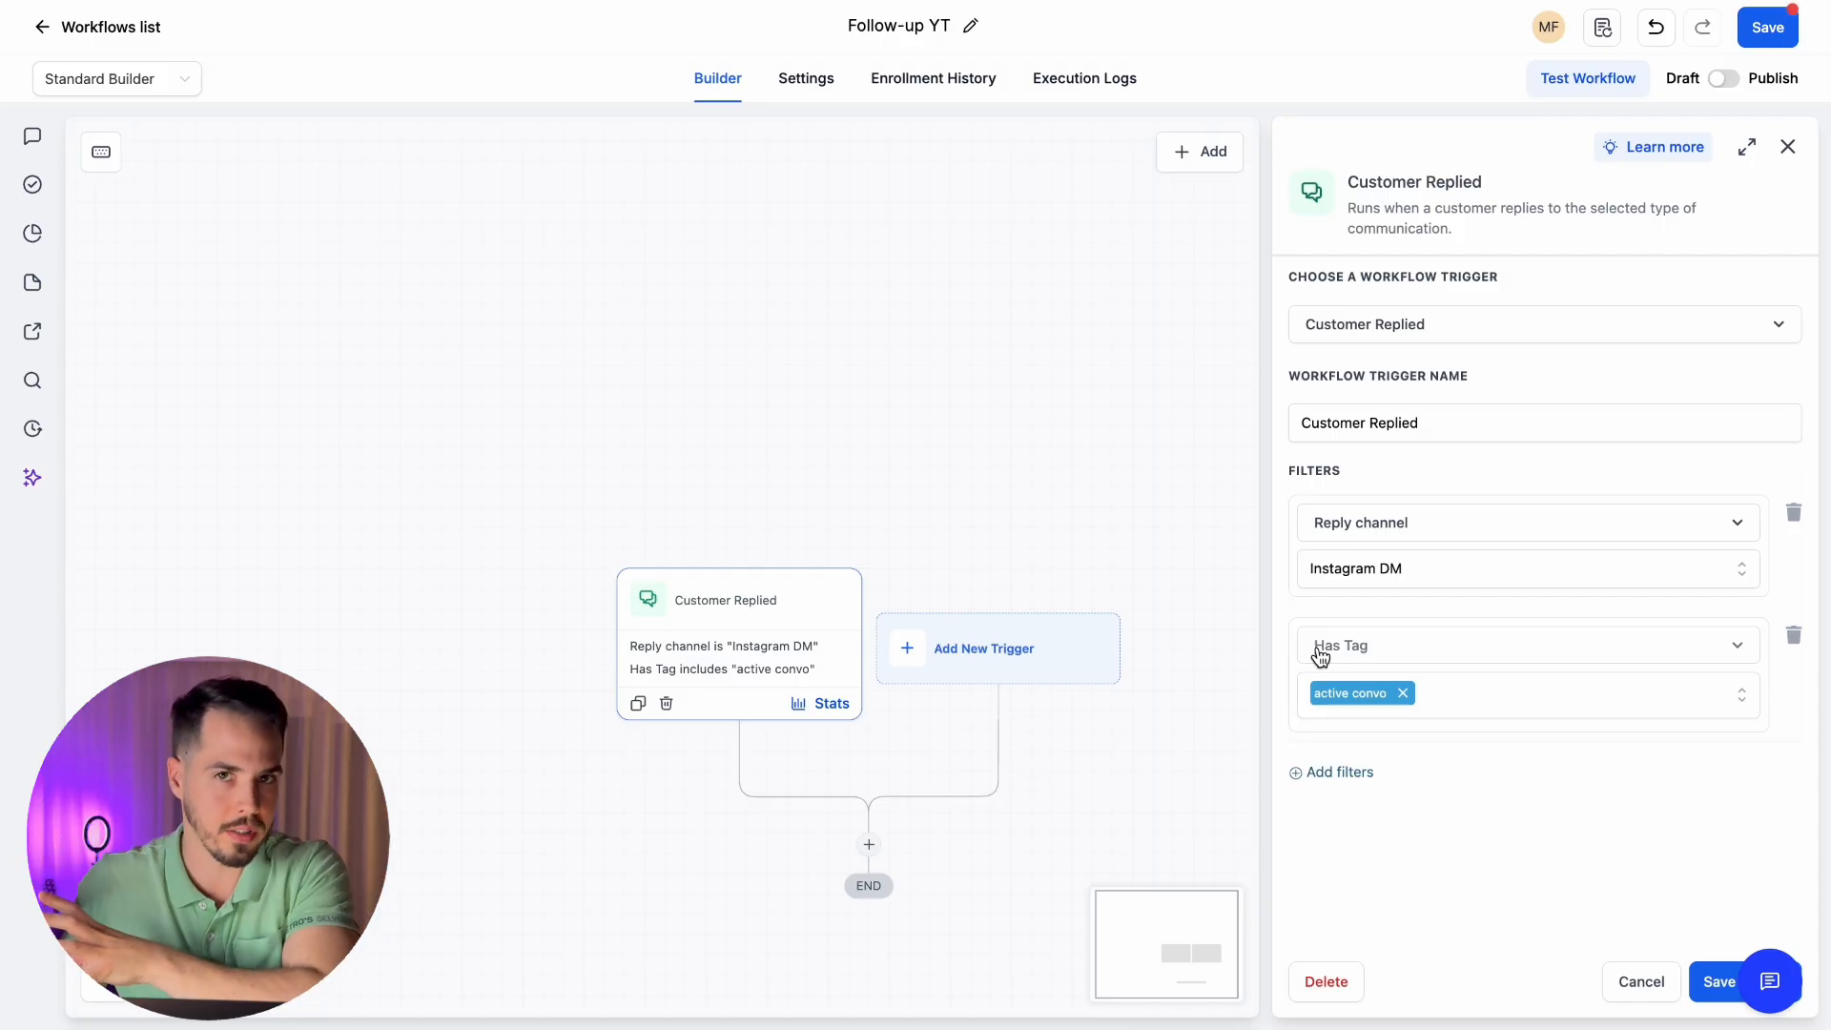
left_click(1798, 640)
triple_click(1472, 418)
left_click(1425, 475)
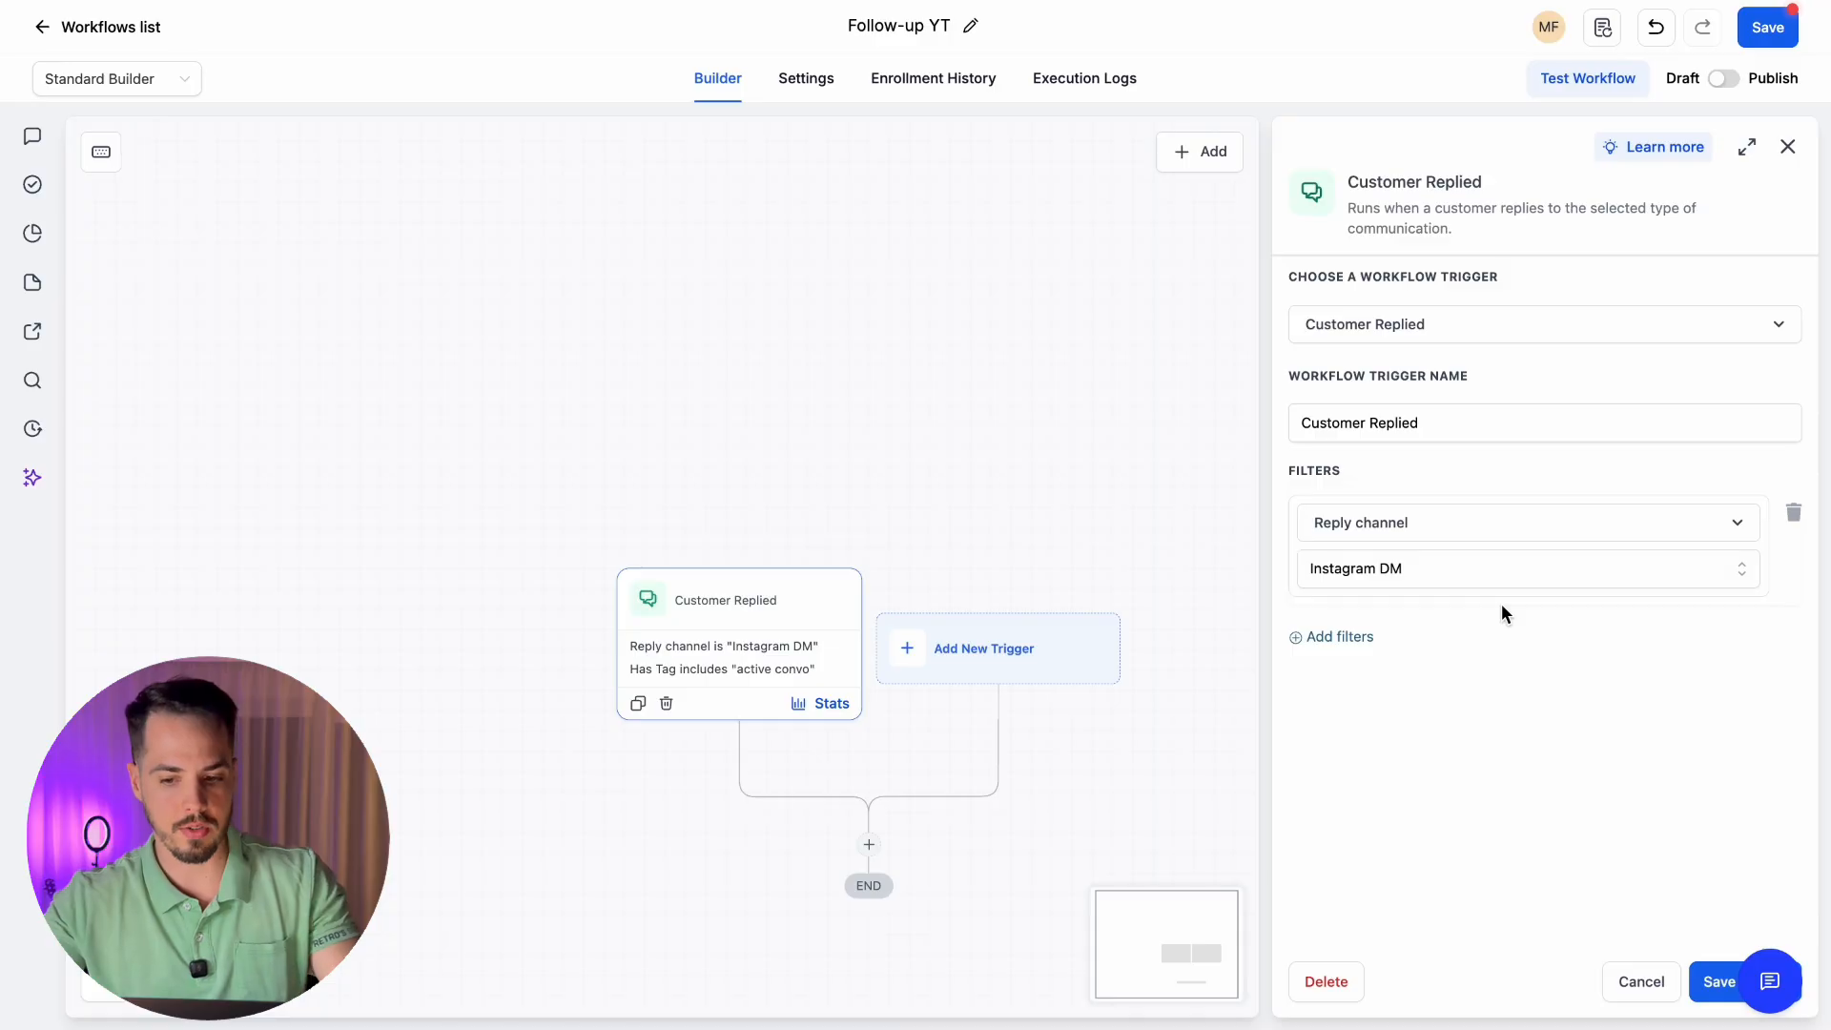
Restore the trigger's Has Tag filter with the tag "active convo" and save the trigger
left_click(1378, 640)
left_click(1388, 658)
type("Tag")
left_click(1341, 822)
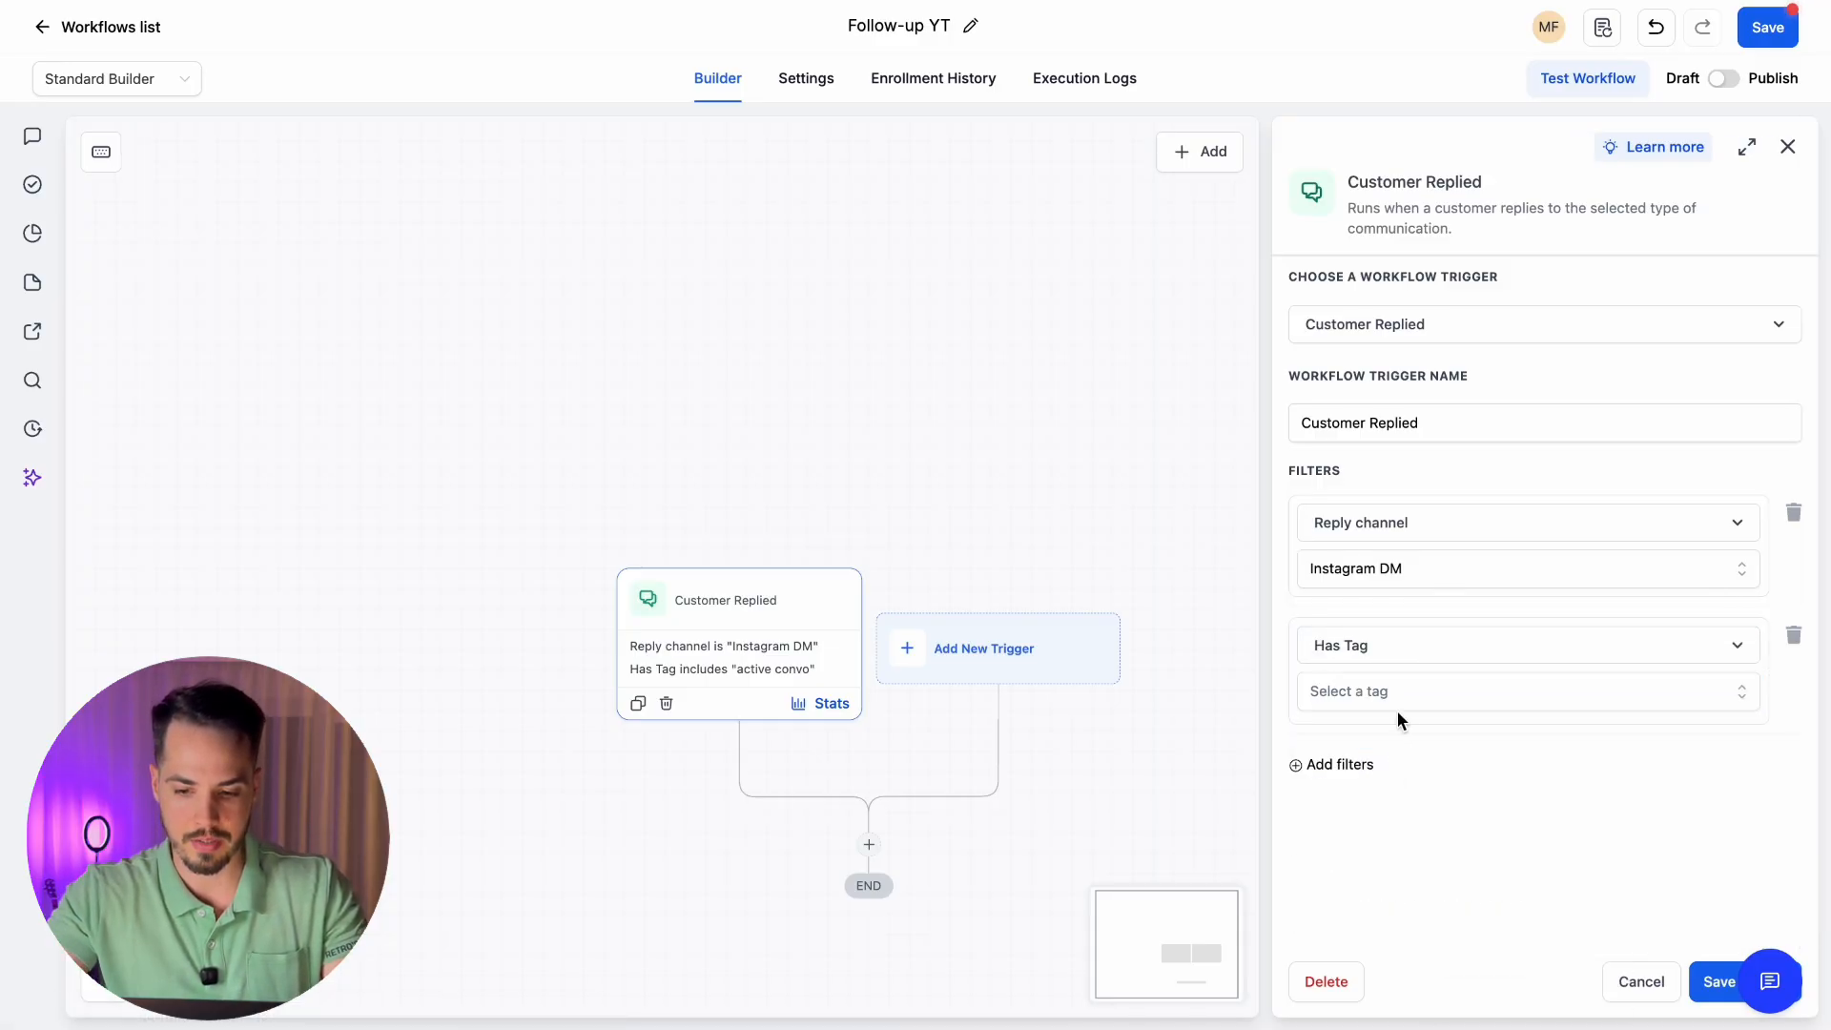
left_click(1399, 700)
type("acti")
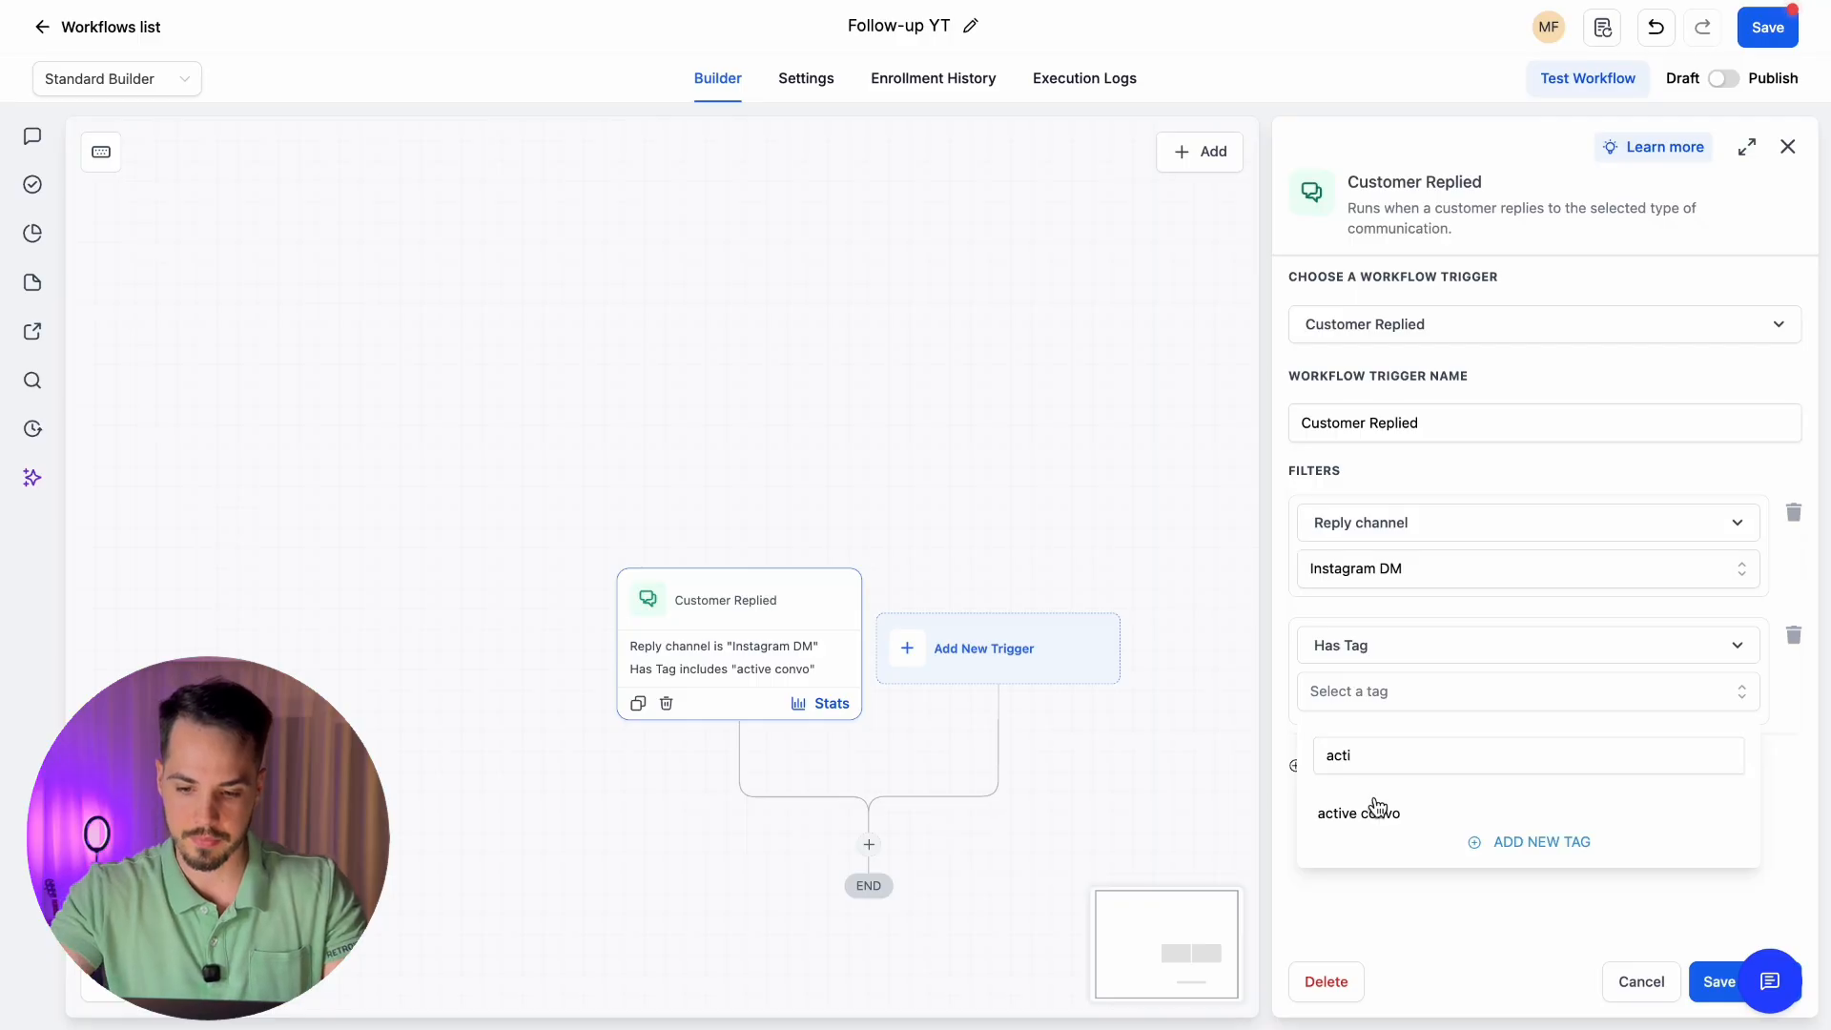
left_click(1376, 811)
left_click(1709, 975)
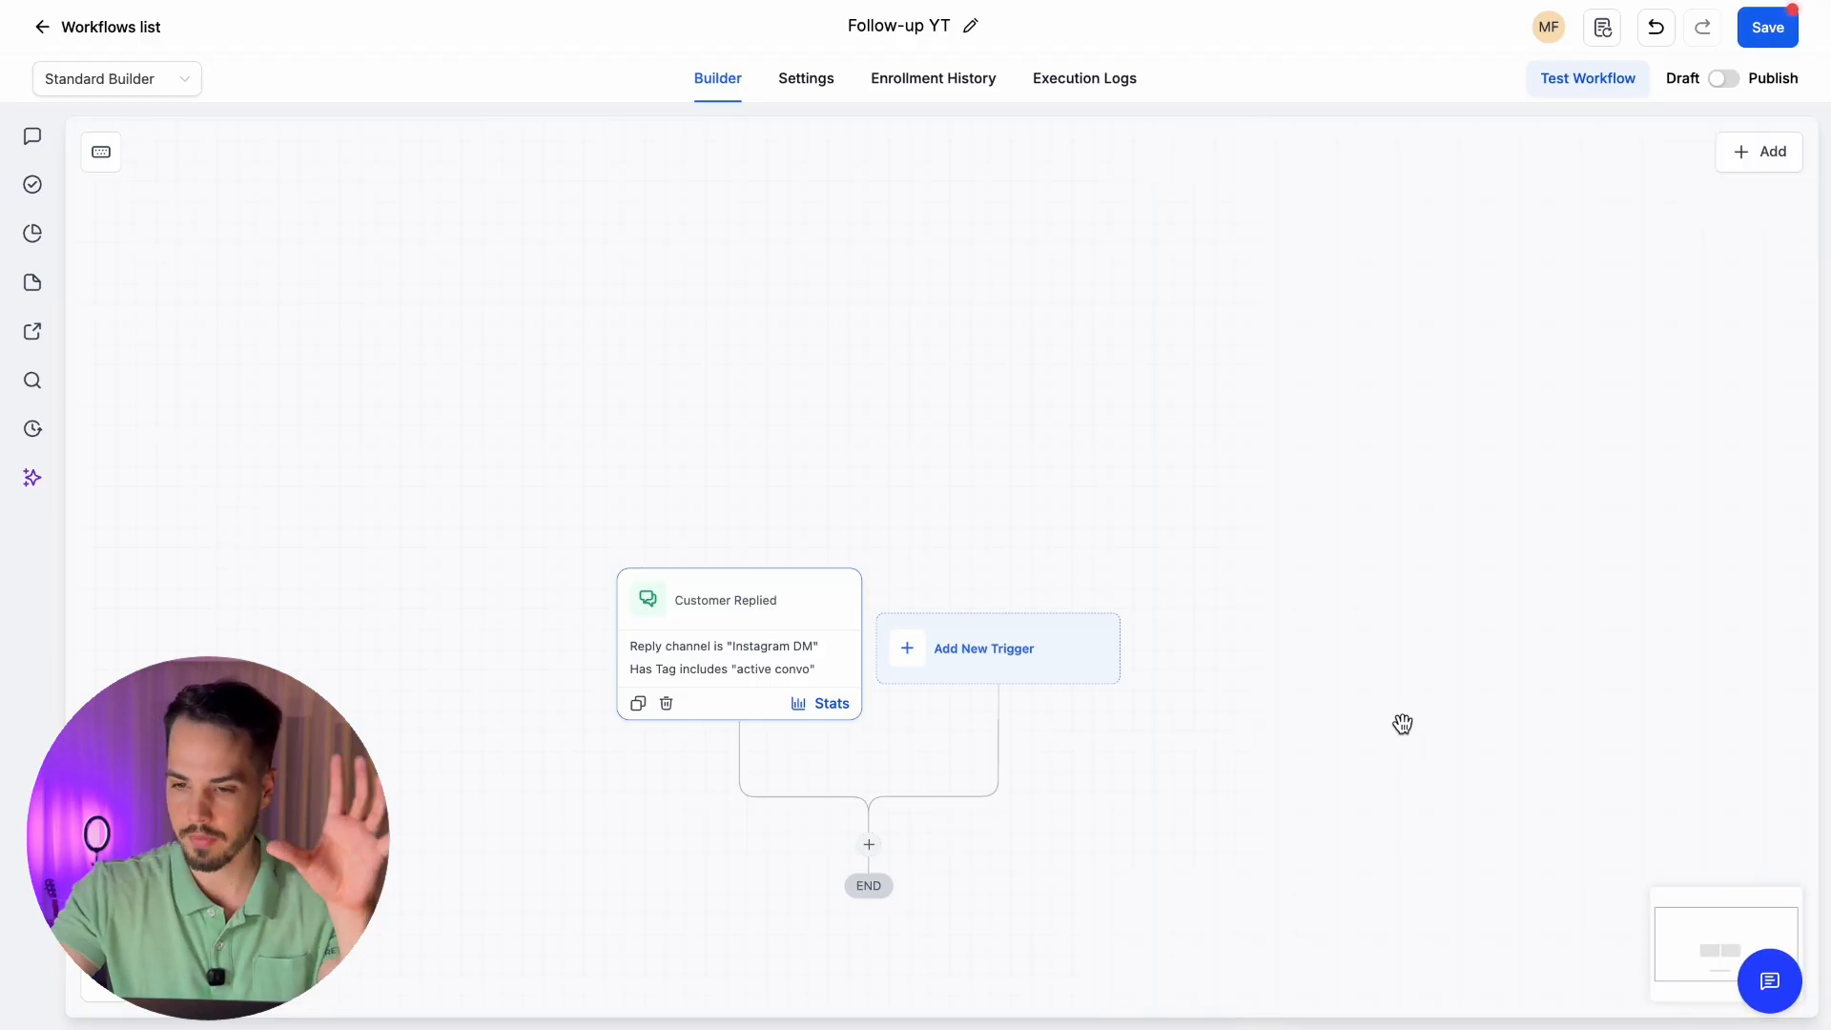
Add a Wait action after the trigger for a set period of 2 hours
left_click_drag(1403, 725, 1389, 389)
left_click_drag(1174, 595, 1182, 549)
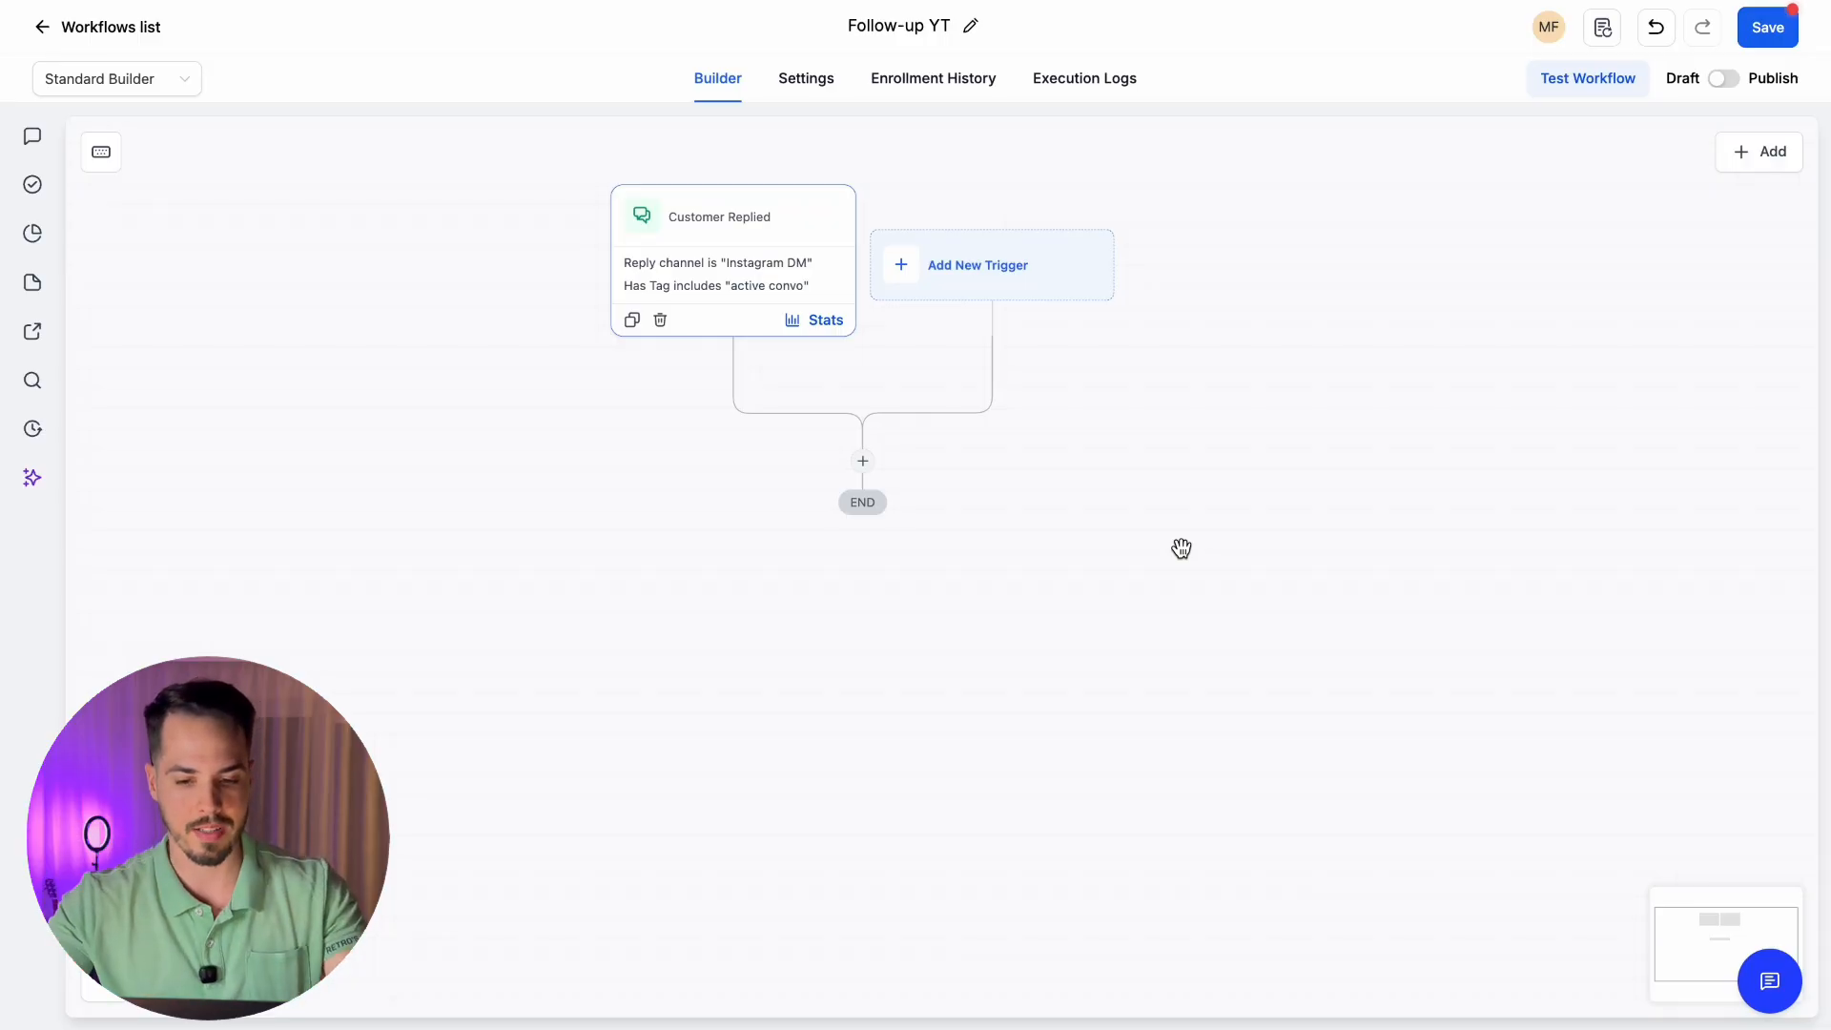
left_click(863, 462)
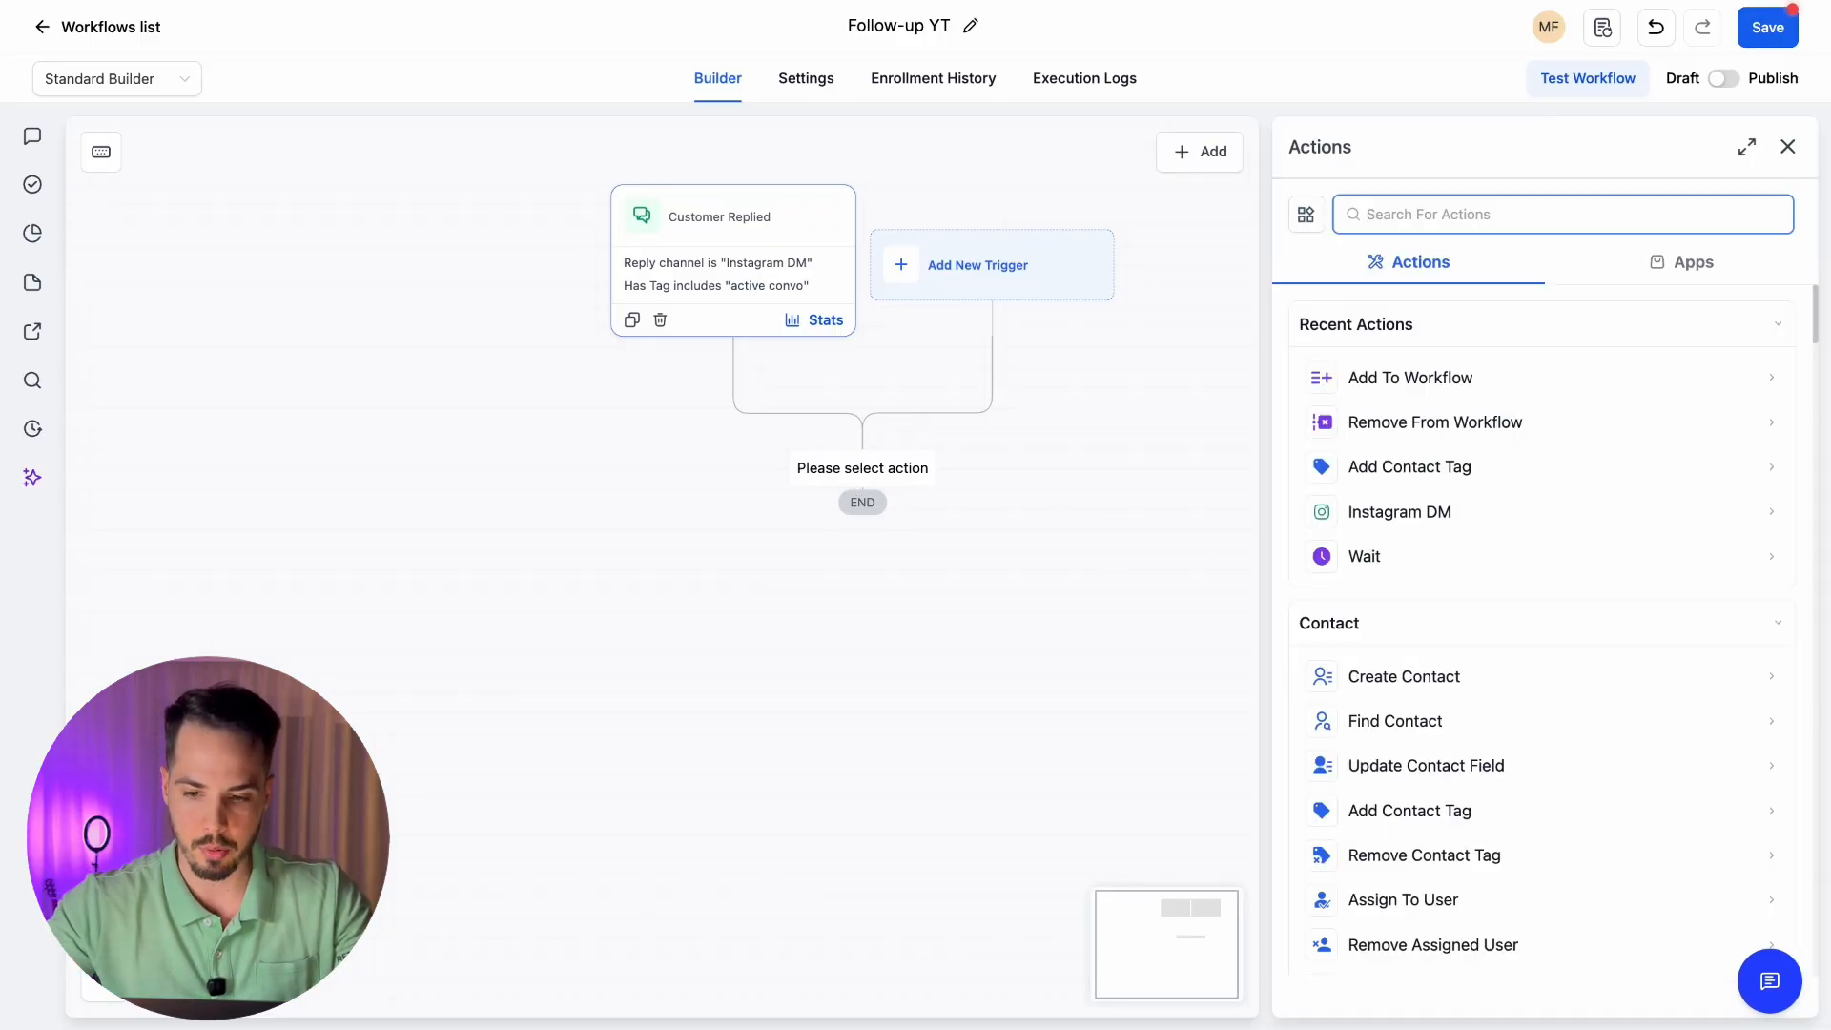
type("wait")
left_click(1374, 374)
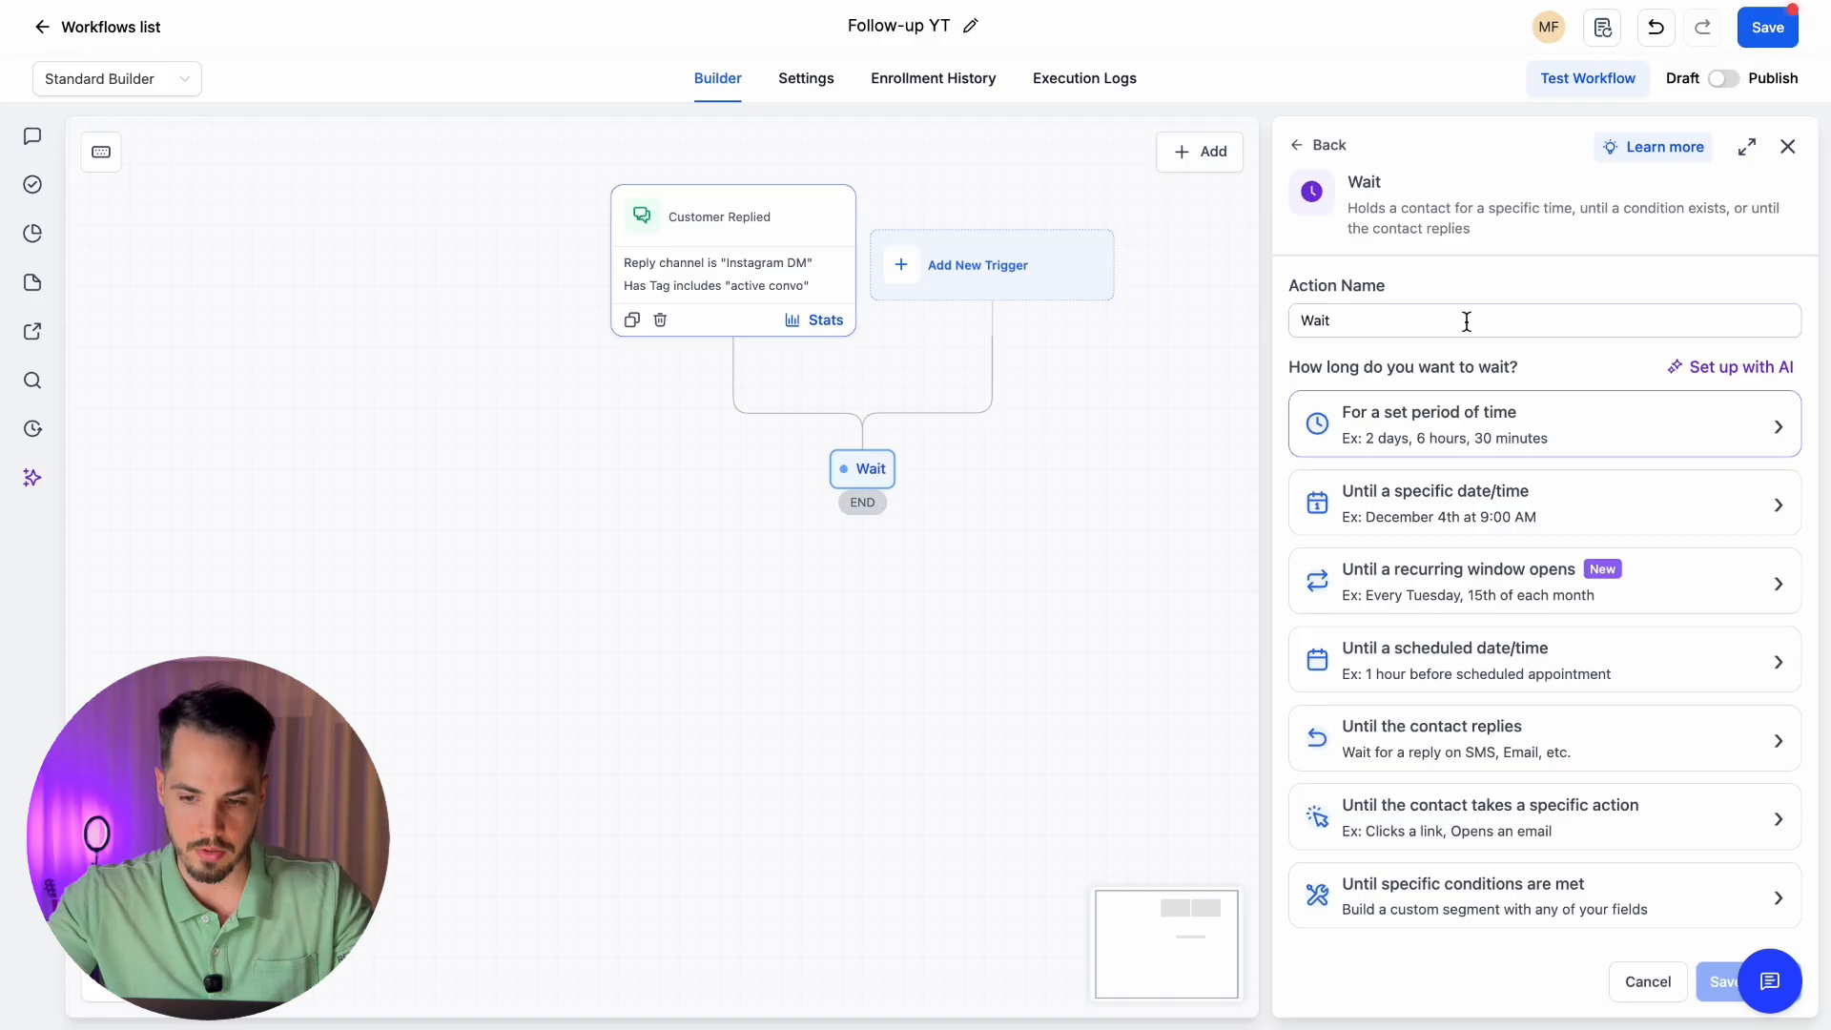
left_click(1414, 436)
left_click(1352, 507)
type(".2")
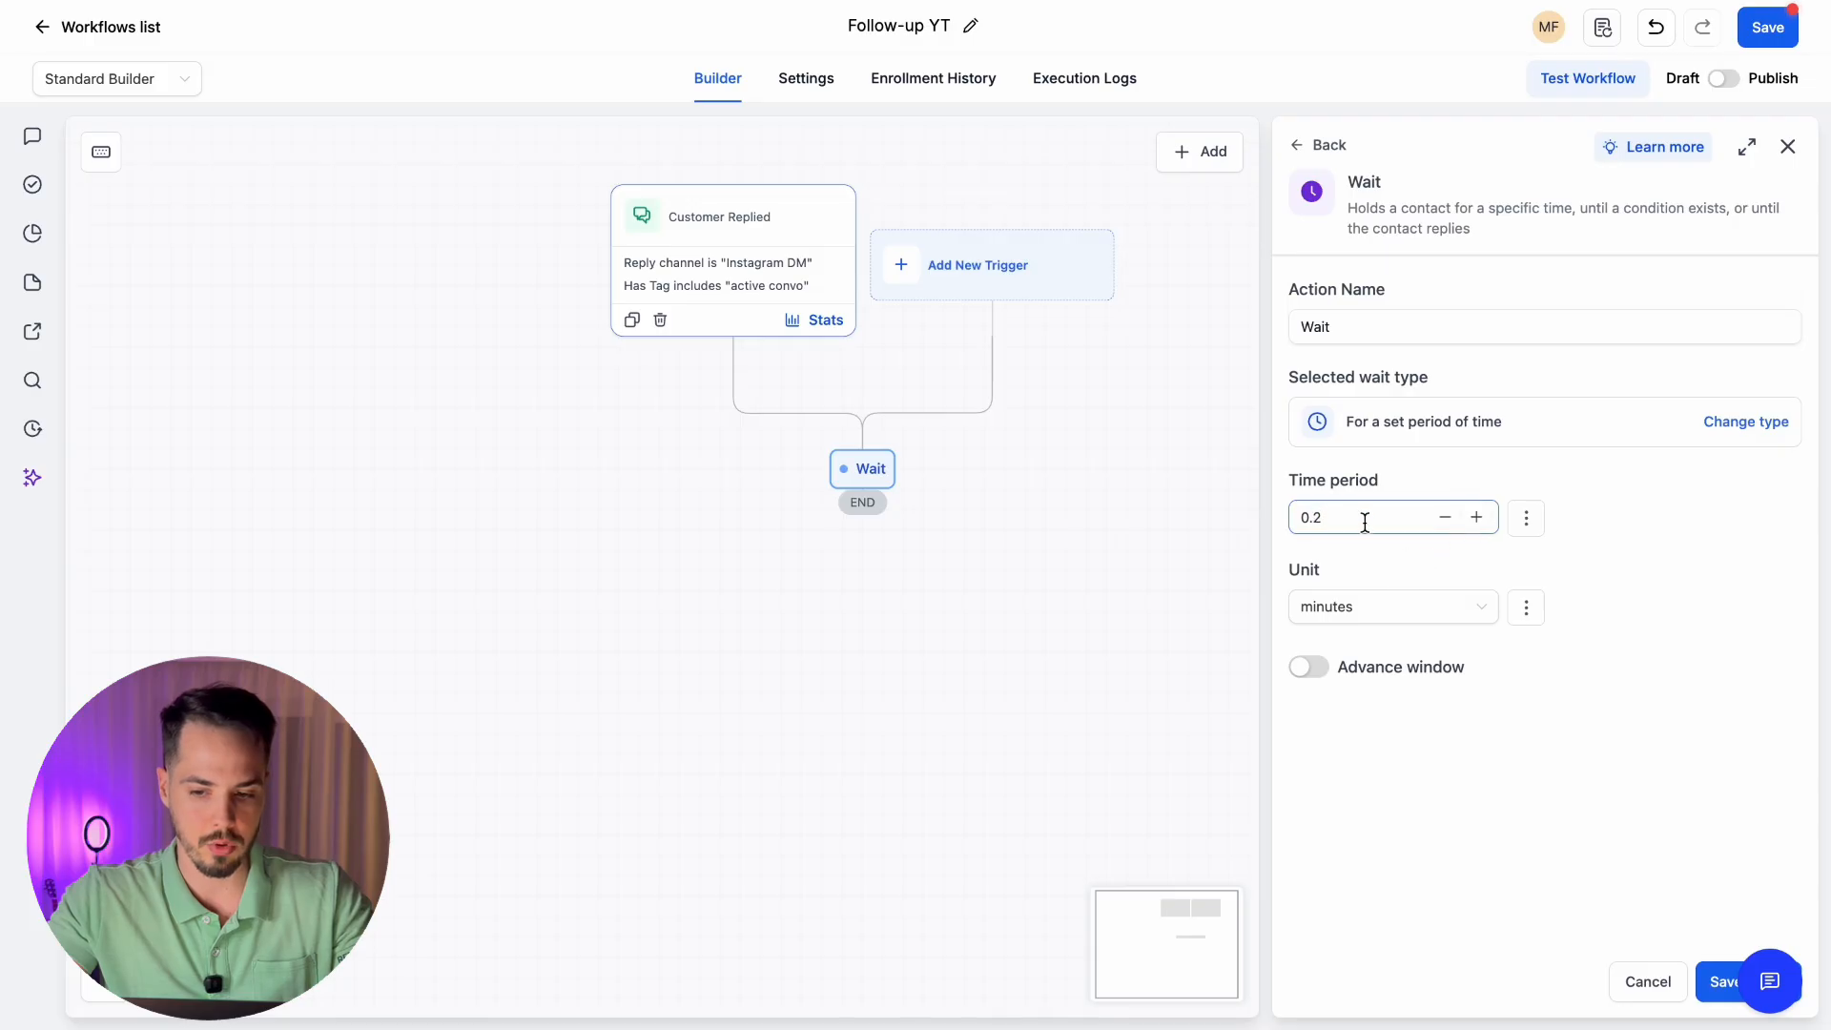
left_click(1399, 601)
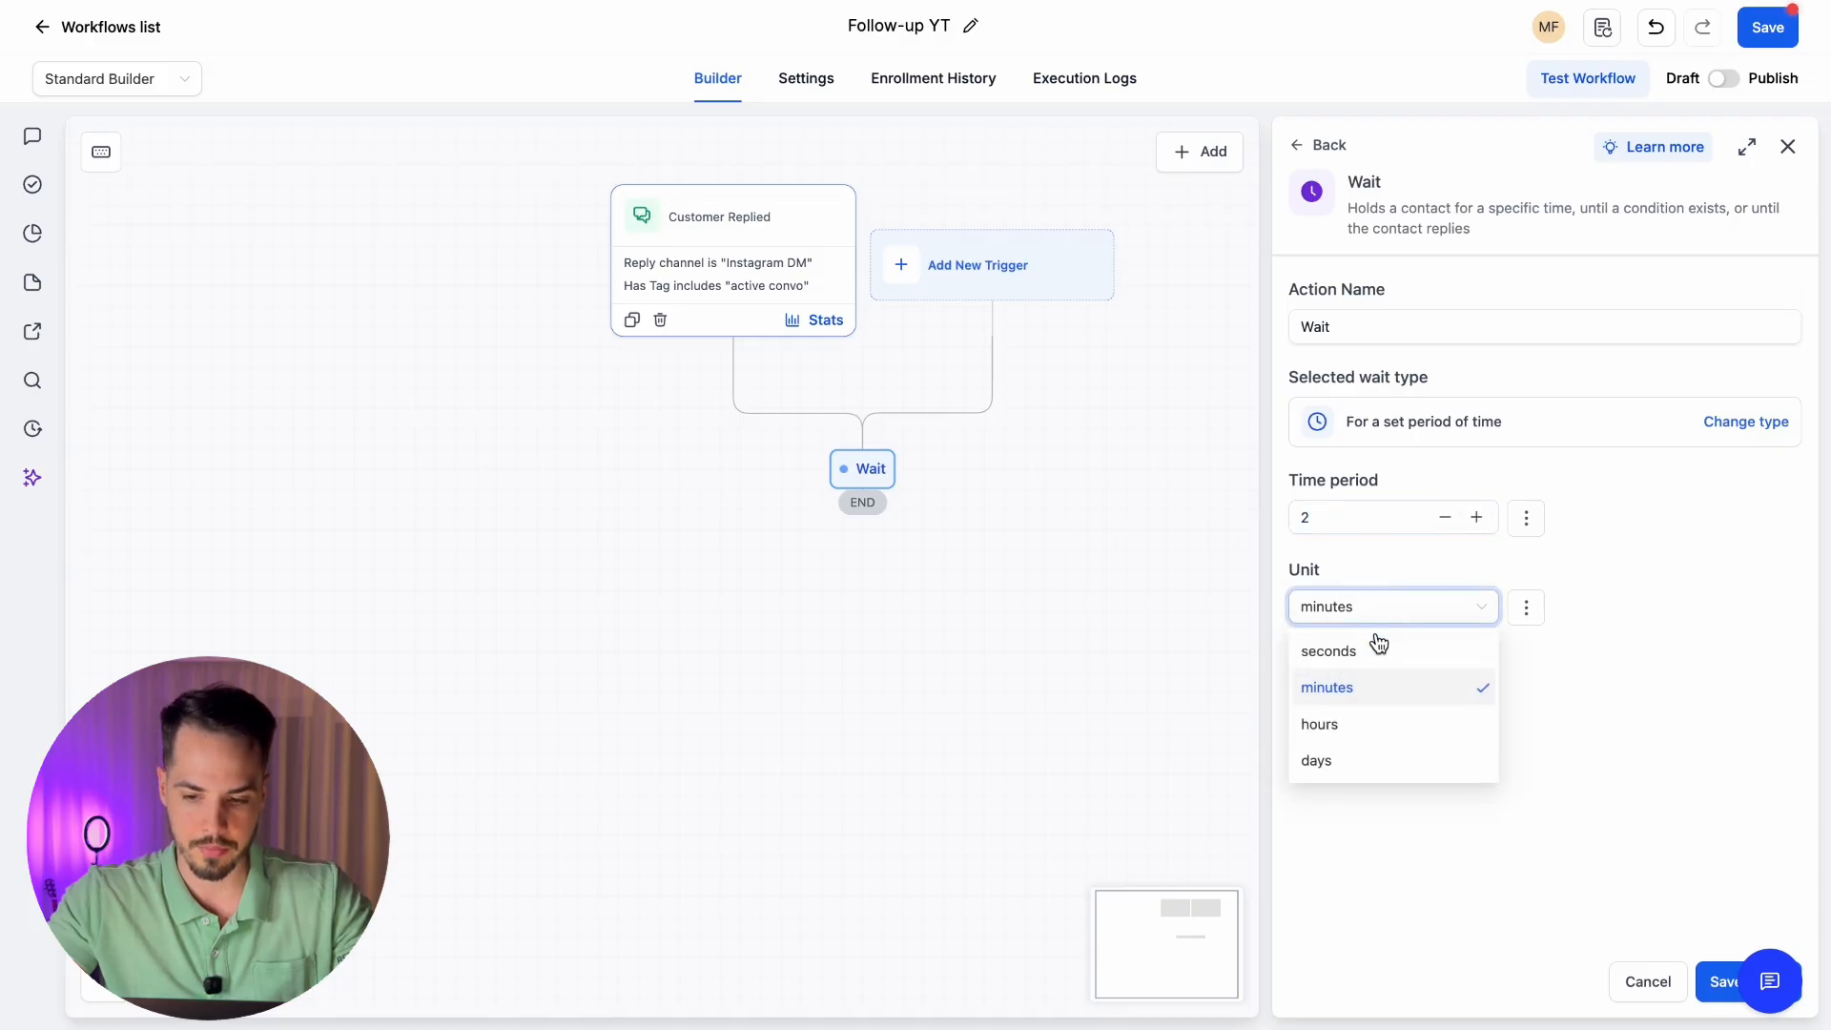
left_click(1439, 726)
Name the wait action "Wait 2 hours" and save it
left_click(1374, 324)
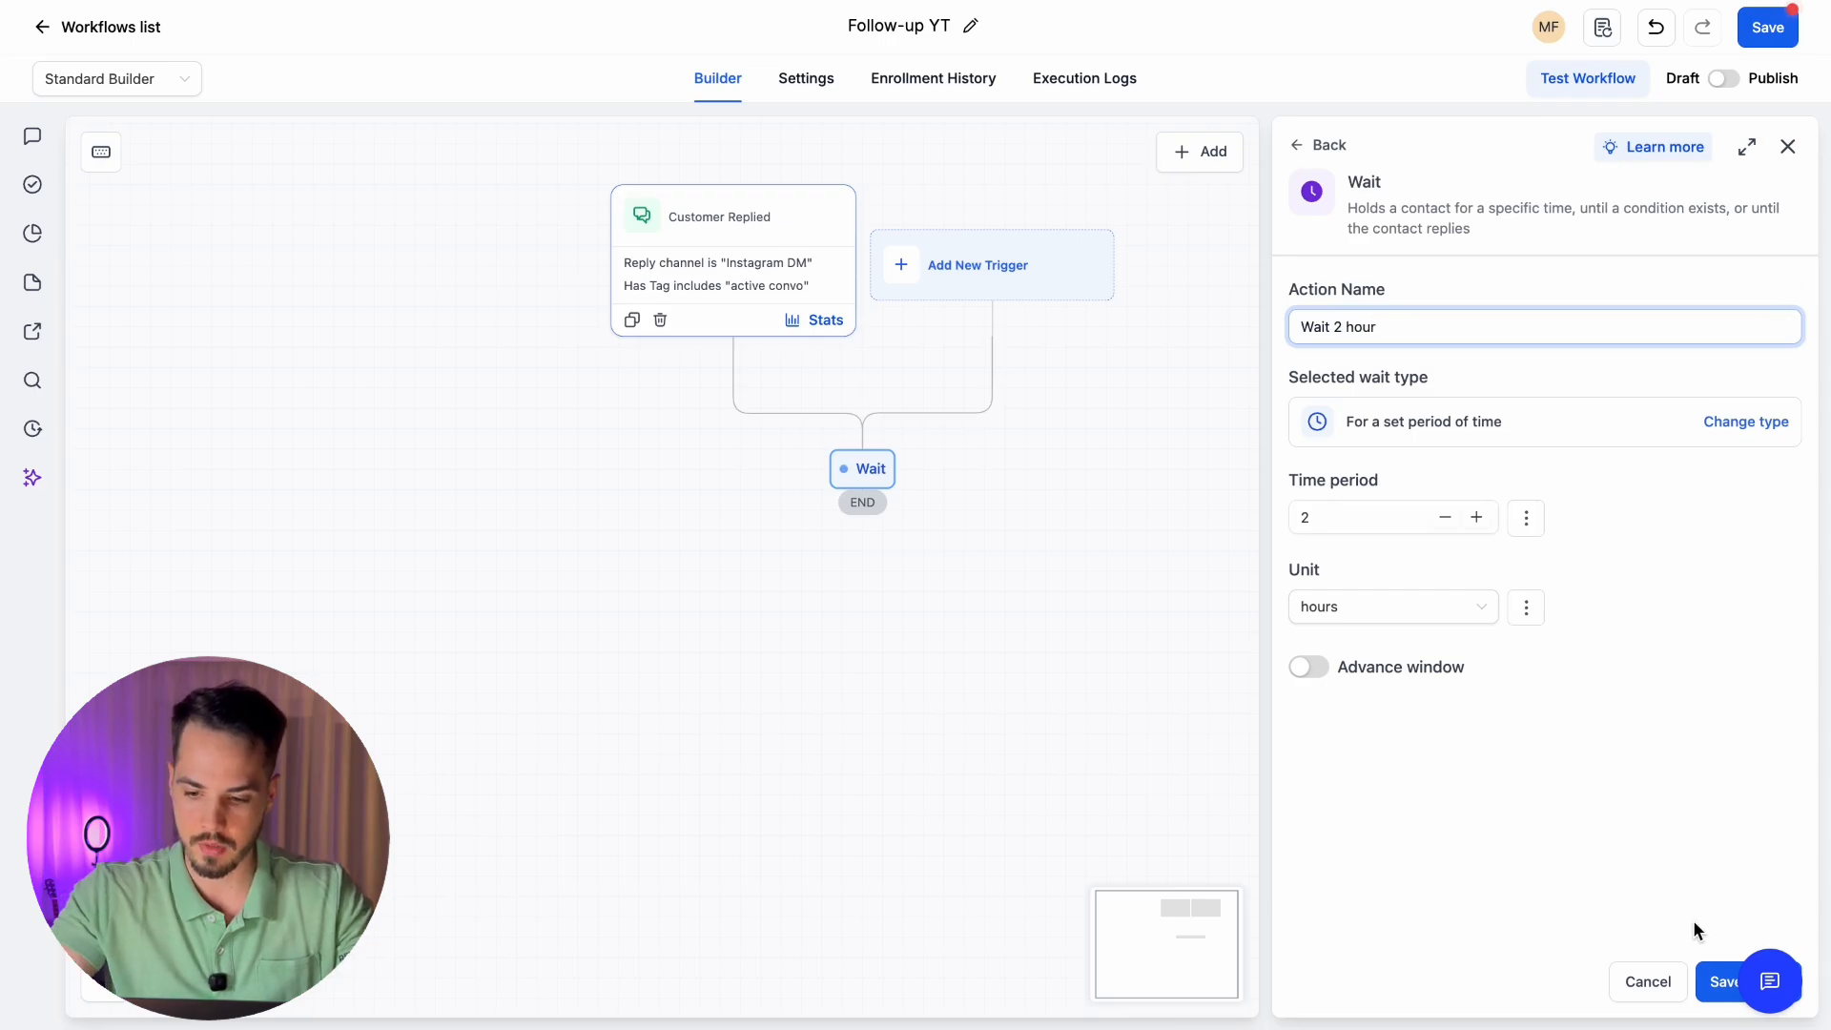
left_click(1712, 982)
left_click(897, 420)
left_click(1375, 334)
type("s")
left_click(1701, 969)
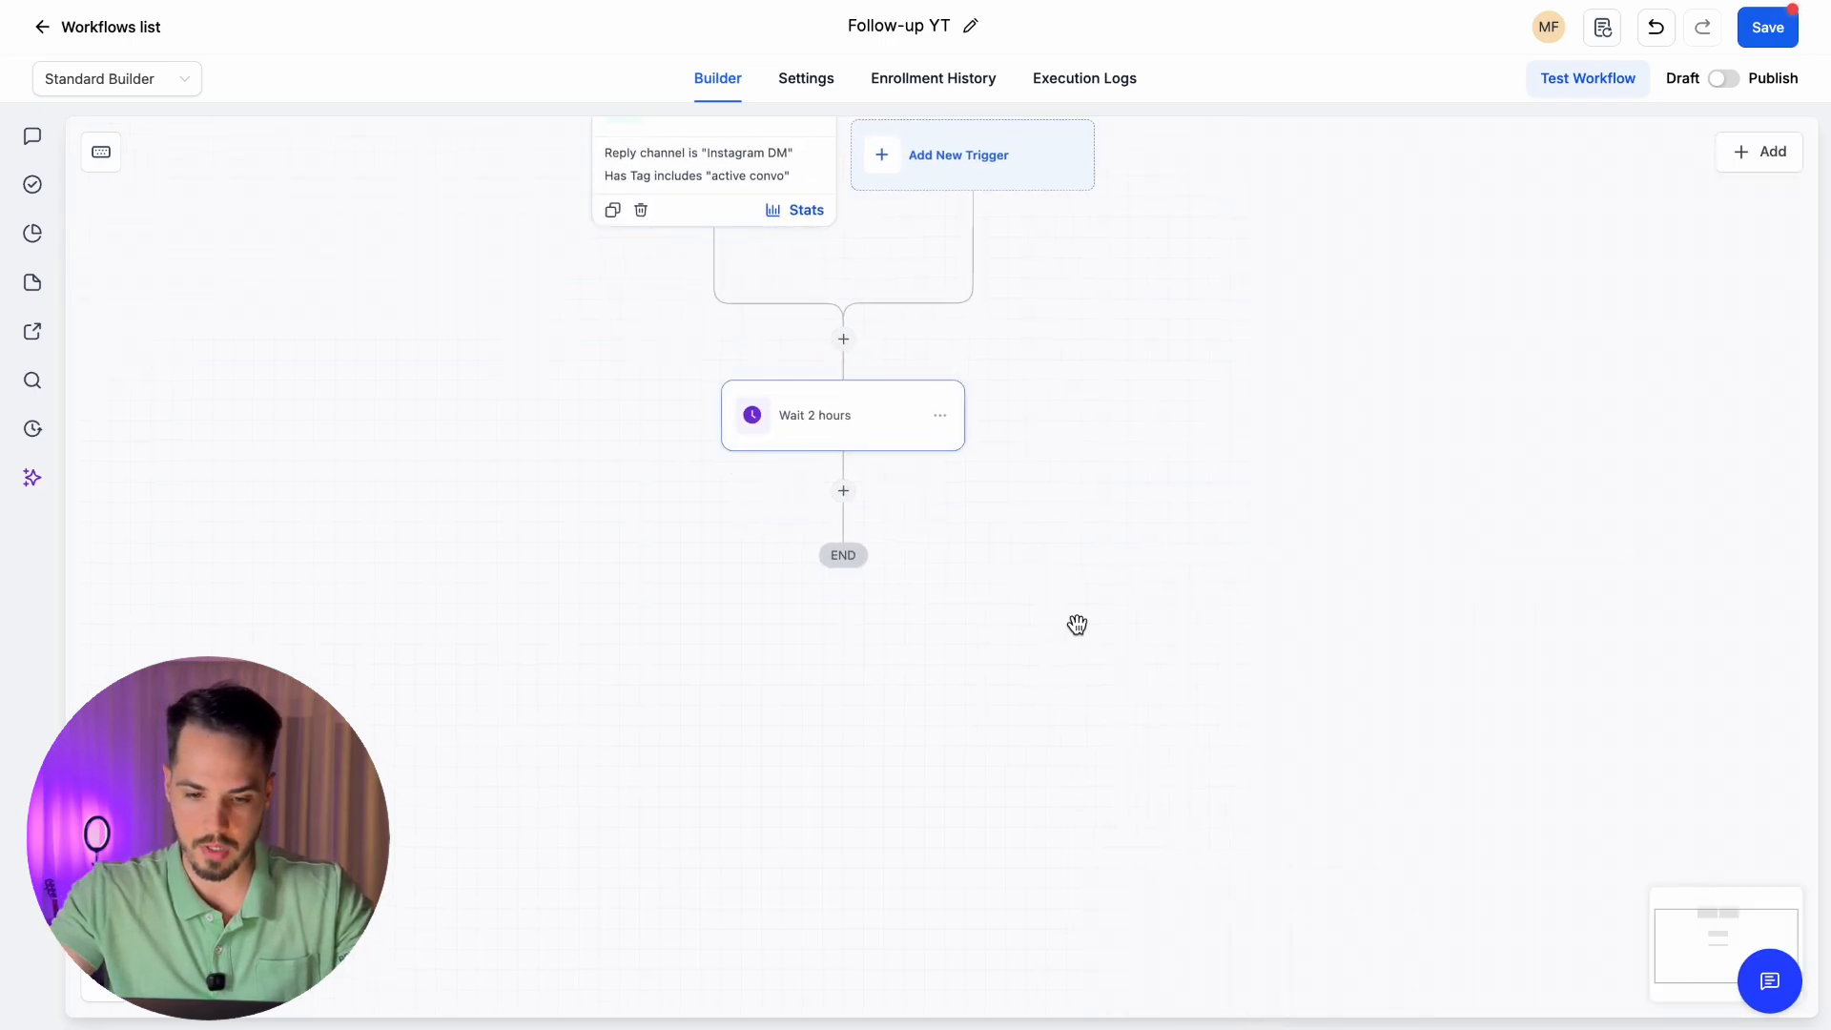
Add an Instagram DM action after the wait with the message "Hey, would love to hear back from you..."
left_click(843, 490)
type("inst")
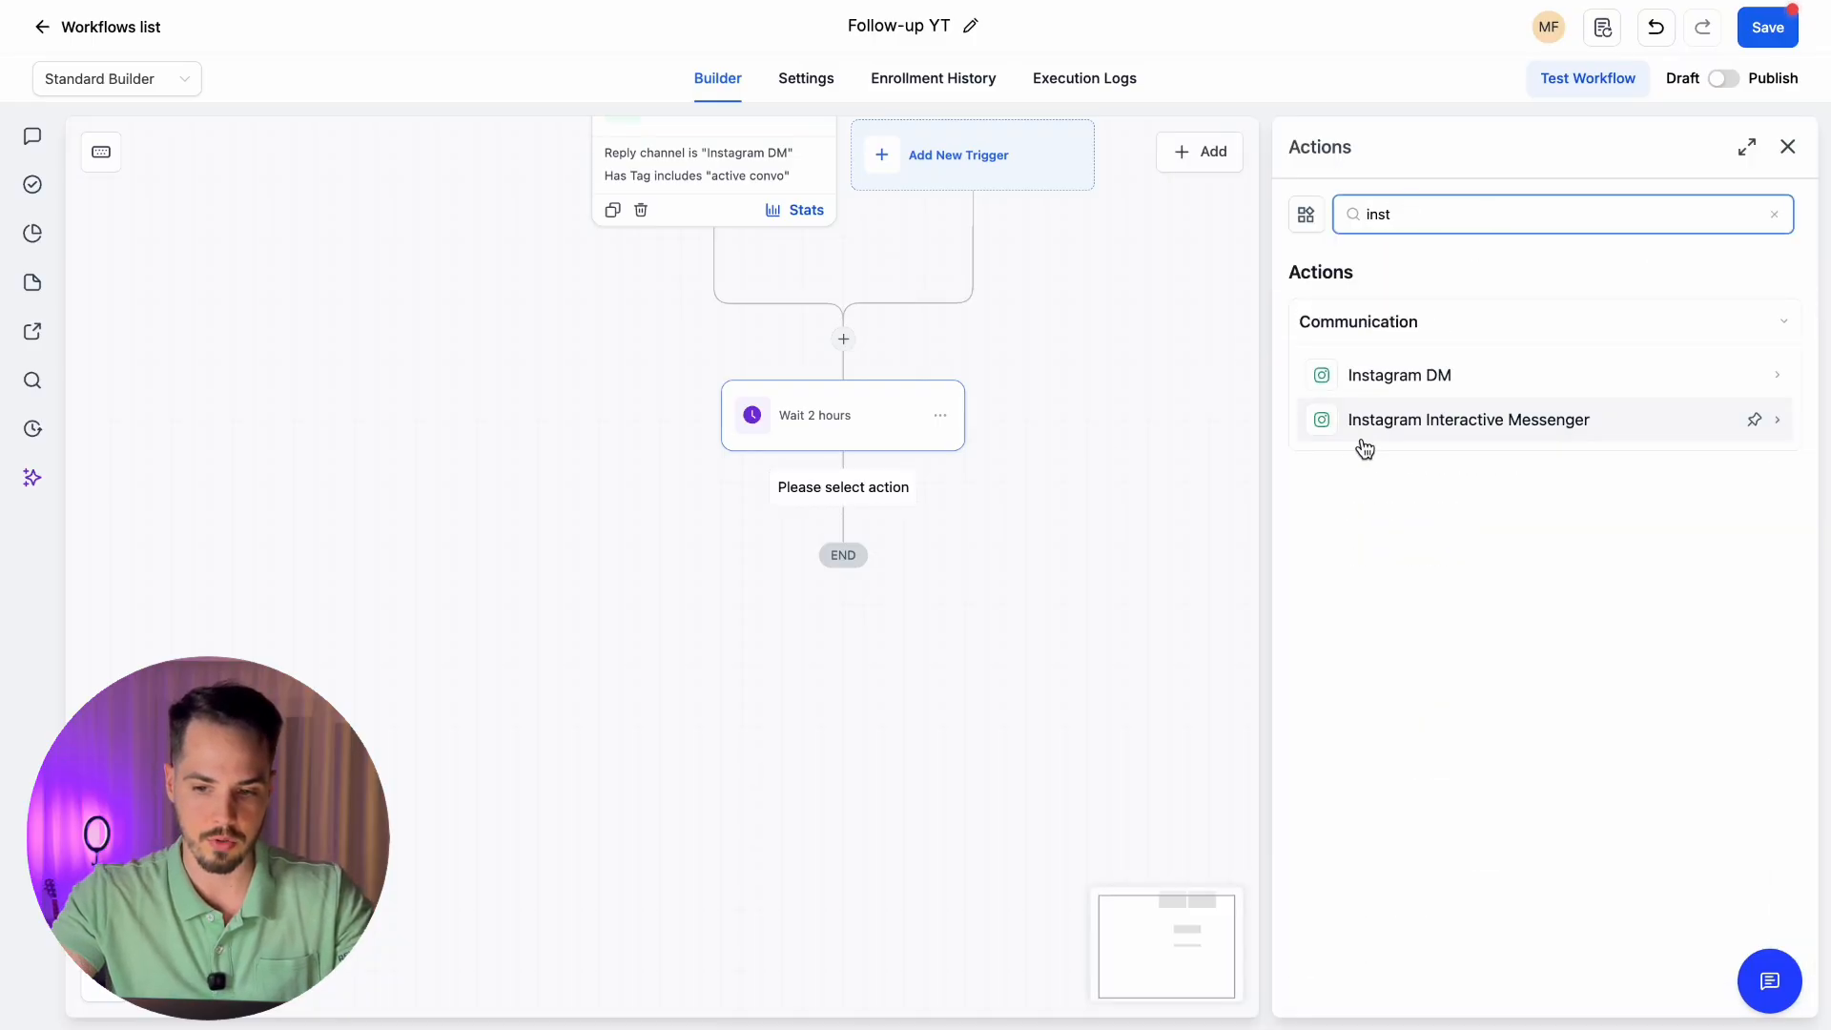
left_click(1393, 377)
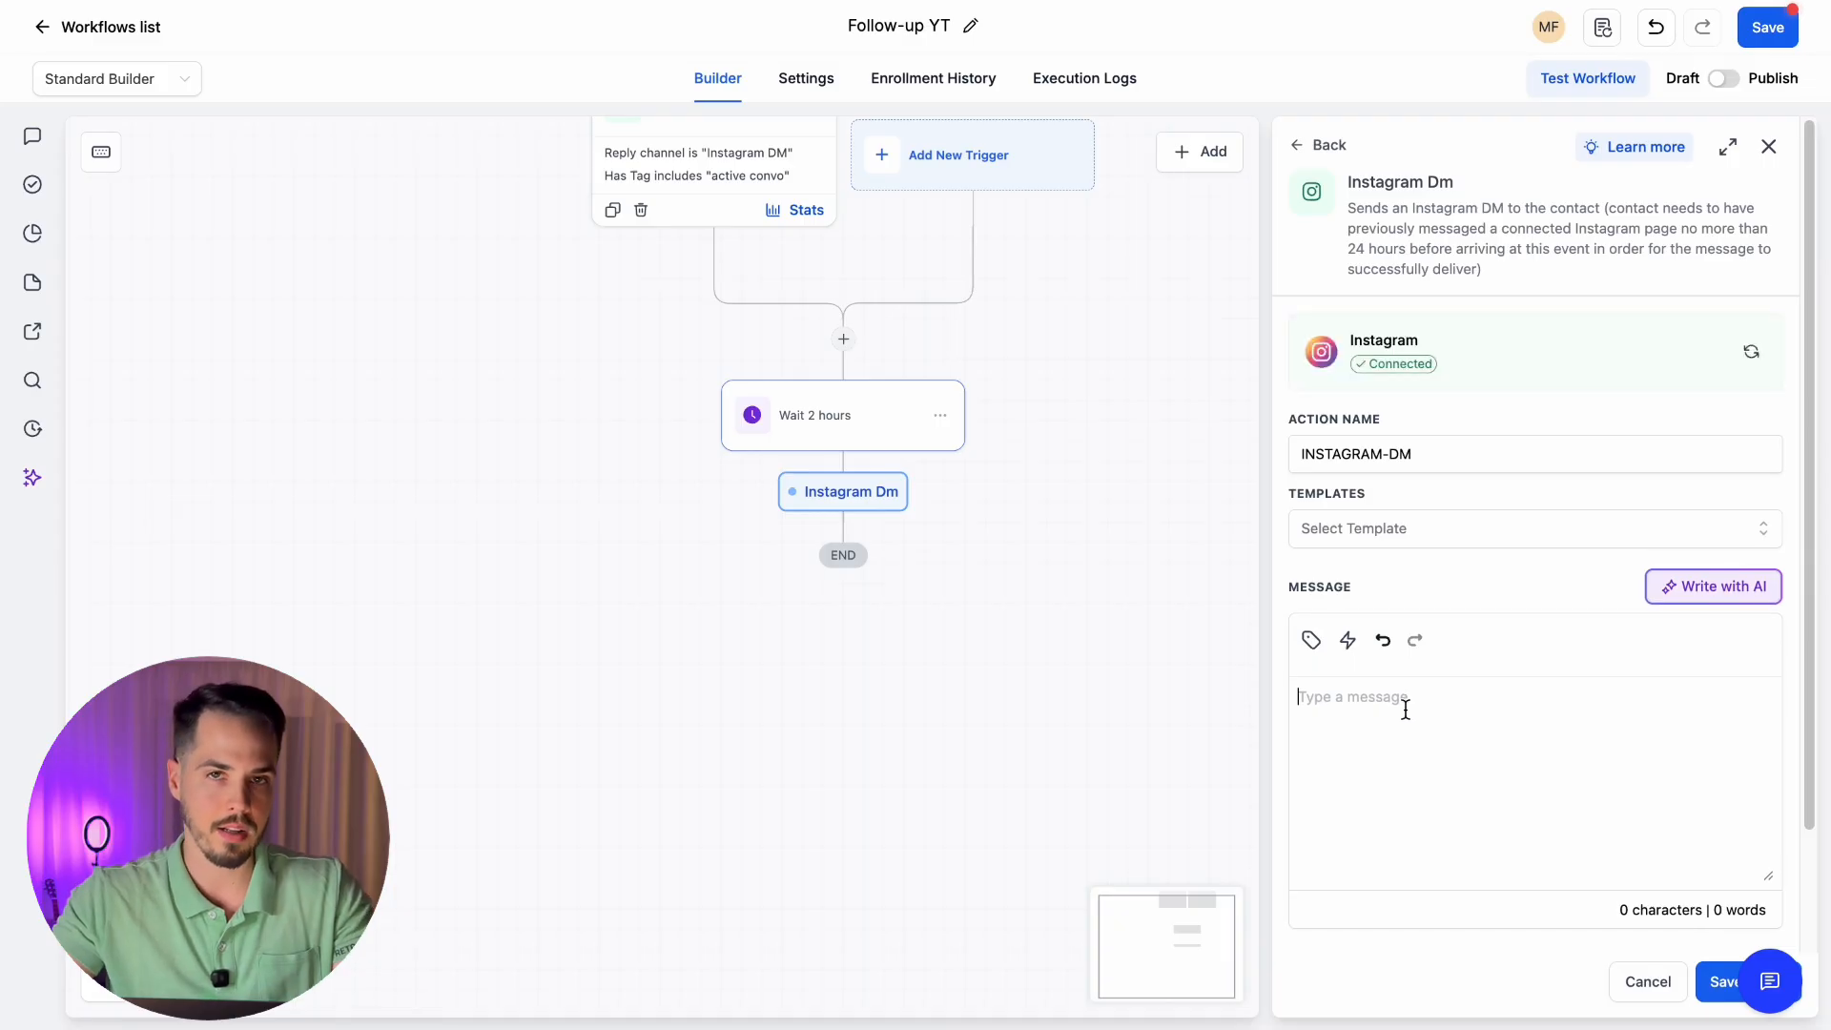
type("Hey, would love to hear back from you...")
Copy the message text into the Instagram DM action's name and save the action
key("ctrl+a")
key("ctrl+c")
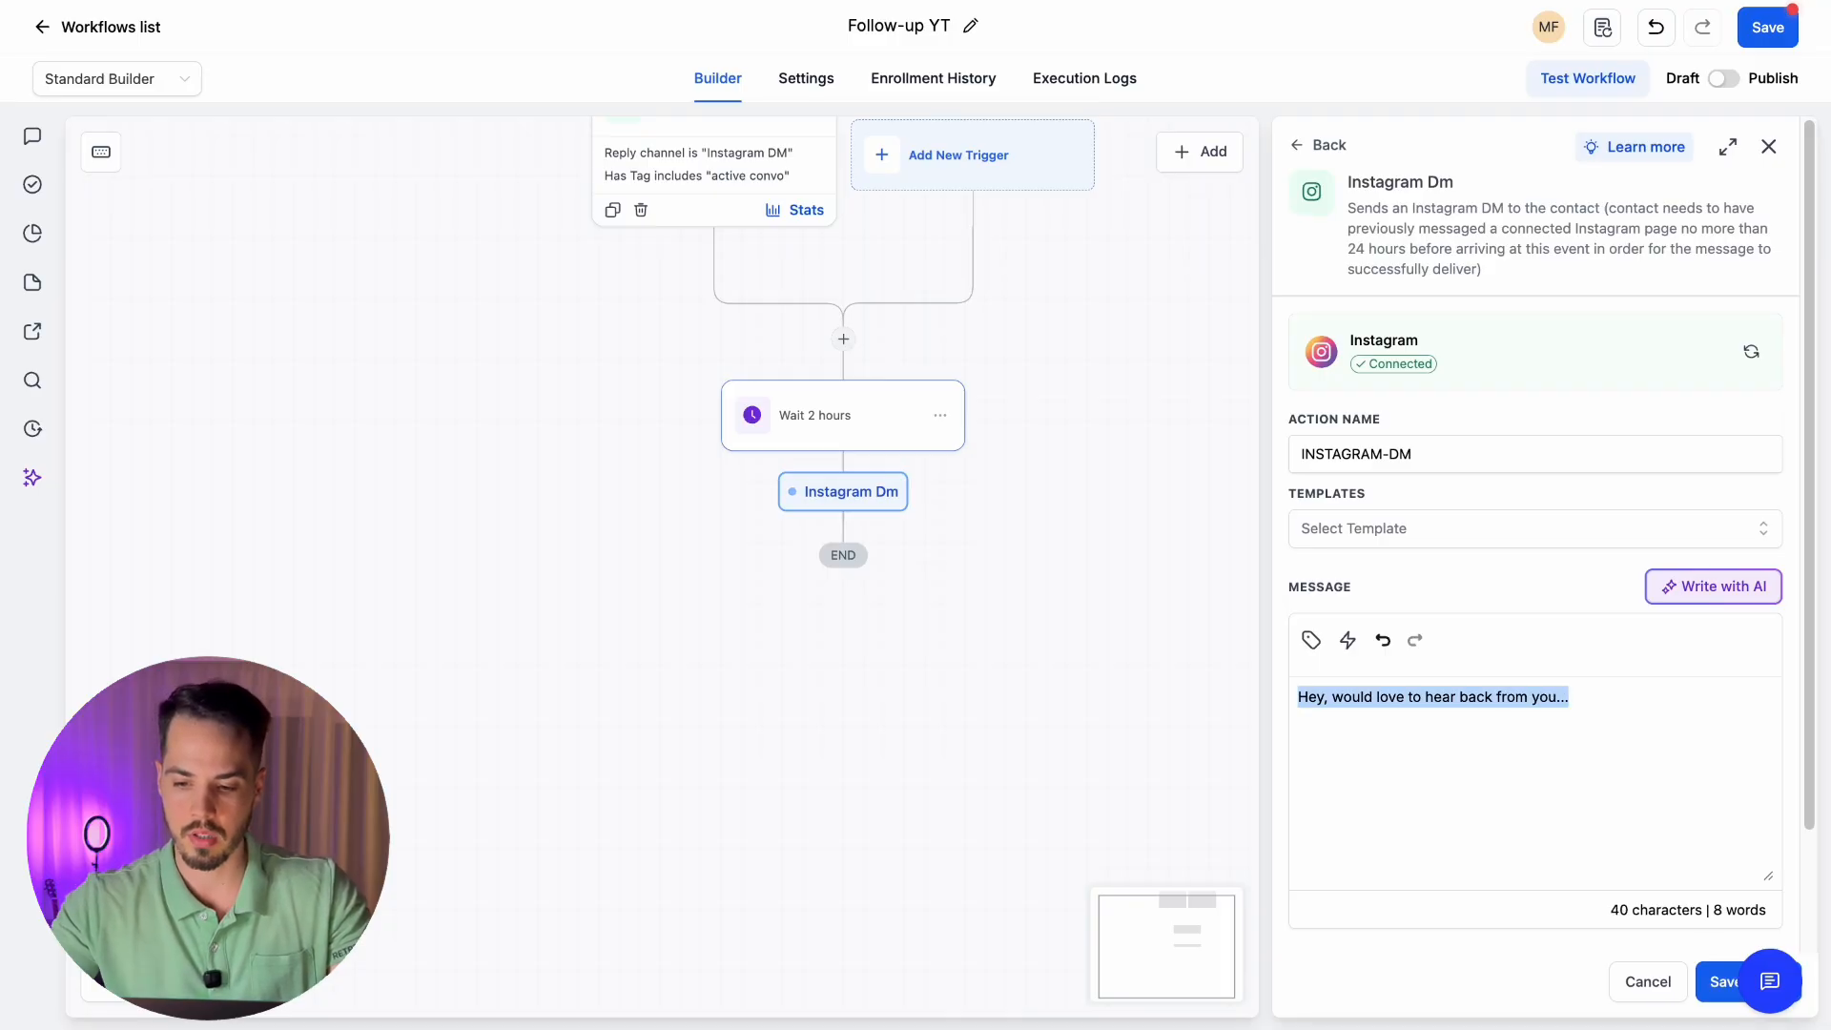
left_click(1415, 463)
key("ctrl+a")
key("ctrl+v")
left_click(1719, 988)
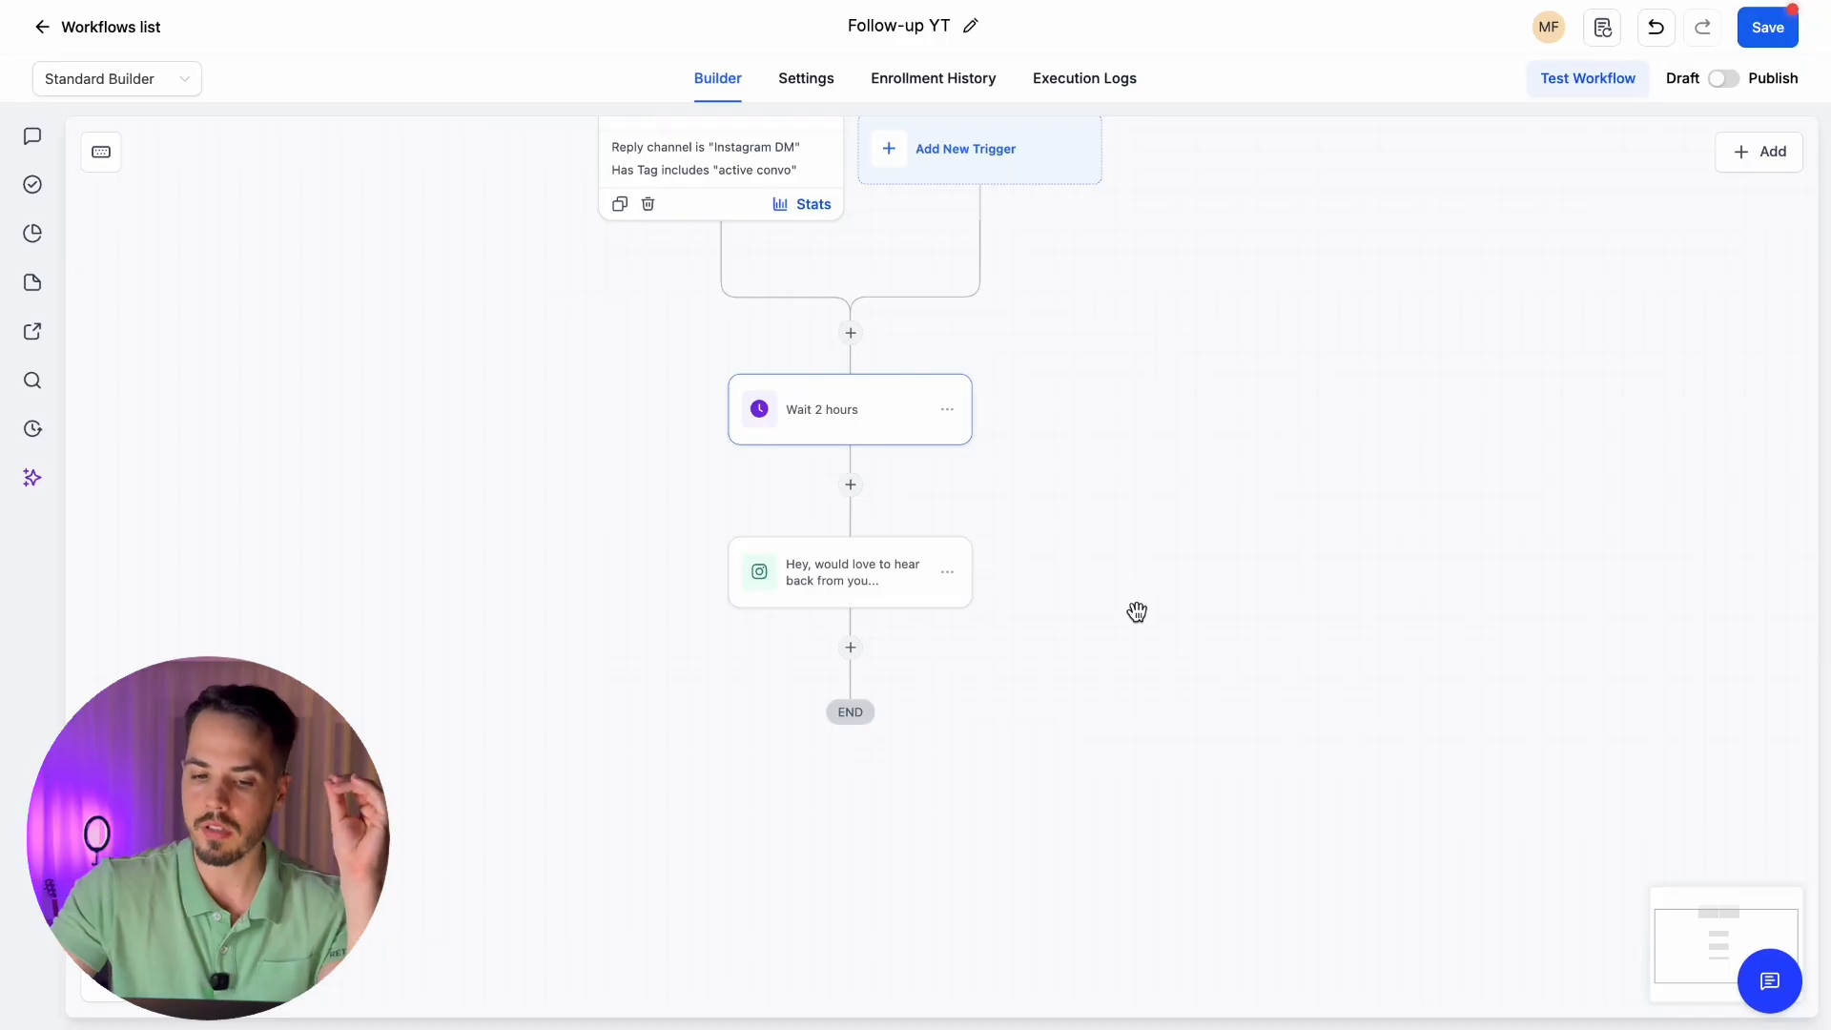
left_click_drag(1057, 454, 1079, 400)
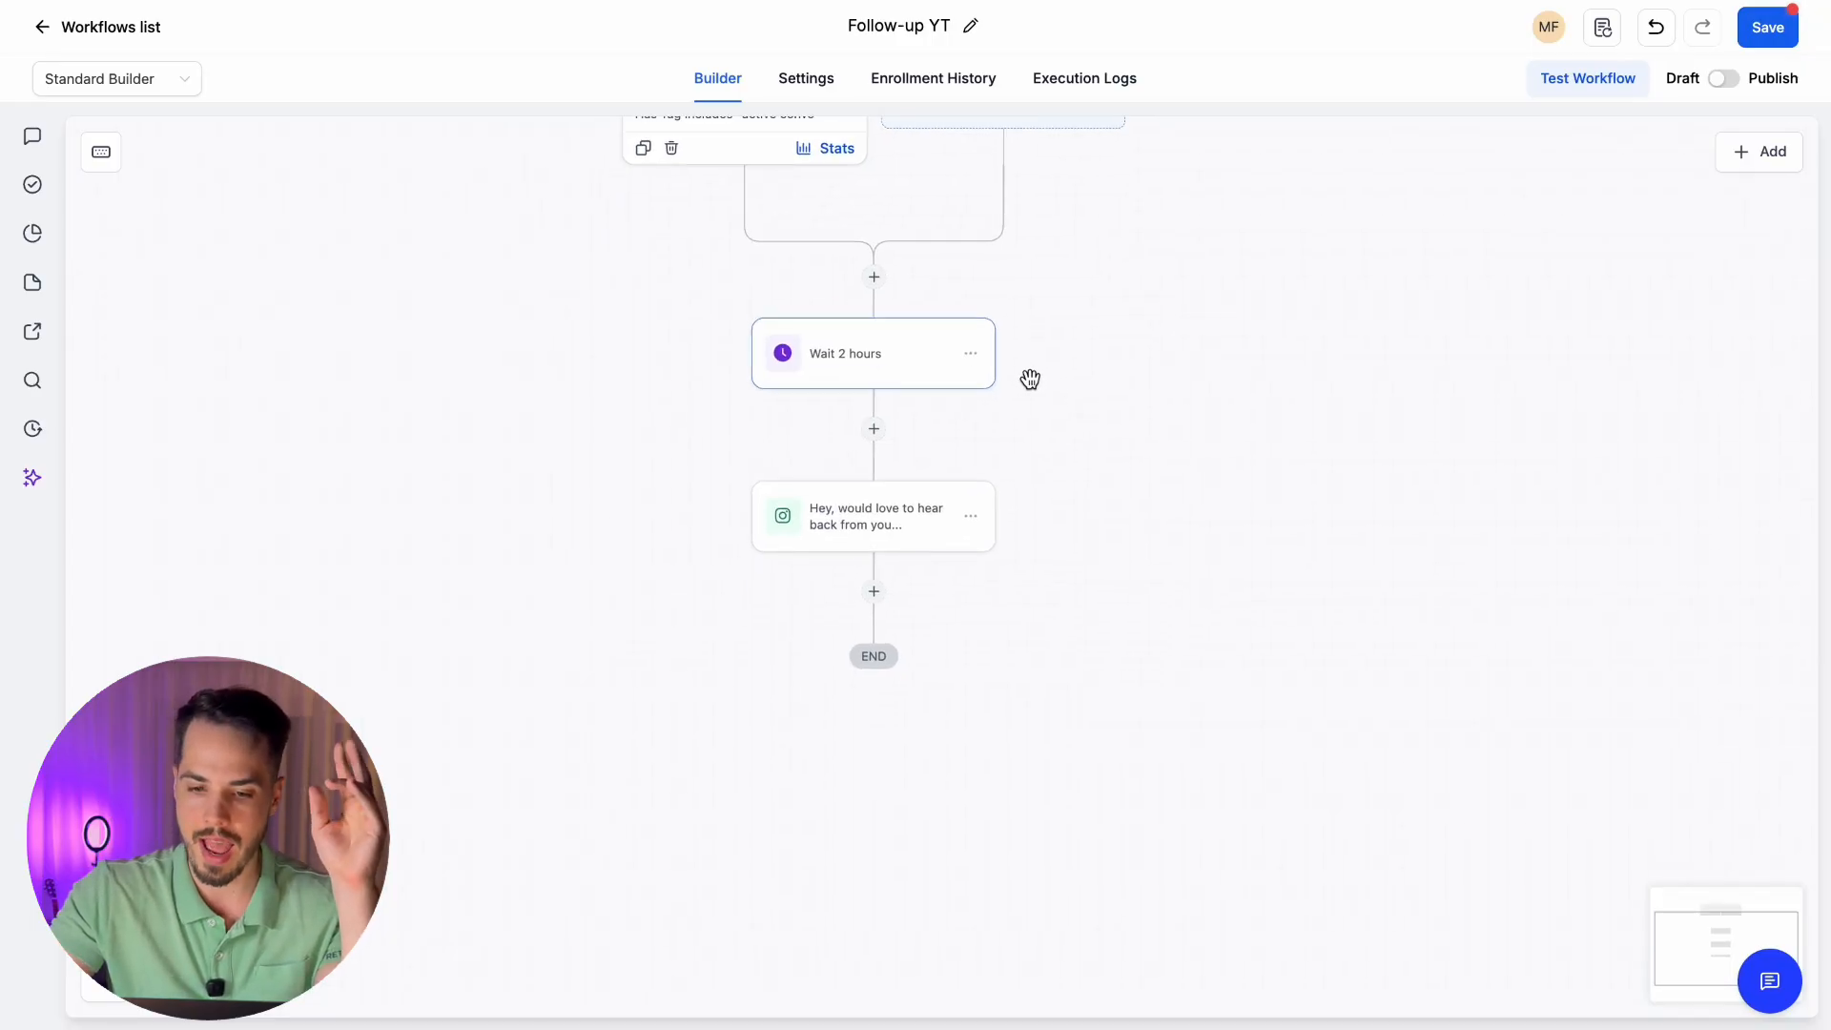
Copy all actions from the "Wait 2 hours" action onward and paste them twice further down the workflow
left_click(971, 355)
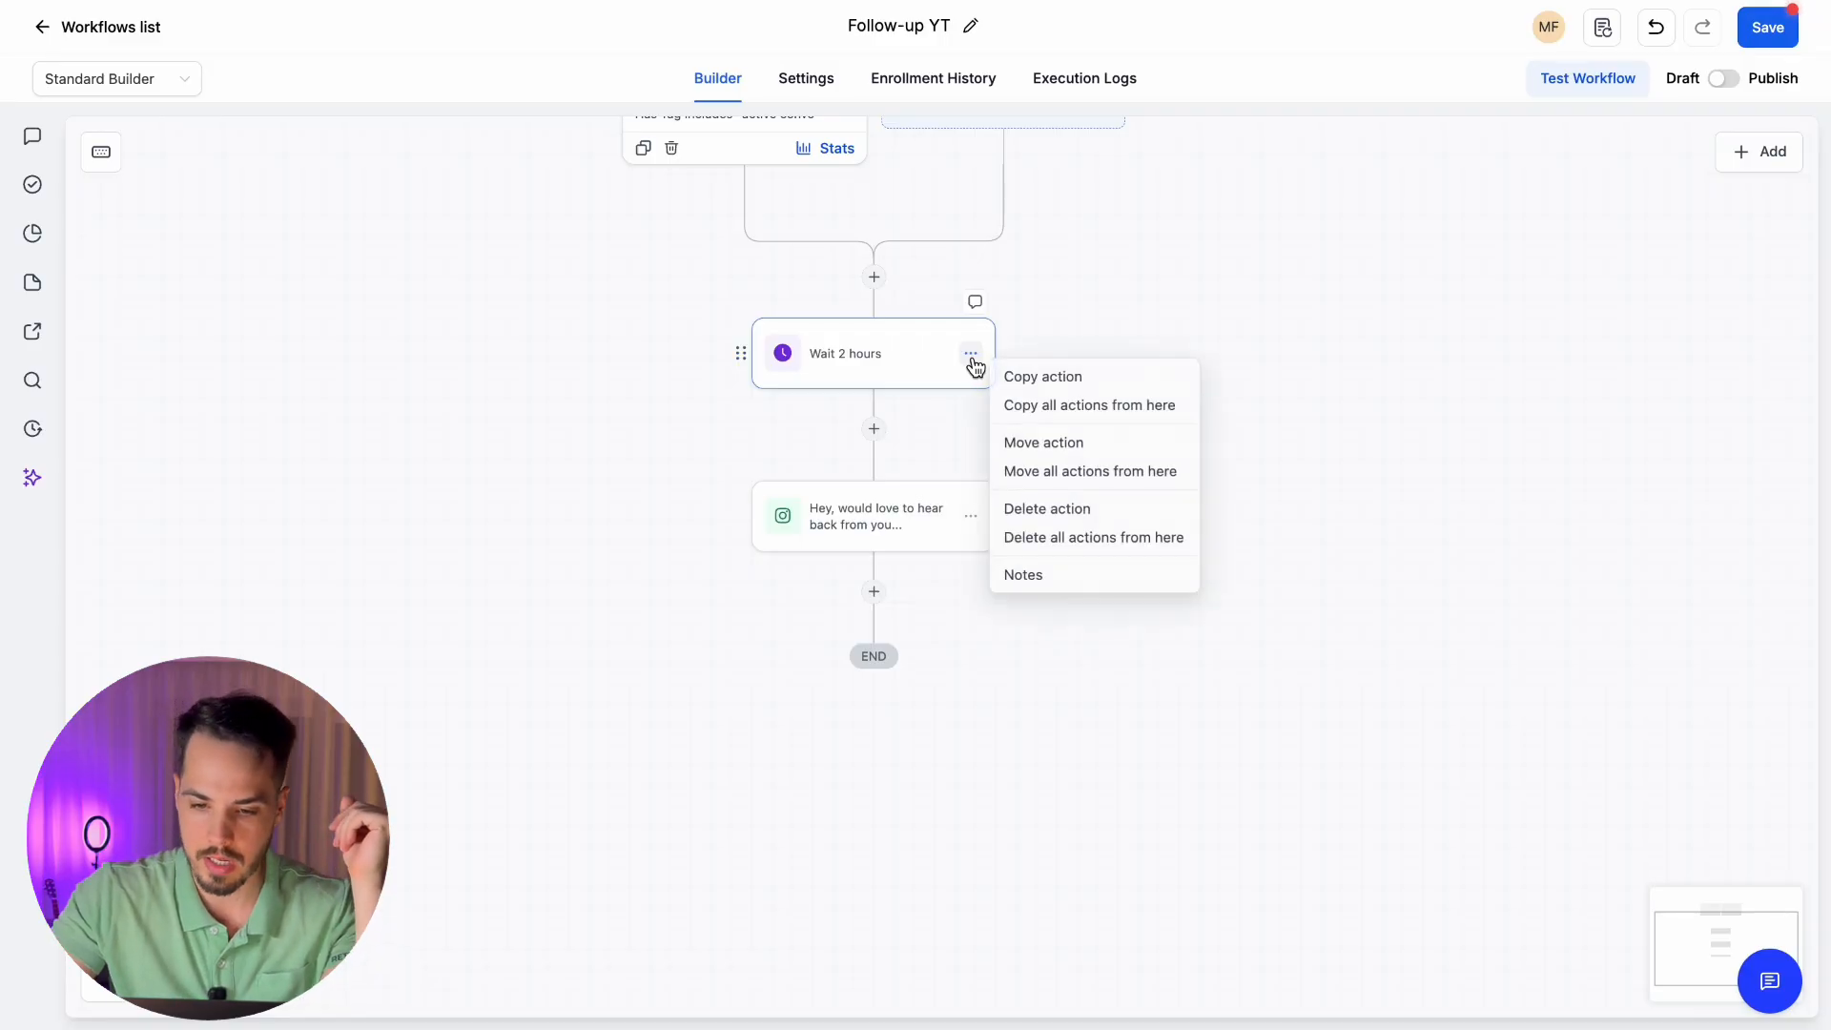
left_click(1075, 410)
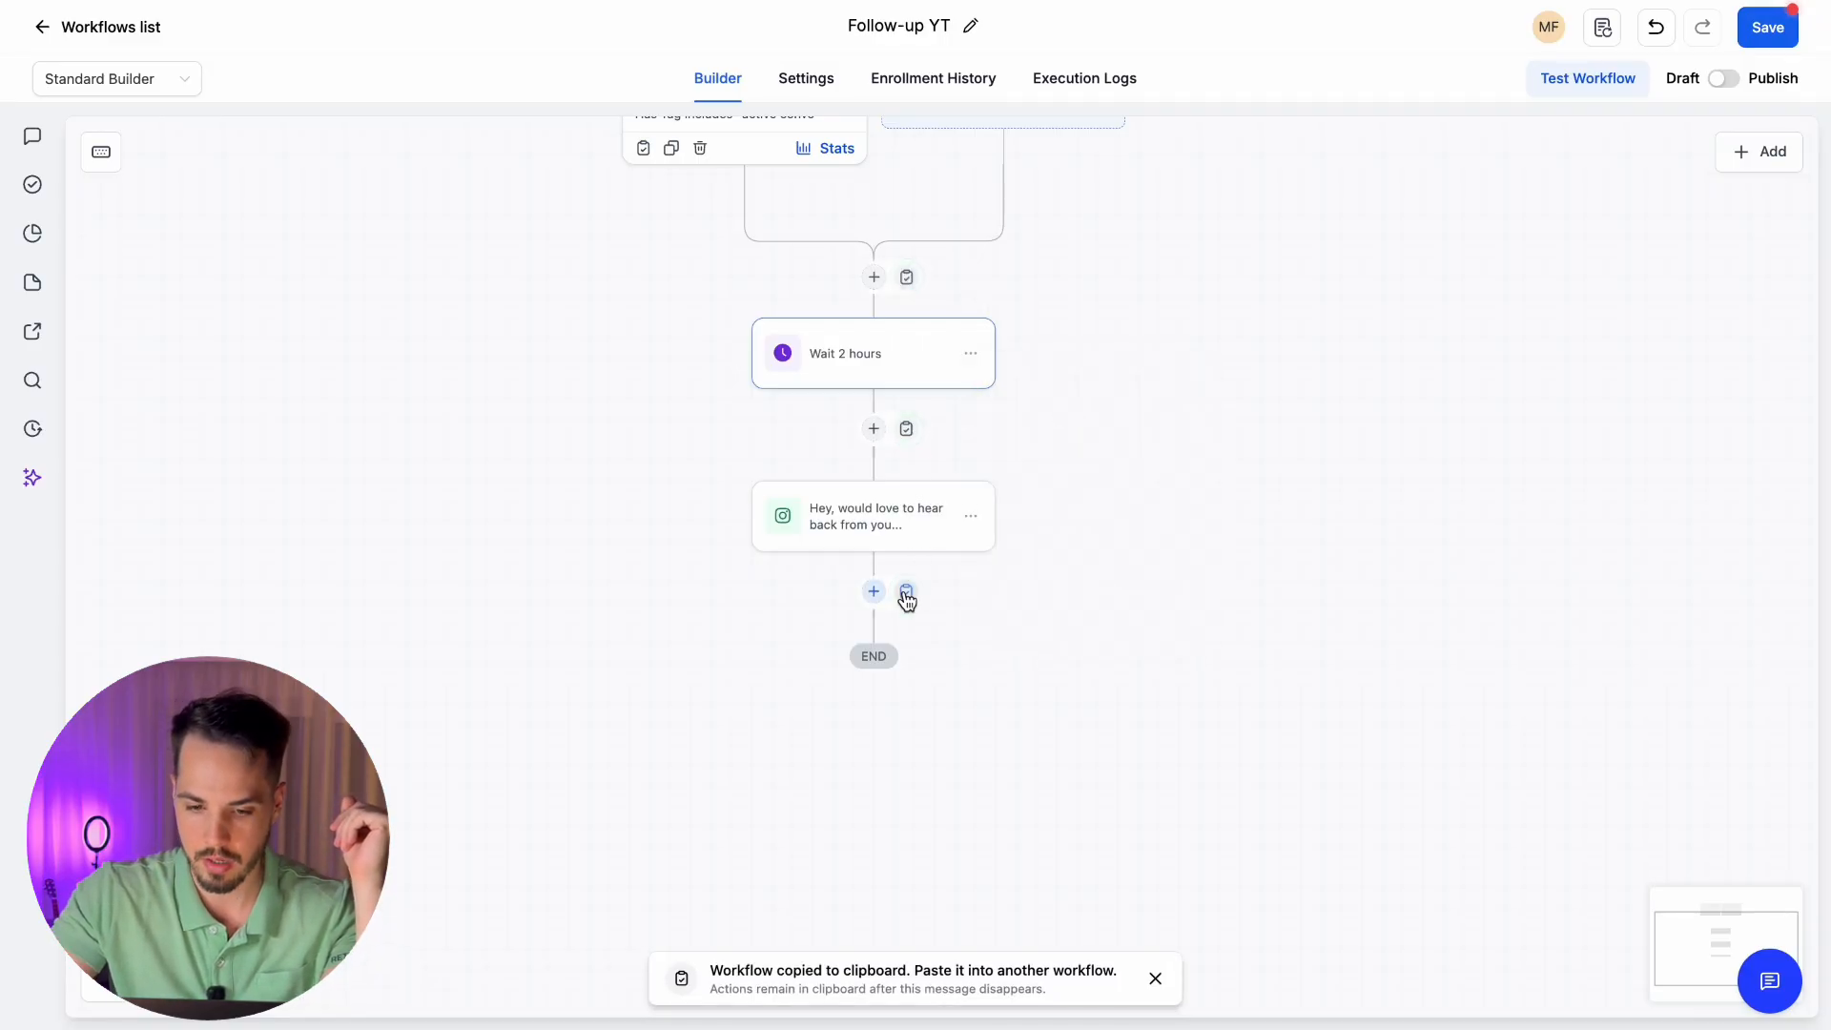
left_click(908, 595)
scroll(935, 652, "down", 3)
left_click(906, 637)
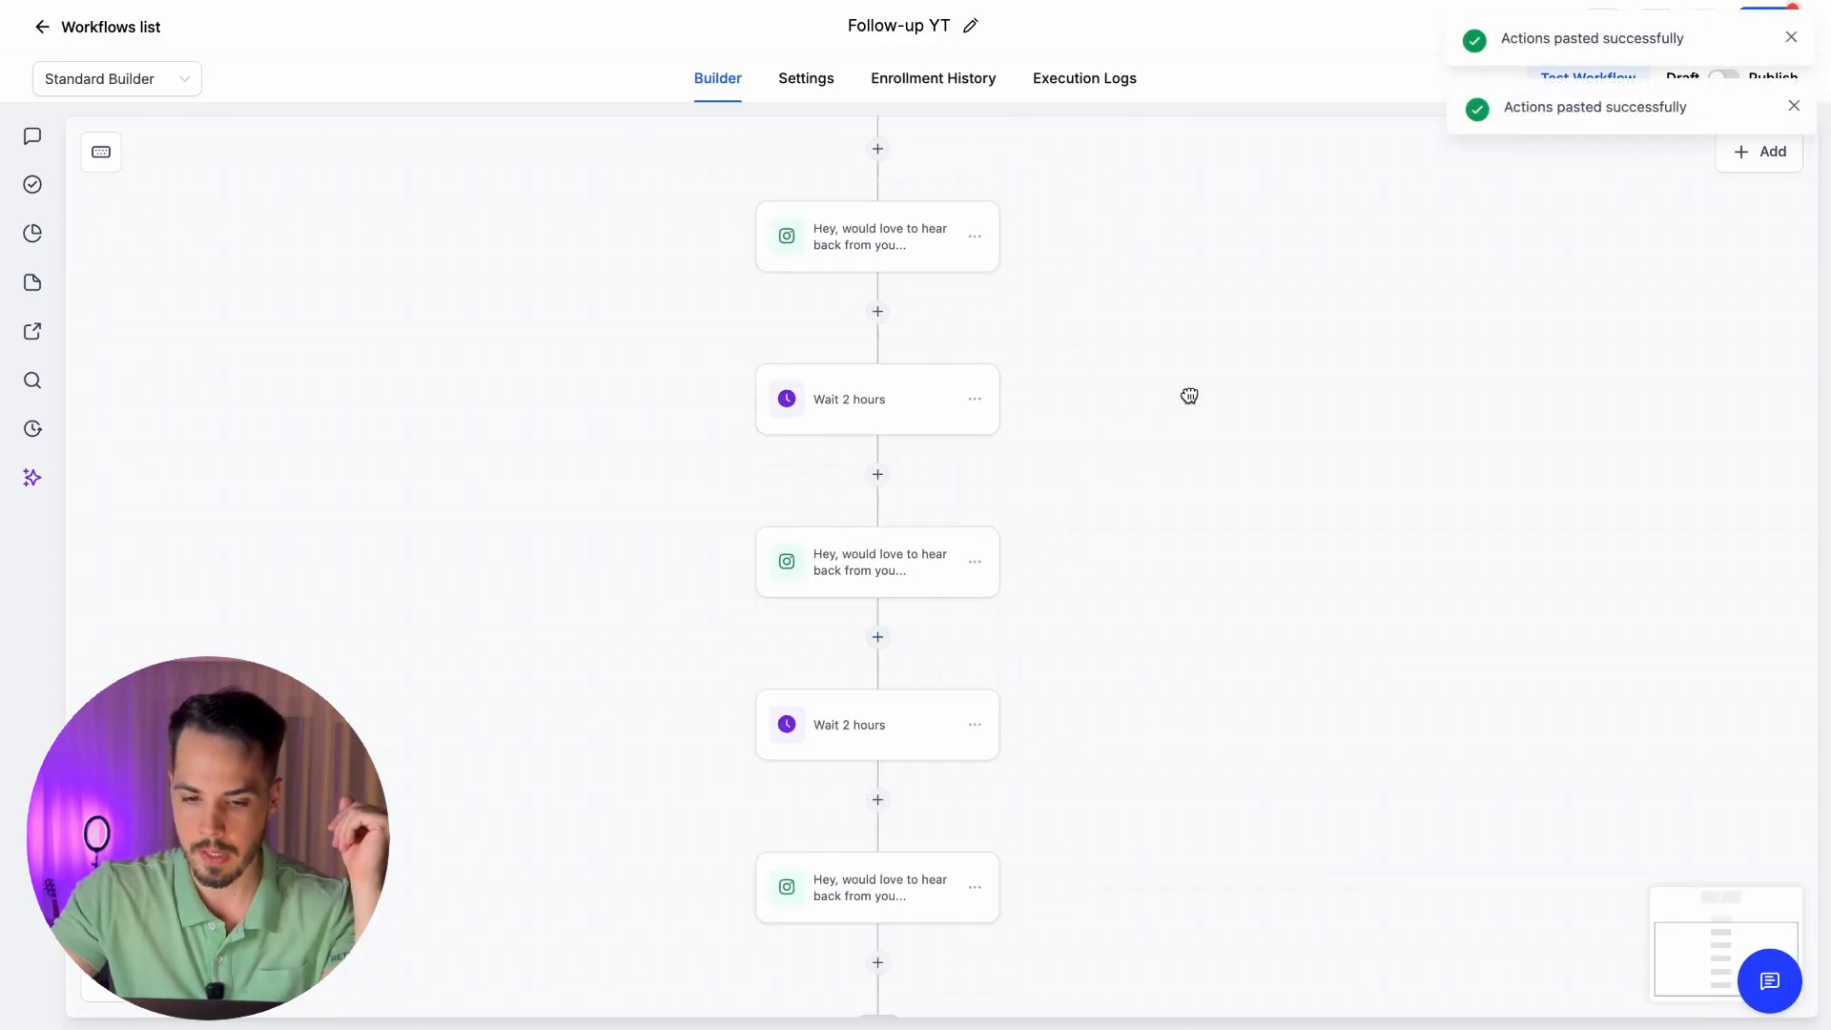
scroll(1097, 448, "down", 3)
scroll(1149, 295, "up", 1)
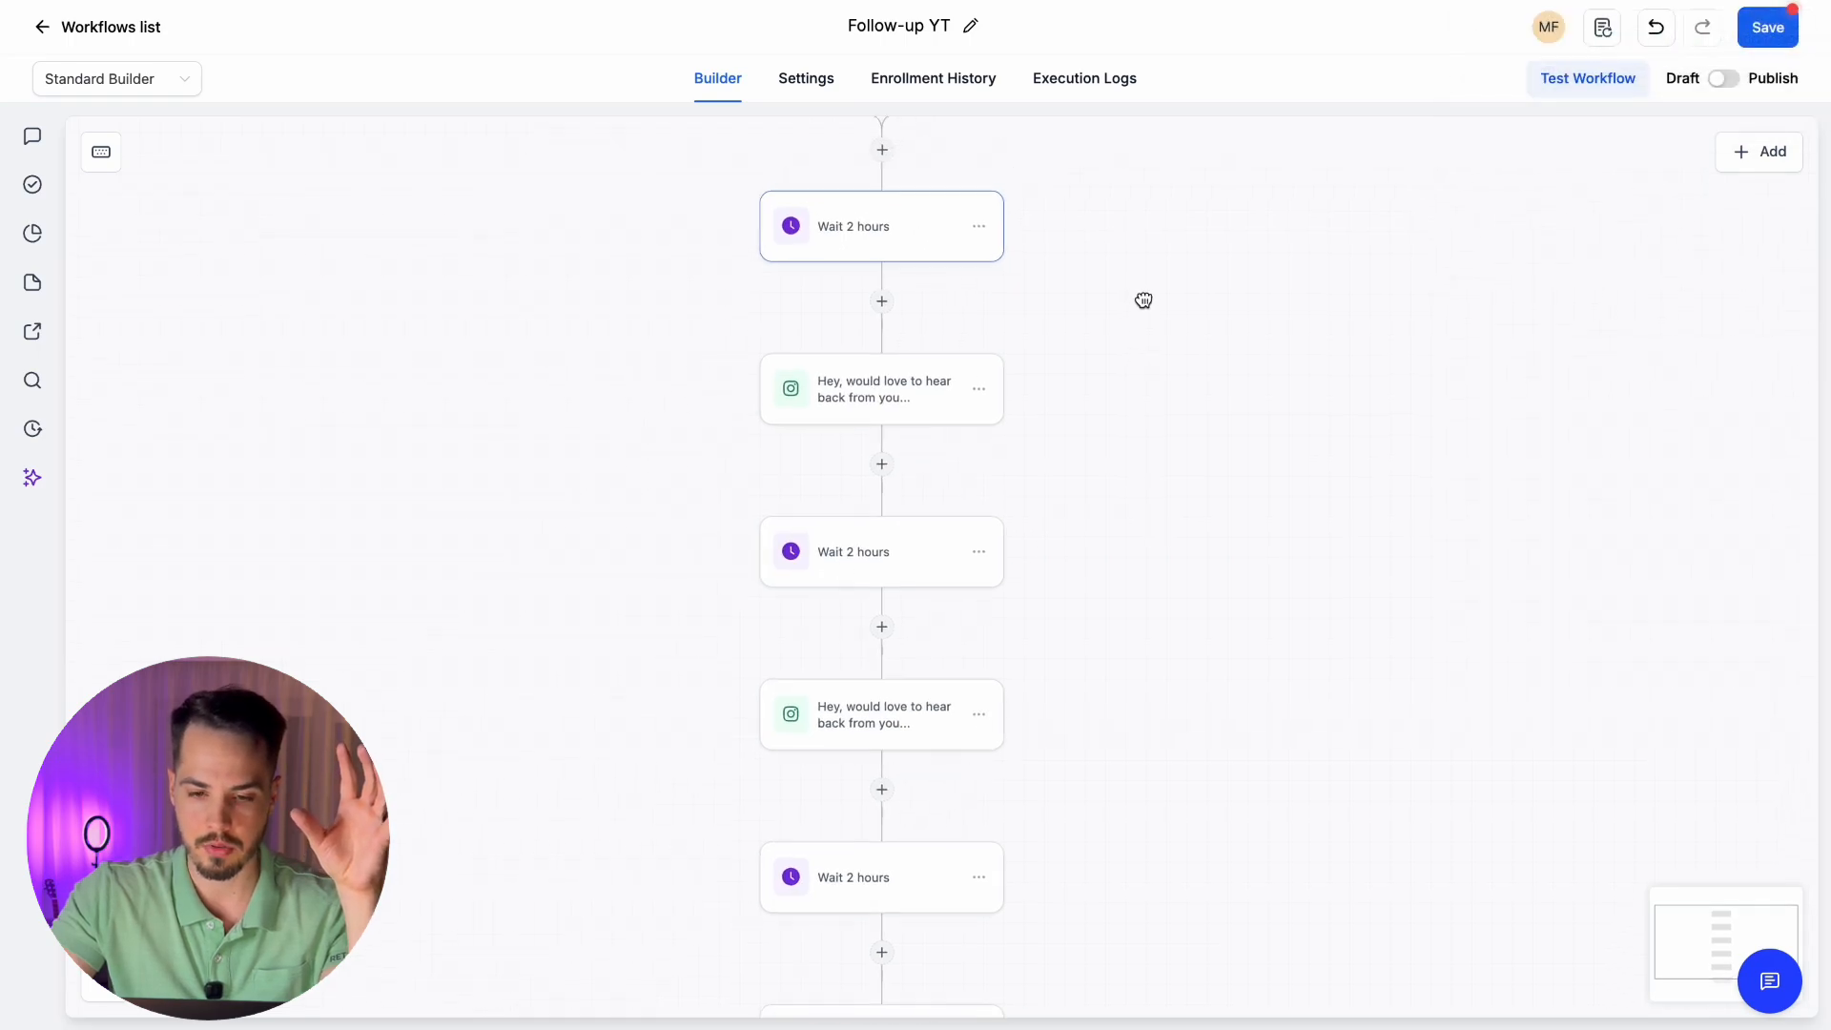
Rename the second wait action "Wait 6 hours (8 hours)", set its time period to 8 hours, and save it
left_click(847, 250)
left_click(859, 553)
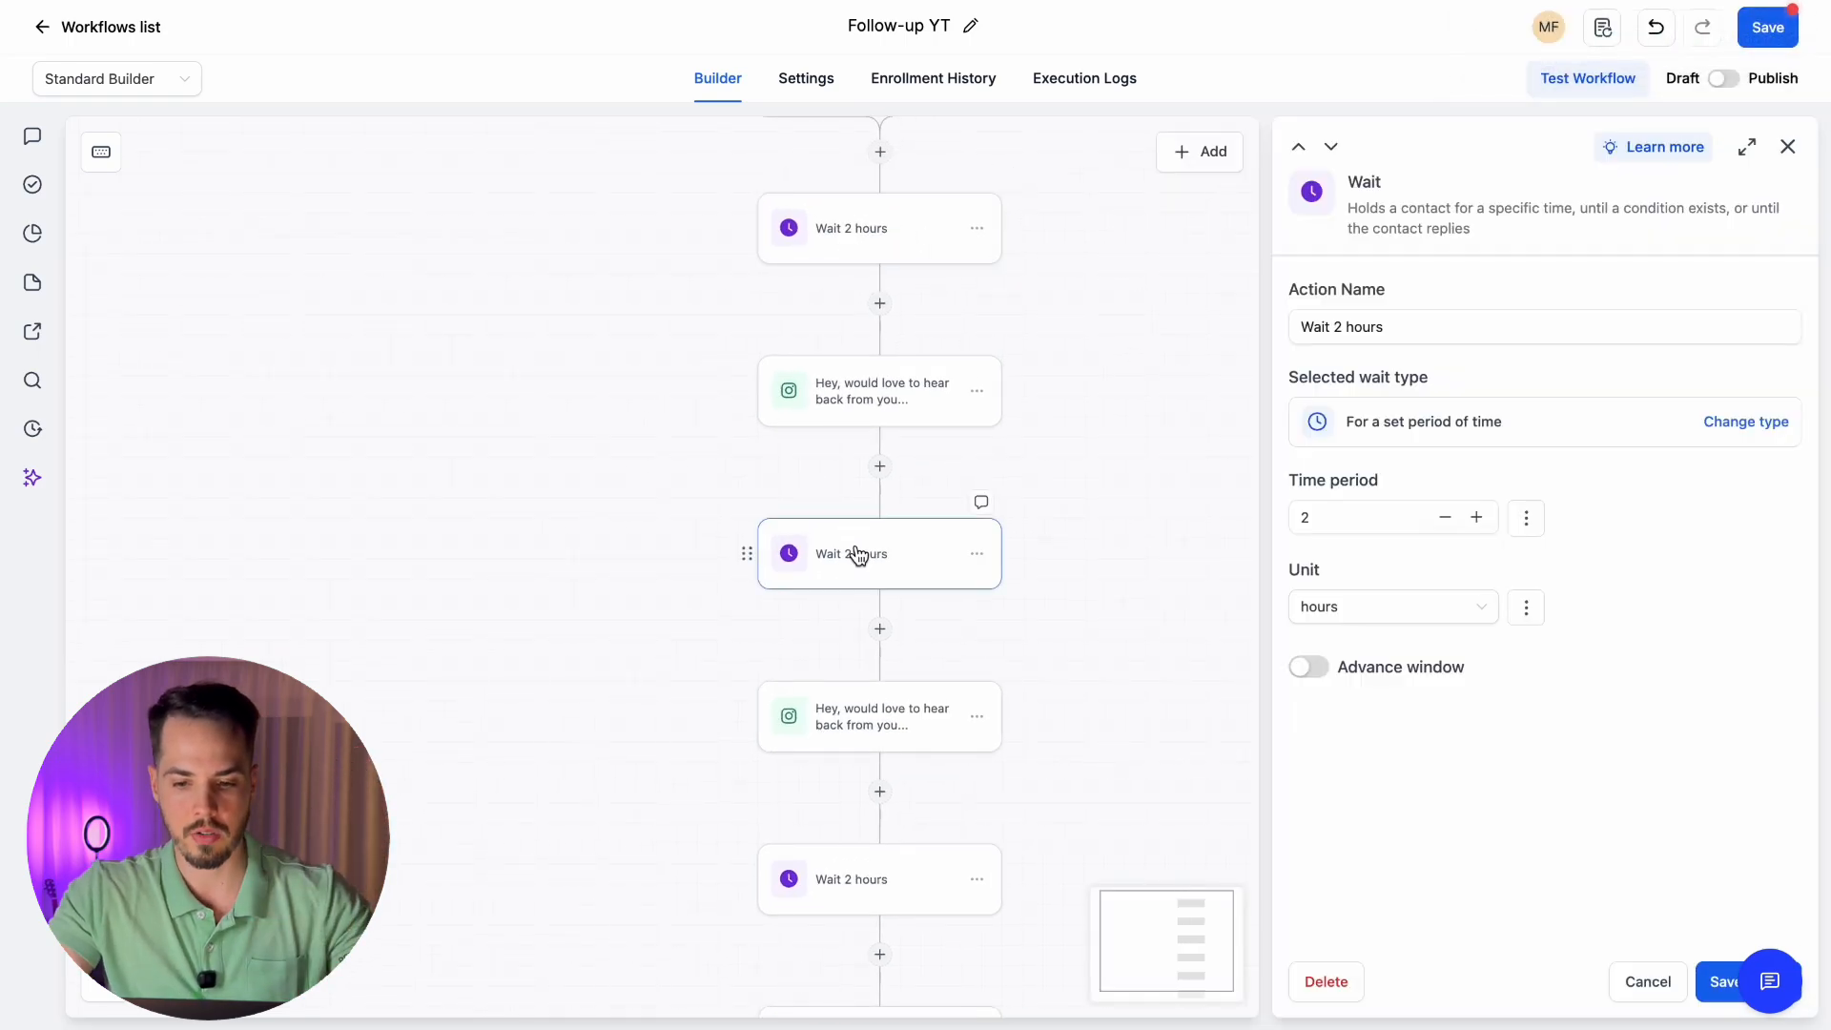
left_click(1344, 329)
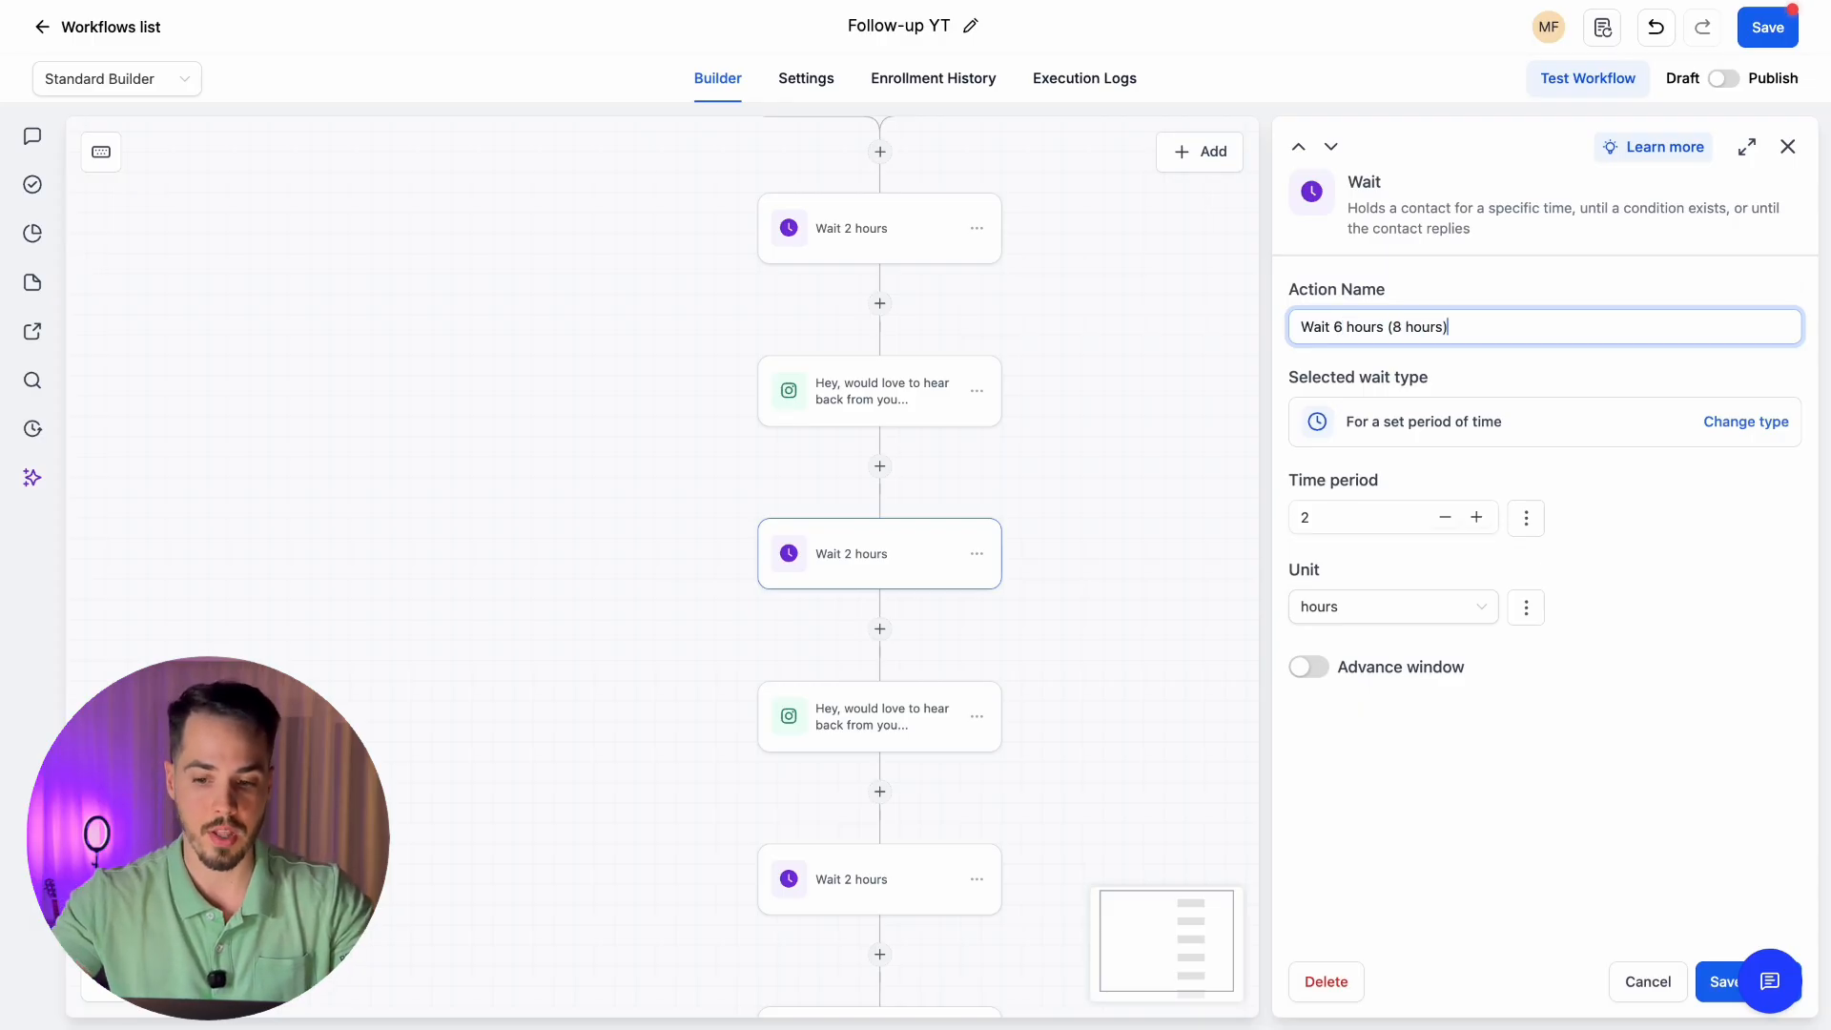
double_click(1290, 521)
type("8")
left_click(1501, 826)
left_click(1707, 976)
Replace the message of the Instagram DM after the second wait with "Are you there?"
scroll(1120, 639, "down", 1)
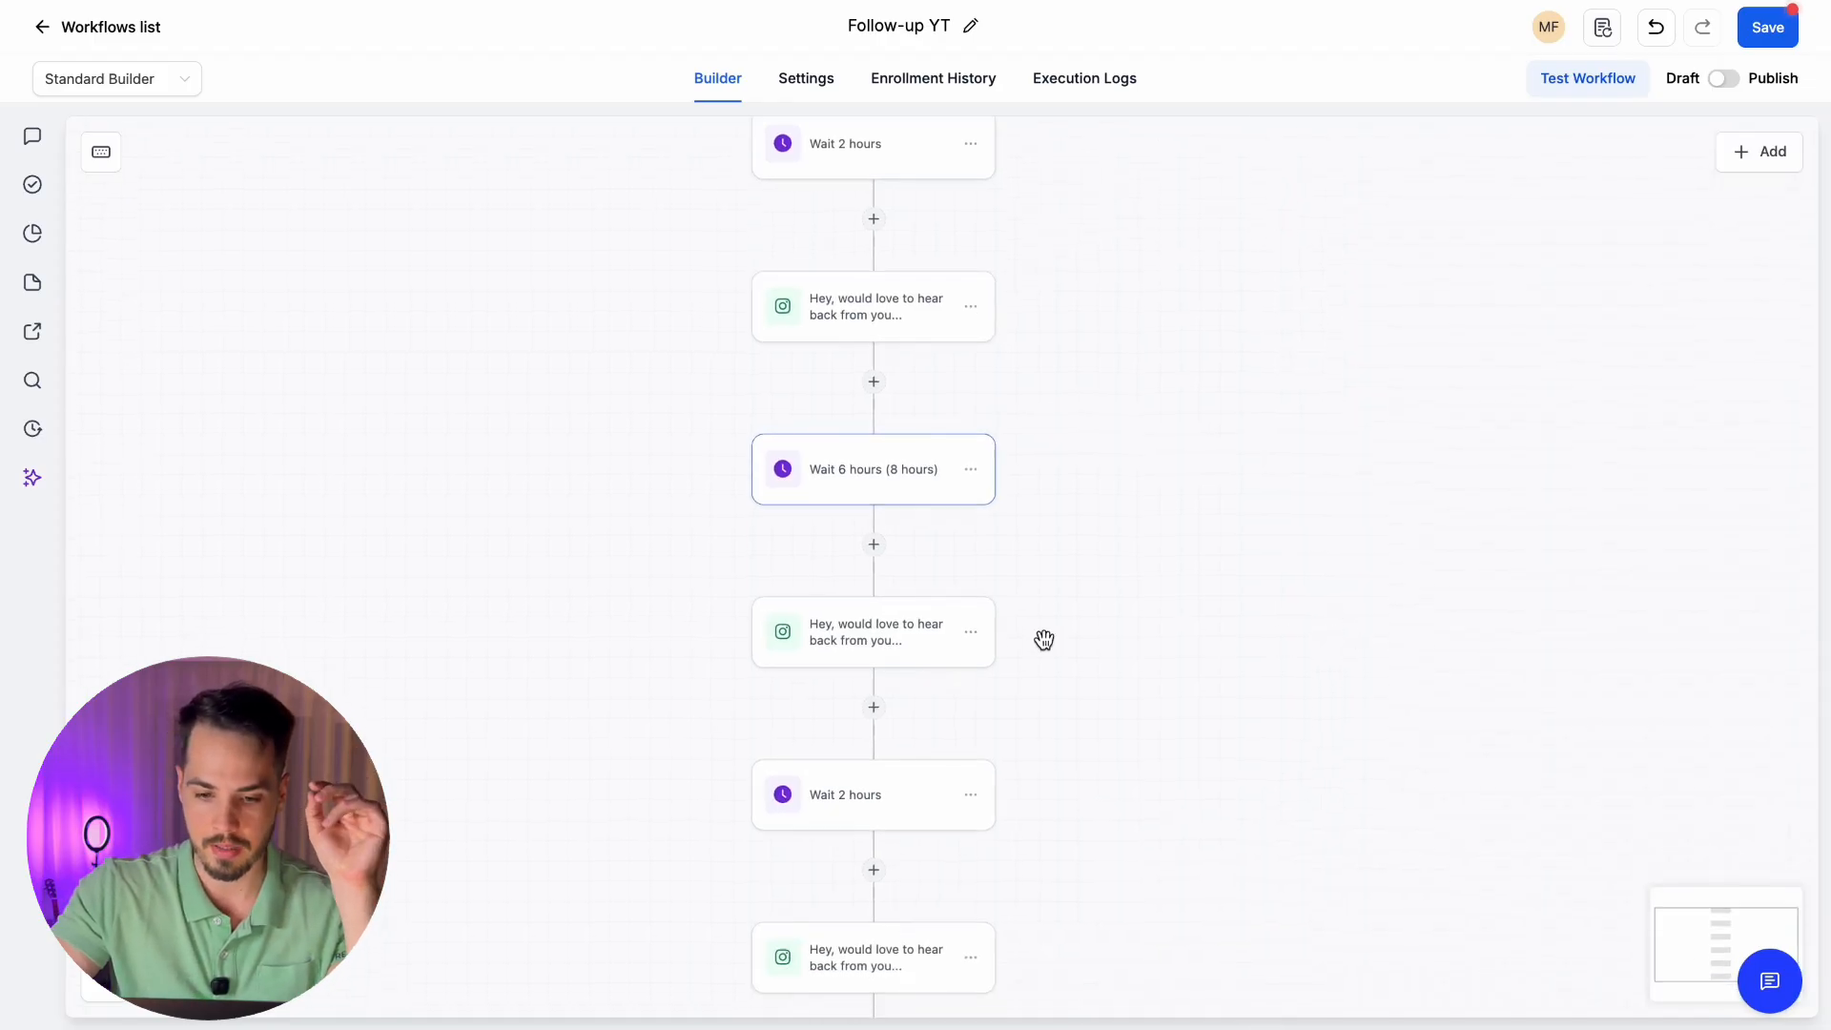
left_click(820, 636)
left_click(1434, 747)
key("ctrl+a")
type("Are you th")
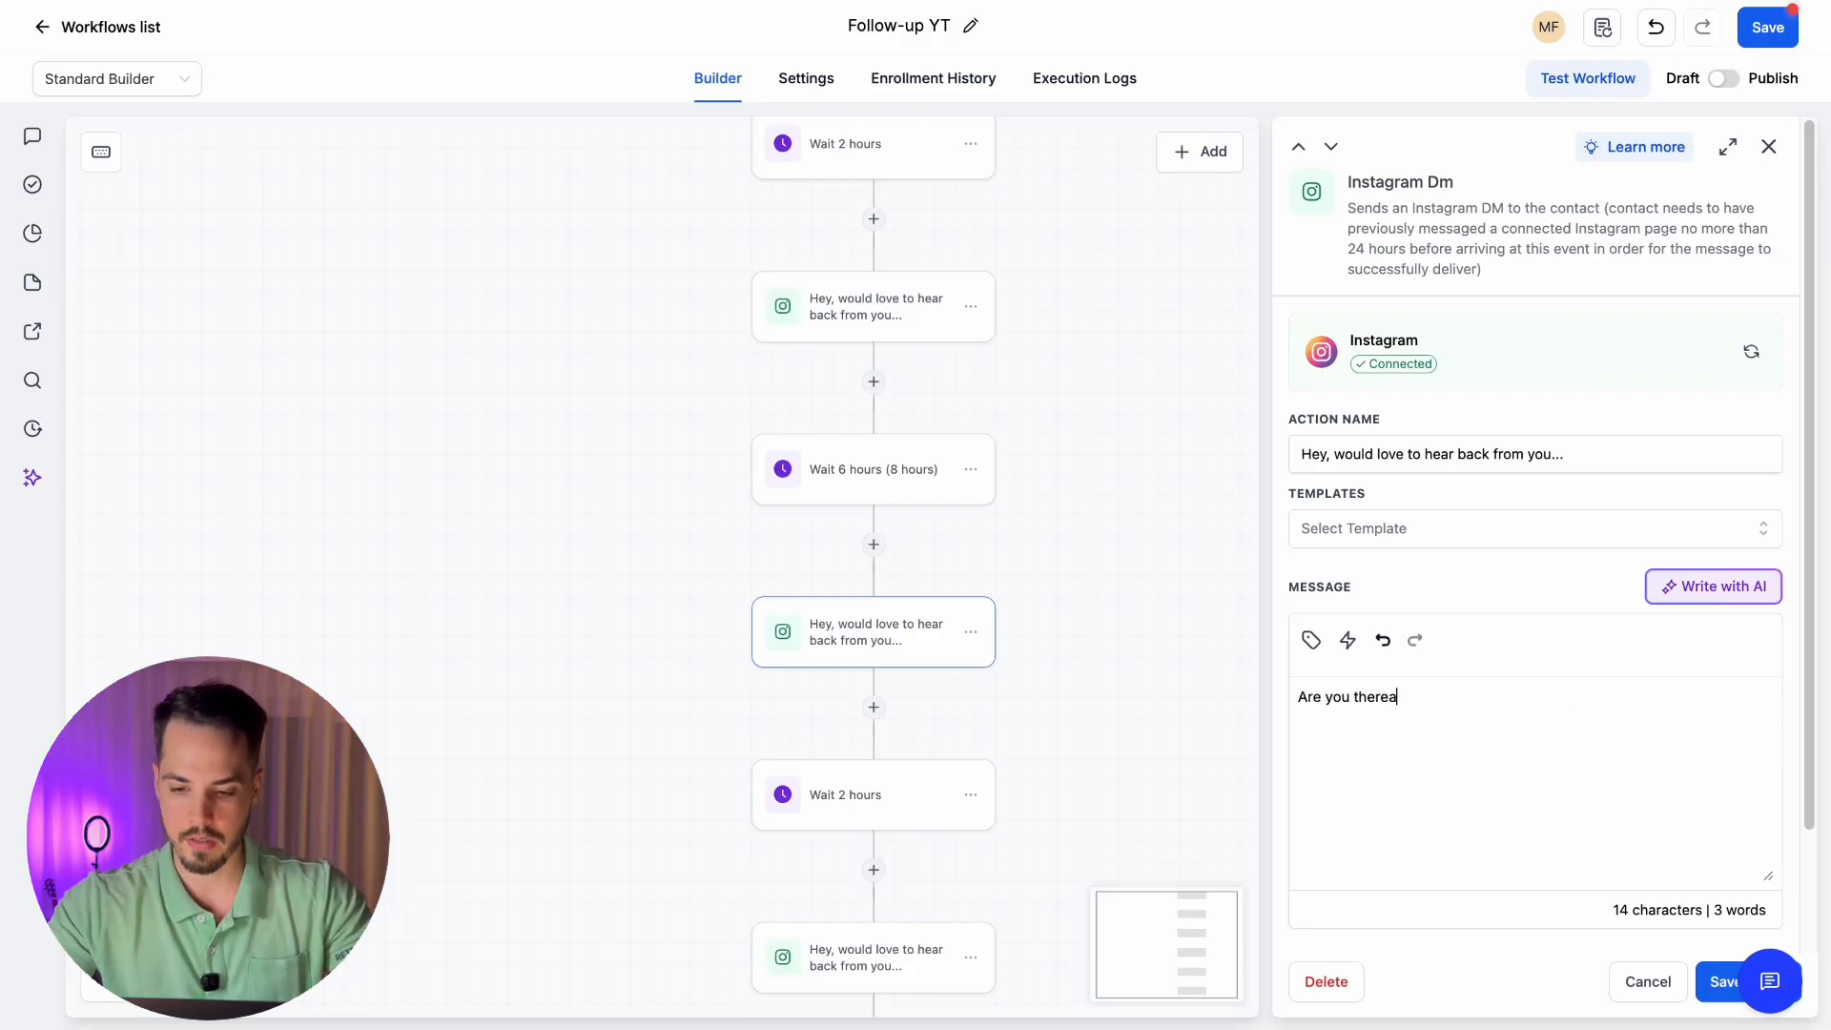
Copy the "Are you there?" message into that DM action's name and save the action
key("ctrl+a")
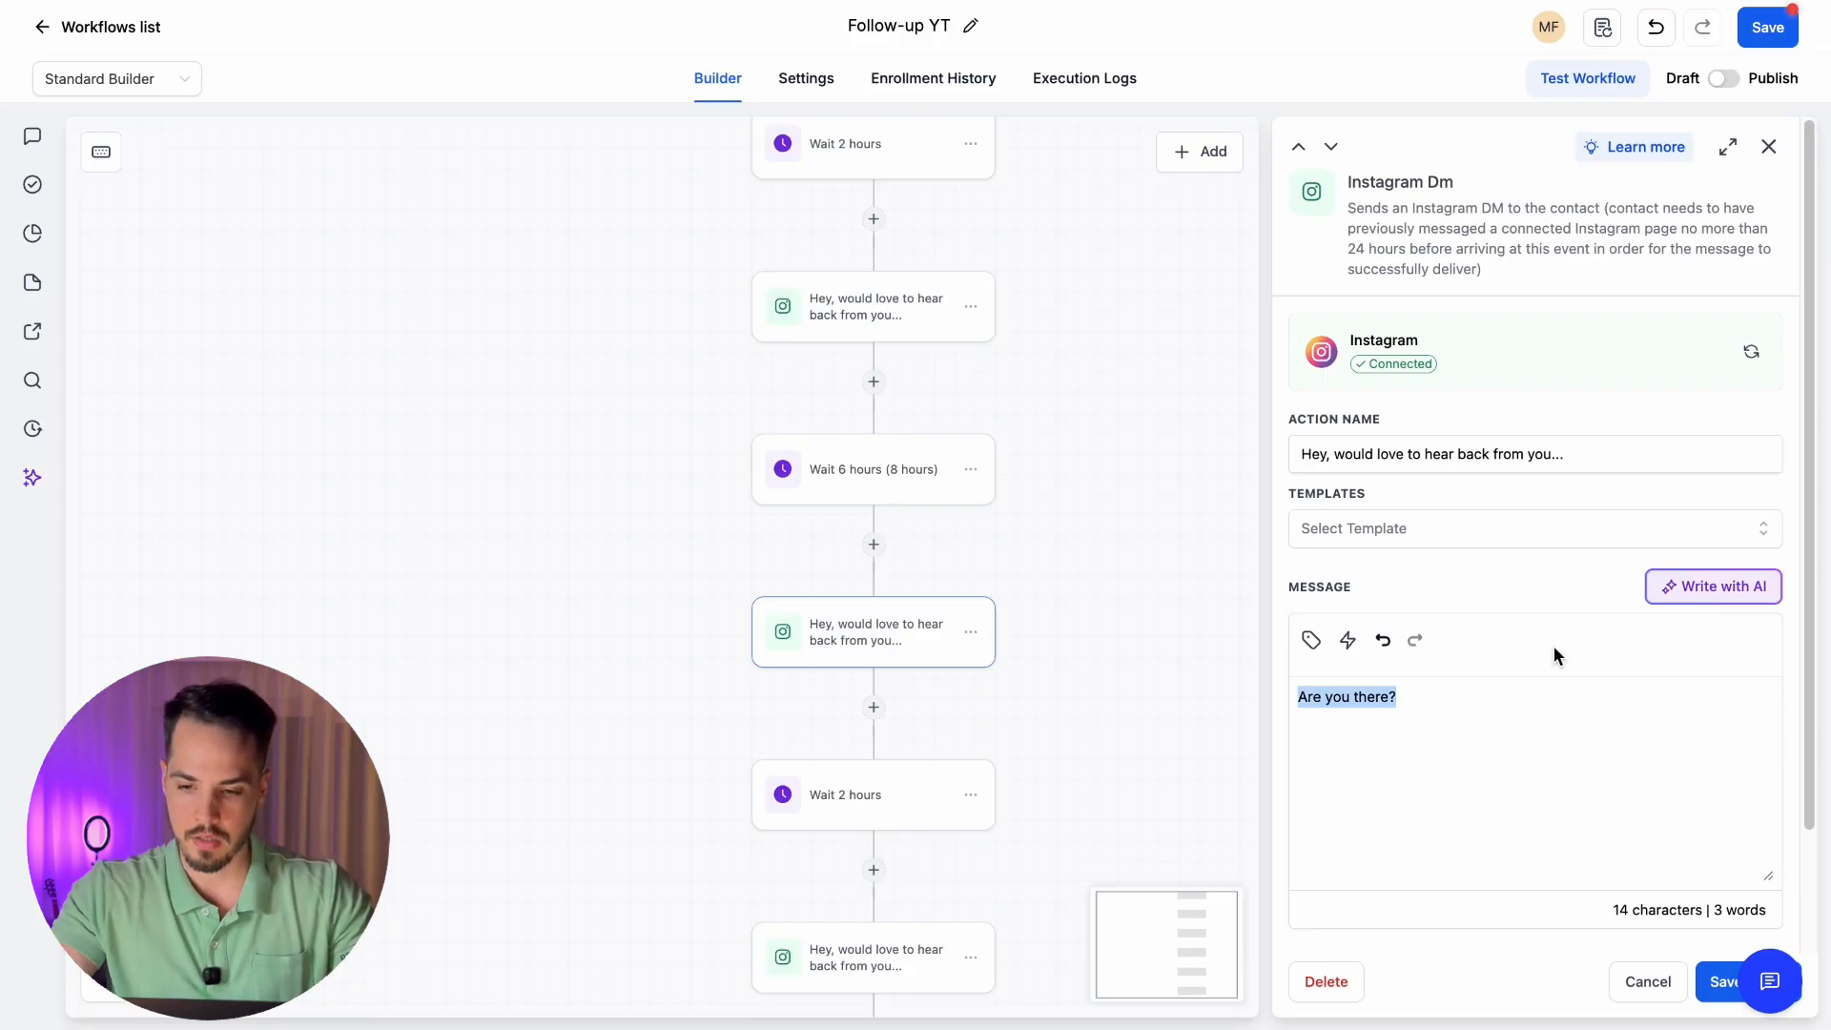
key("Right")
left_click(1594, 443)
key("ctrl+a")
key("ctrl+v")
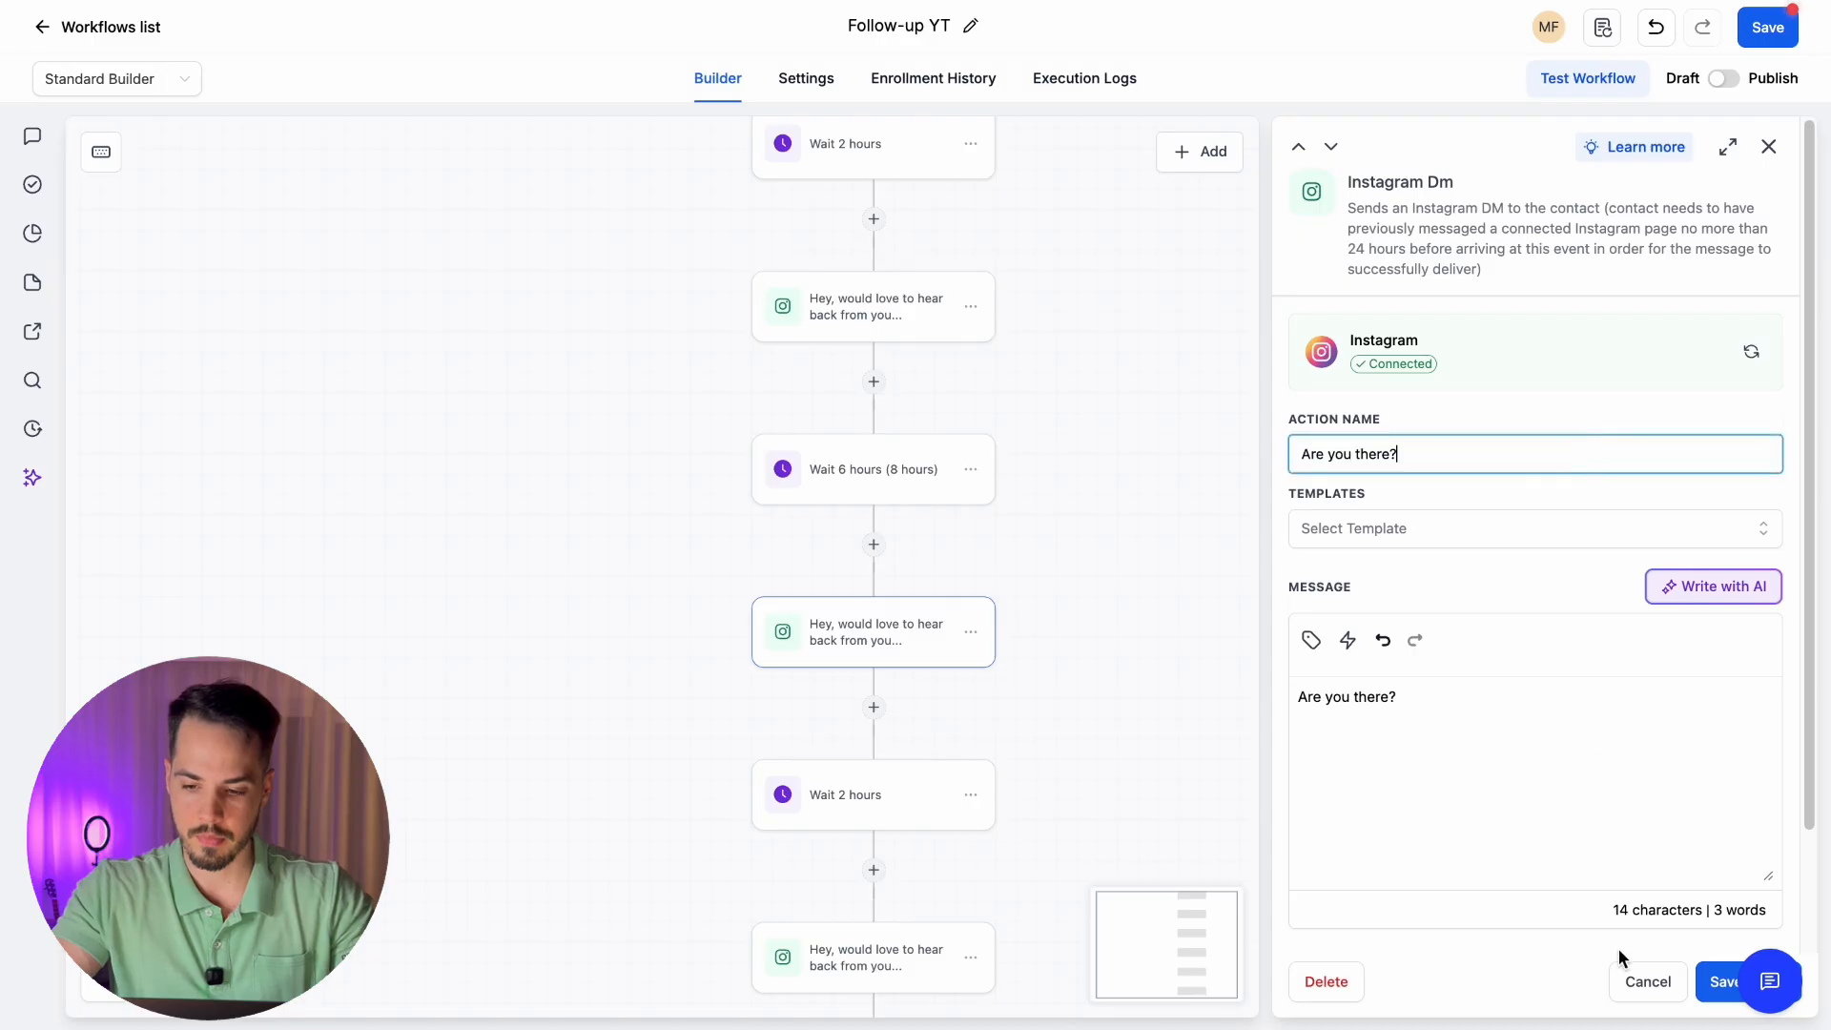
left_click(1707, 988)
Rename the third wait action "Wait 12 hours (20 hours)", set its time period to 12 hours, and save it
scroll(1250, 400, "down", 3)
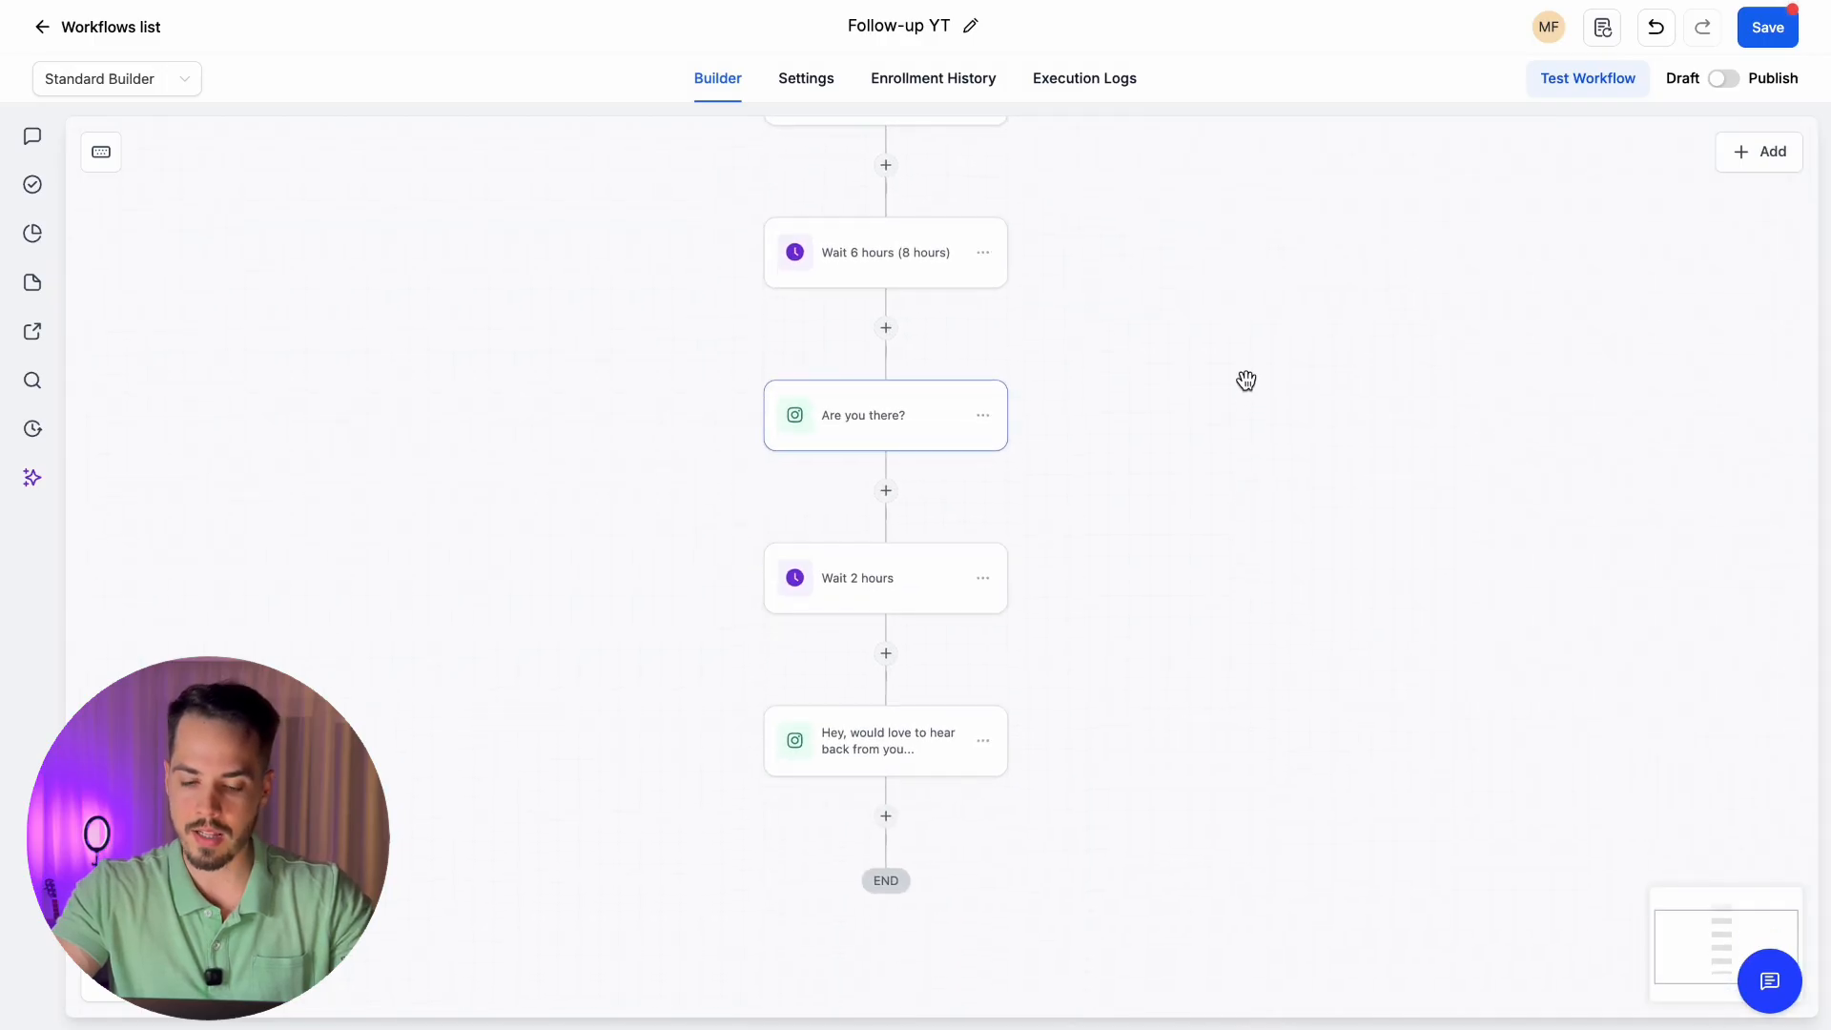
left_click(855, 577)
left_click(1333, 327)
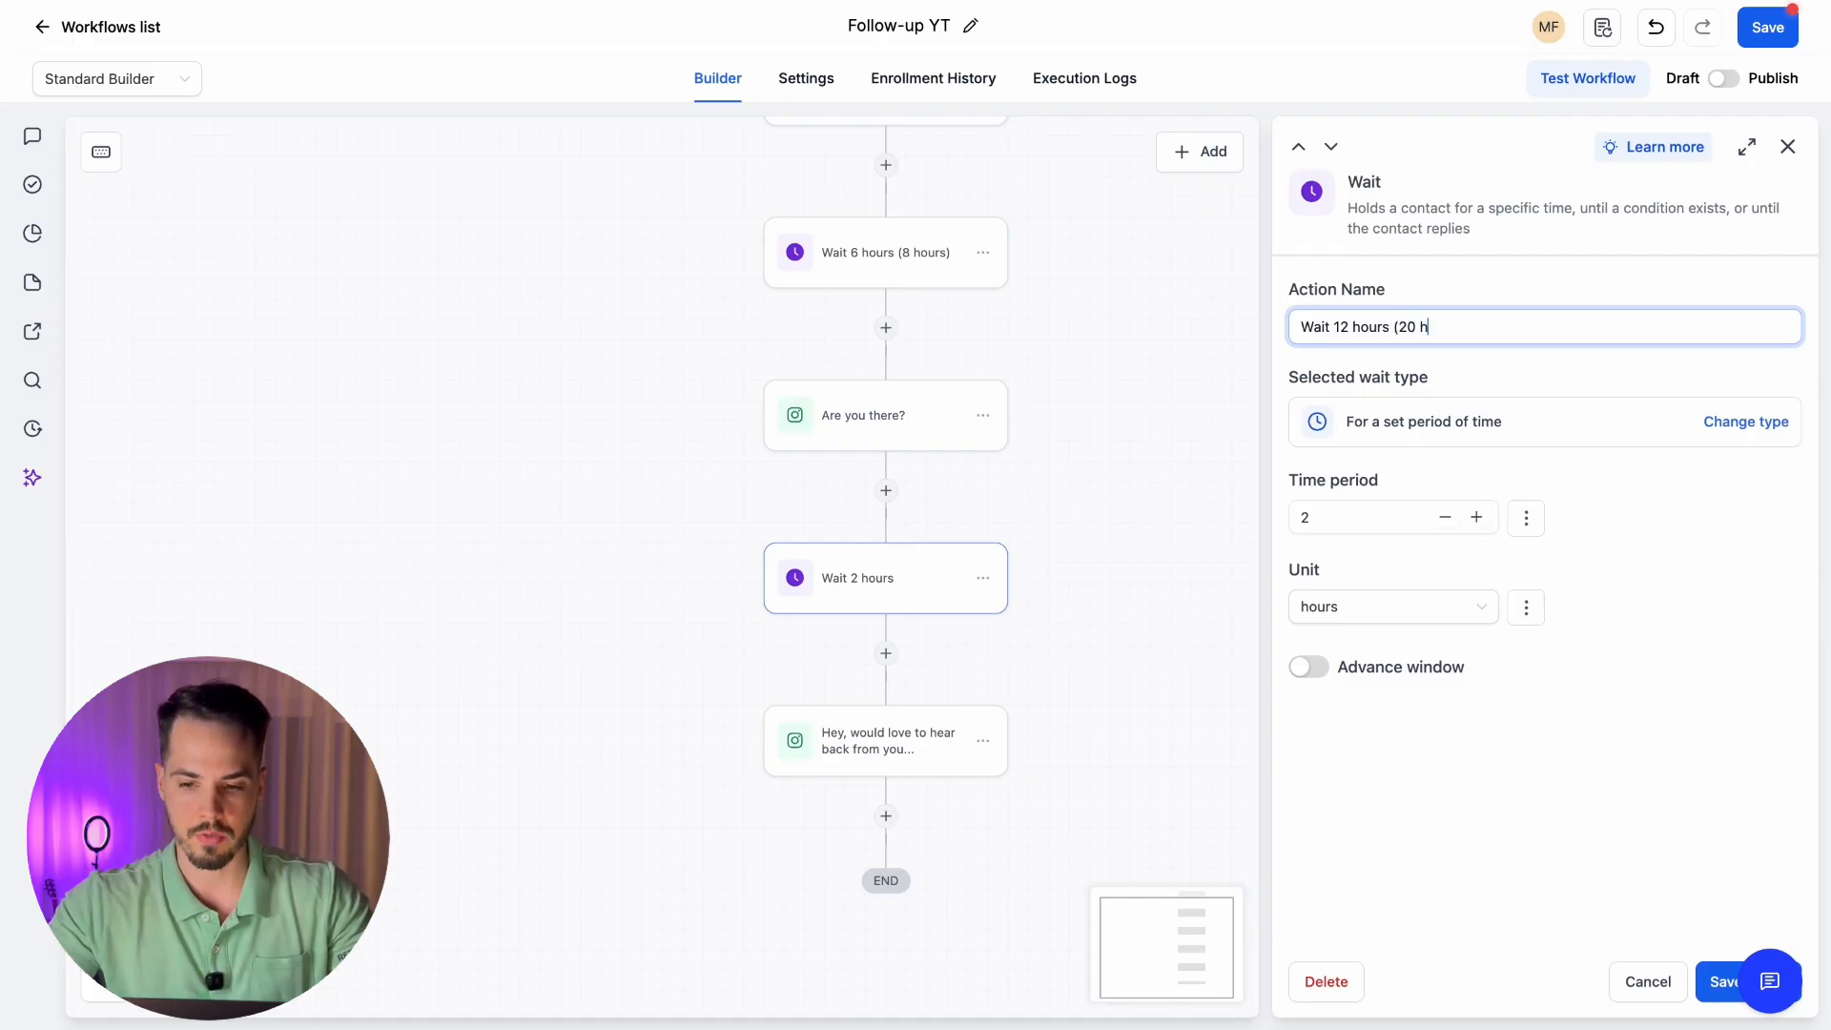
left_click_drag(1343, 516, 1275, 515)
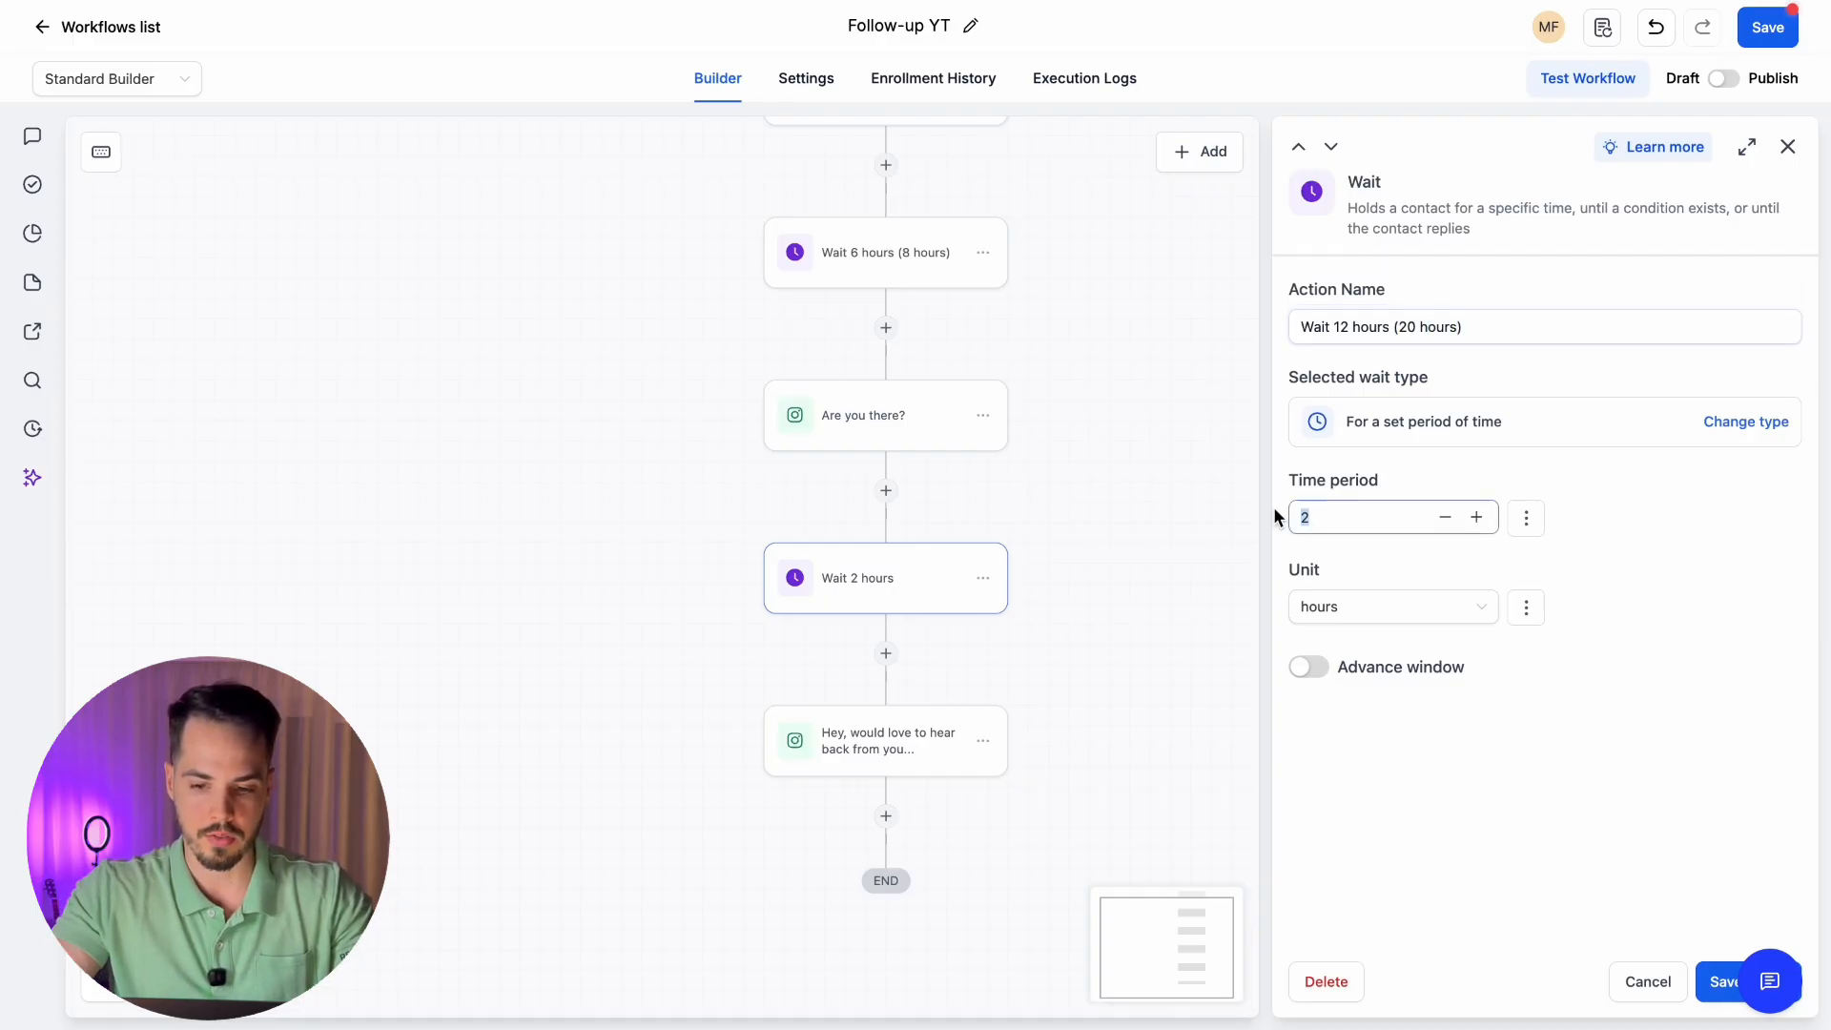
left_click(1717, 980)
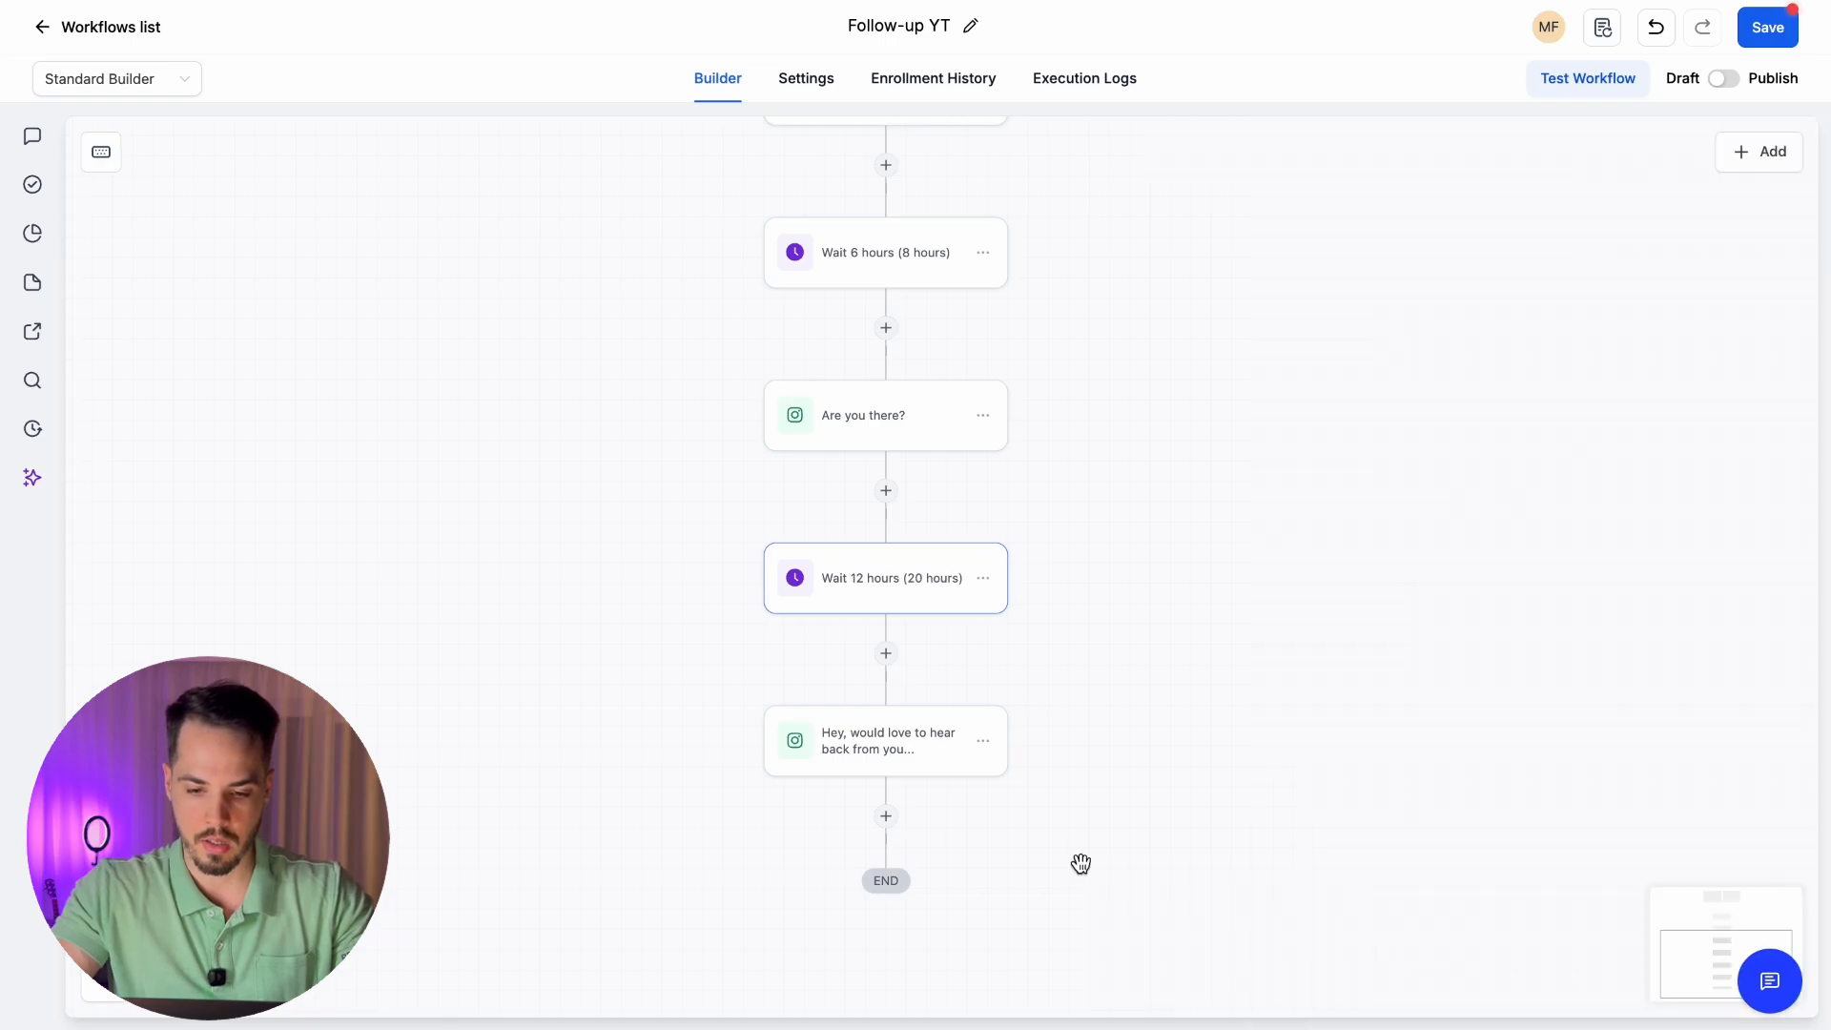
Replace the message of the last Instagram DM action with the 👀 emoji
left_click(878, 739)
key("super+a")
key("BackSpace")
type("👀")
Copy the 👀 emoji into the last DM action's name and save the action
key("super+a")
key("super+c")
left_click(1496, 454)
key("super+a")
key("super+v")
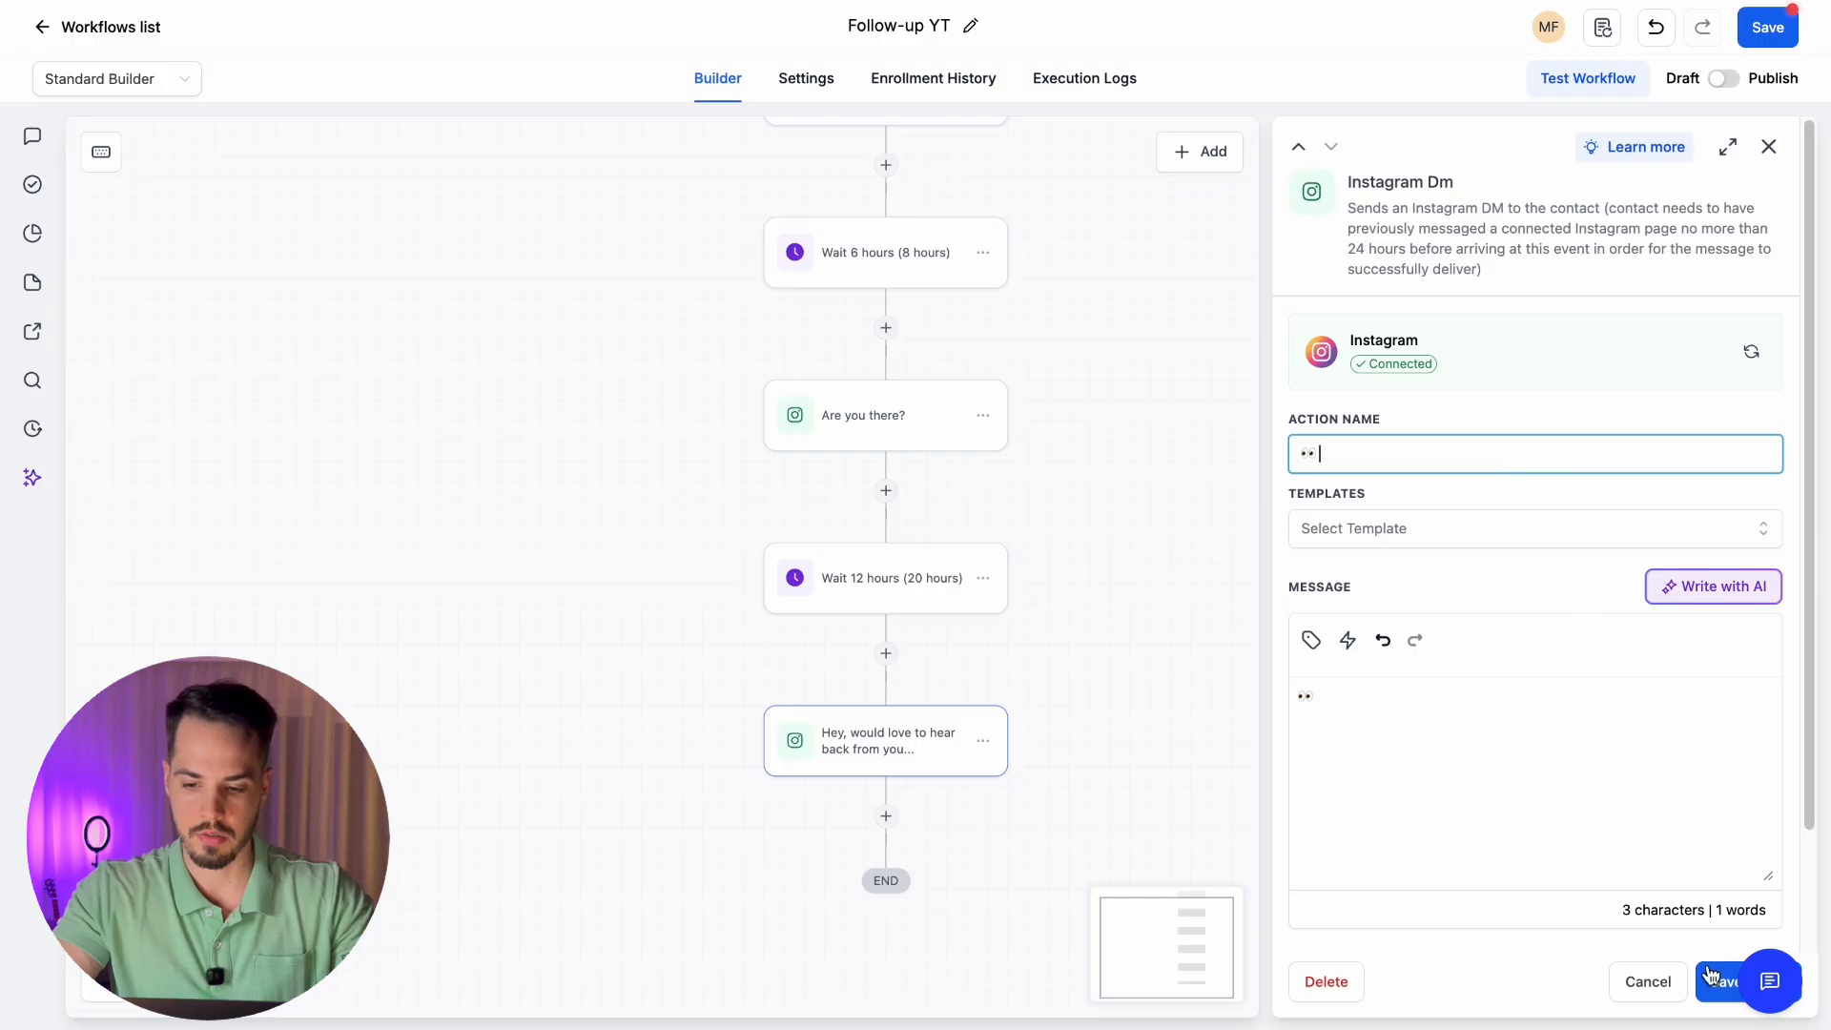
left_click(1713, 979)
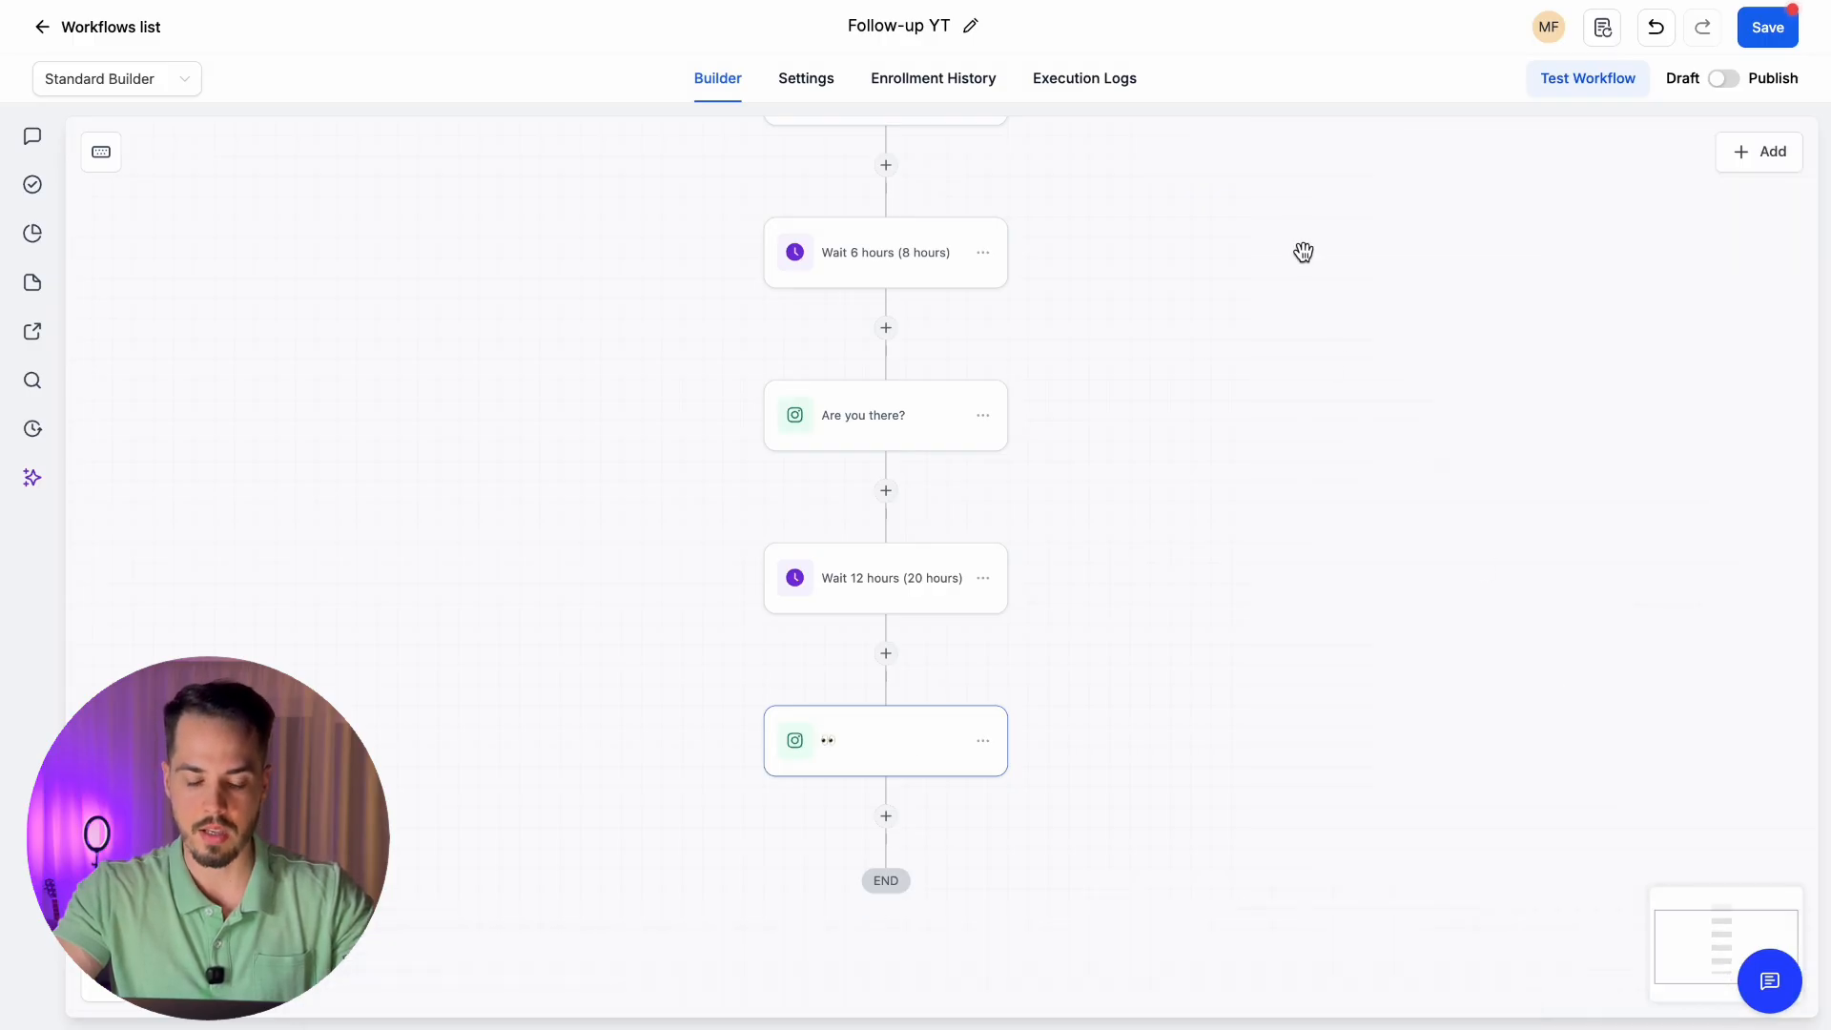
Review the settings of the Customer Replied trigger and the first wait action
scroll(1283, 629, "up", 10)
left_click(742, 292)
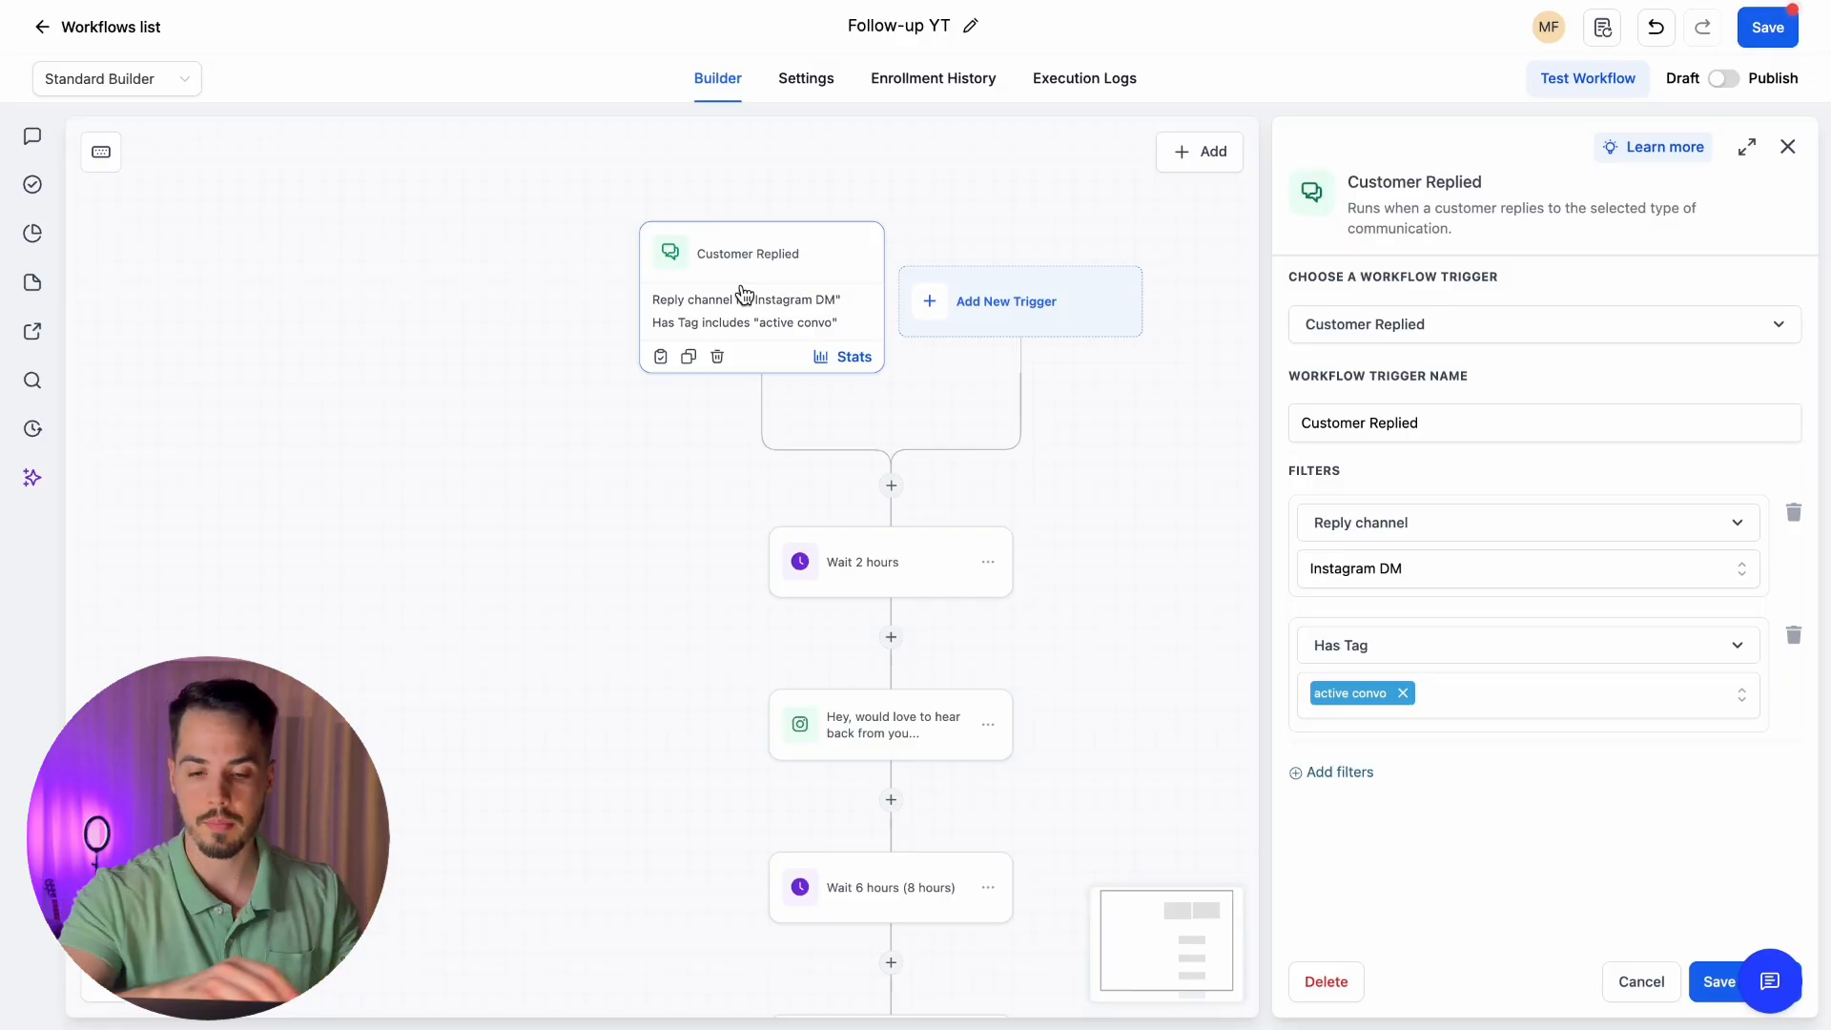
scroll(601, 608, "down", 3)
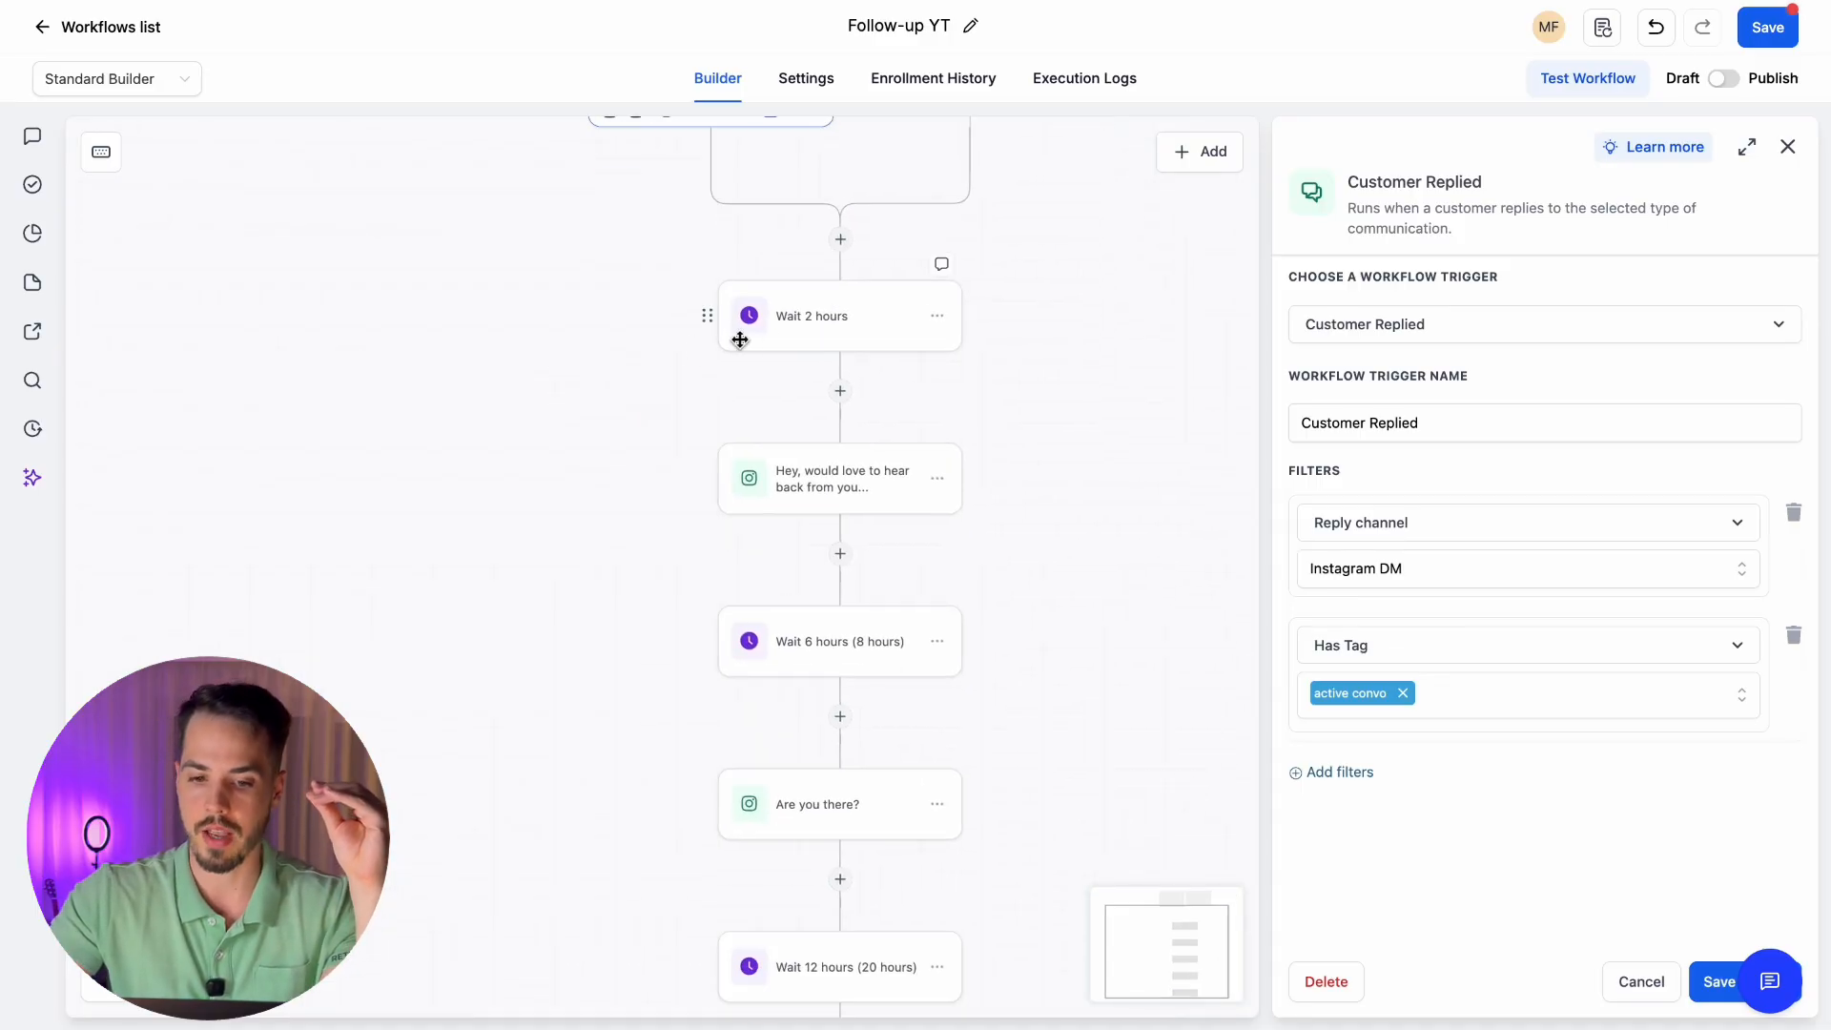
left_click(785, 331)
Insert the contact's First Name custom value after "Hey" in the first Instagram DM message and save the action
left_click(786, 322)
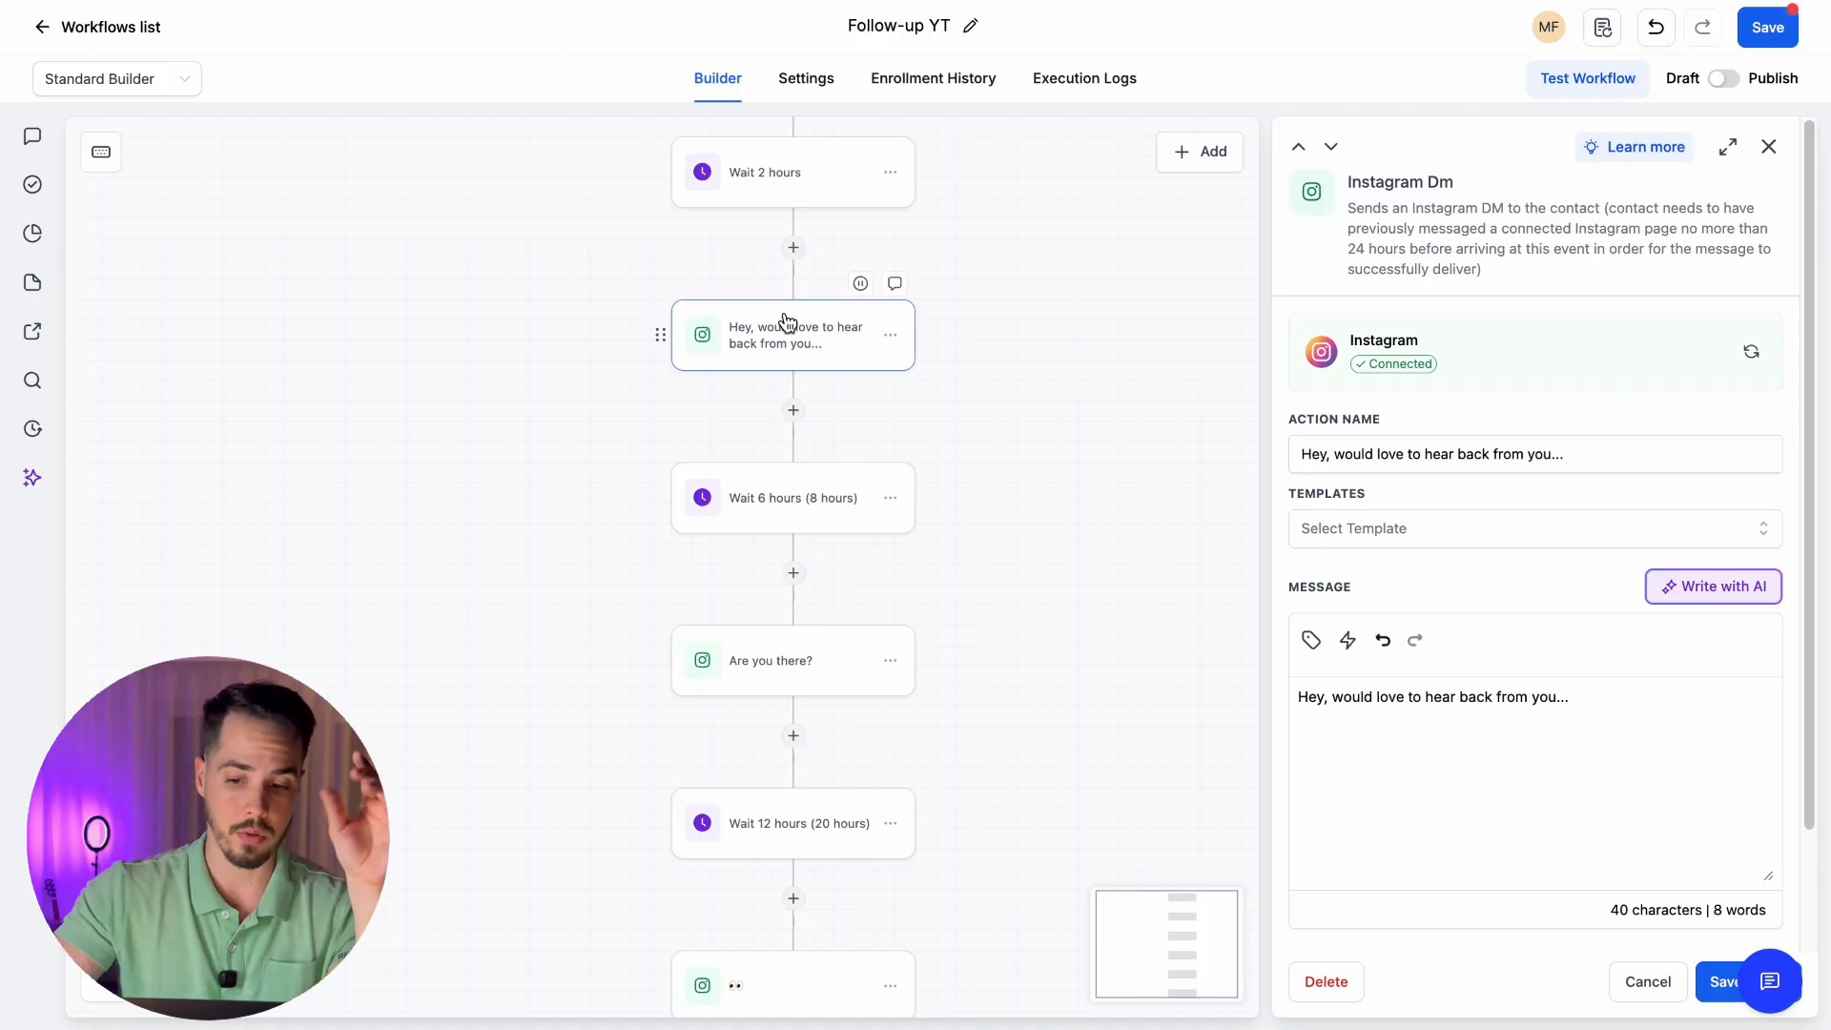
left_click_drag(1323, 693, 1390, 752)
key("Left")
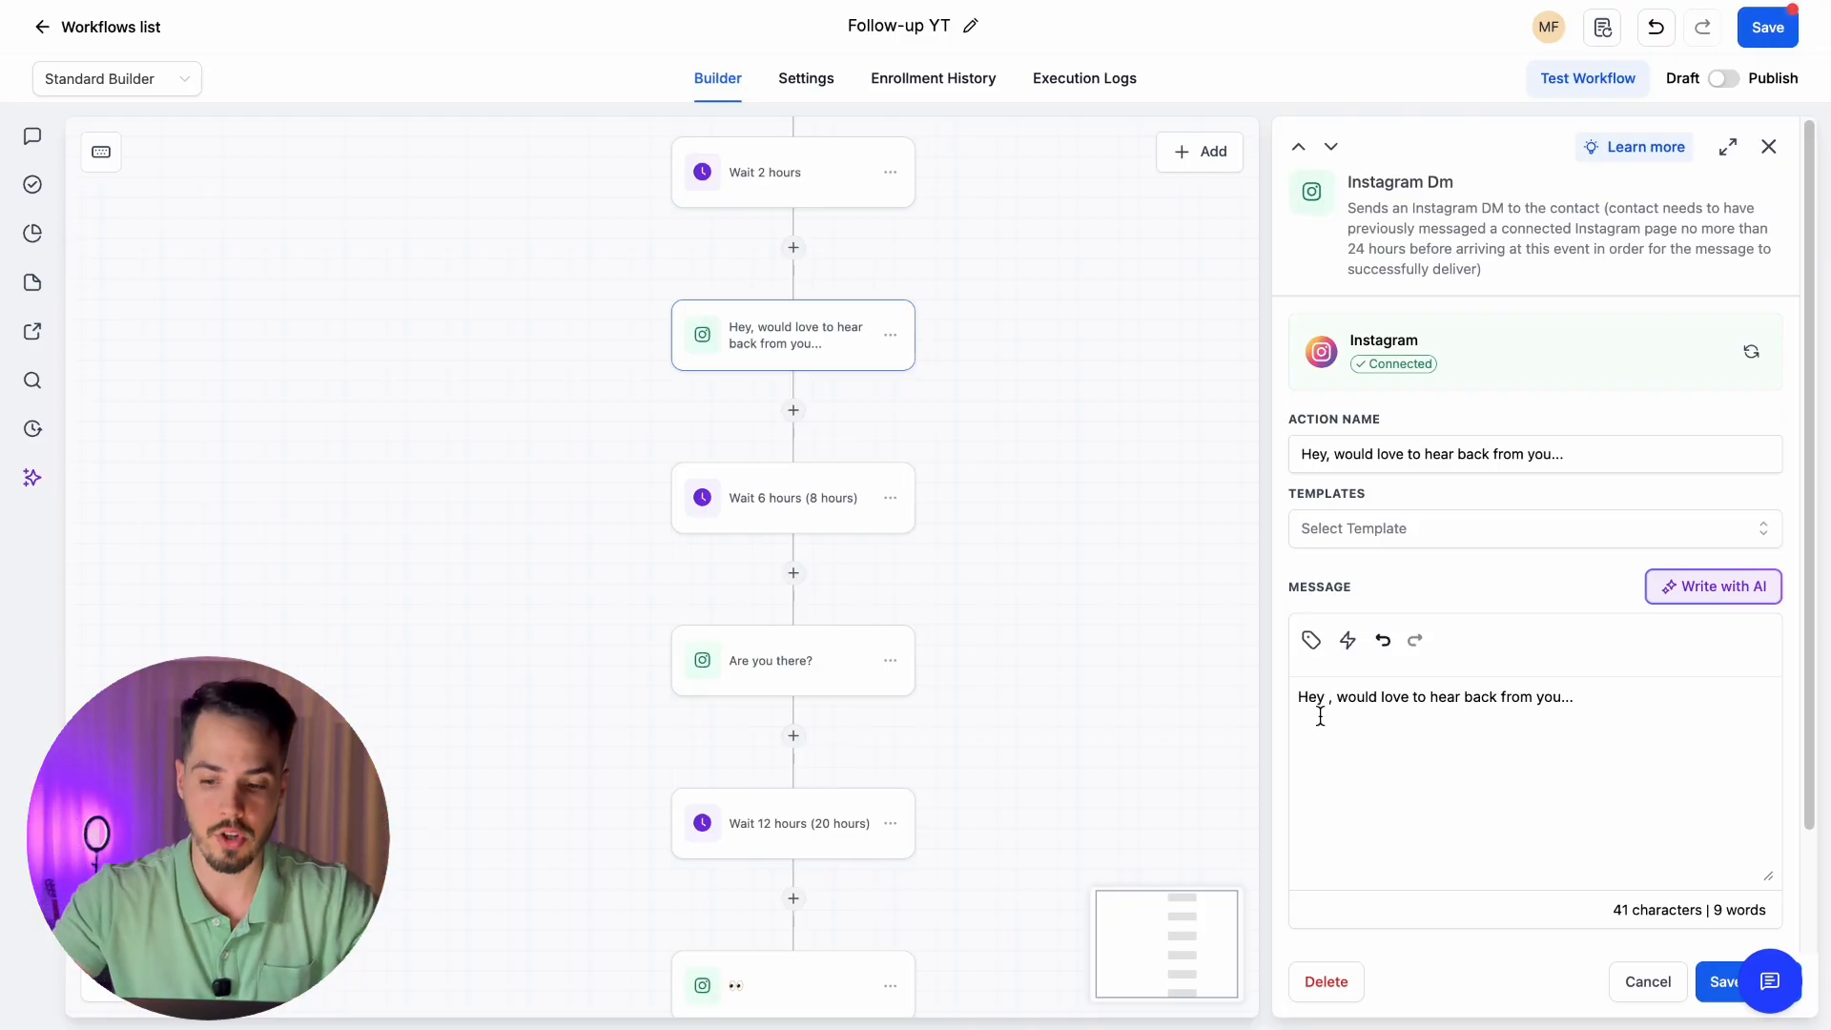
left_click(1312, 646)
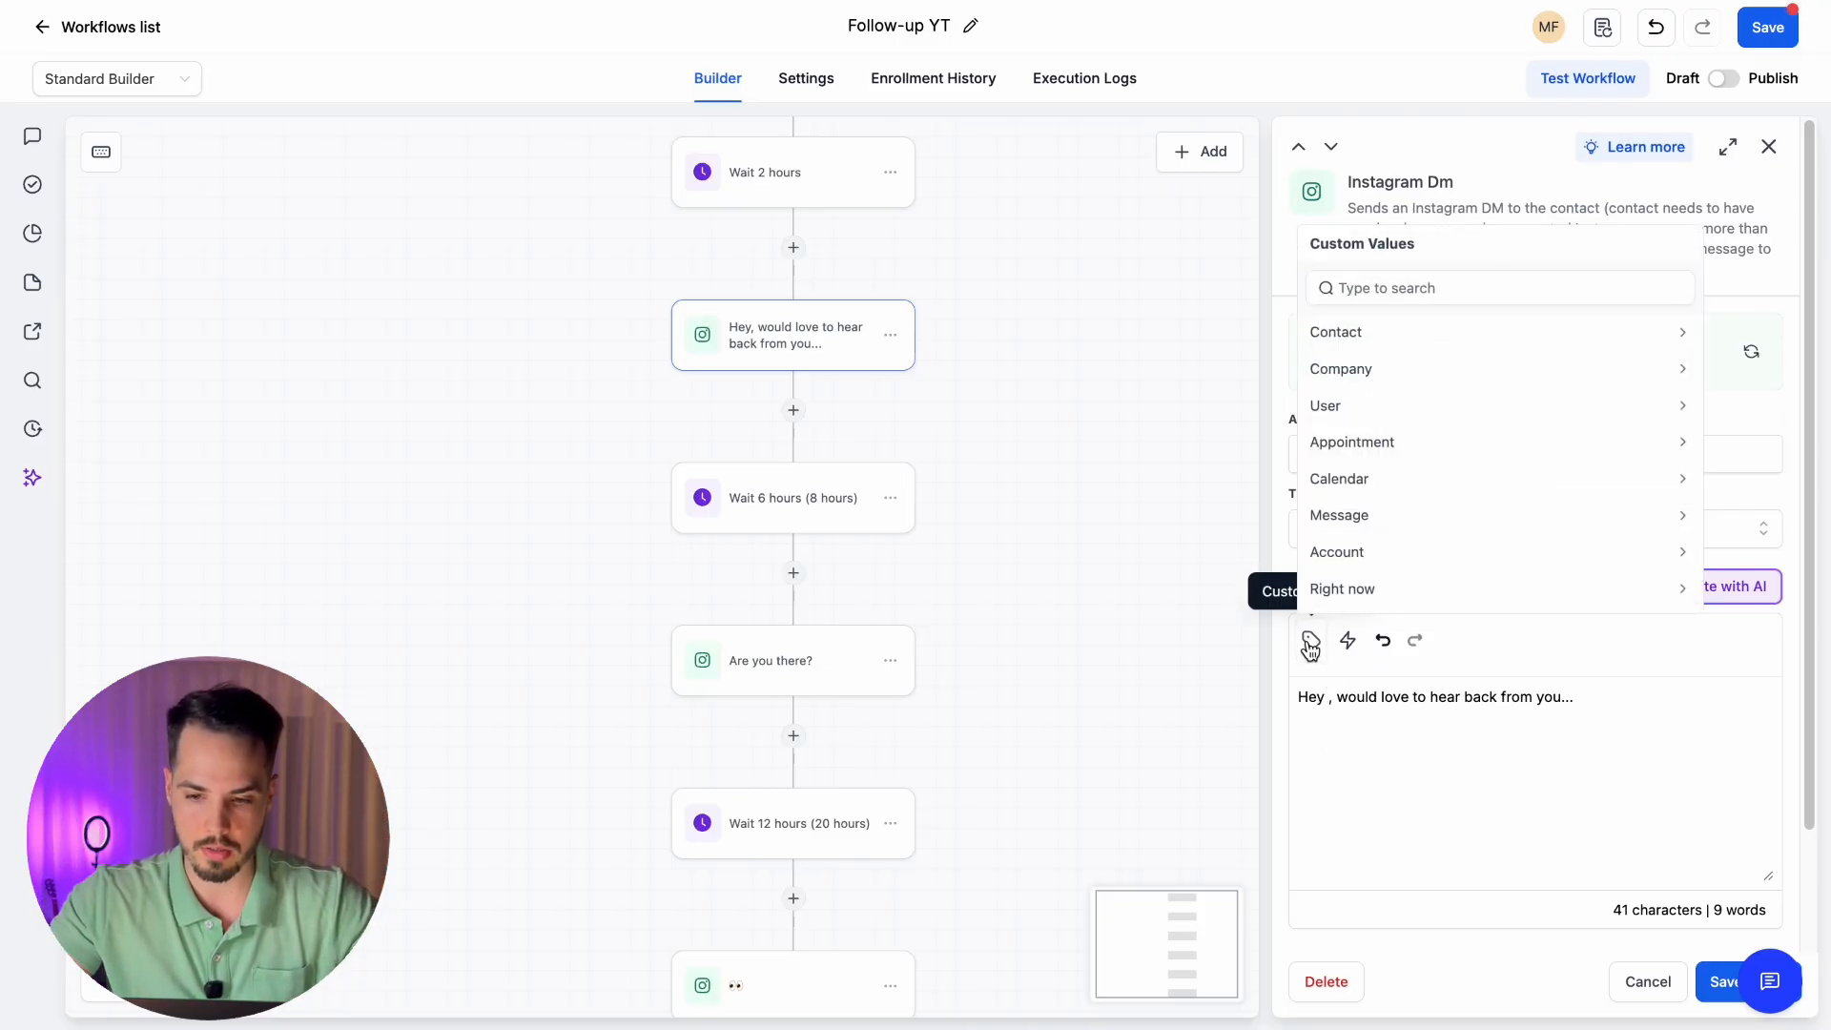
left_click(1345, 335)
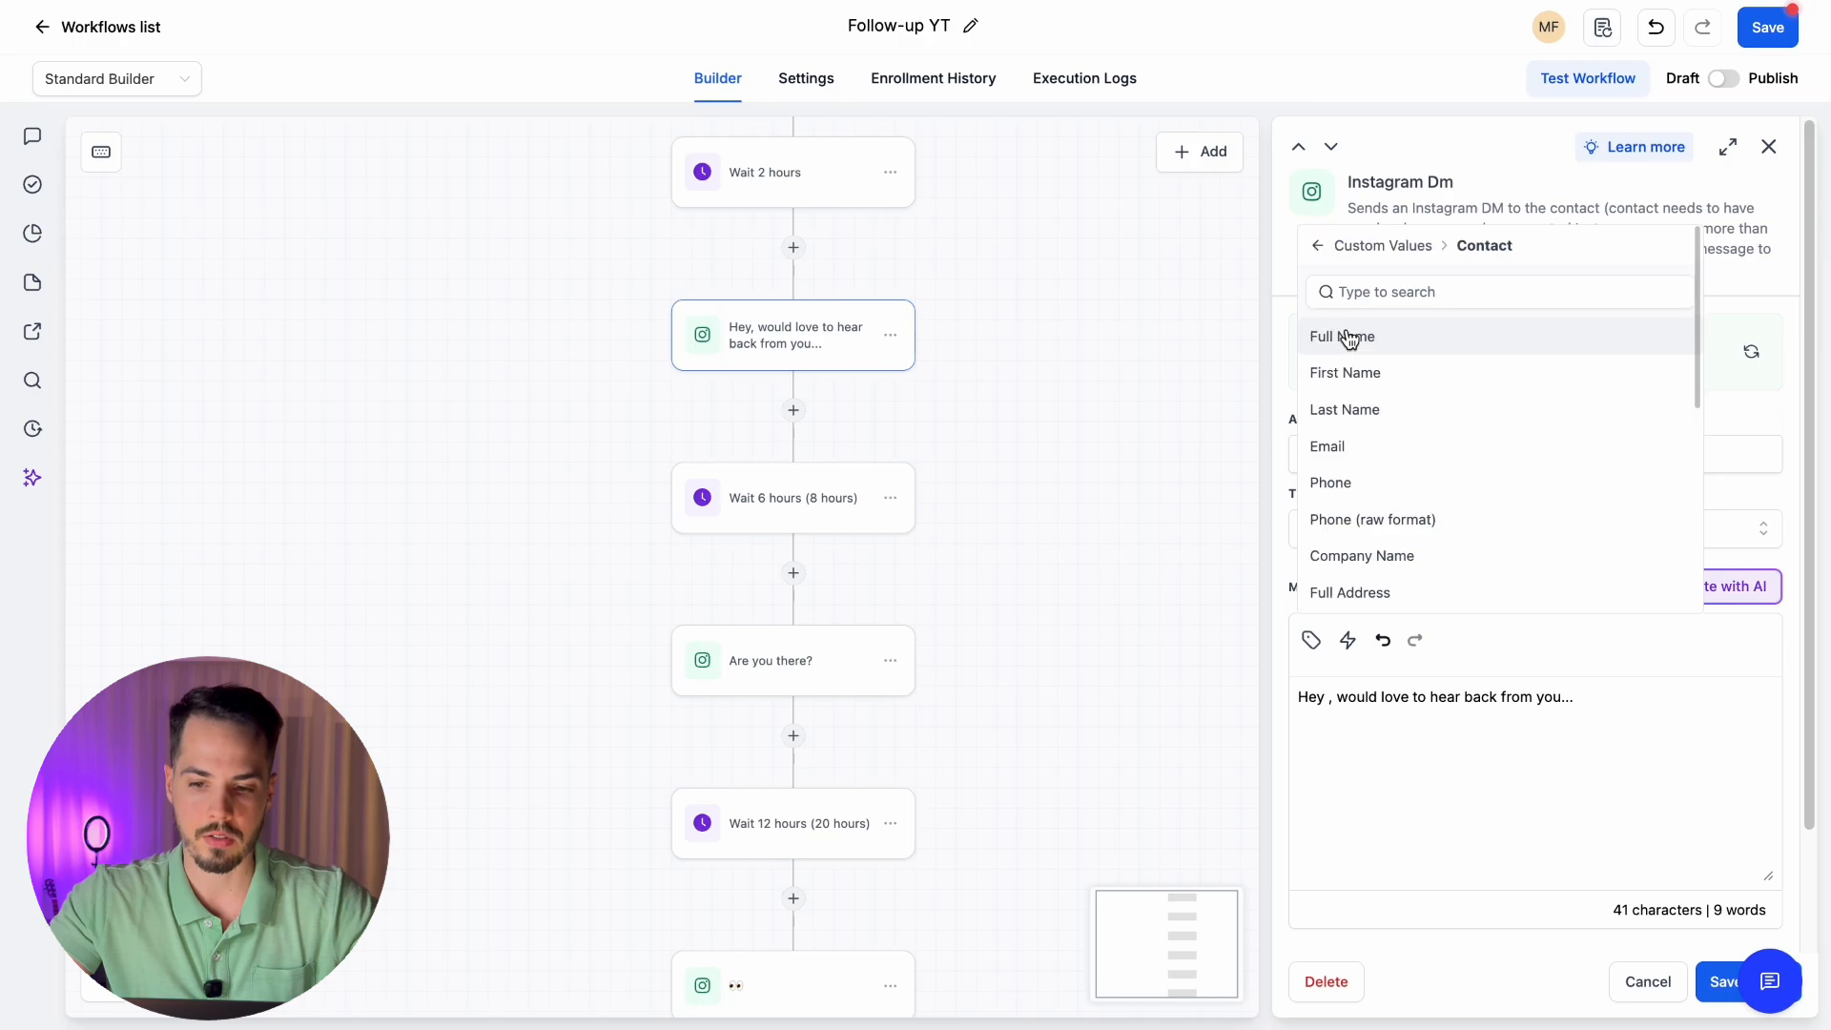
left_click(1355, 382)
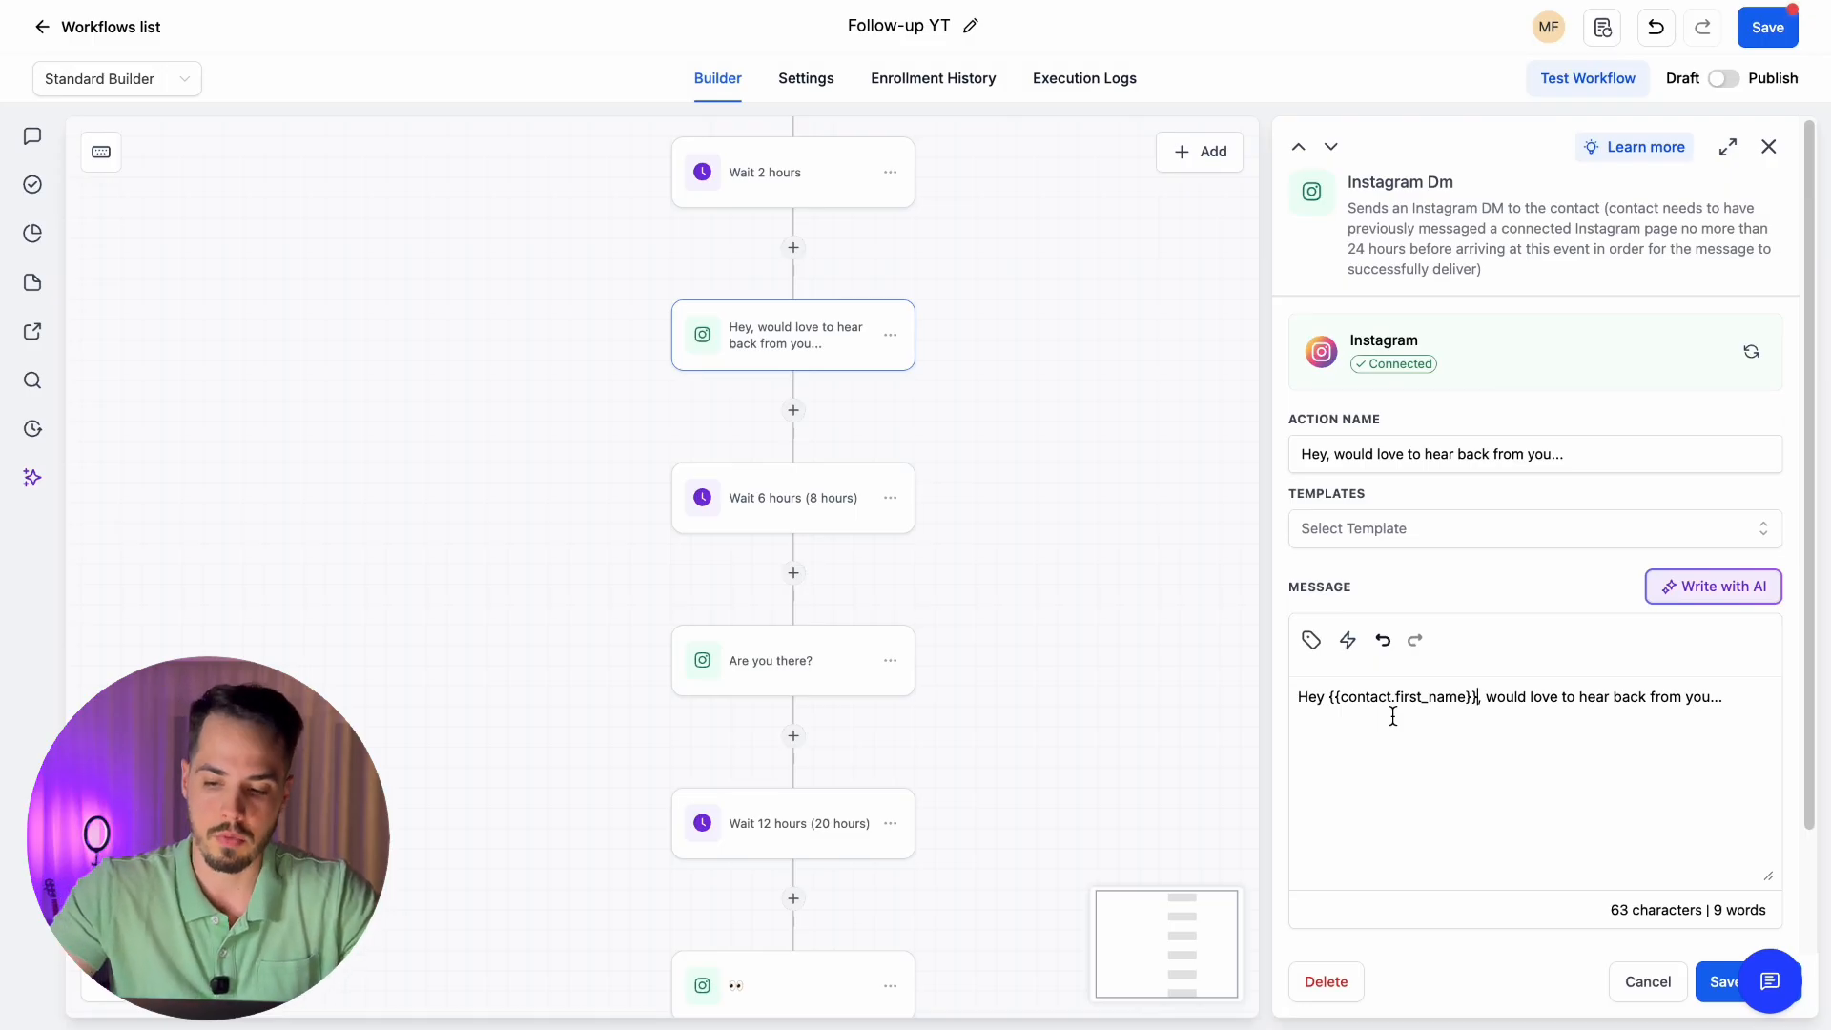
left_click(1717, 981)
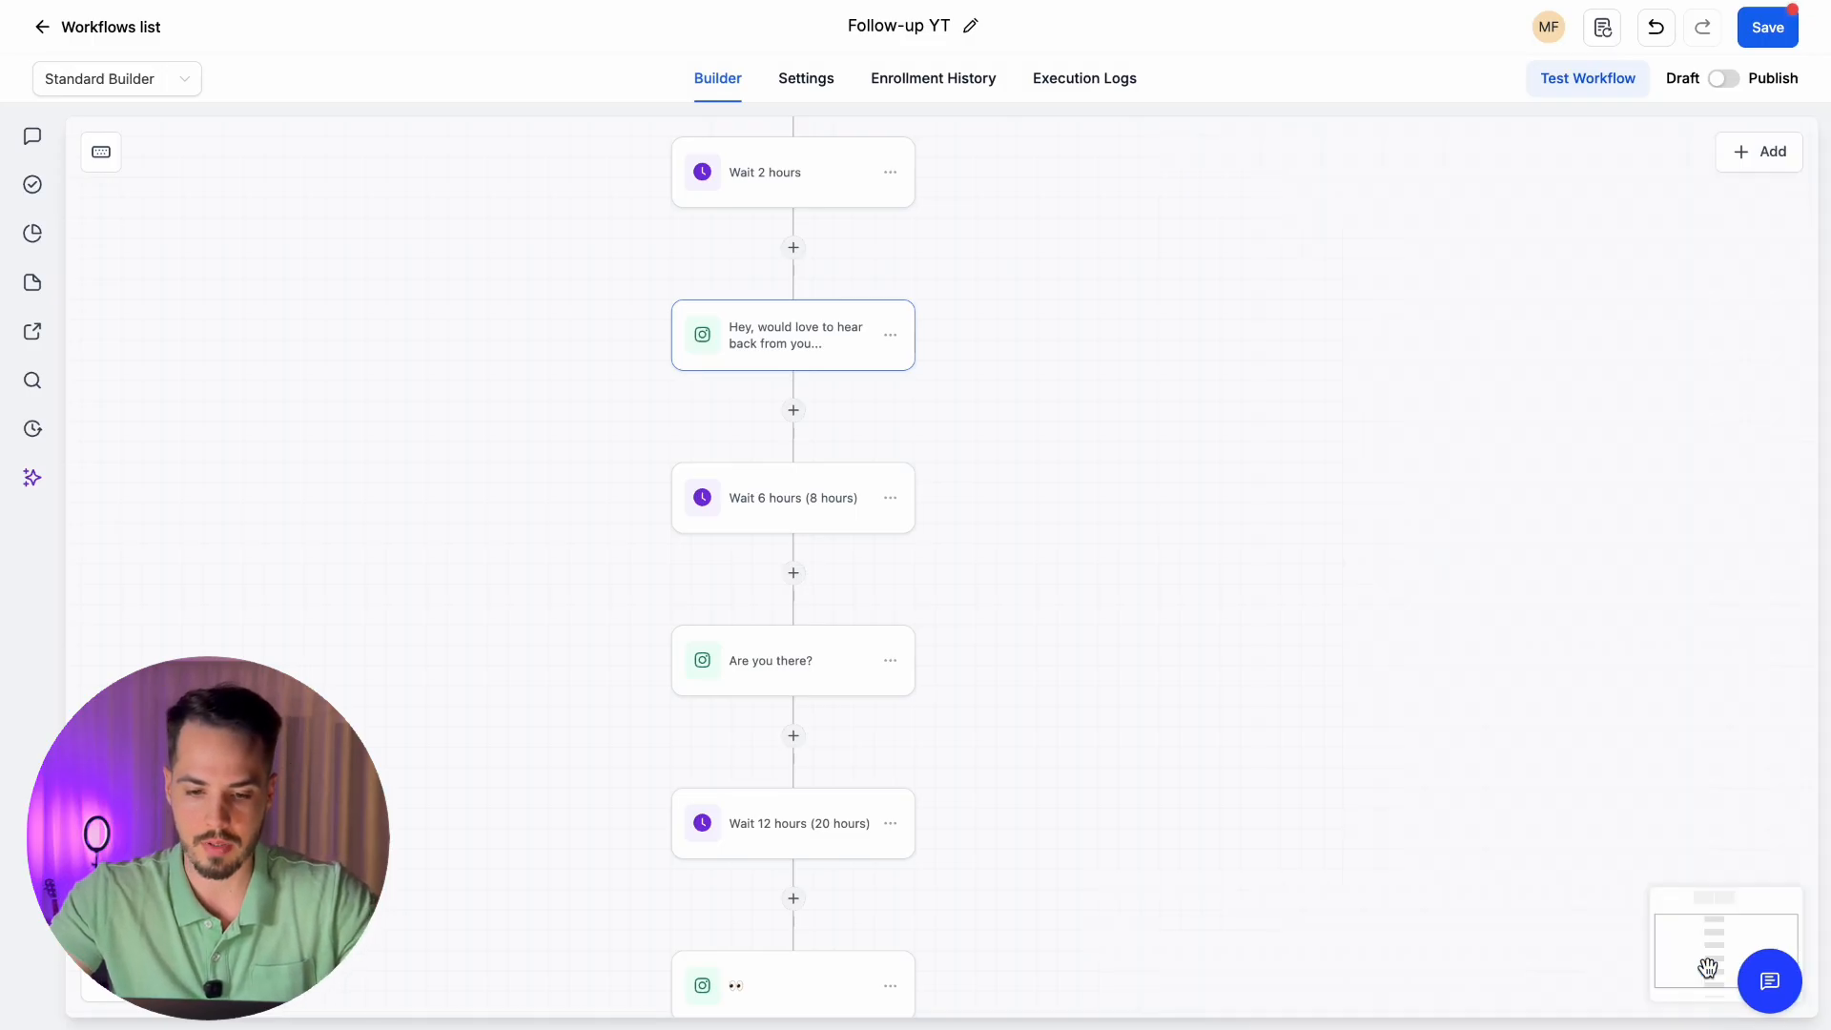
Review the settings of the second and third wait actions and the messages of the last two Instagram DMs
left_click(763, 520)
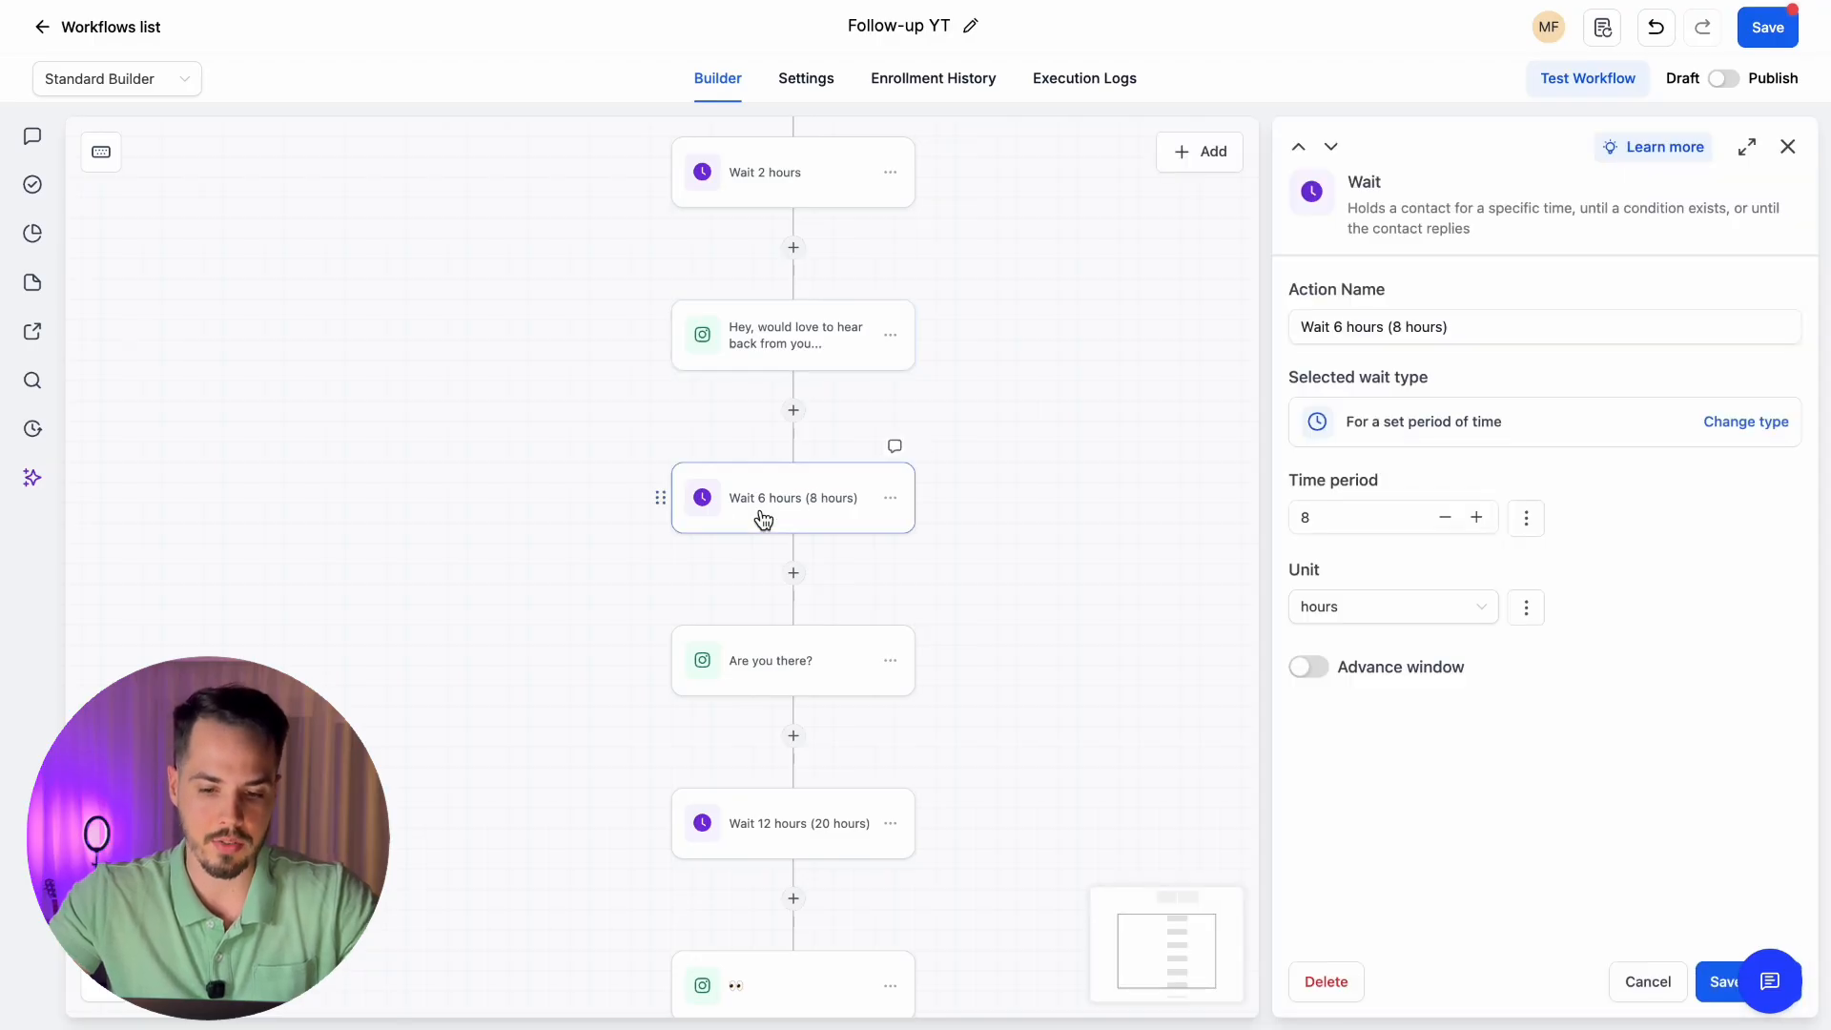
left_click(768, 661)
left_click_drag(1464, 715, 1125, 696)
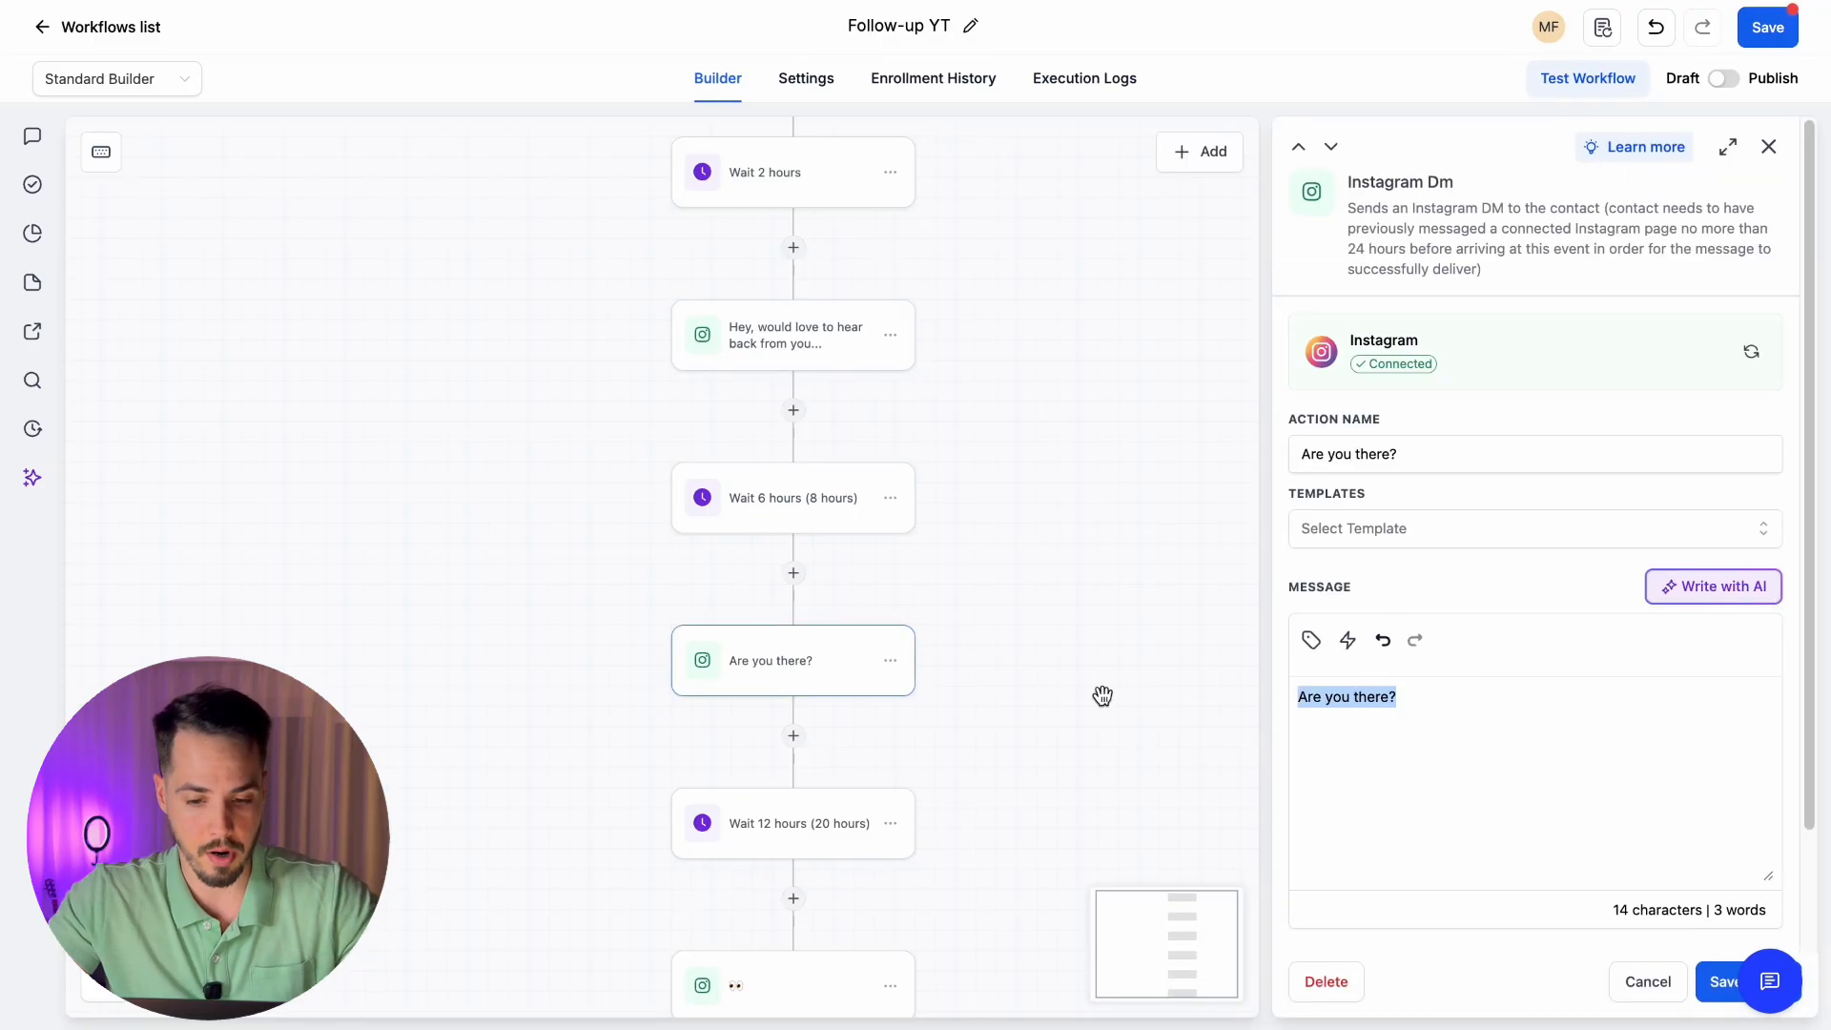
scroll(1010, 347, "down", 4)
left_click(776, 476)
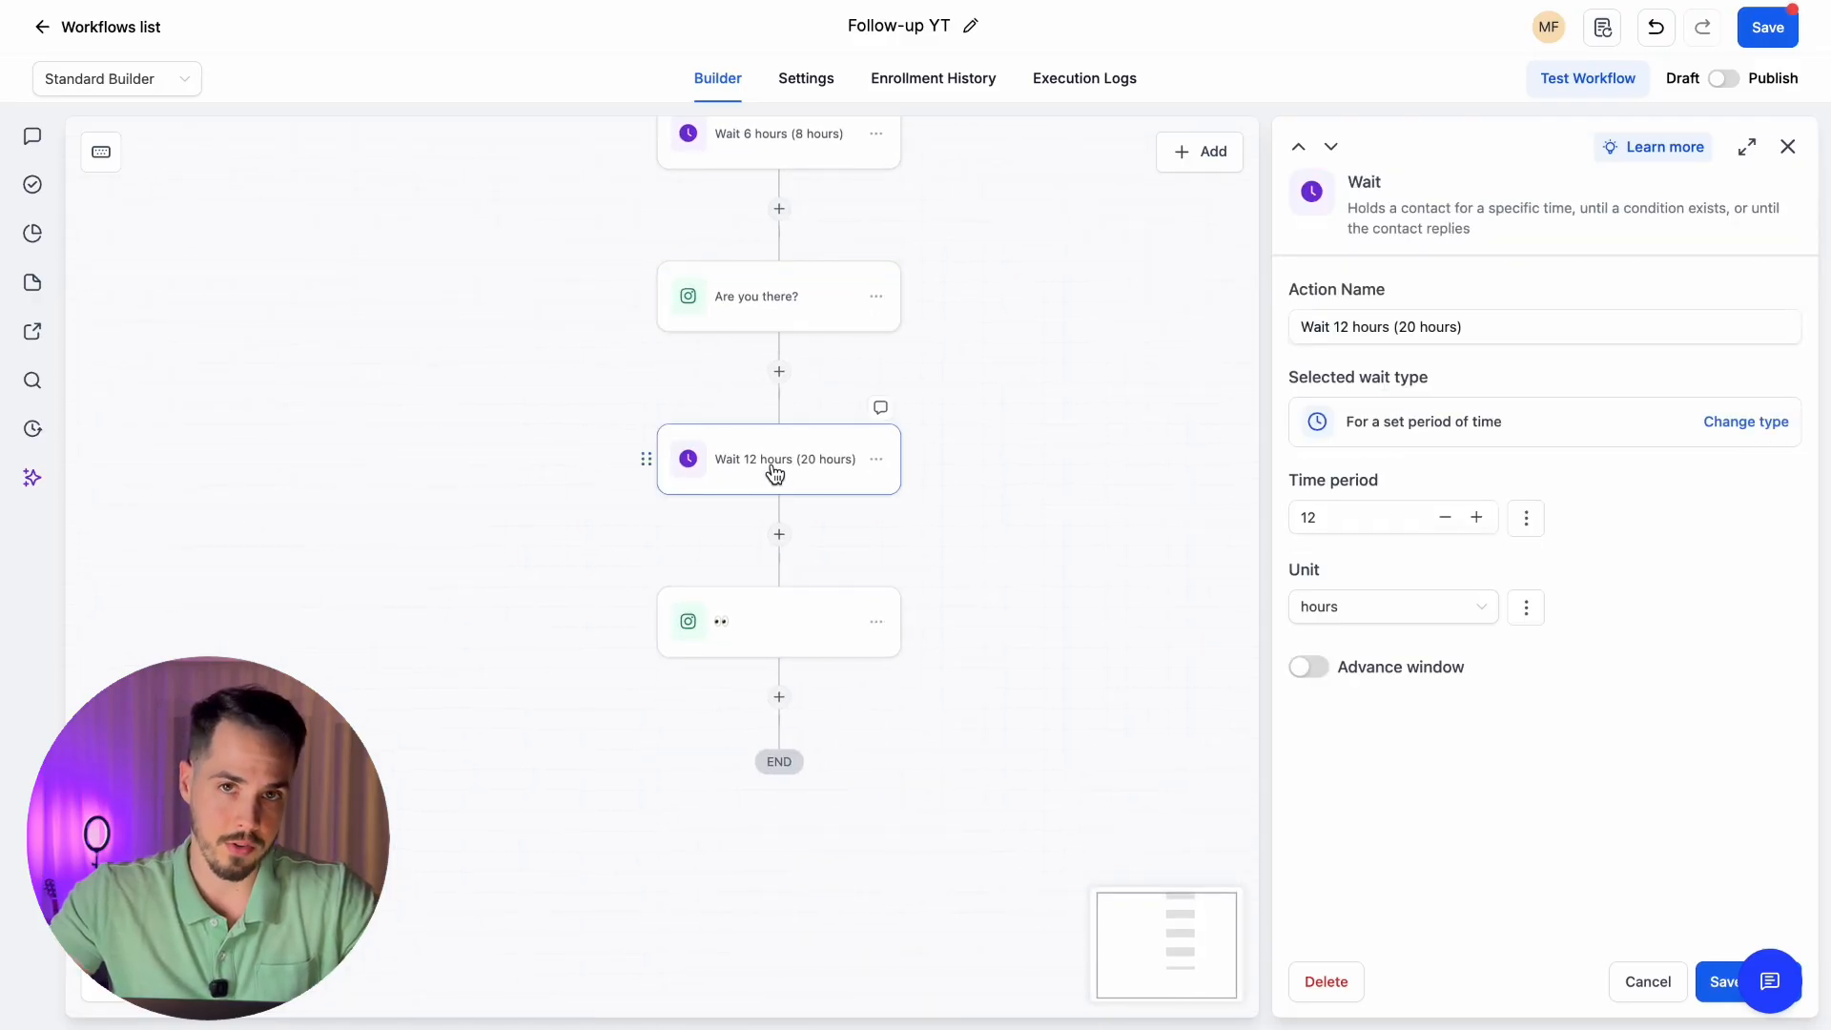
left_click(770, 618)
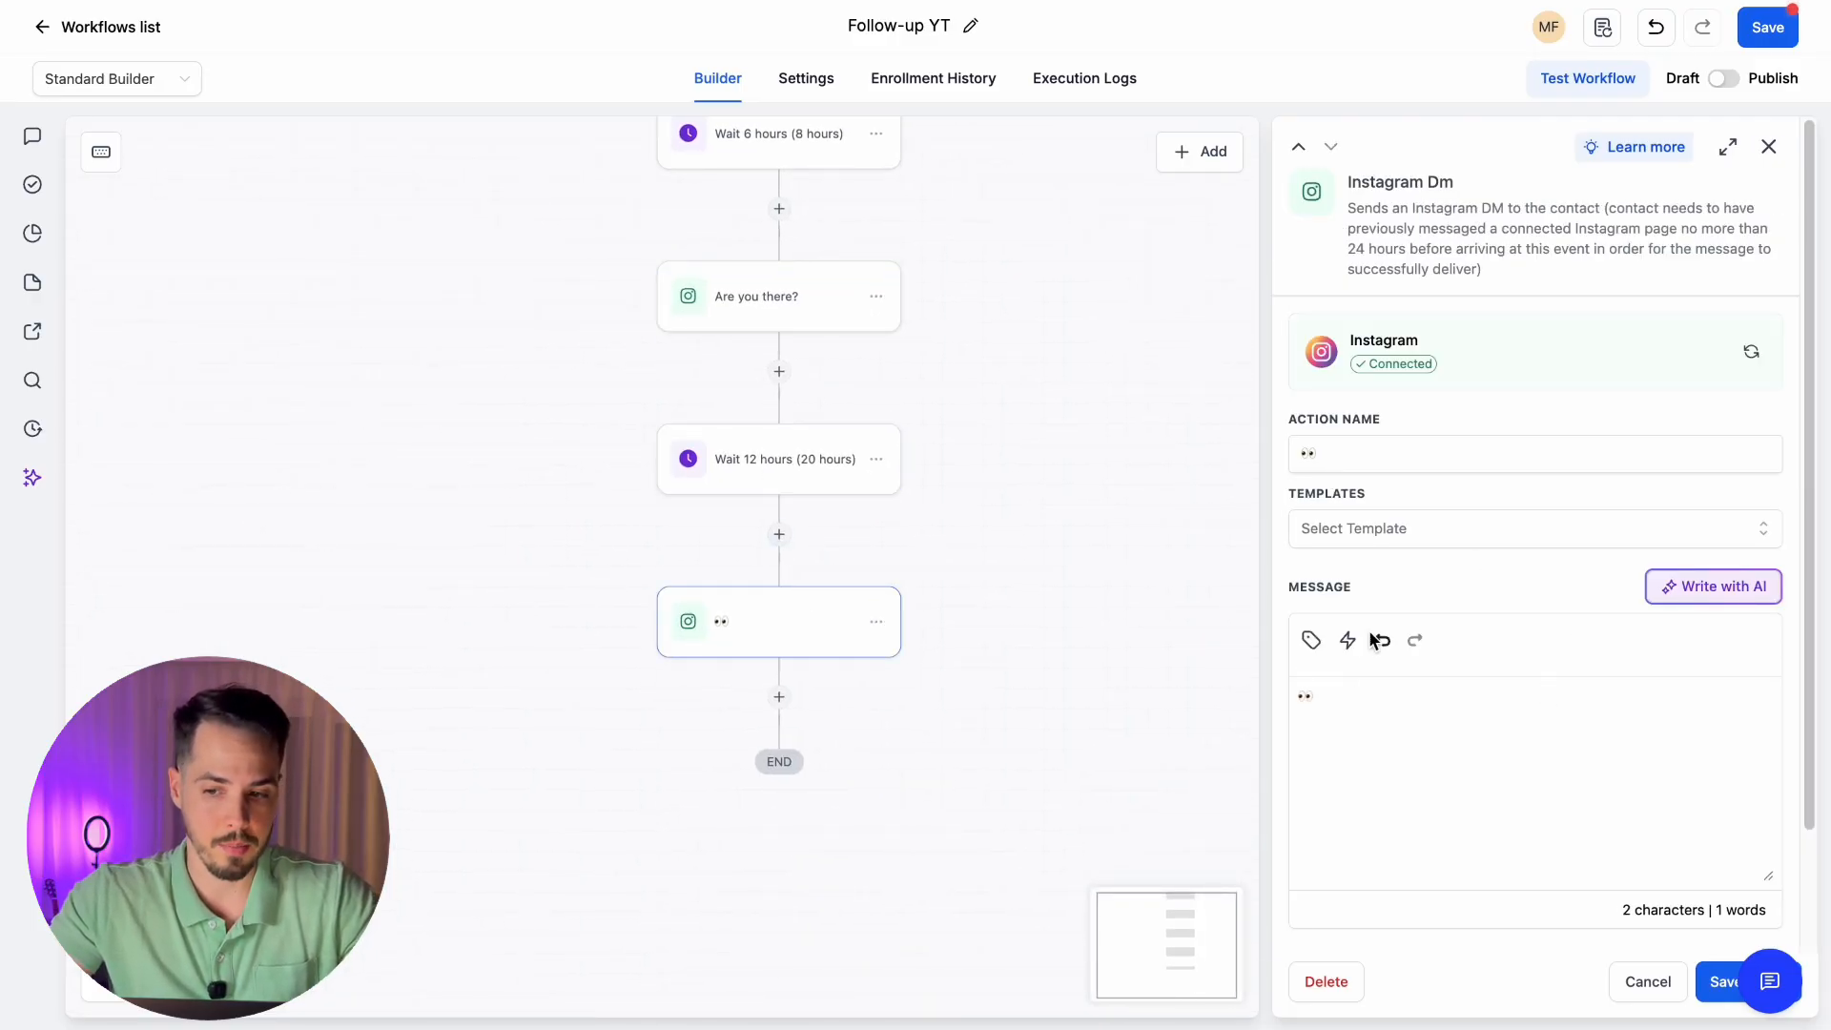
Switch the follow-up workflow to published, save it, and open its Customer Replied trigger for review
left_click(1712, 977)
left_click(1724, 78)
left_click(1770, 26)
scroll(1233, 205, "up", 8)
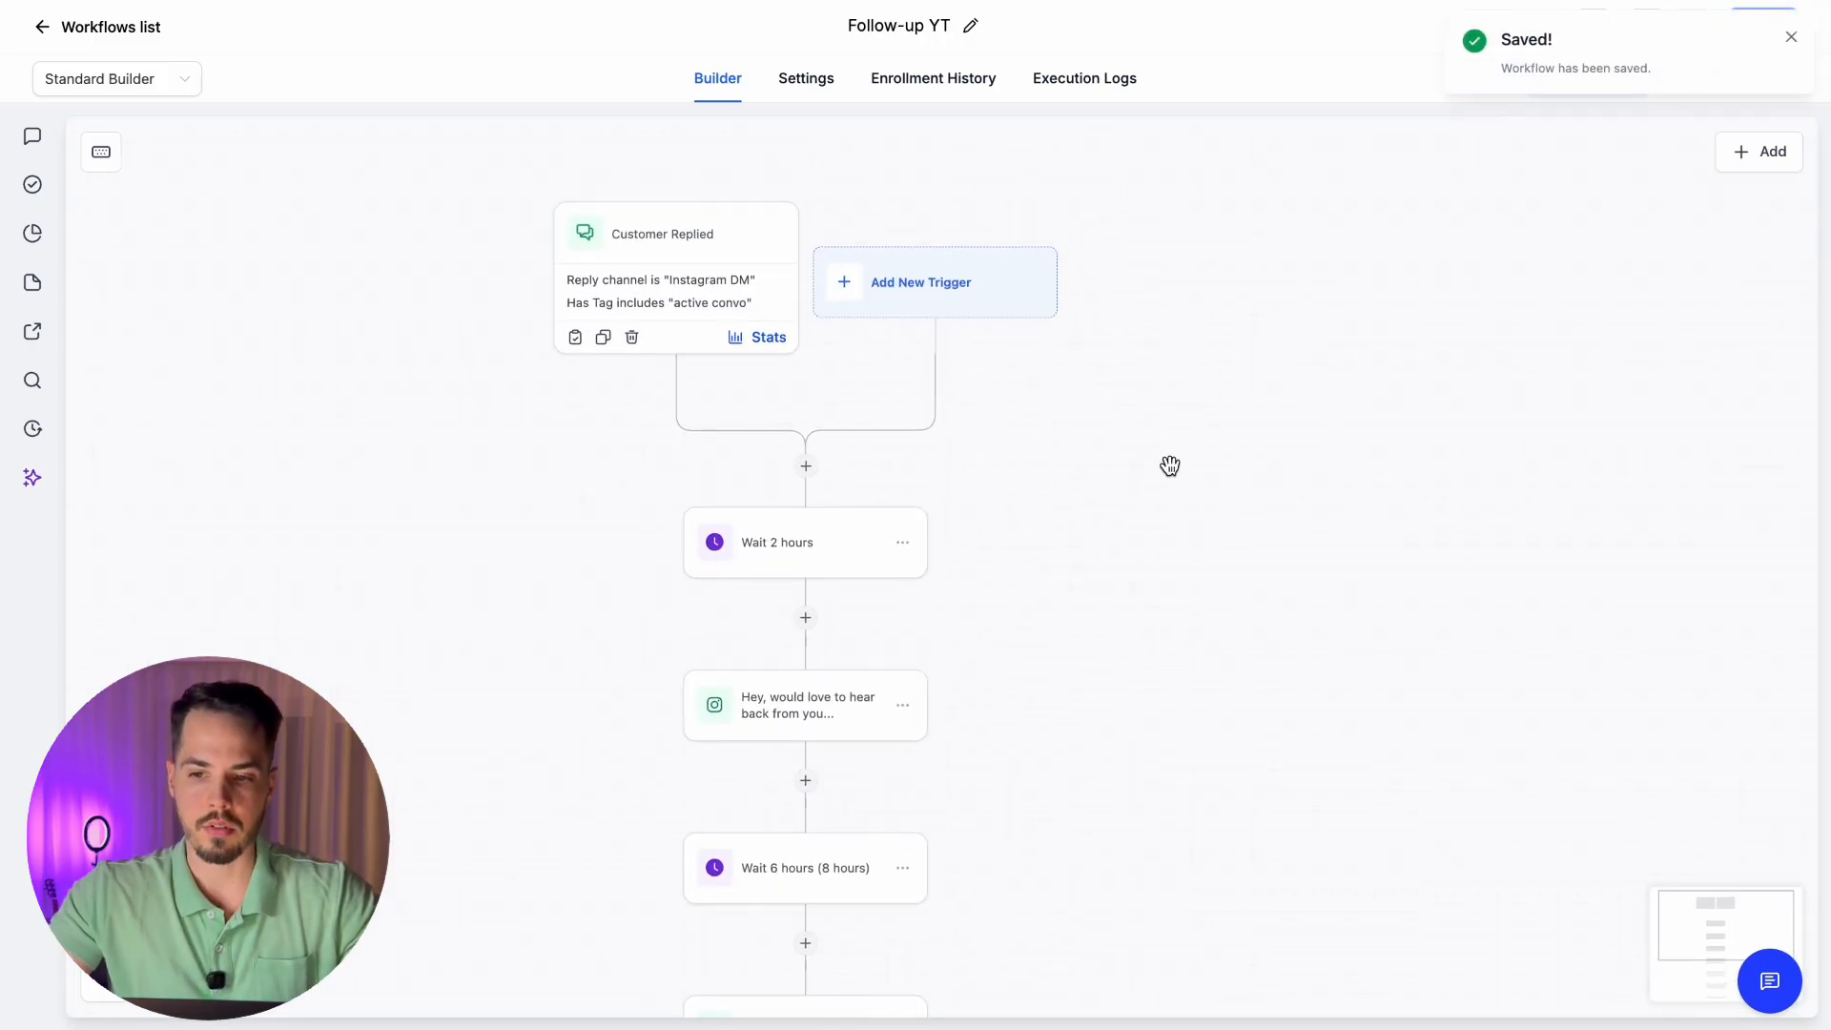
left_click(679, 263)
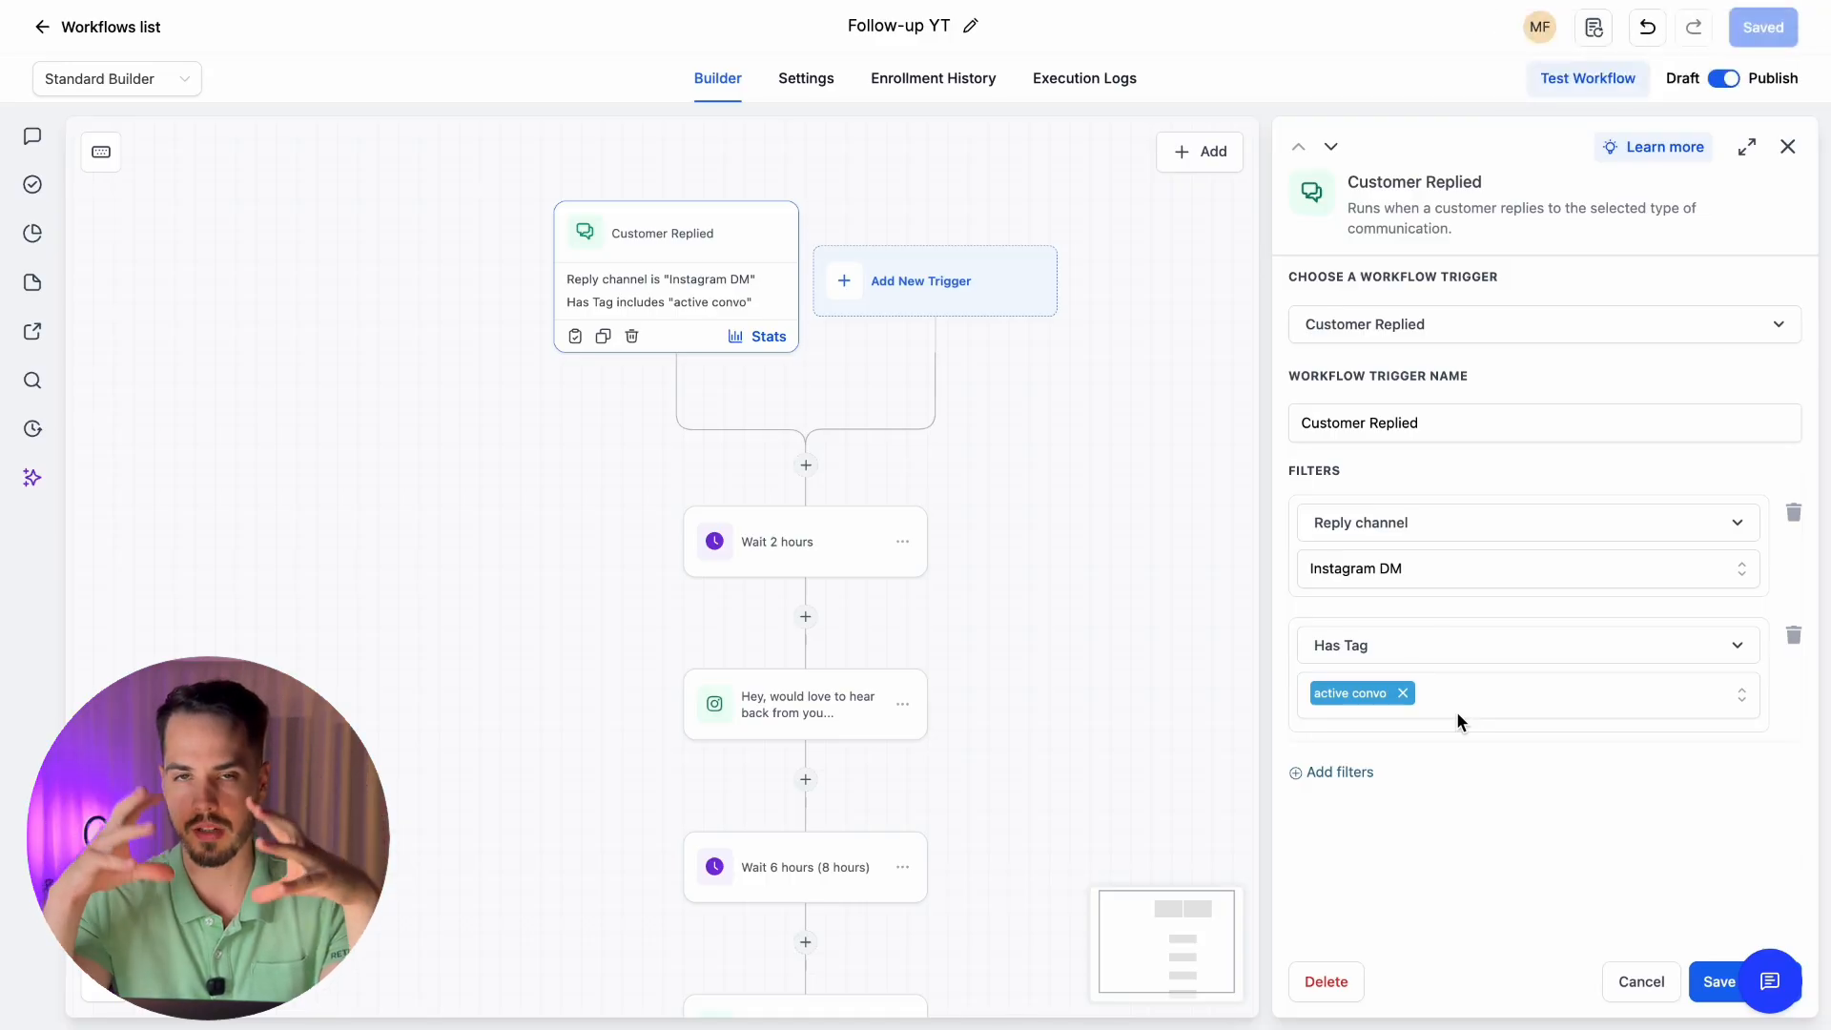
Return to the workflows list, create a new workflow in the YouTube folder, and name it "Conversation Starter"
left_click(107, 28)
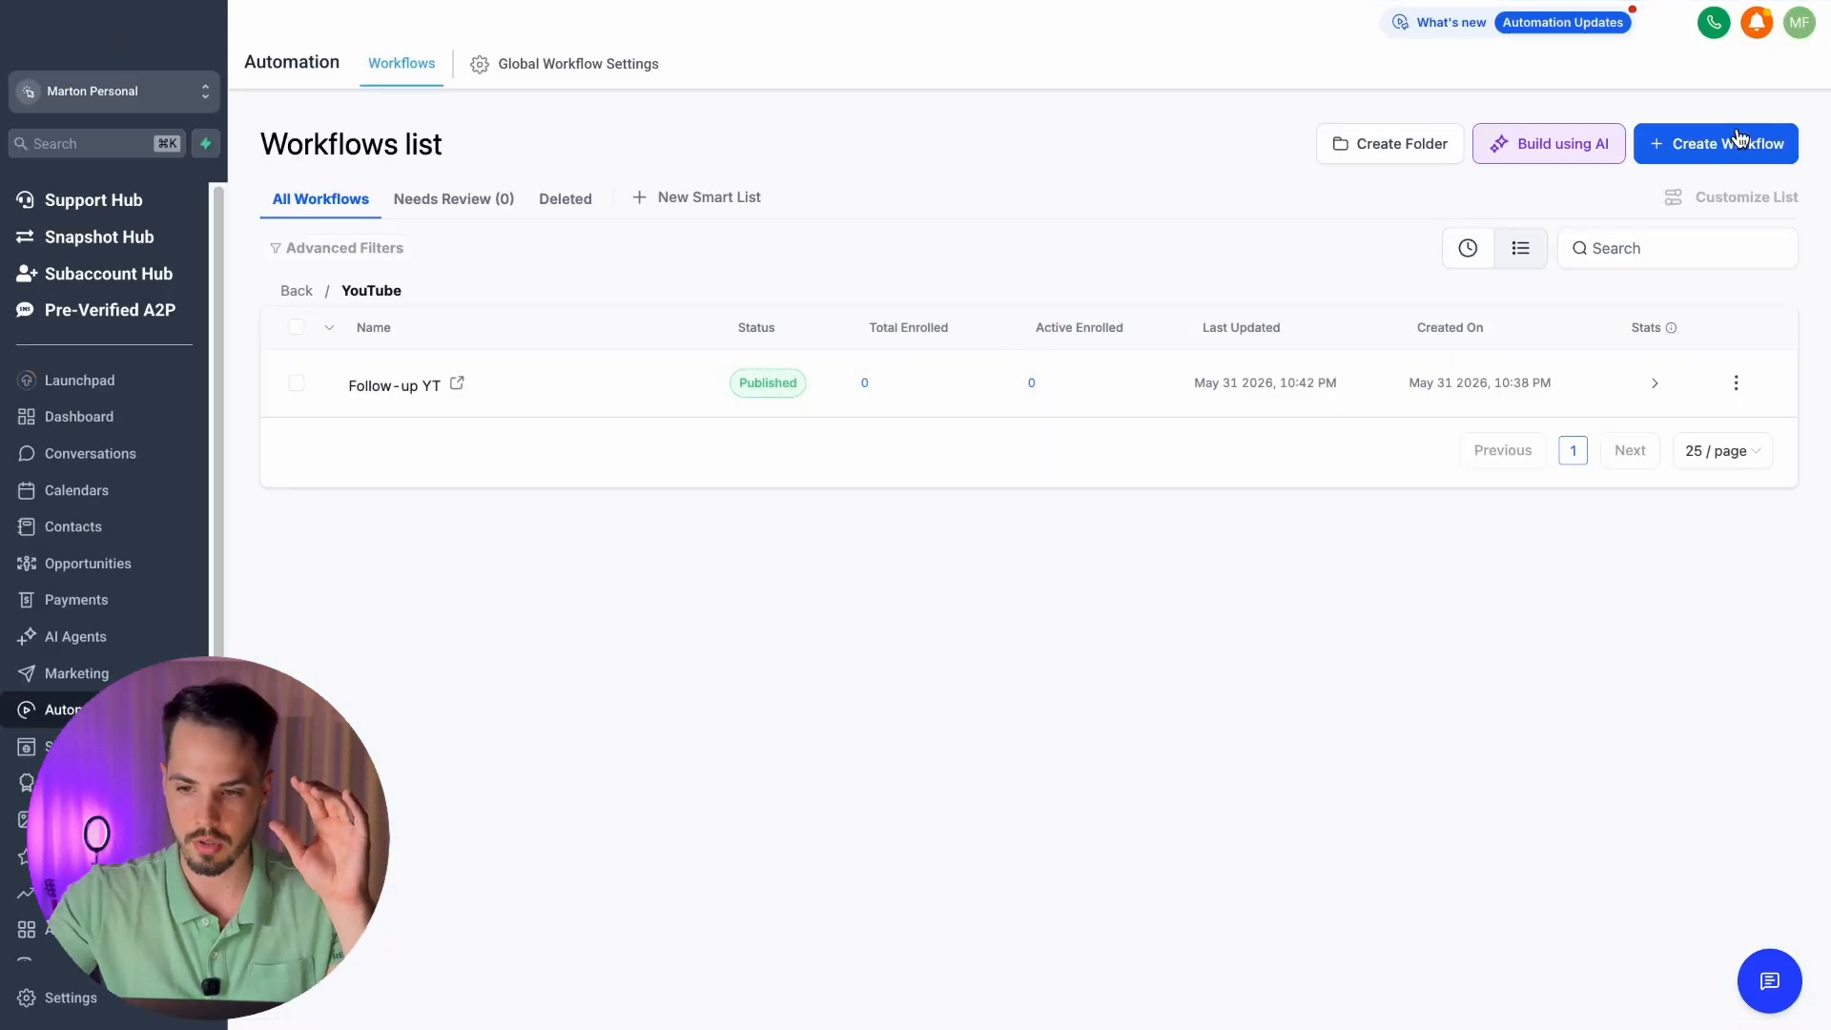
left_click(1734, 139)
left_click(1684, 191)
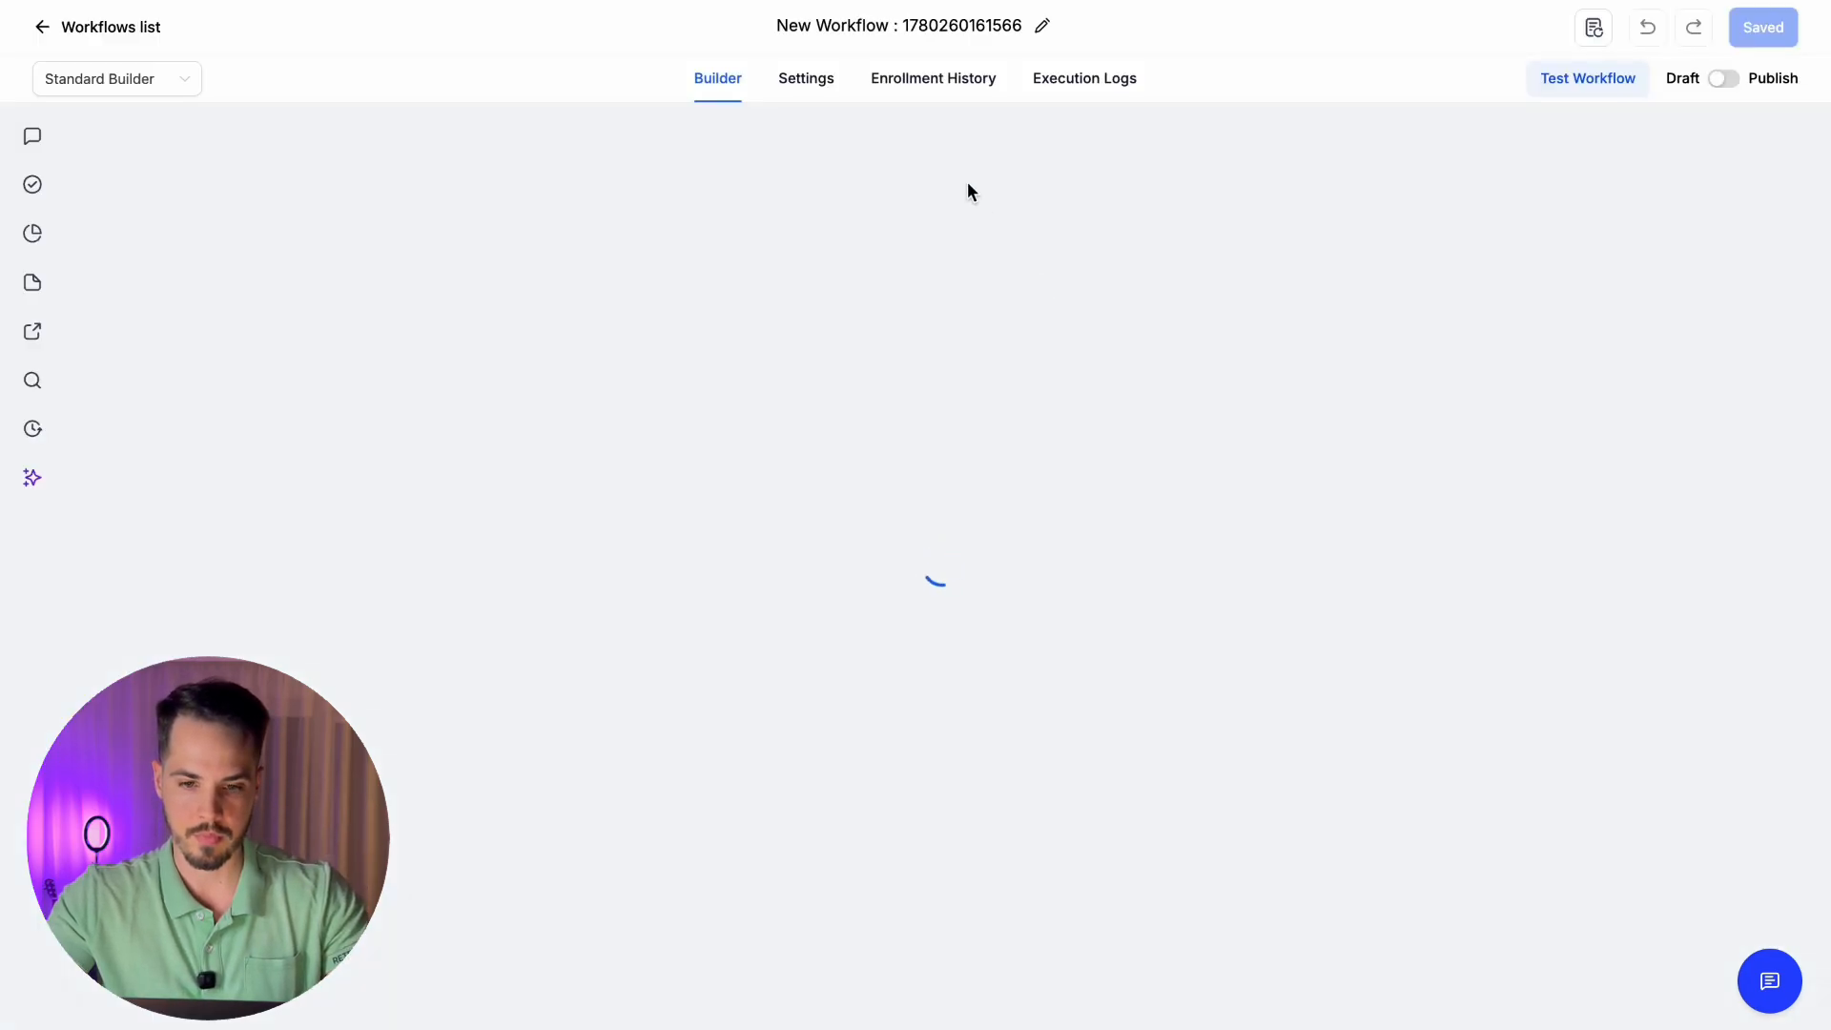
left_click(905, 29)
type("Conversation Starter")
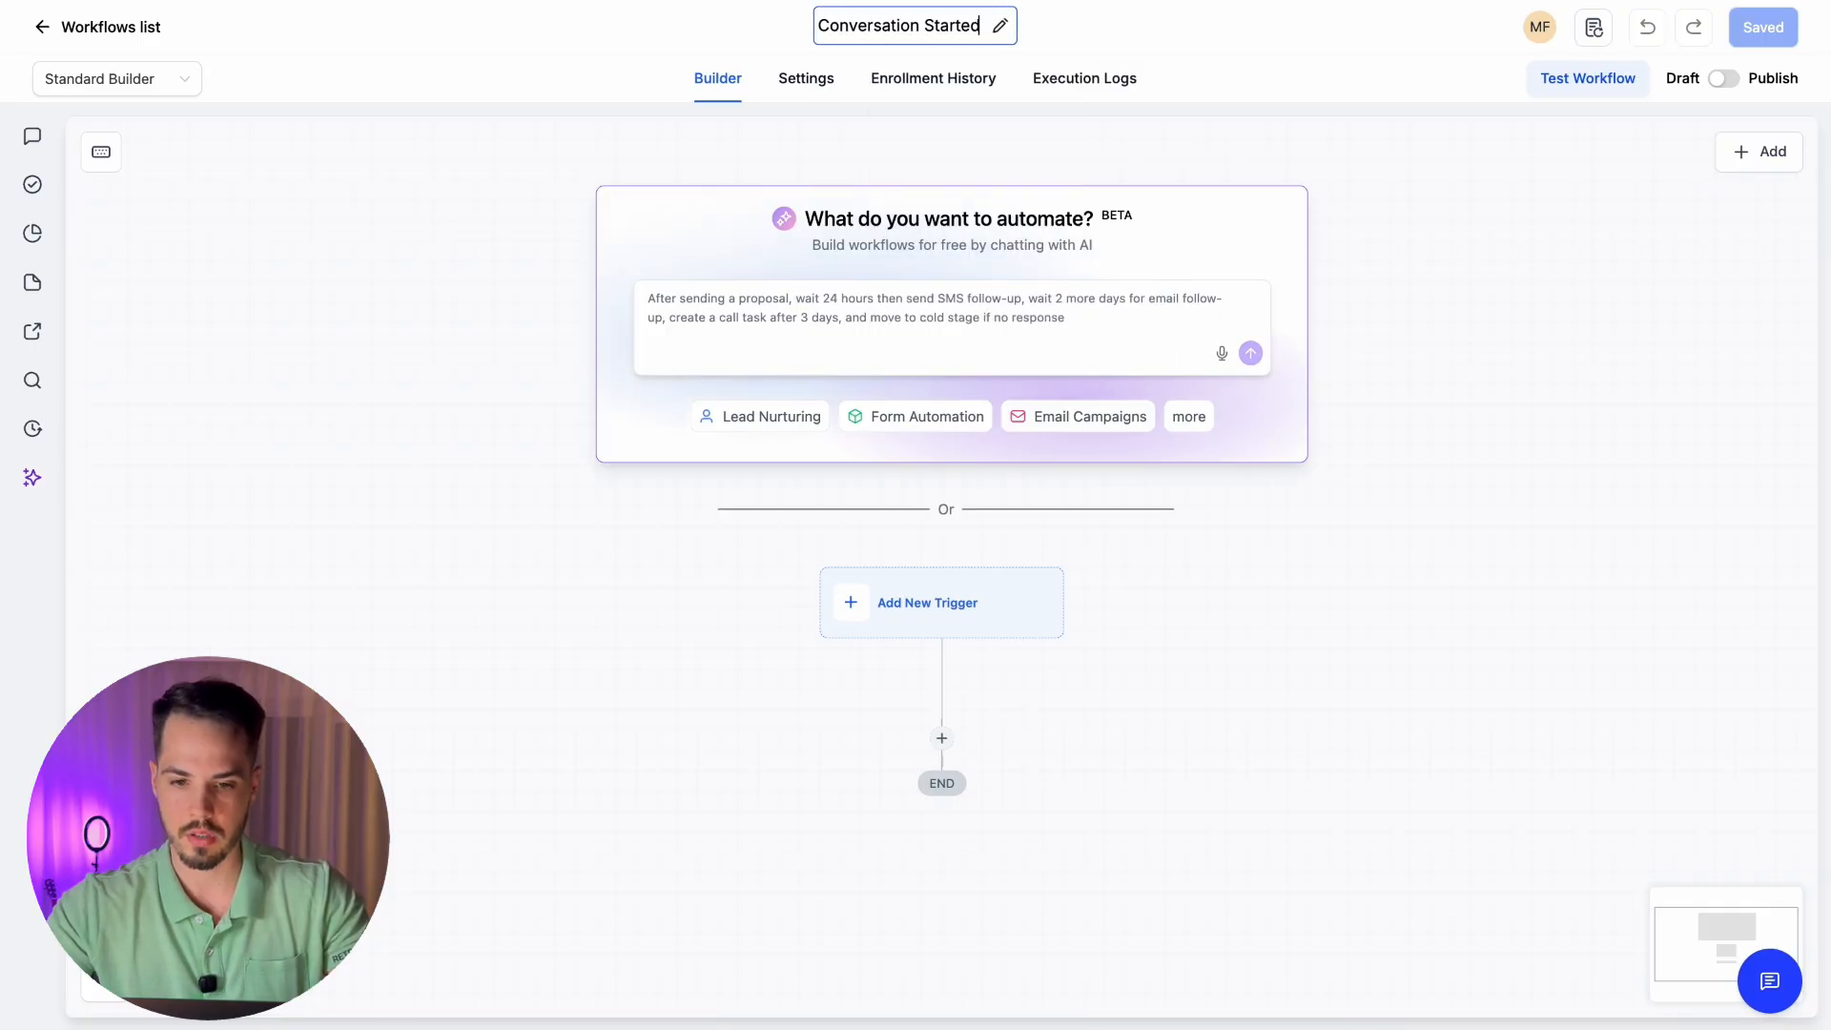
Add a Customer Replied trigger to the workflow with a Reply channel filter set to Instagram DM
left_click(930, 603)
left_click(1405, 381)
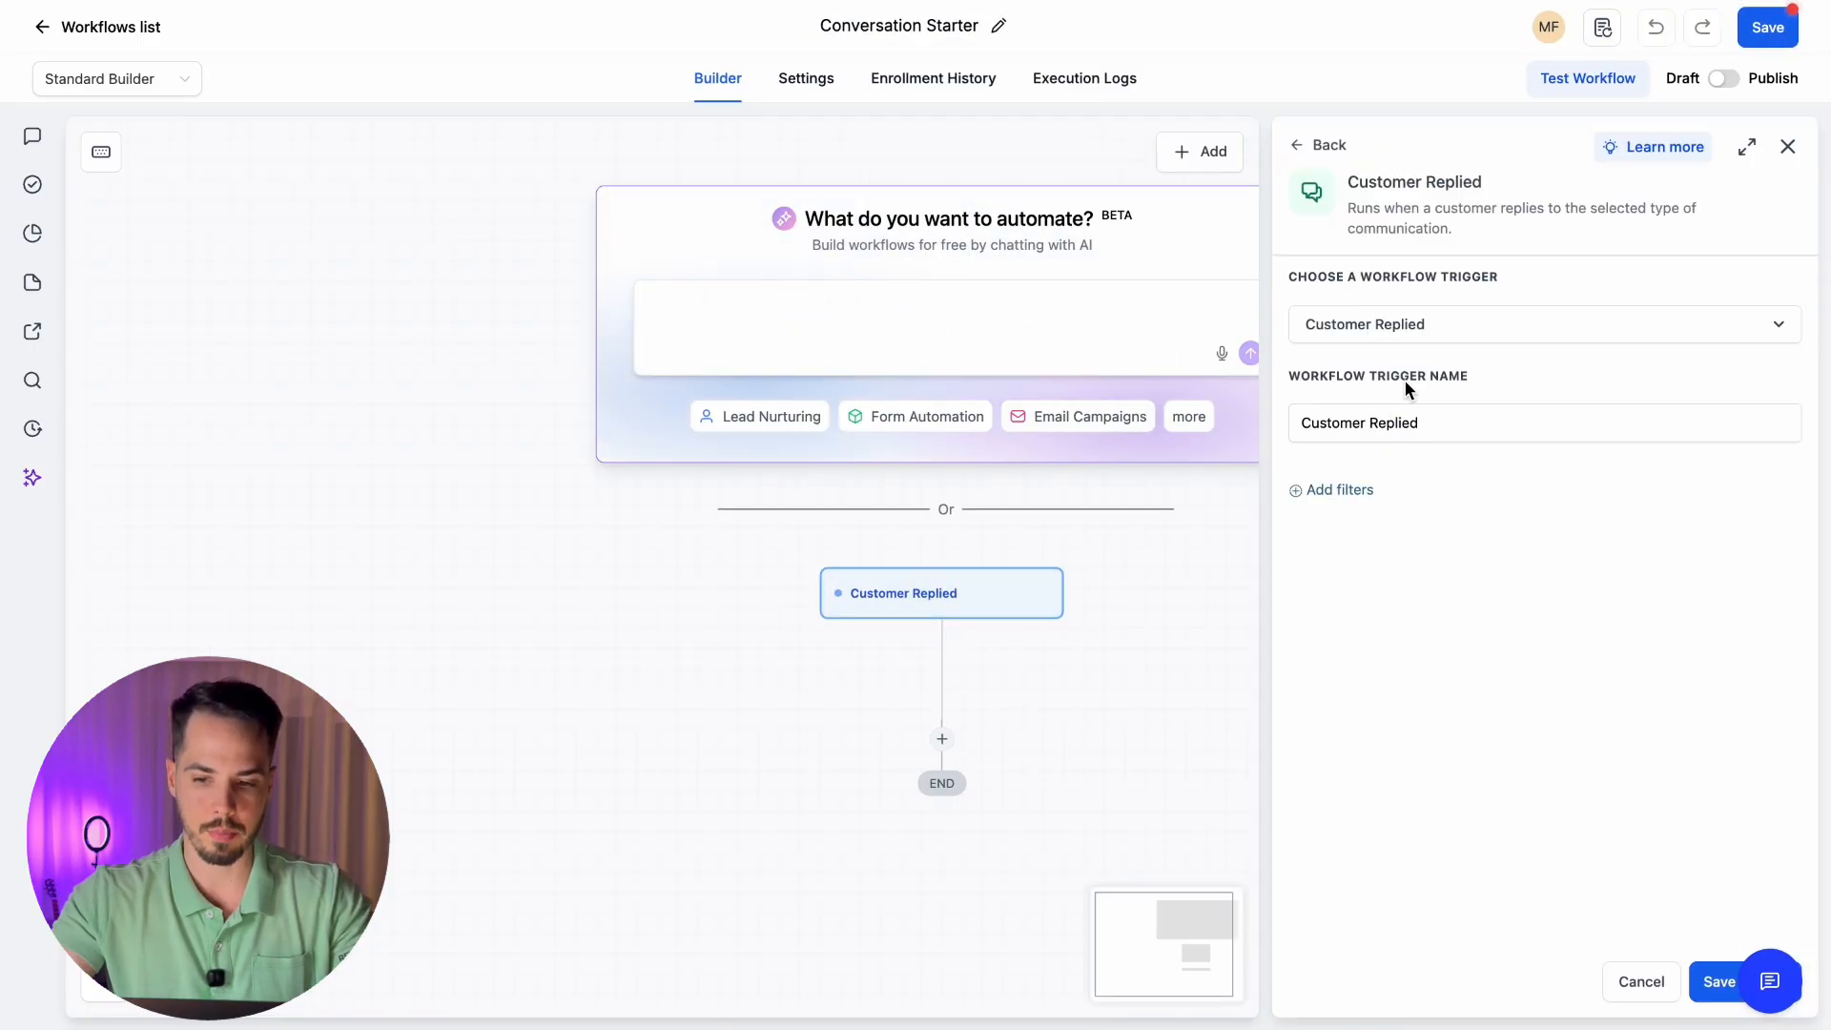
left_click(1355, 492)
left_click(1382, 523)
type("repl")
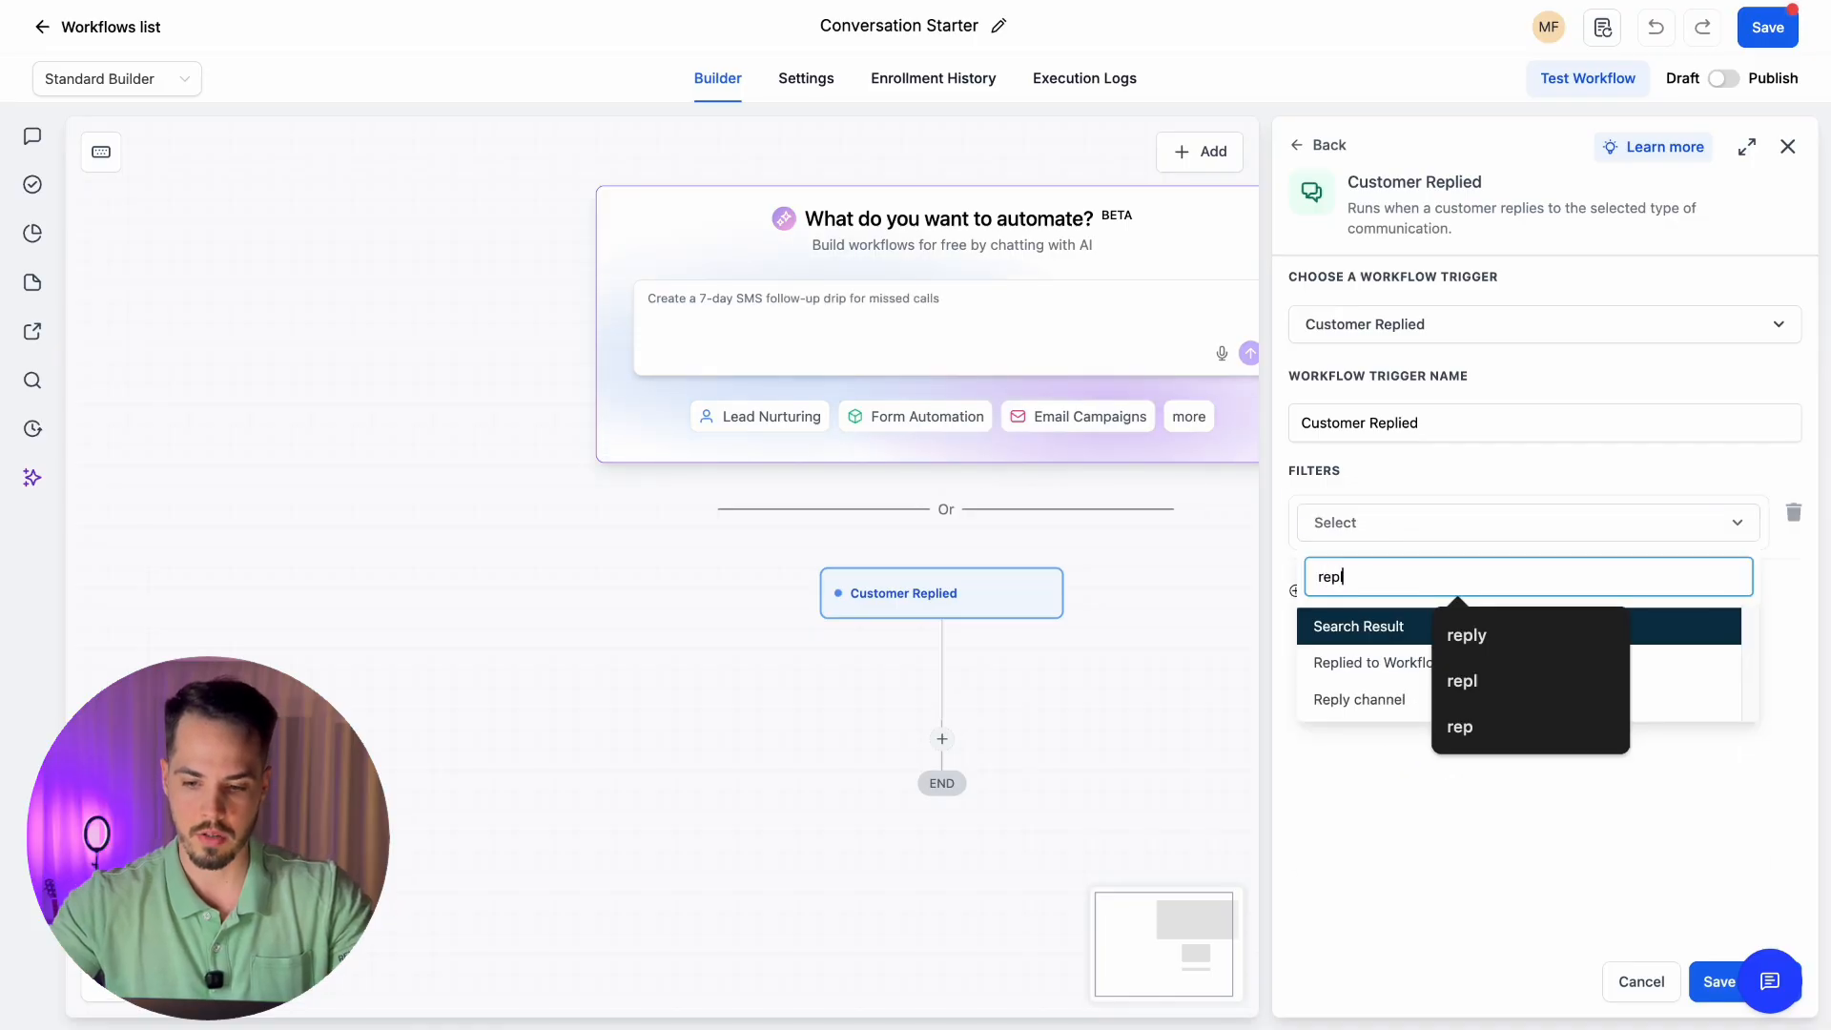
left_click(1355, 700)
left_click(1382, 569)
type("insta")
left_click(1374, 663)
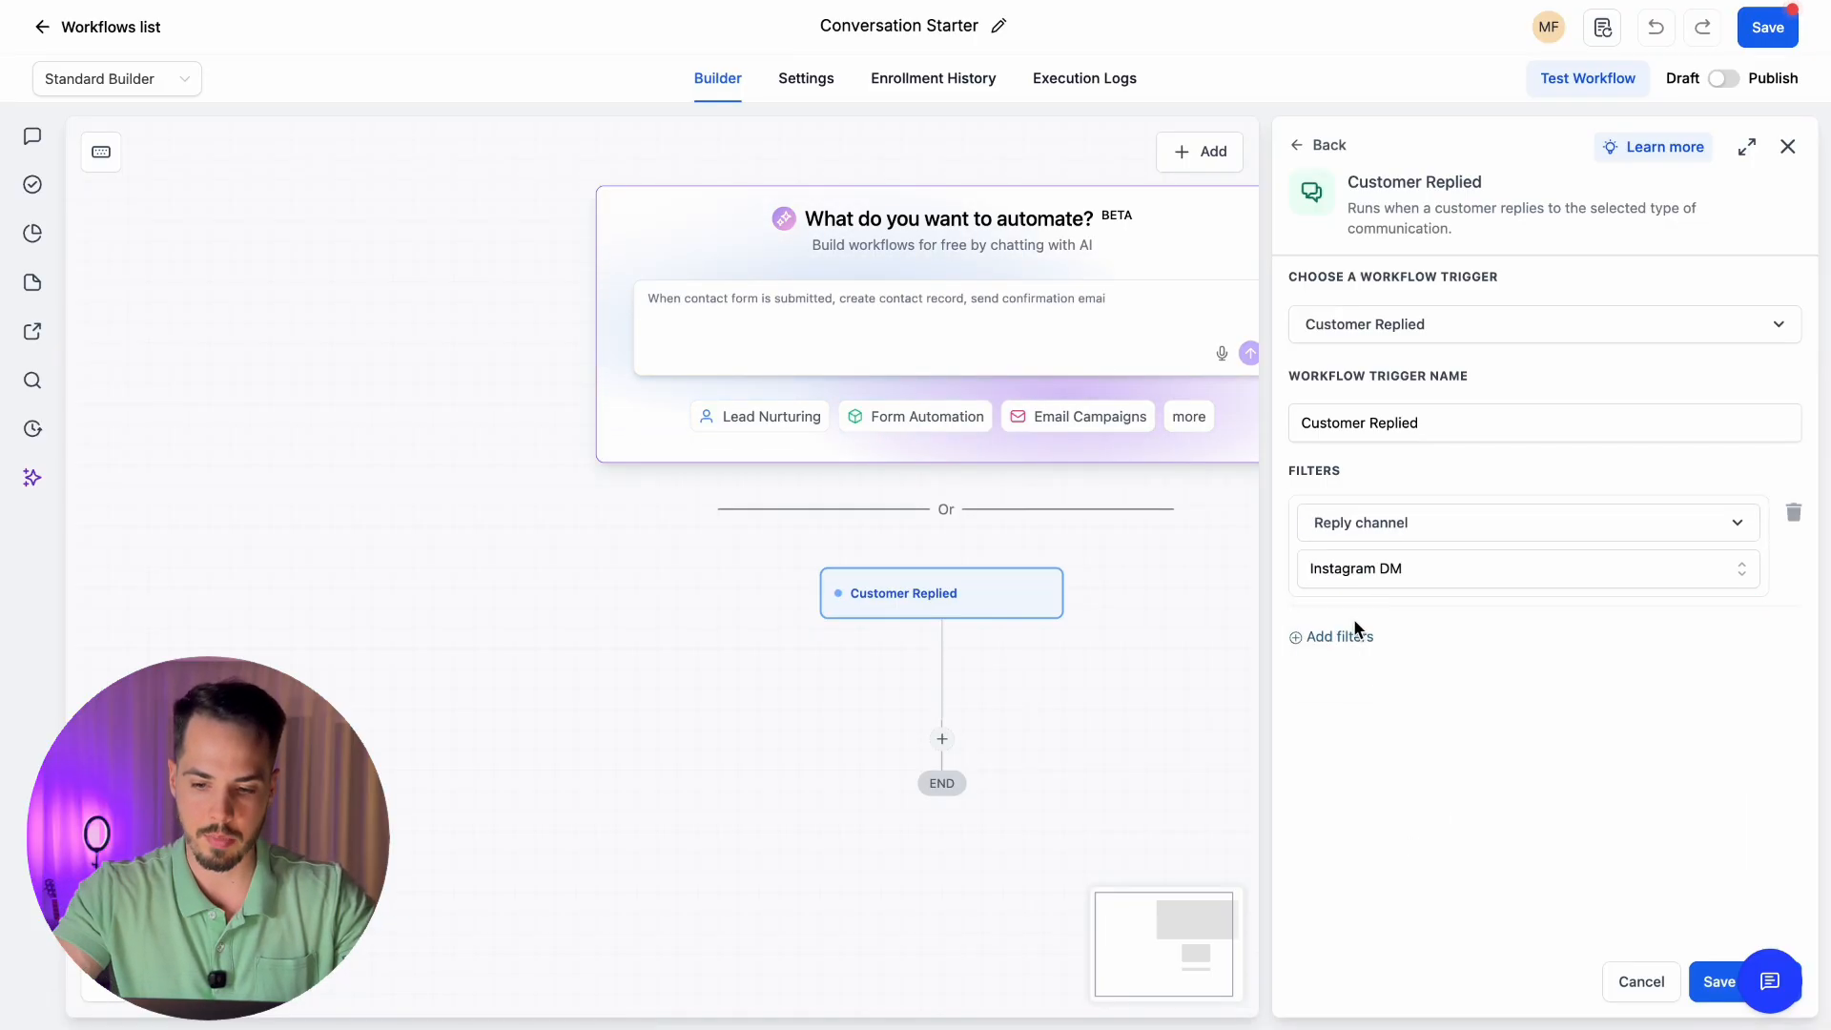
Add an exact match phrase filter with START_FLOW, start_flow and Start_flow, and save the trigger
left_click(1355, 649)
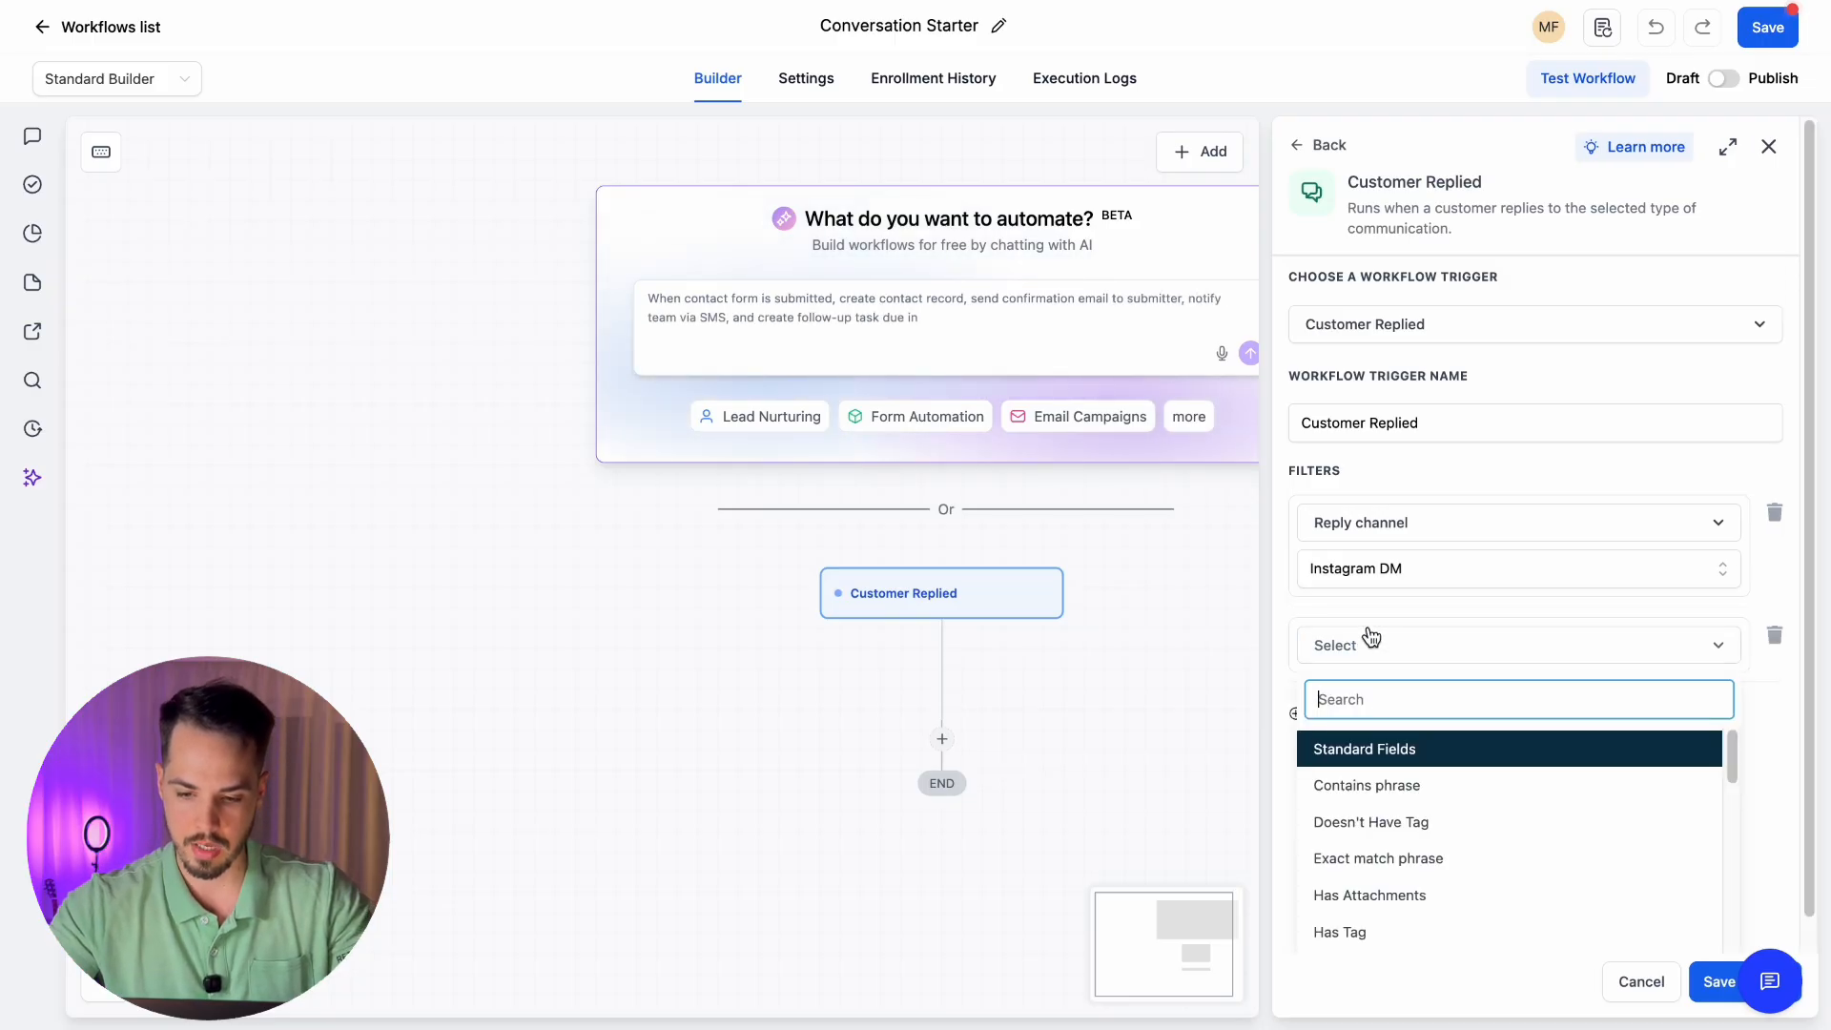
left_click(1388, 860)
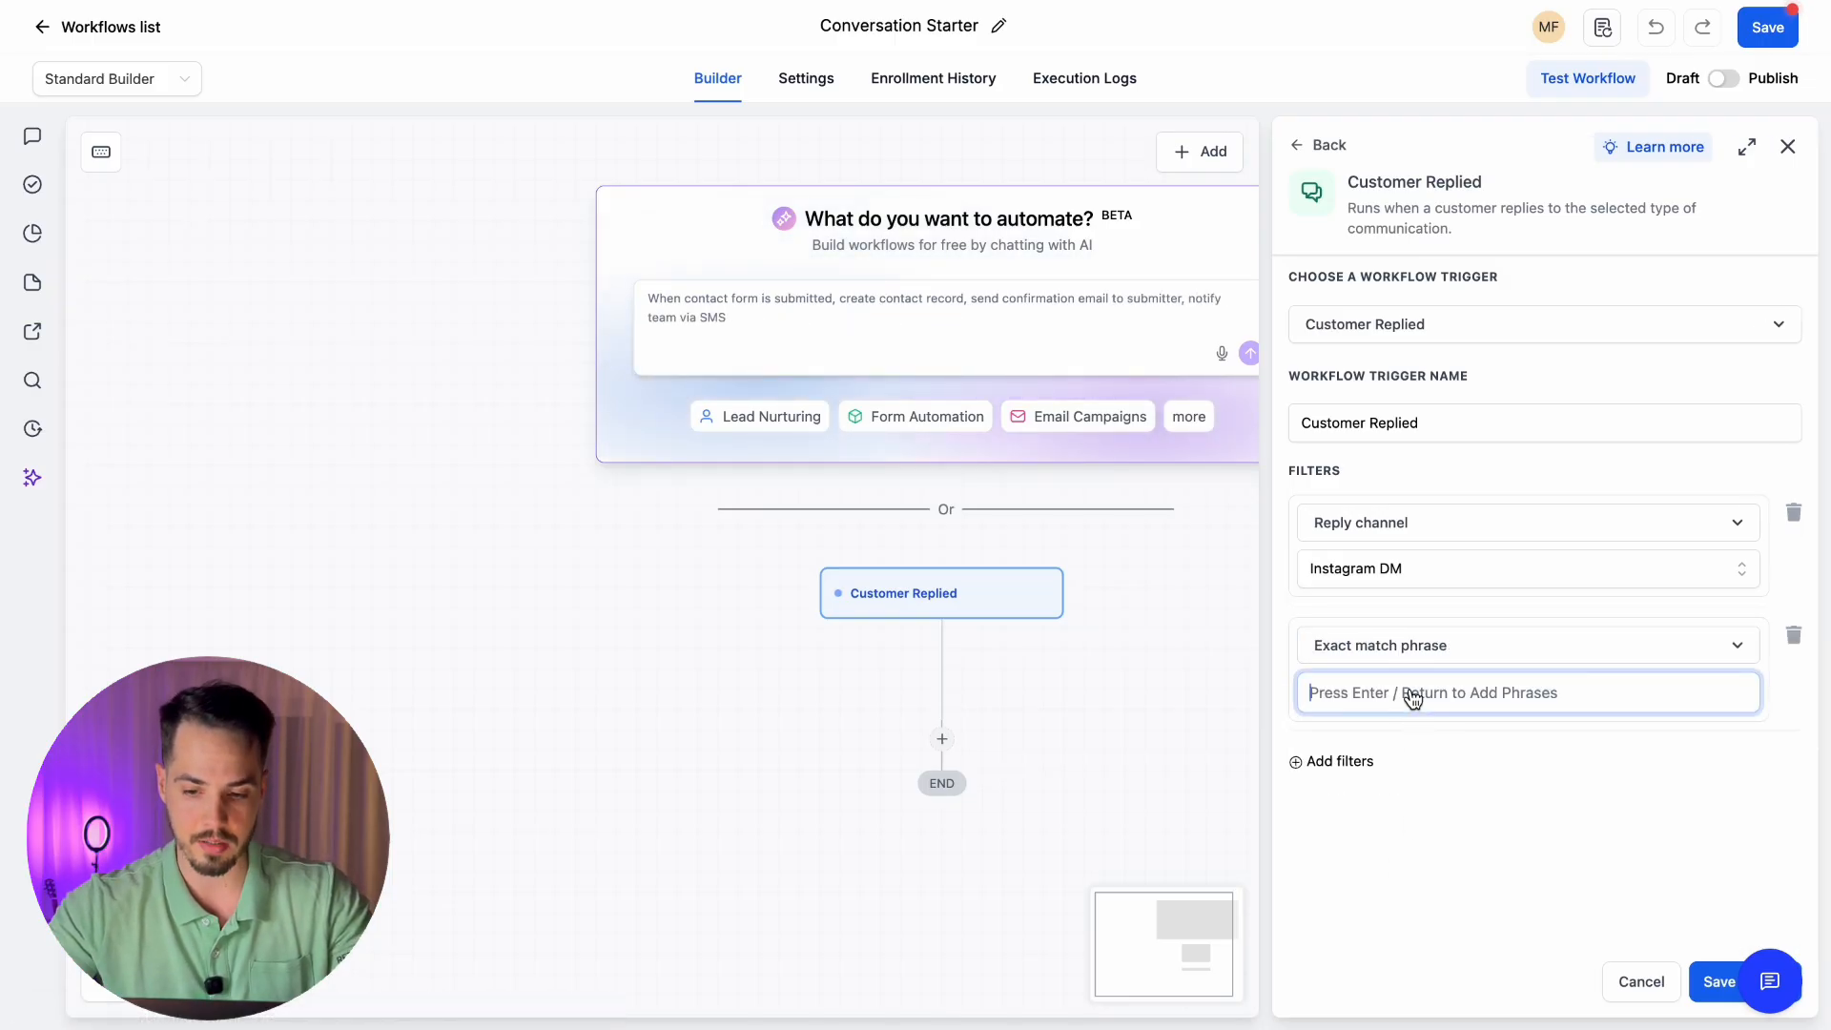
type("START_FLOW")
key("Return")
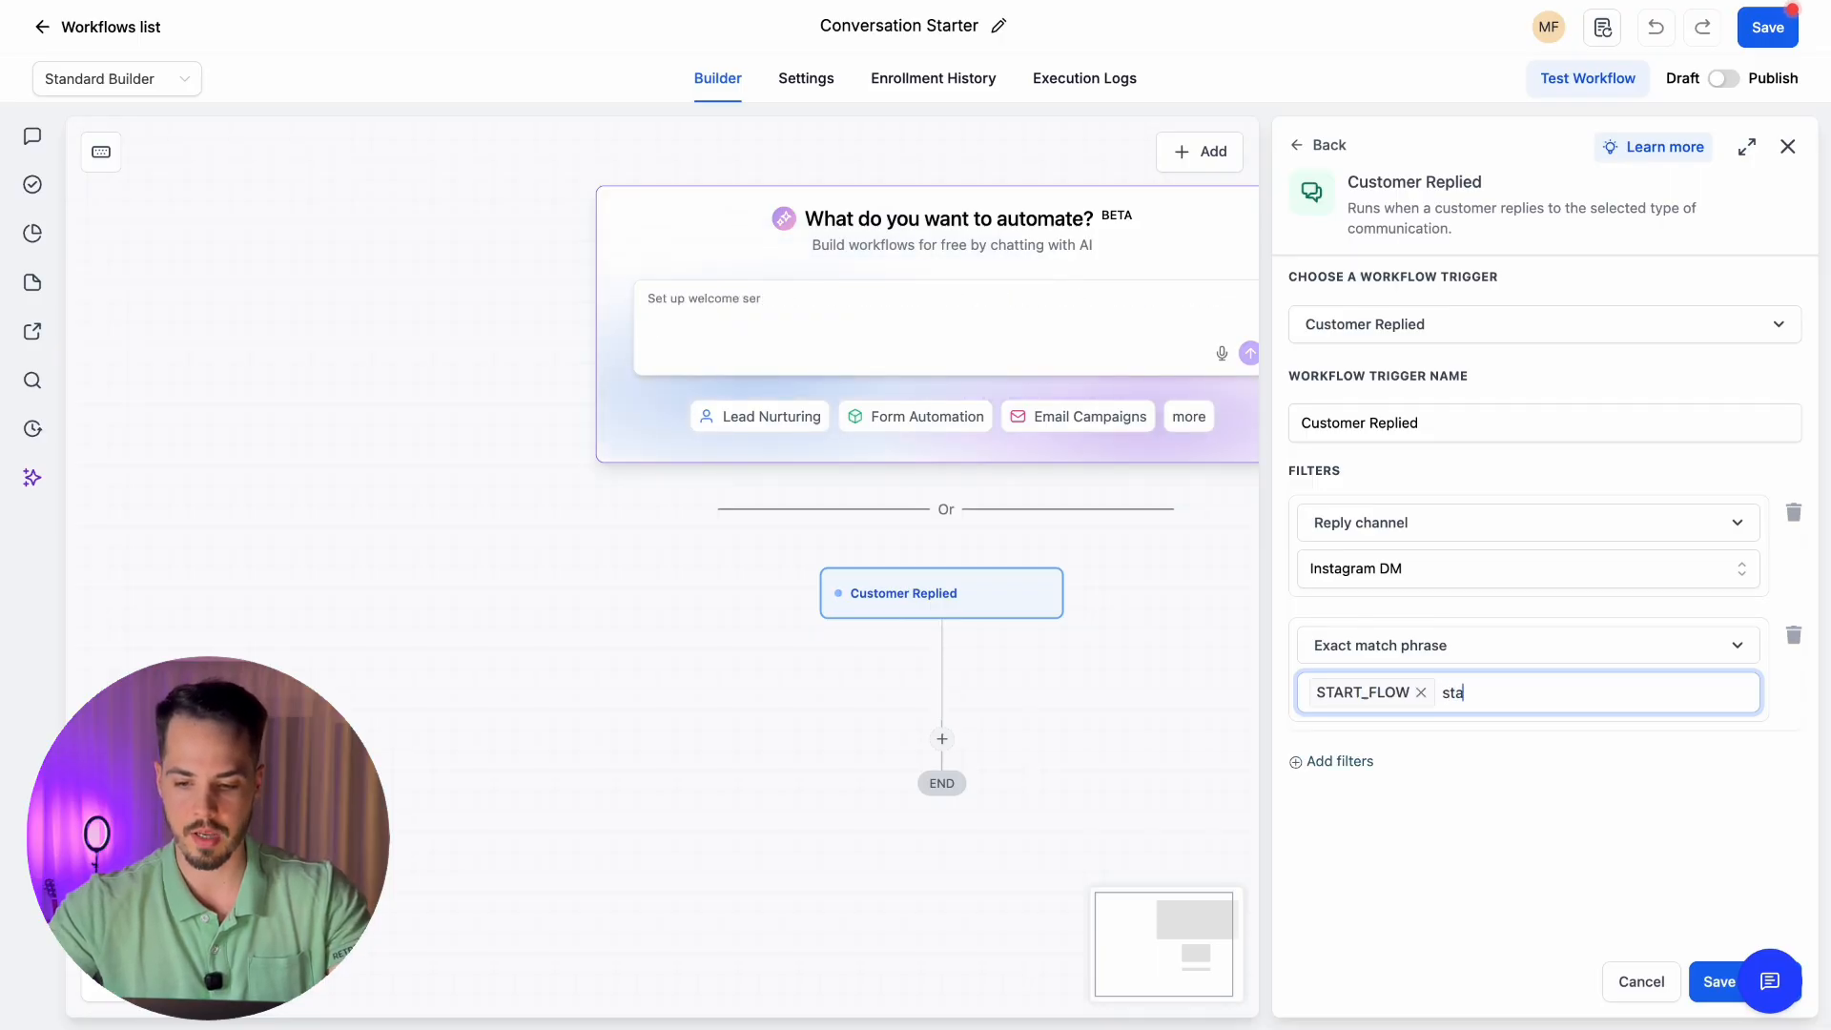
type("start_flow")
key("Return")
type("Star")
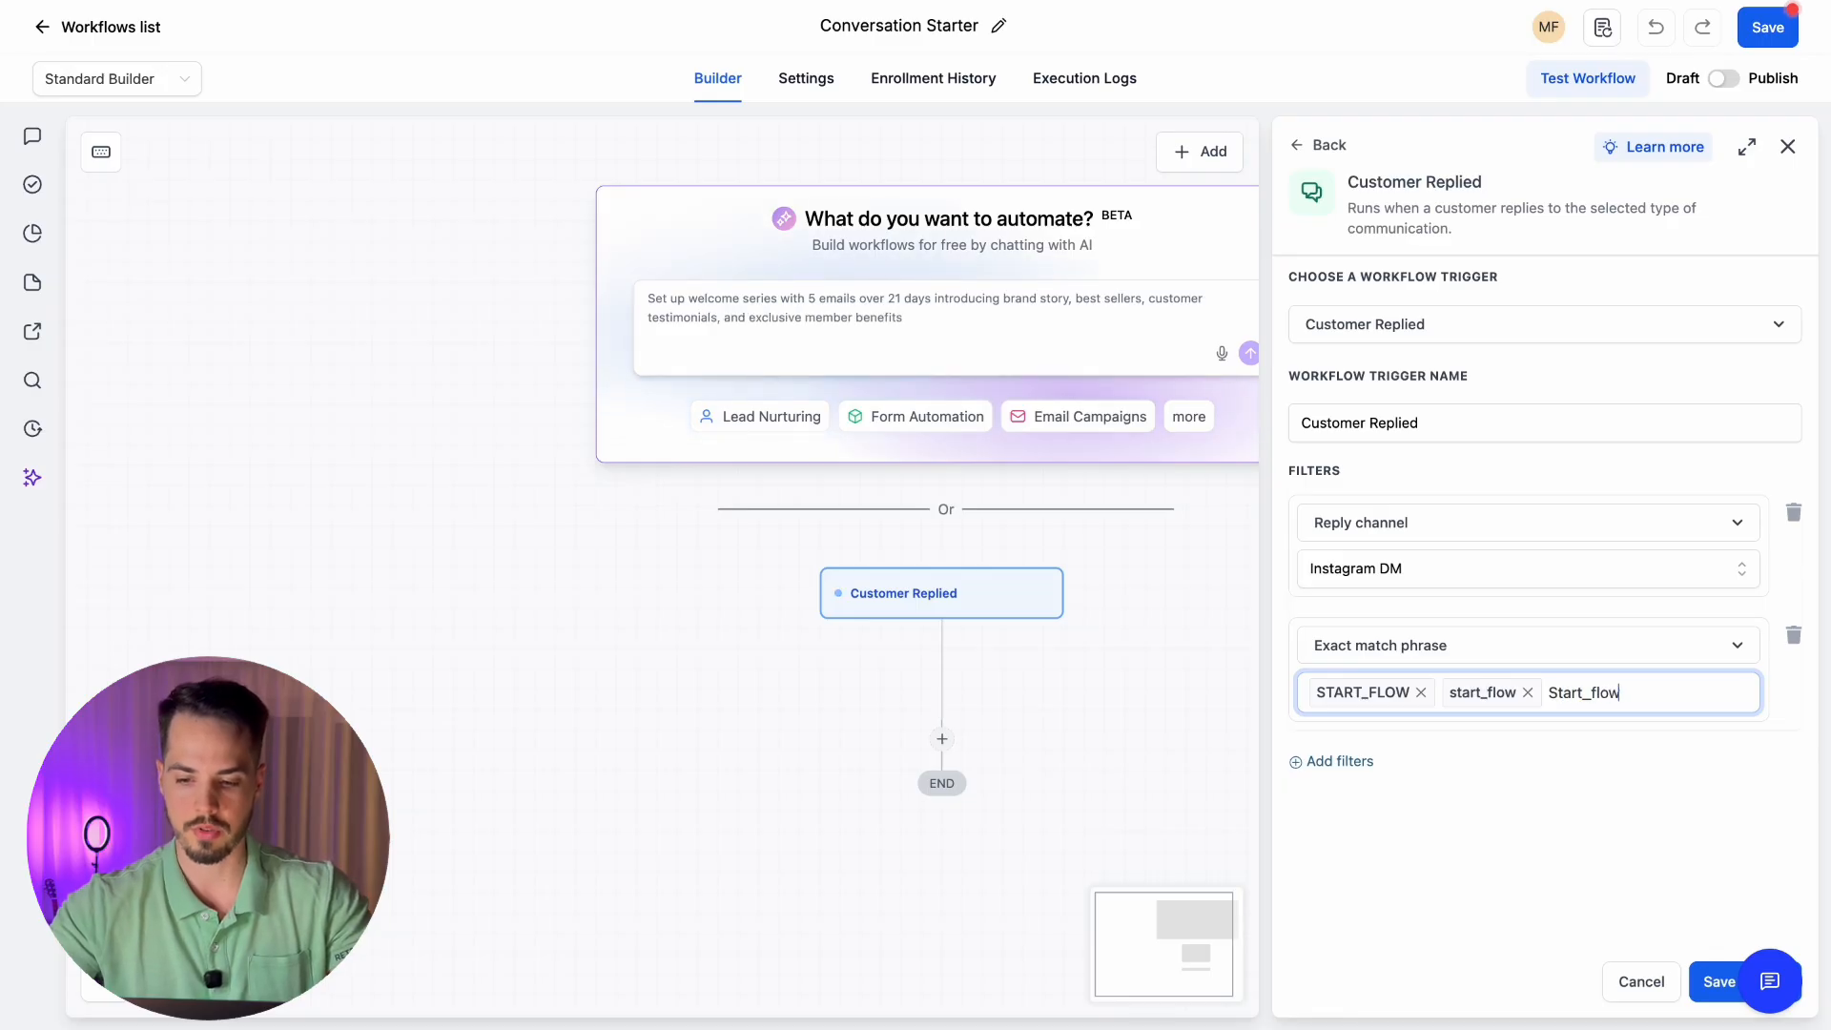
type("t_flow")
key("Return")
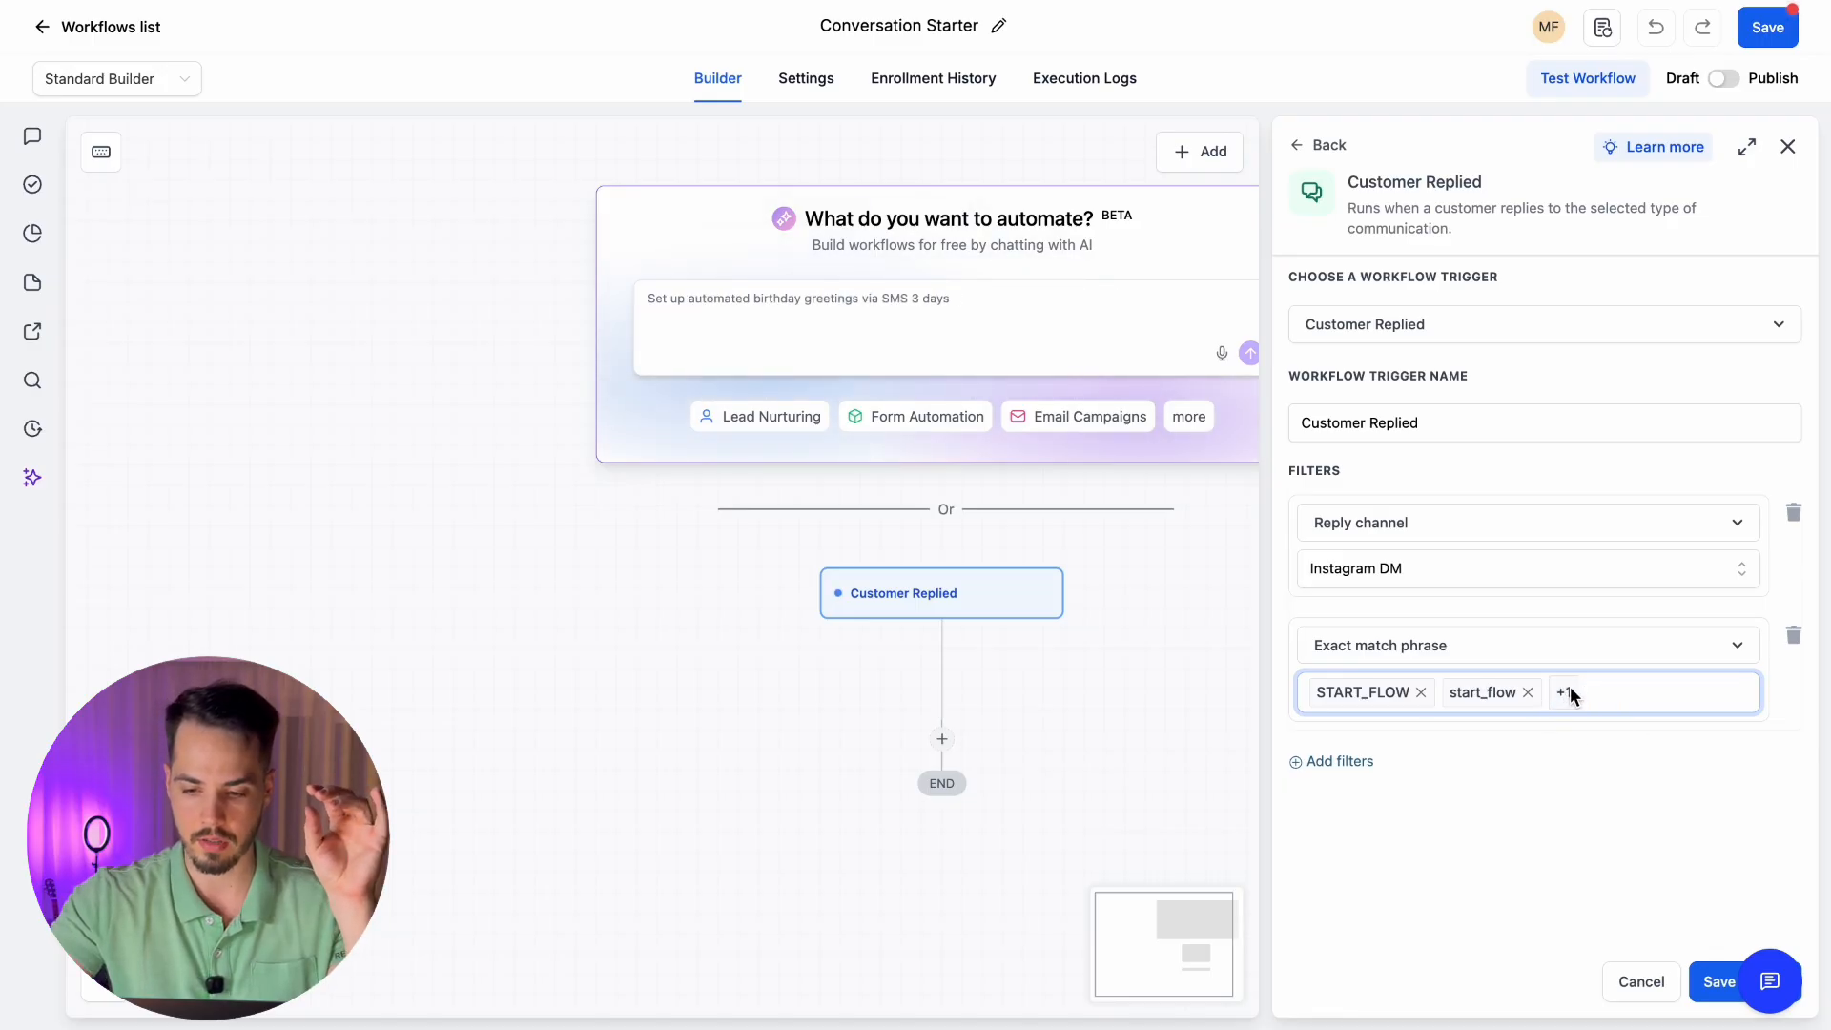
left_click(1716, 978)
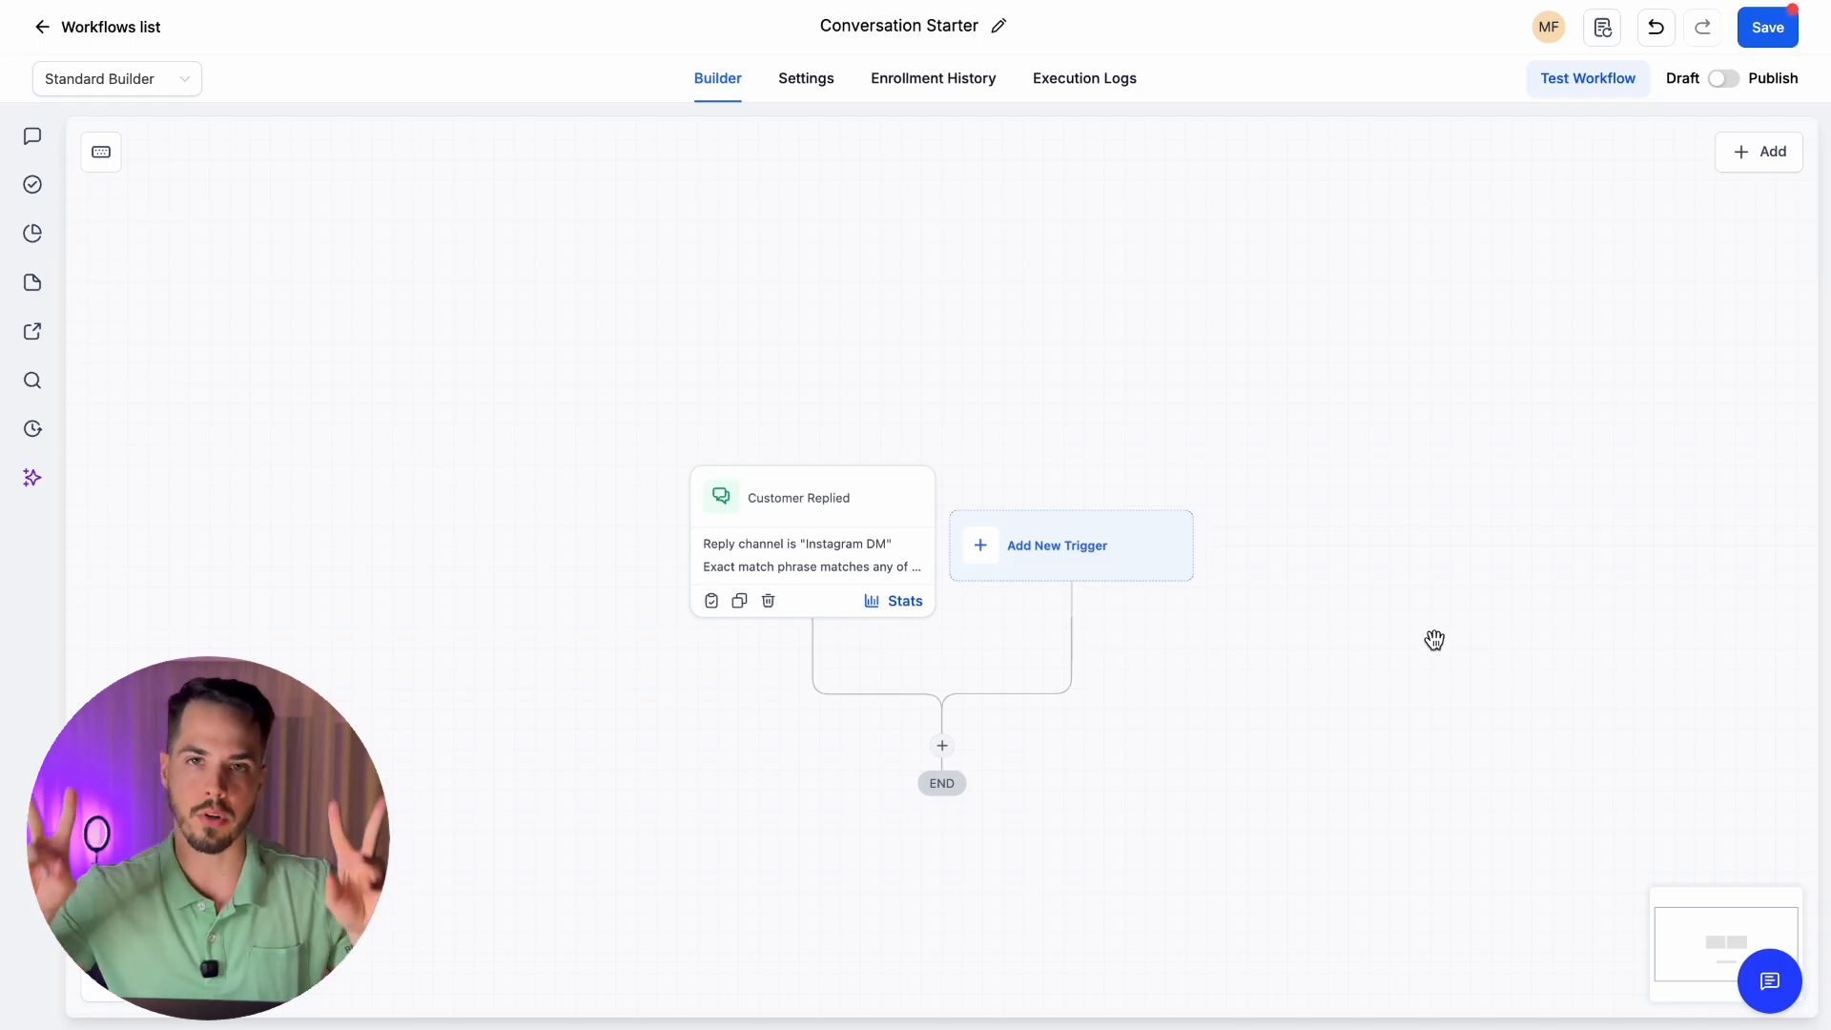
Add an Instagram DM action below the Customer Replied trigger and name it "Conversation Starter"
left_click_drag(1254, 614, 1202, 412)
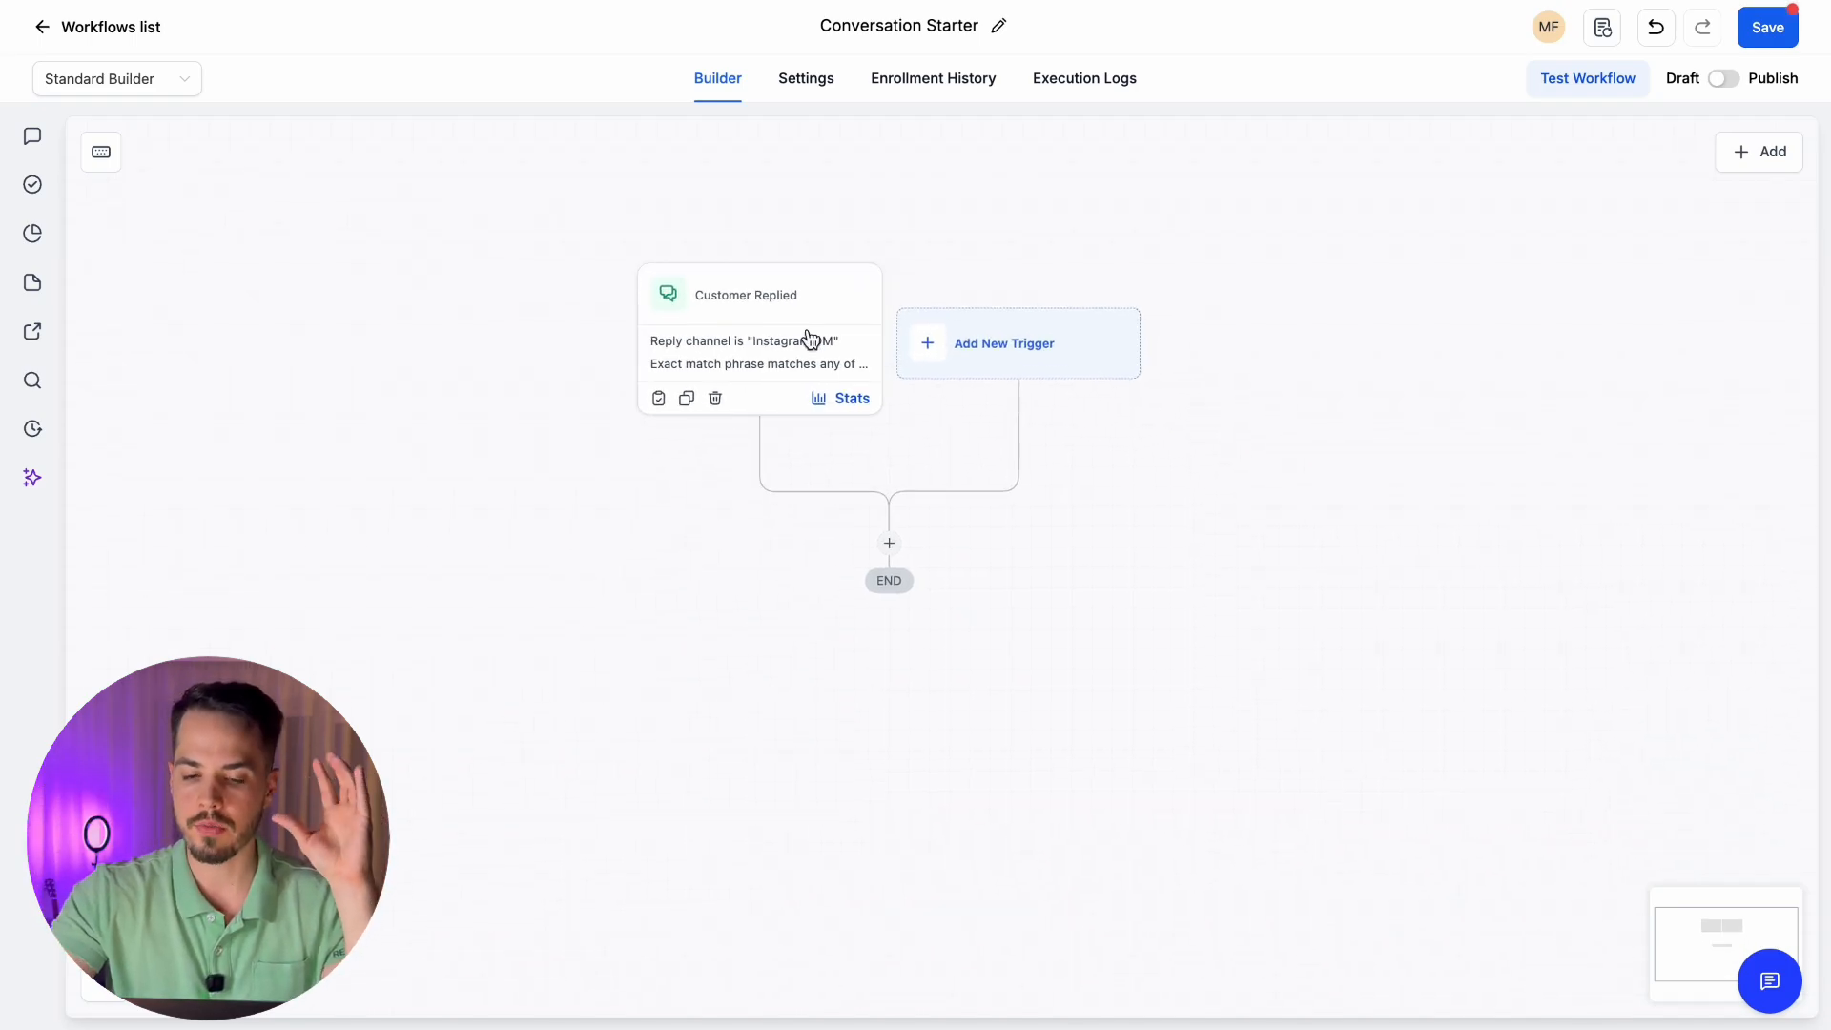
left_click(889, 543)
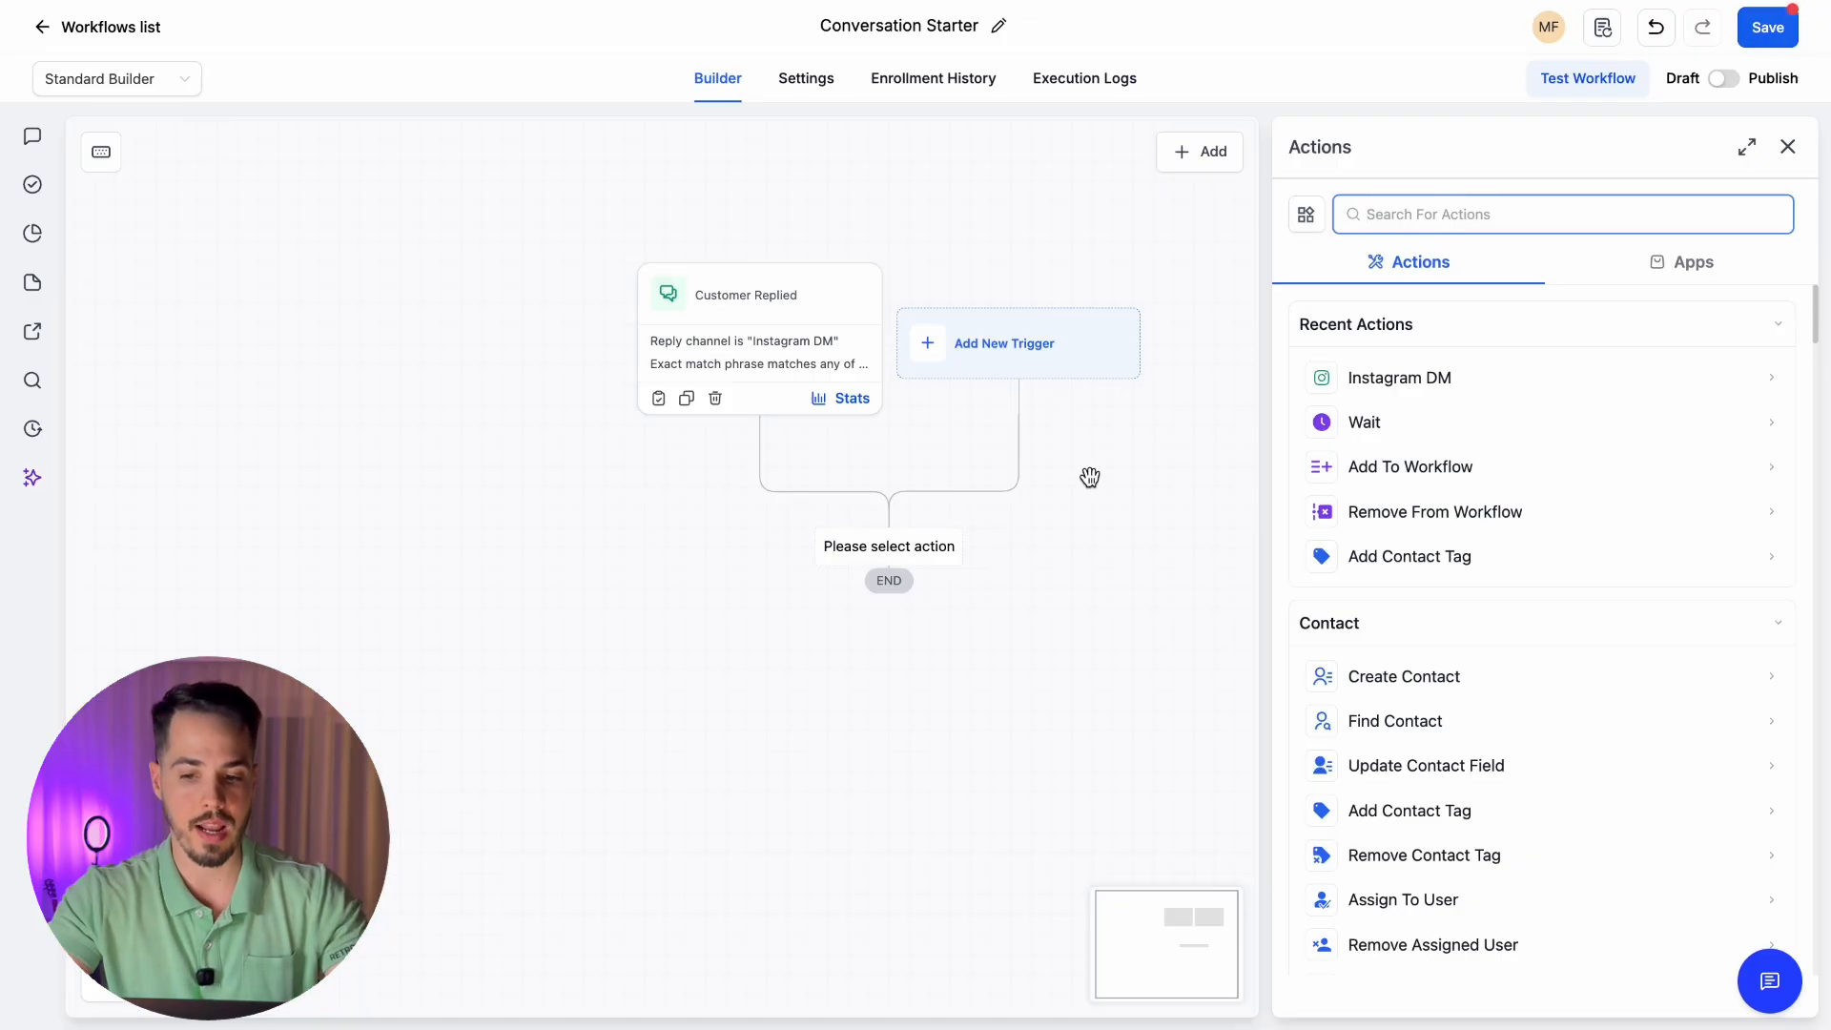
left_click(1379, 378)
triple_click(1410, 449)
type("Conversation Starter")
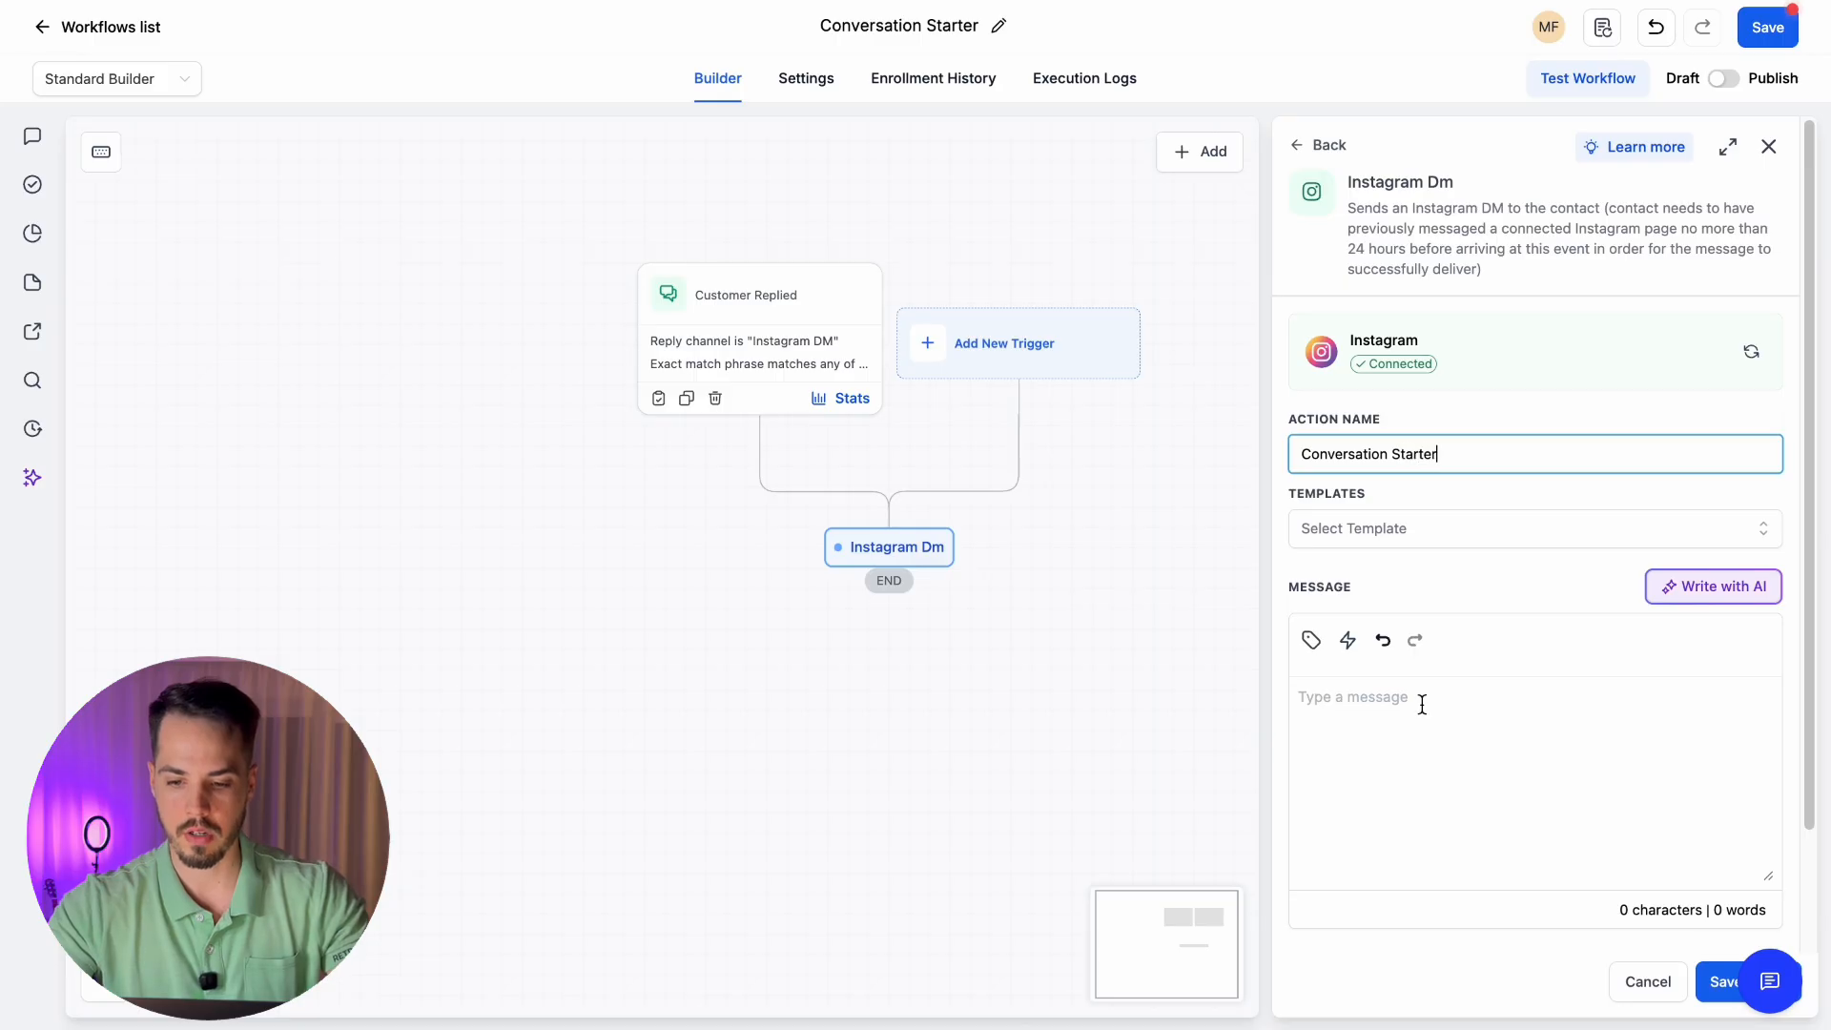
Write the DM message "Hey man, thanks for reaching out!" and, after a blank line, "What brought you to my page?", and save the action
left_click(1422, 704)
type("Hey man, thanks")
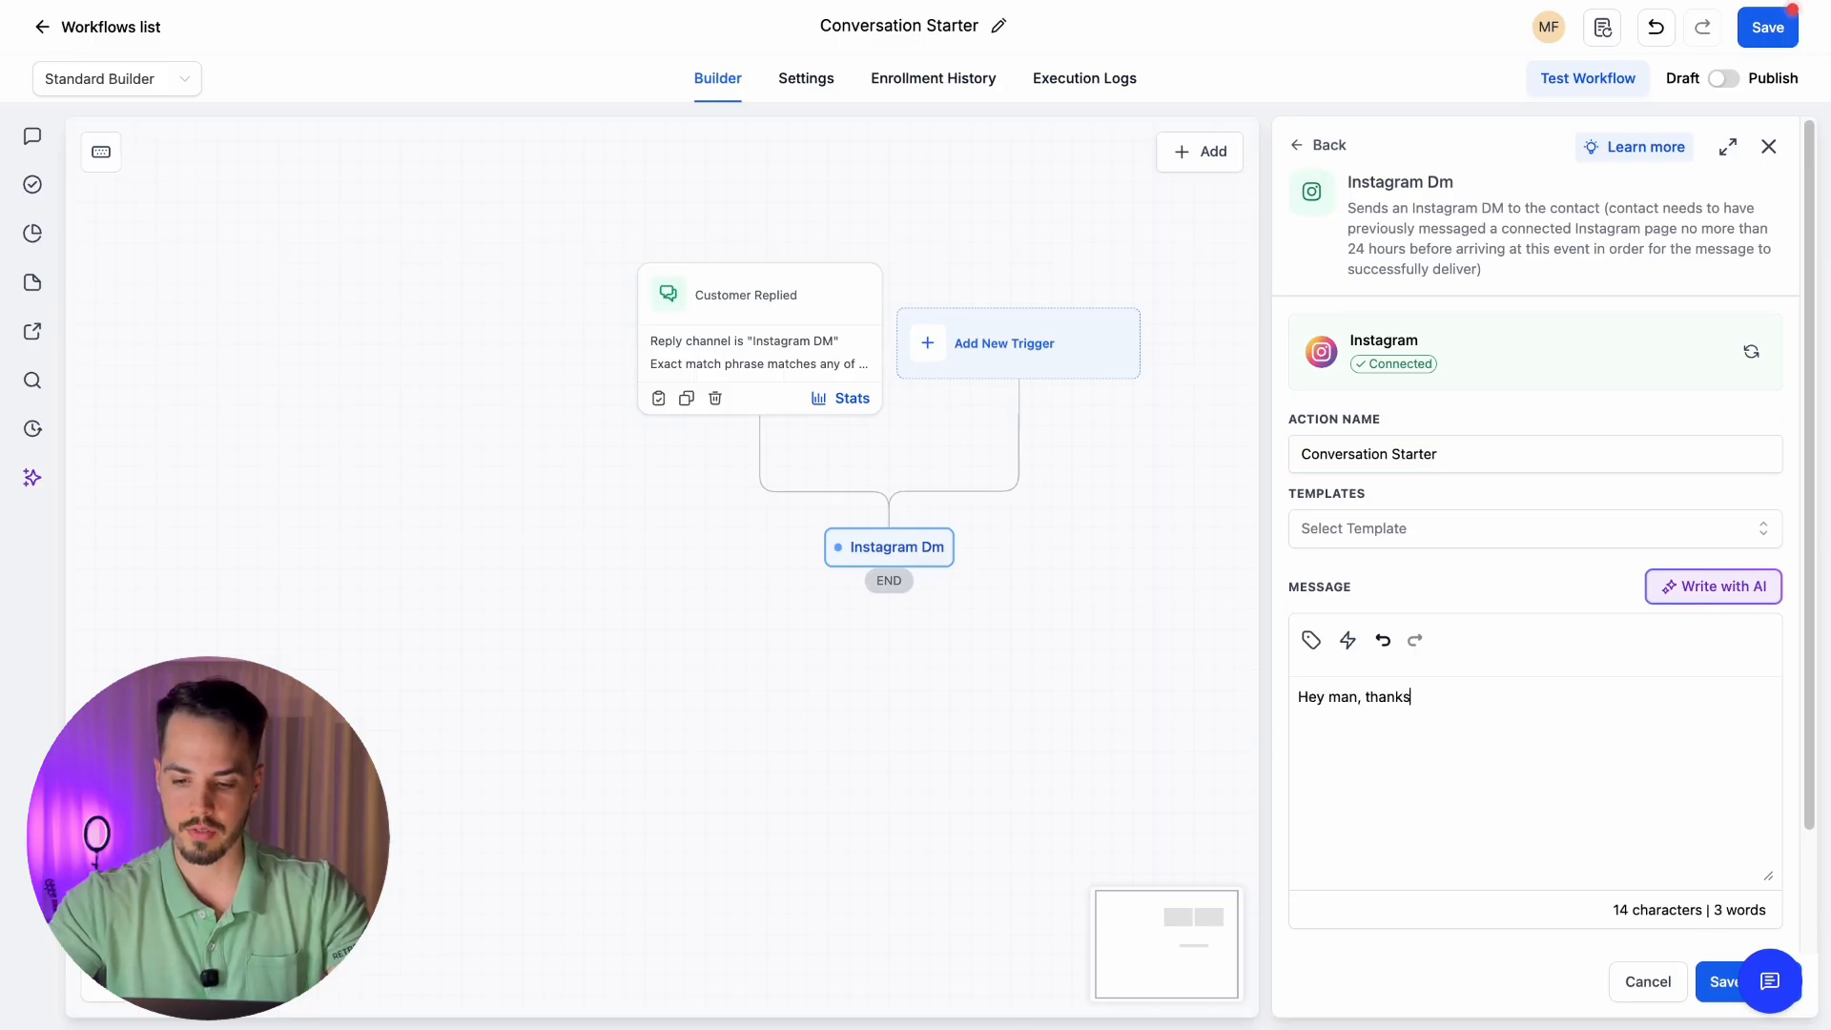
type("out!")
key("Return")
key("Return")
type("Whar brought you to my page?")
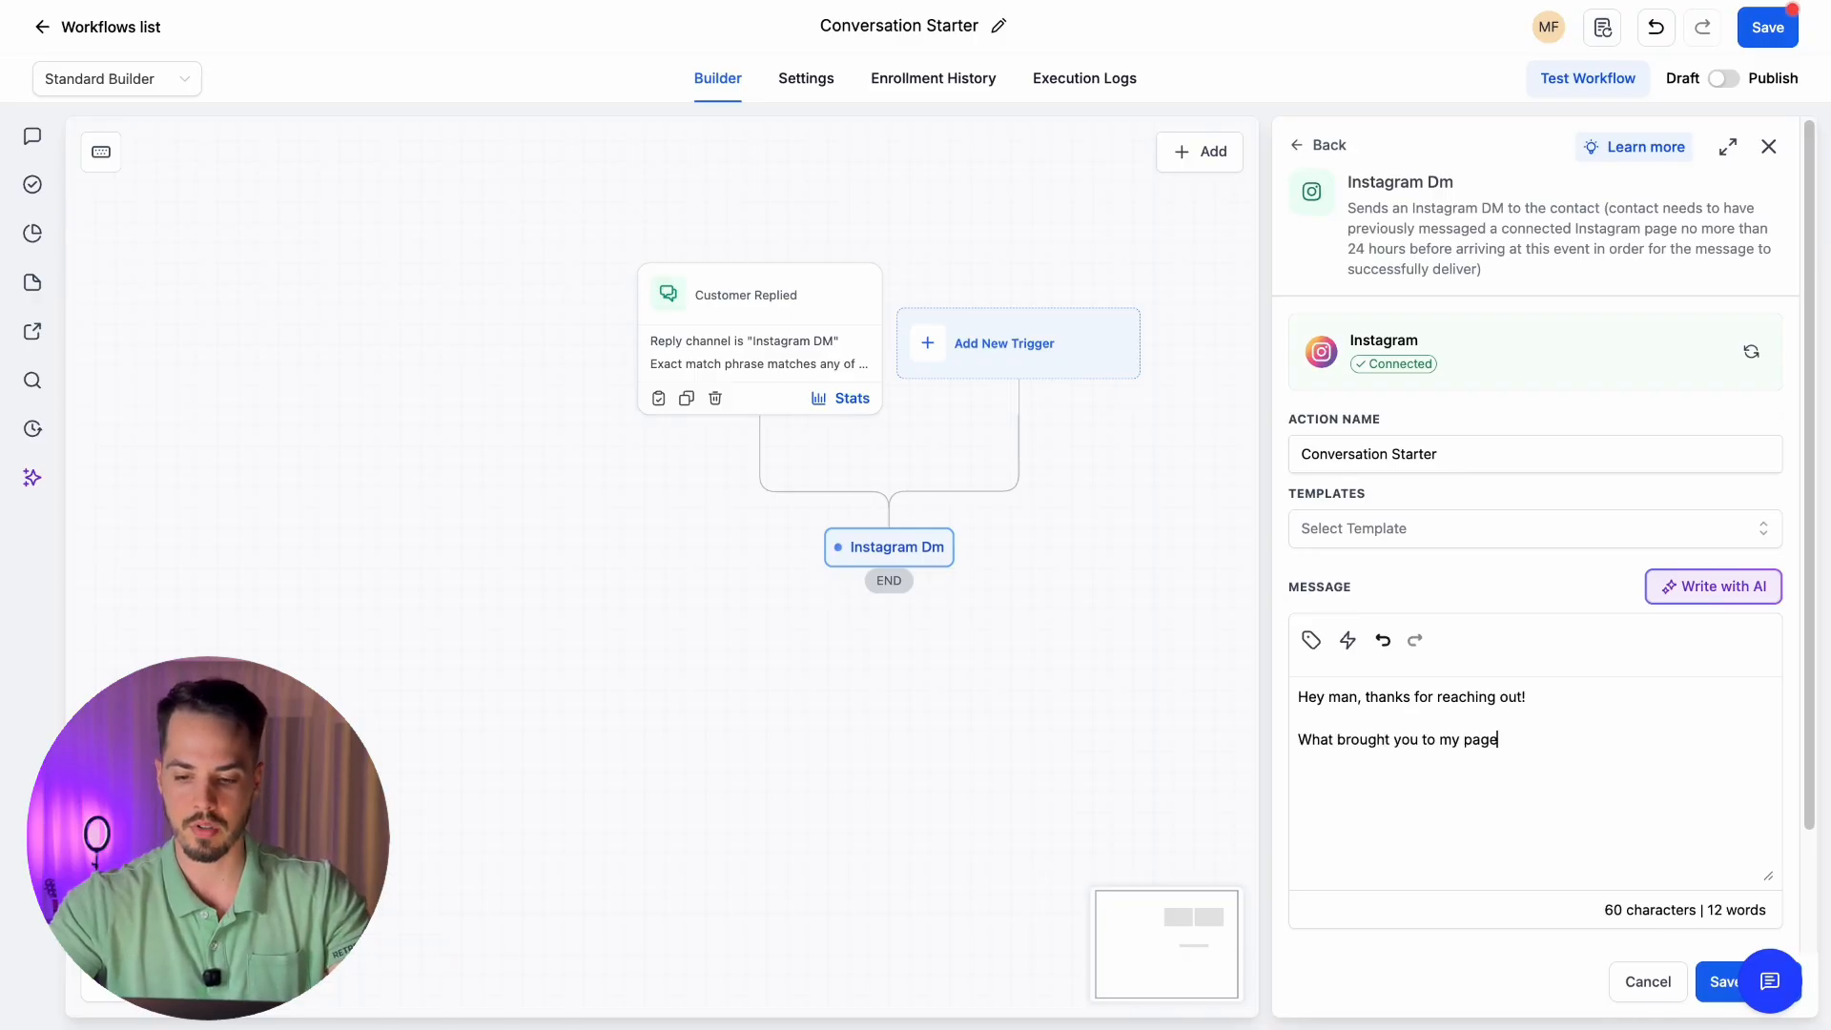
left_click(1708, 980)
Add an Add Contact Tag action with the tag "active convo" after the DM, save it, and publish the workflow
left_click(892, 679)
left_click(1396, 810)
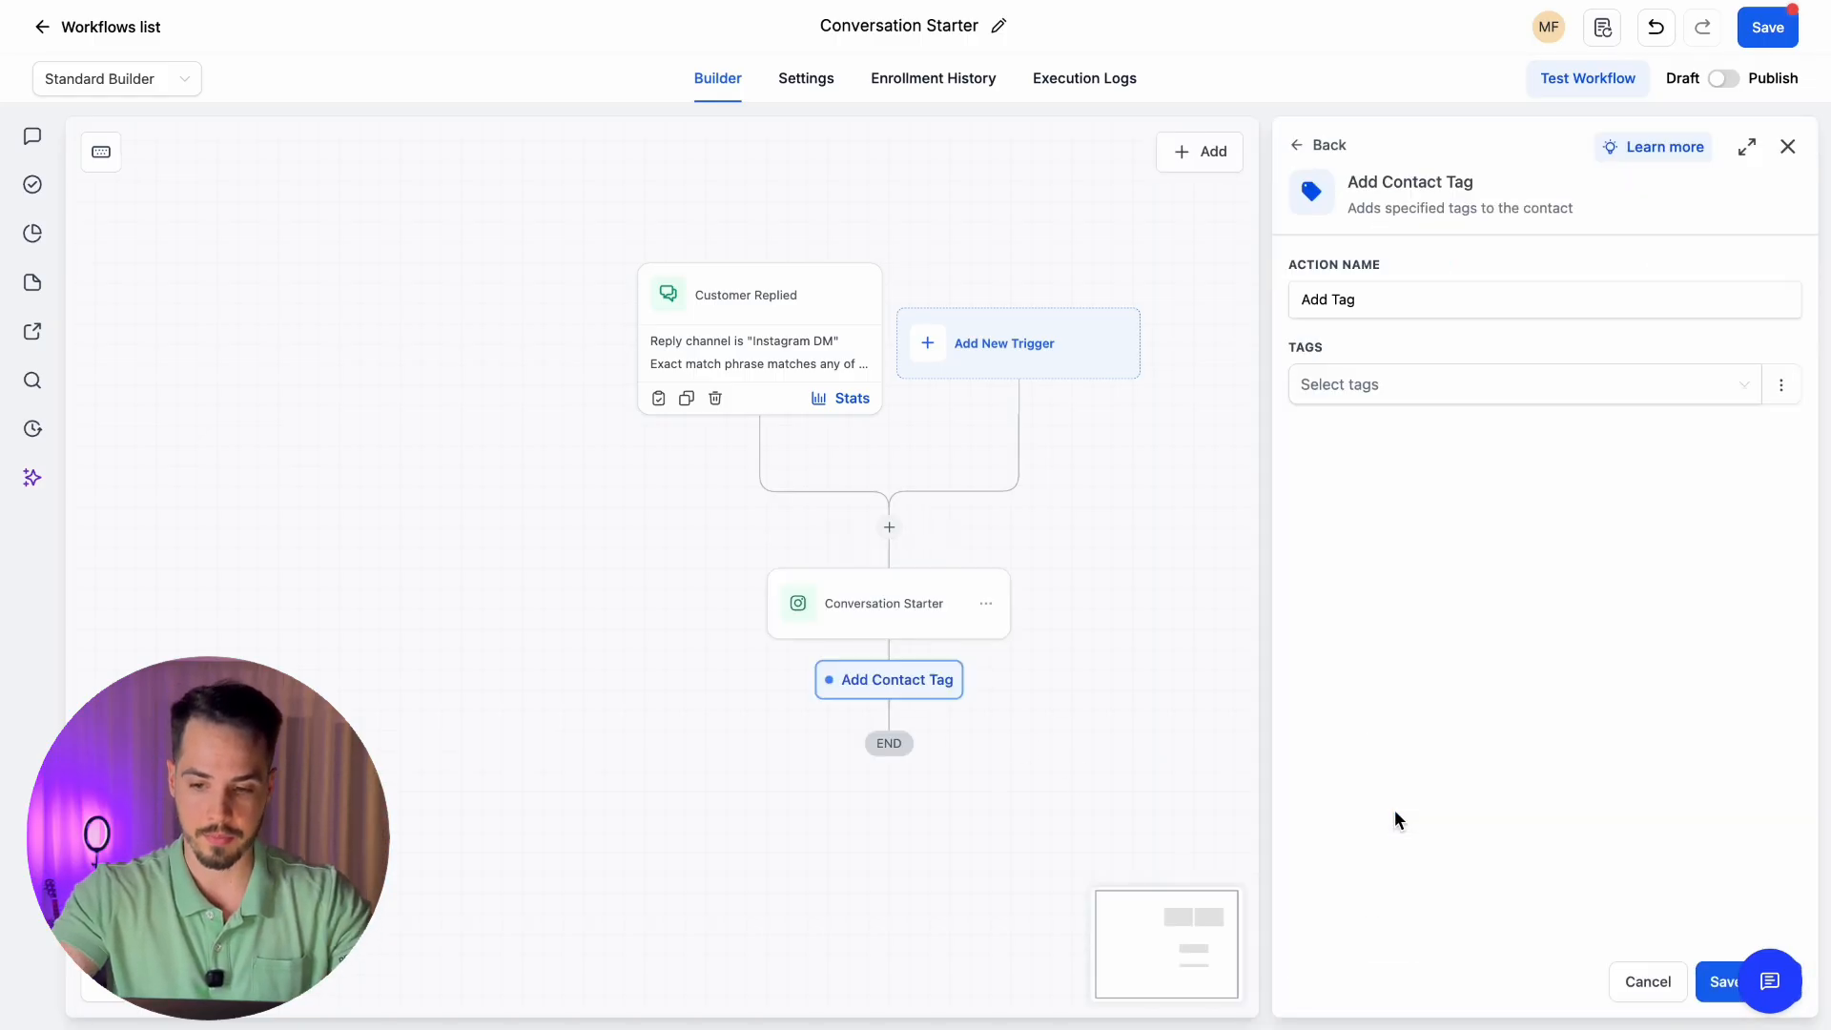
left_click(1394, 384)
type("acte")
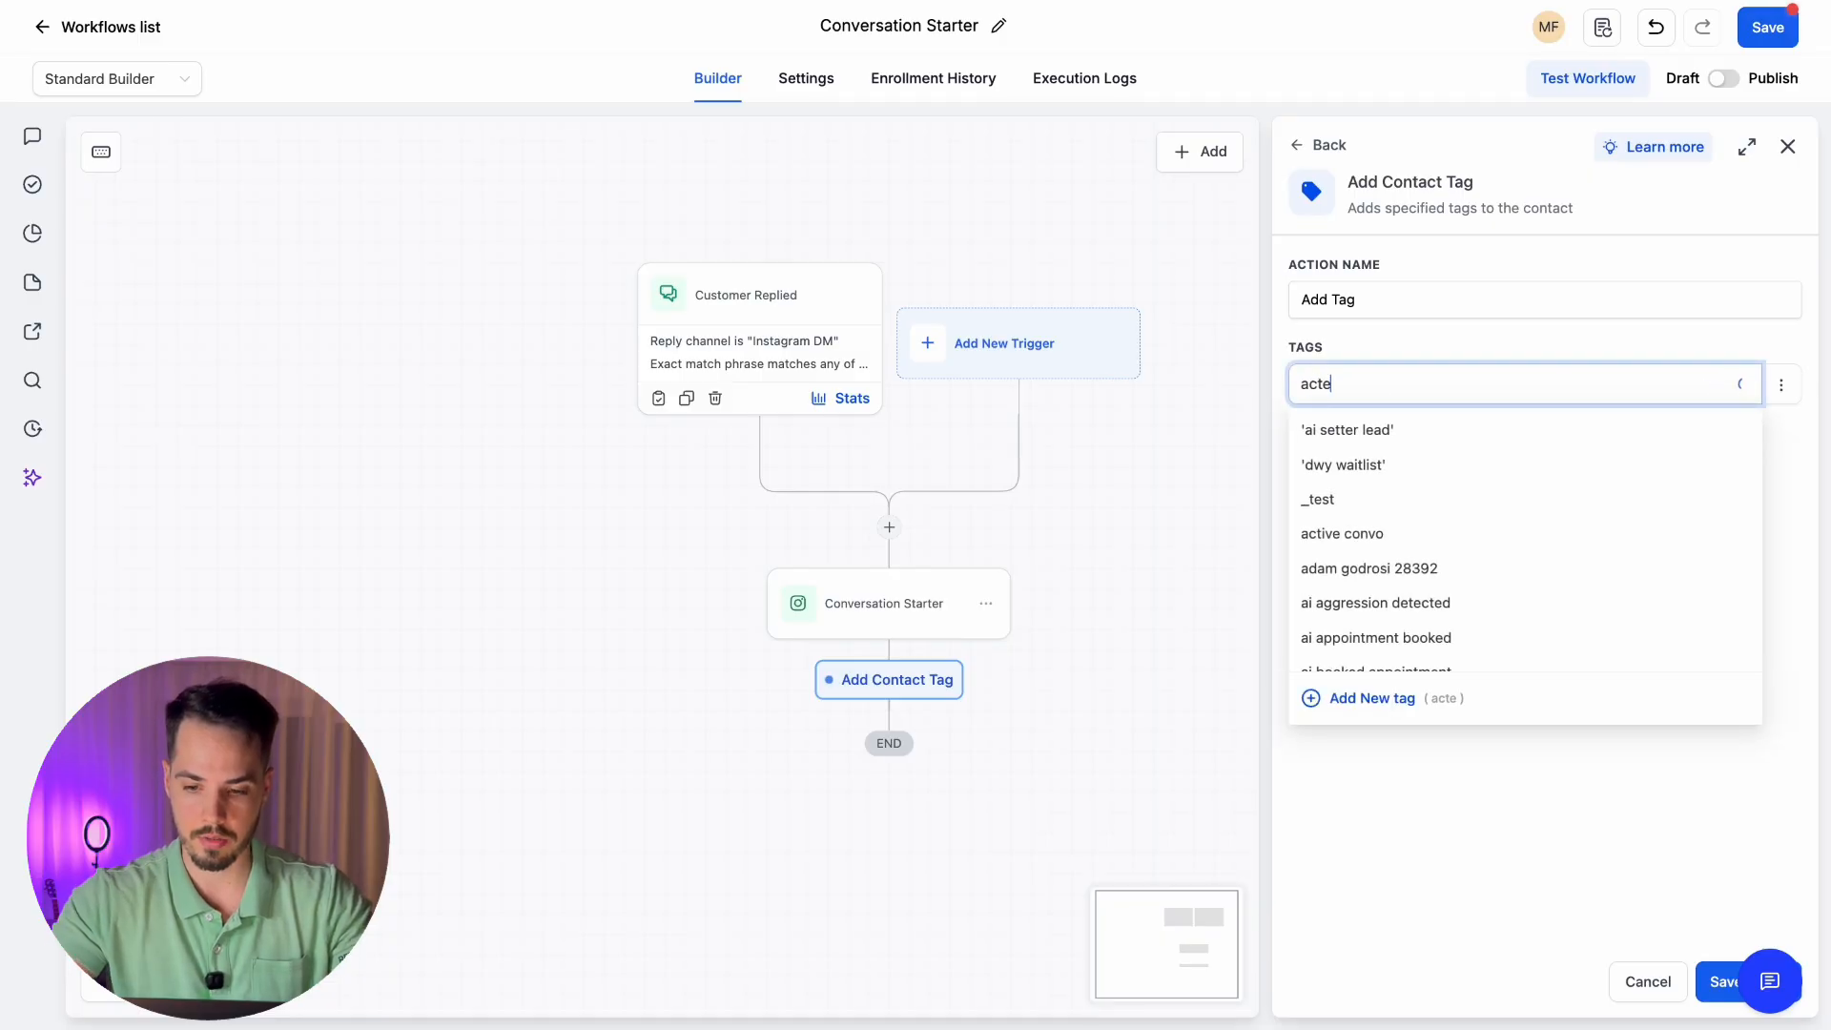
type("di")
left_click(1362, 438)
left_click(1717, 982)
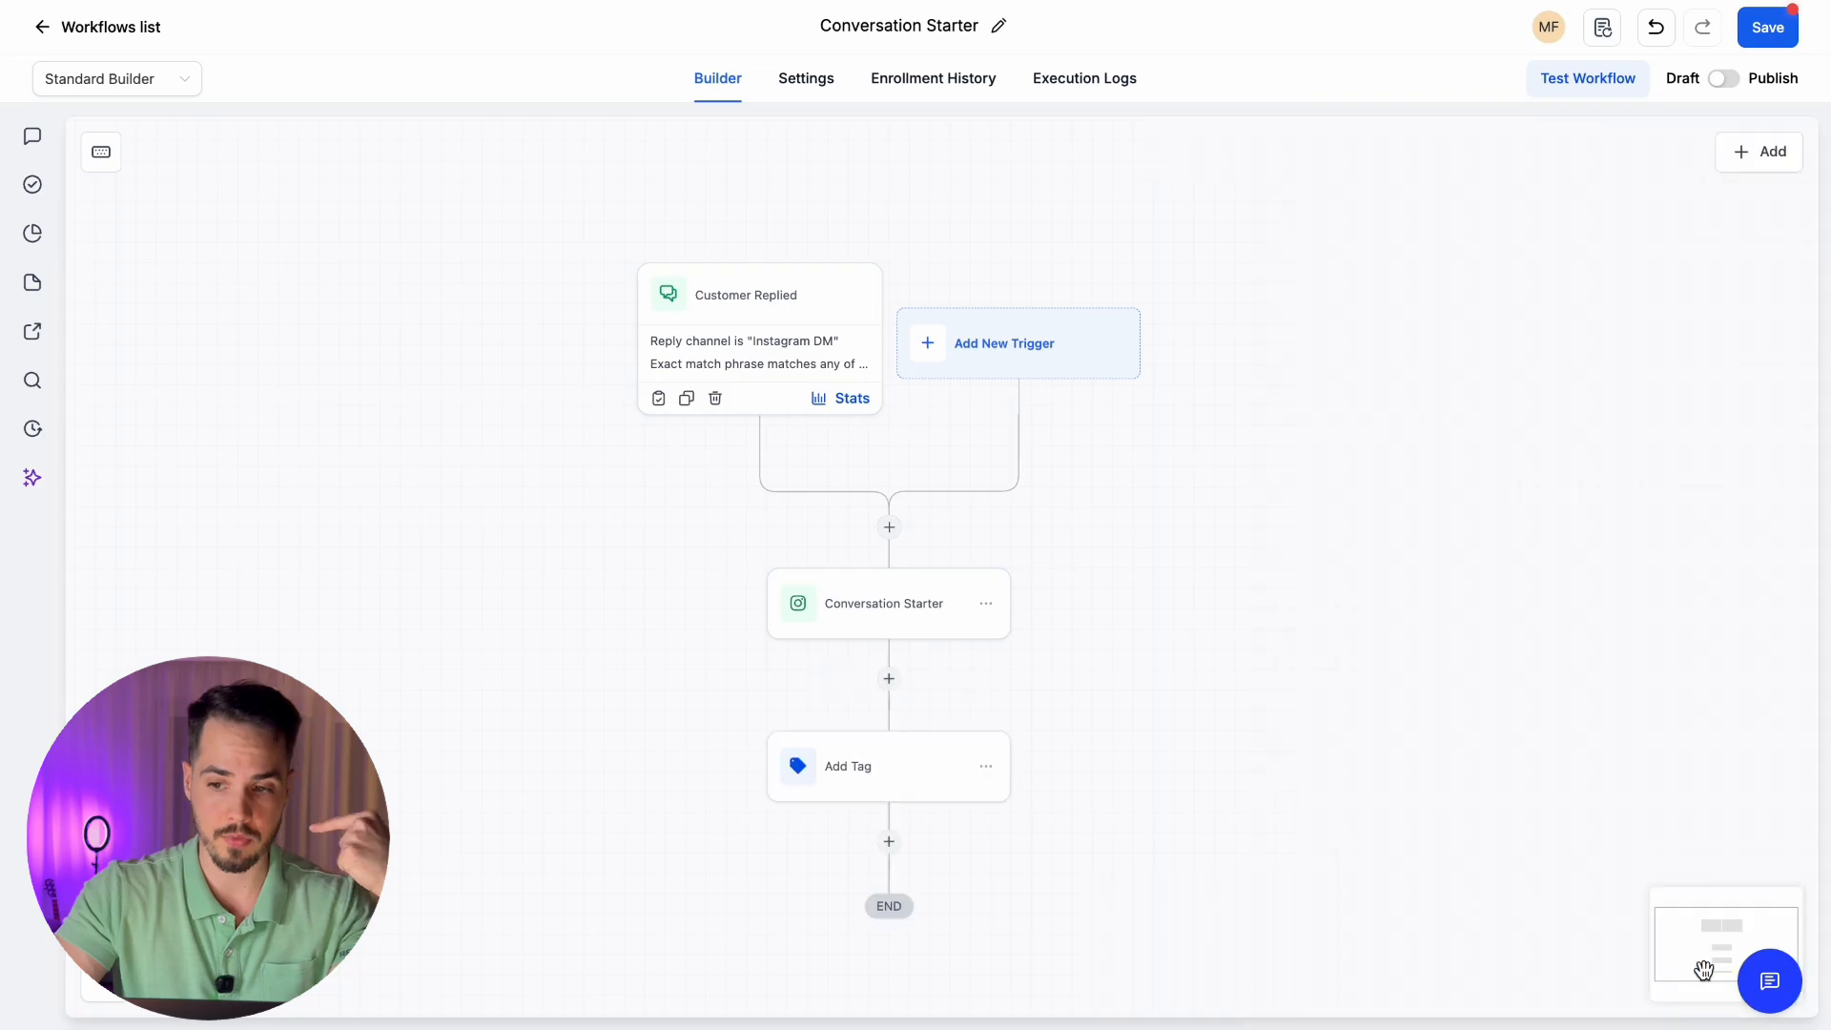
left_click(1725, 80)
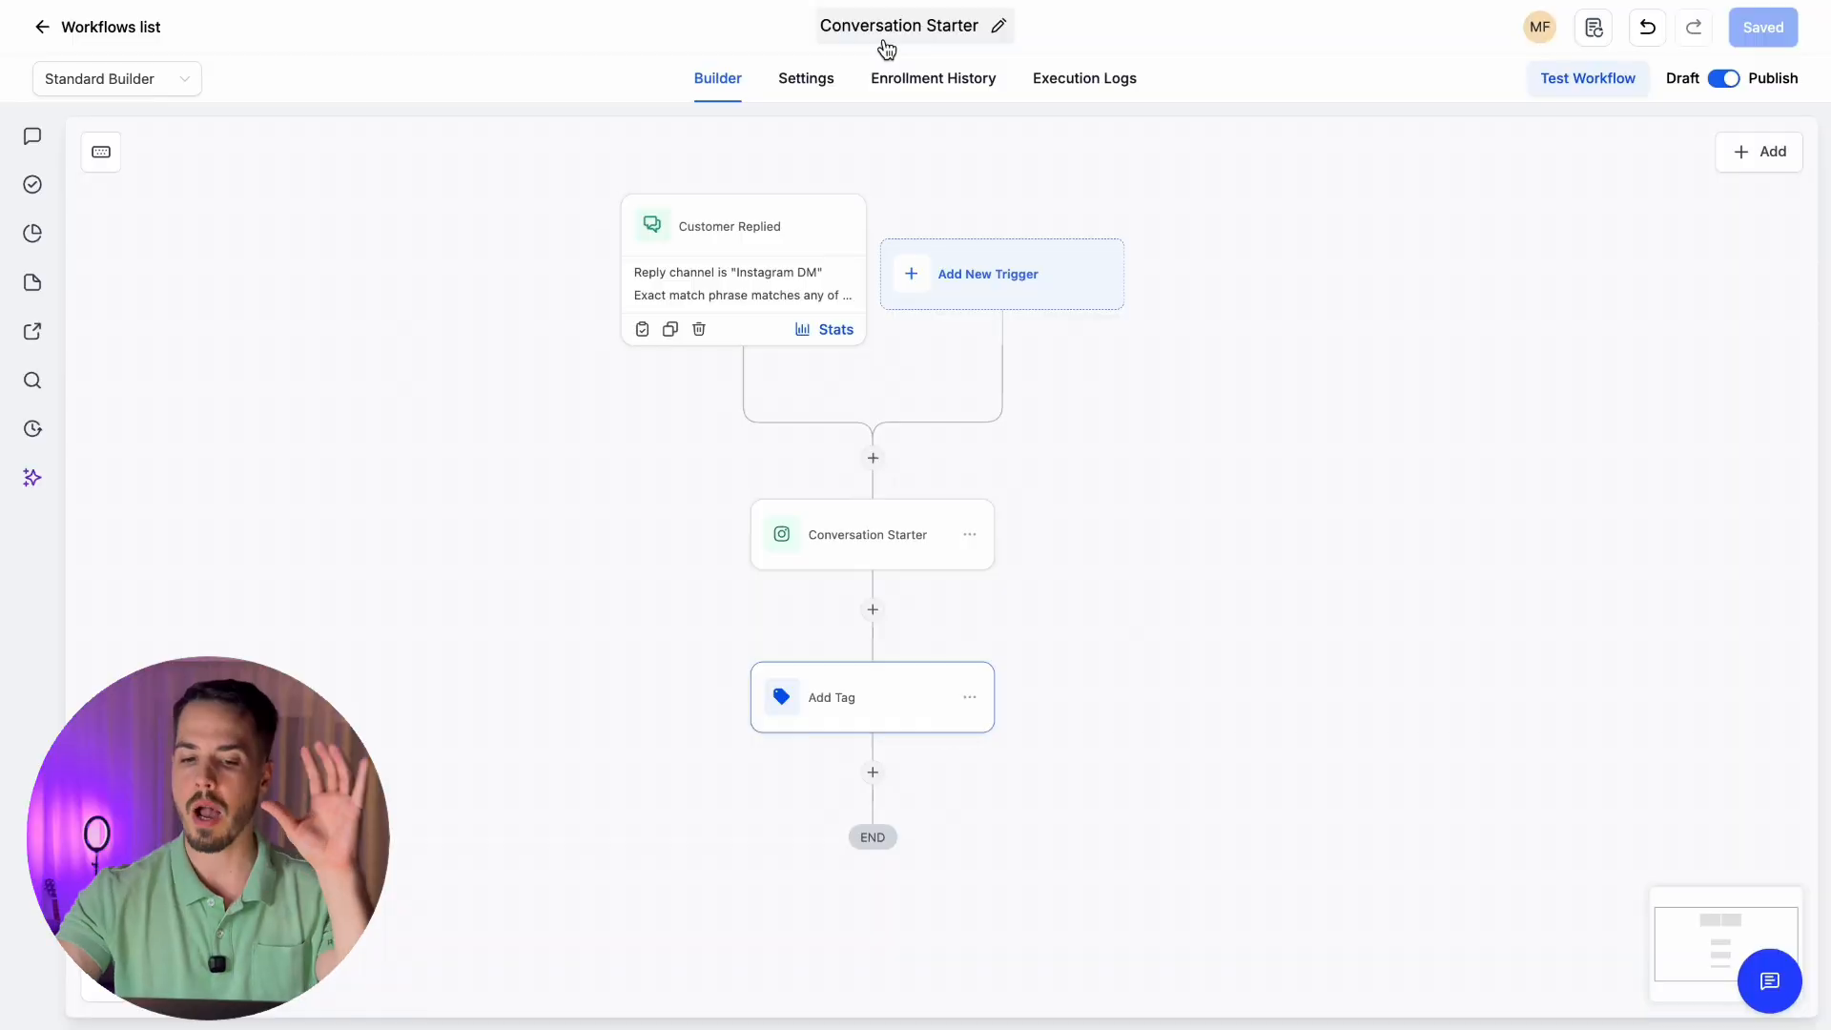
Review the Conversation Starter DM's message and the tag assigned by the Add Tag action
left_click(811, 542)
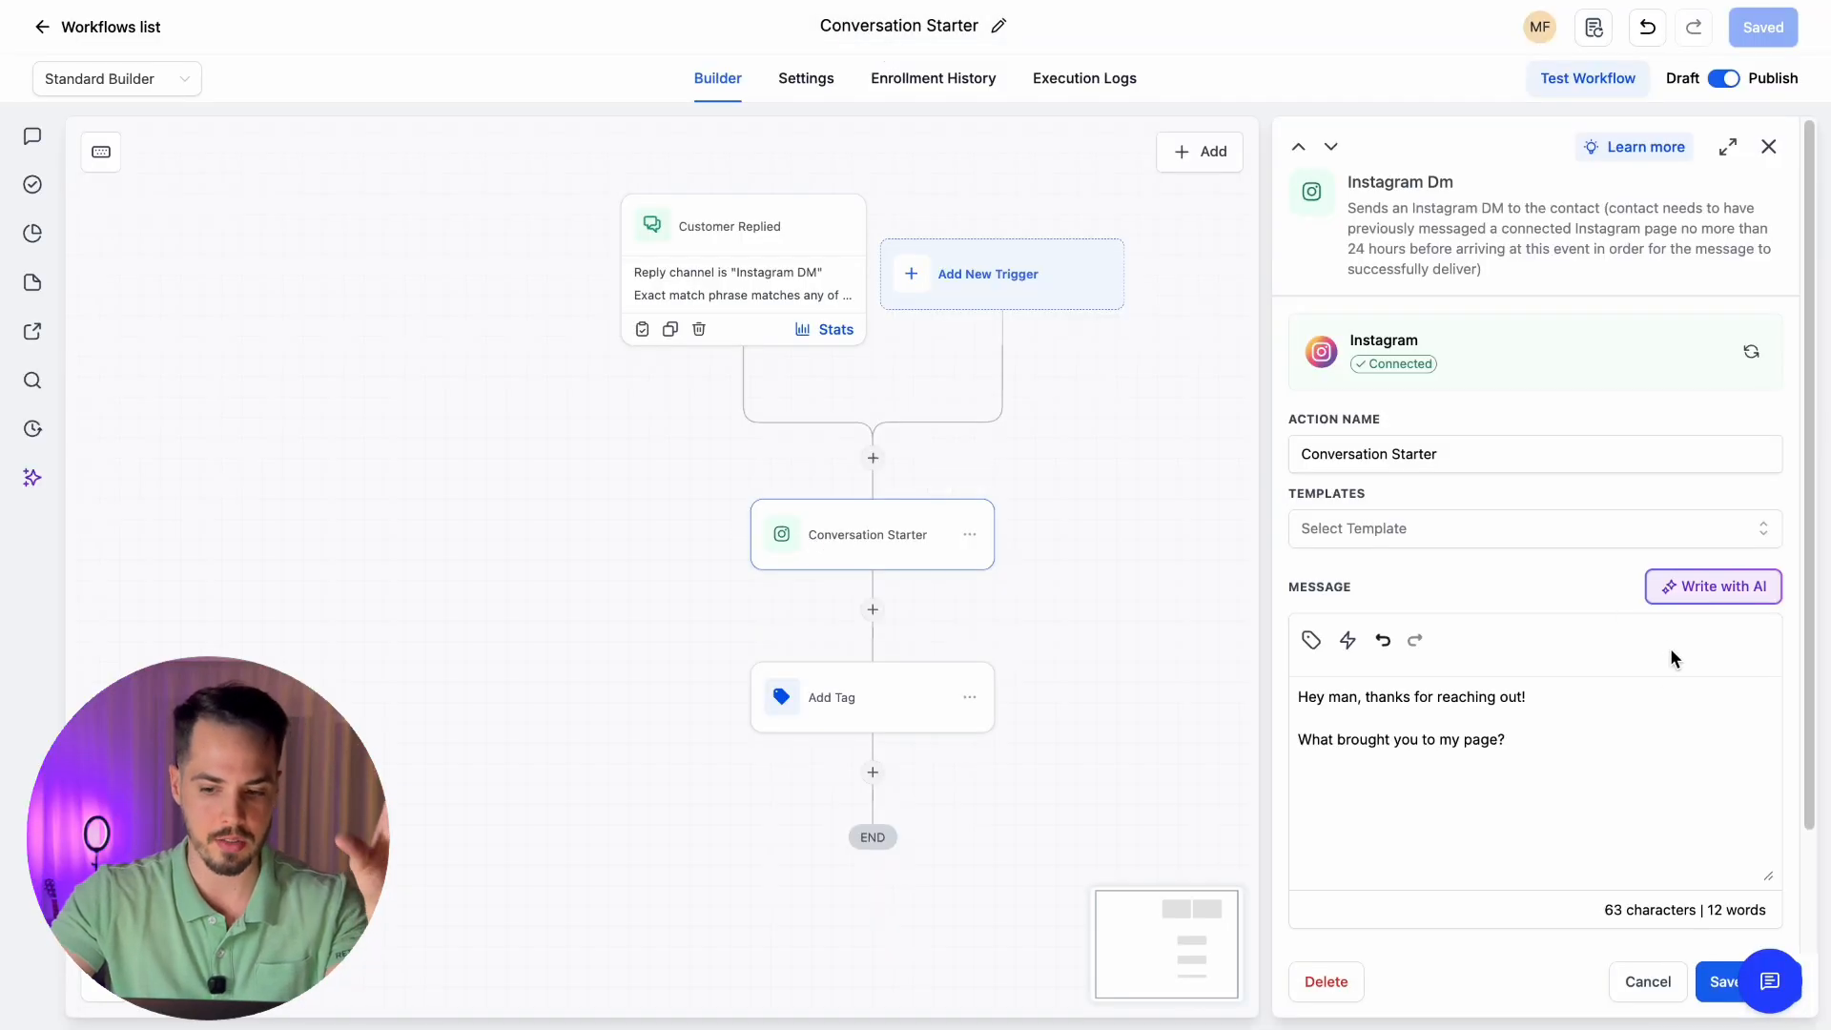
left_click_drag(1567, 739, 1149, 650)
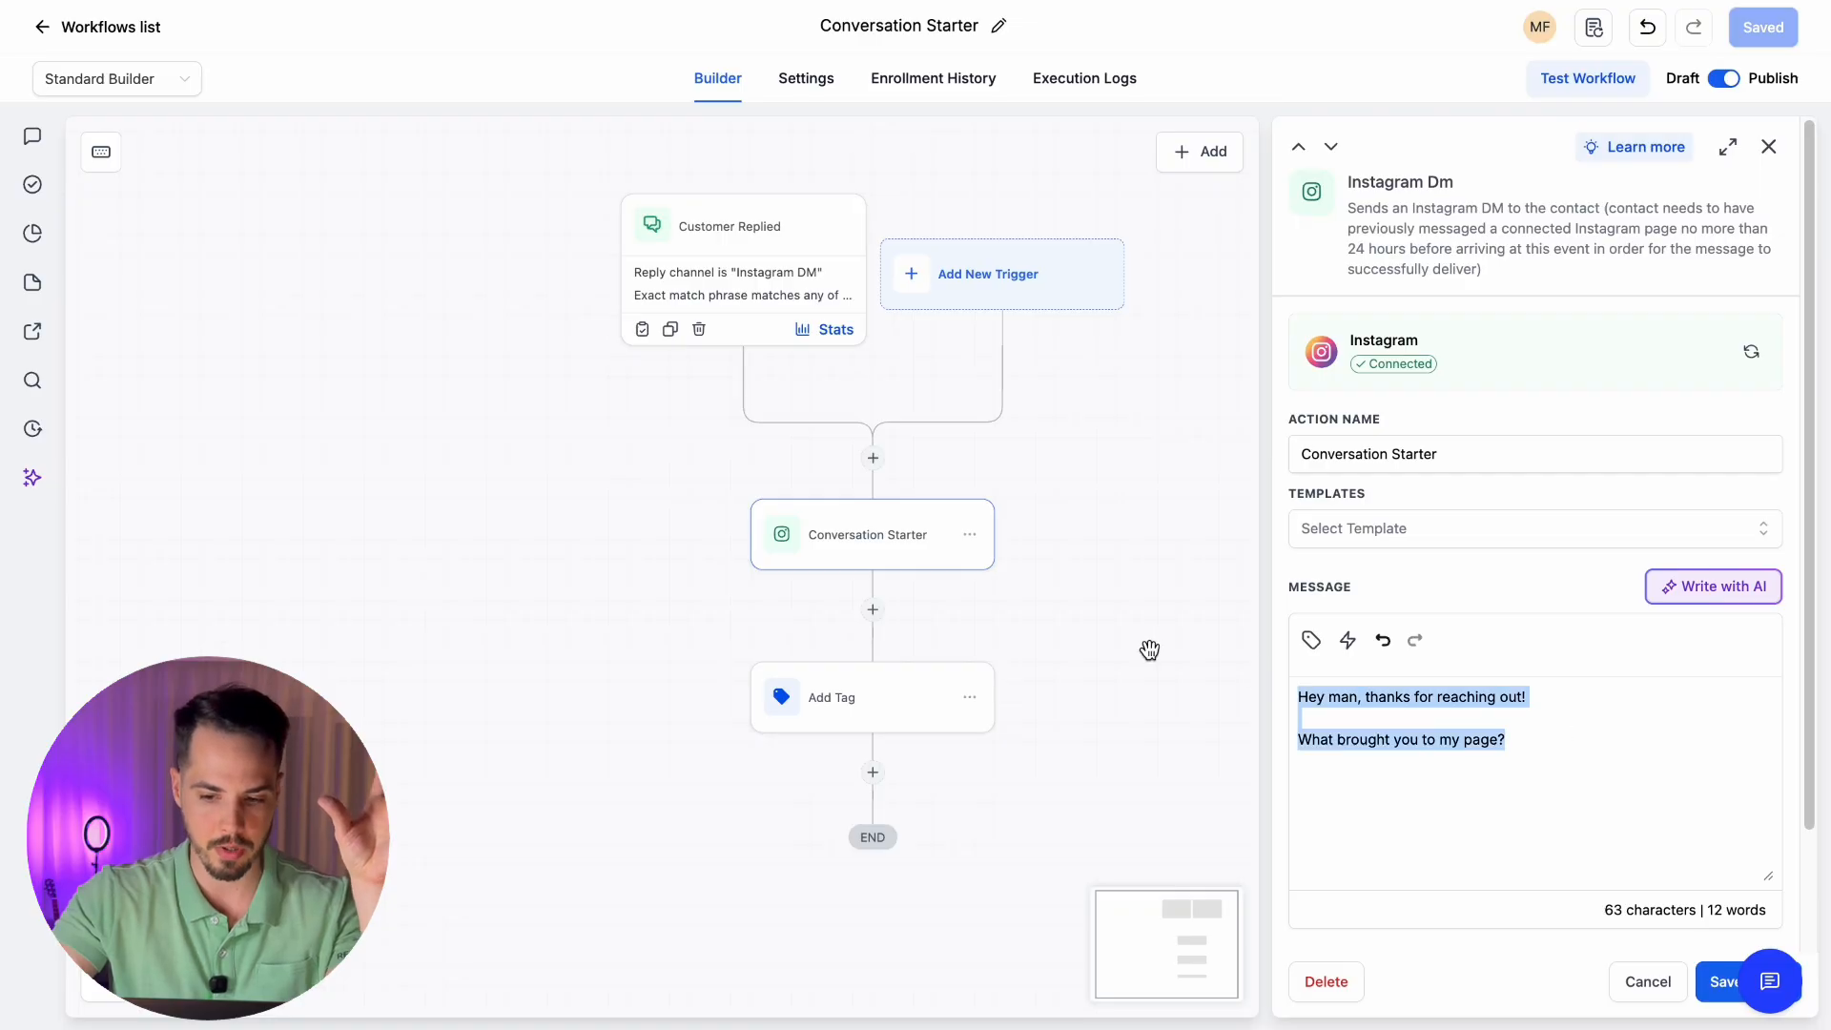
left_click(810, 706)
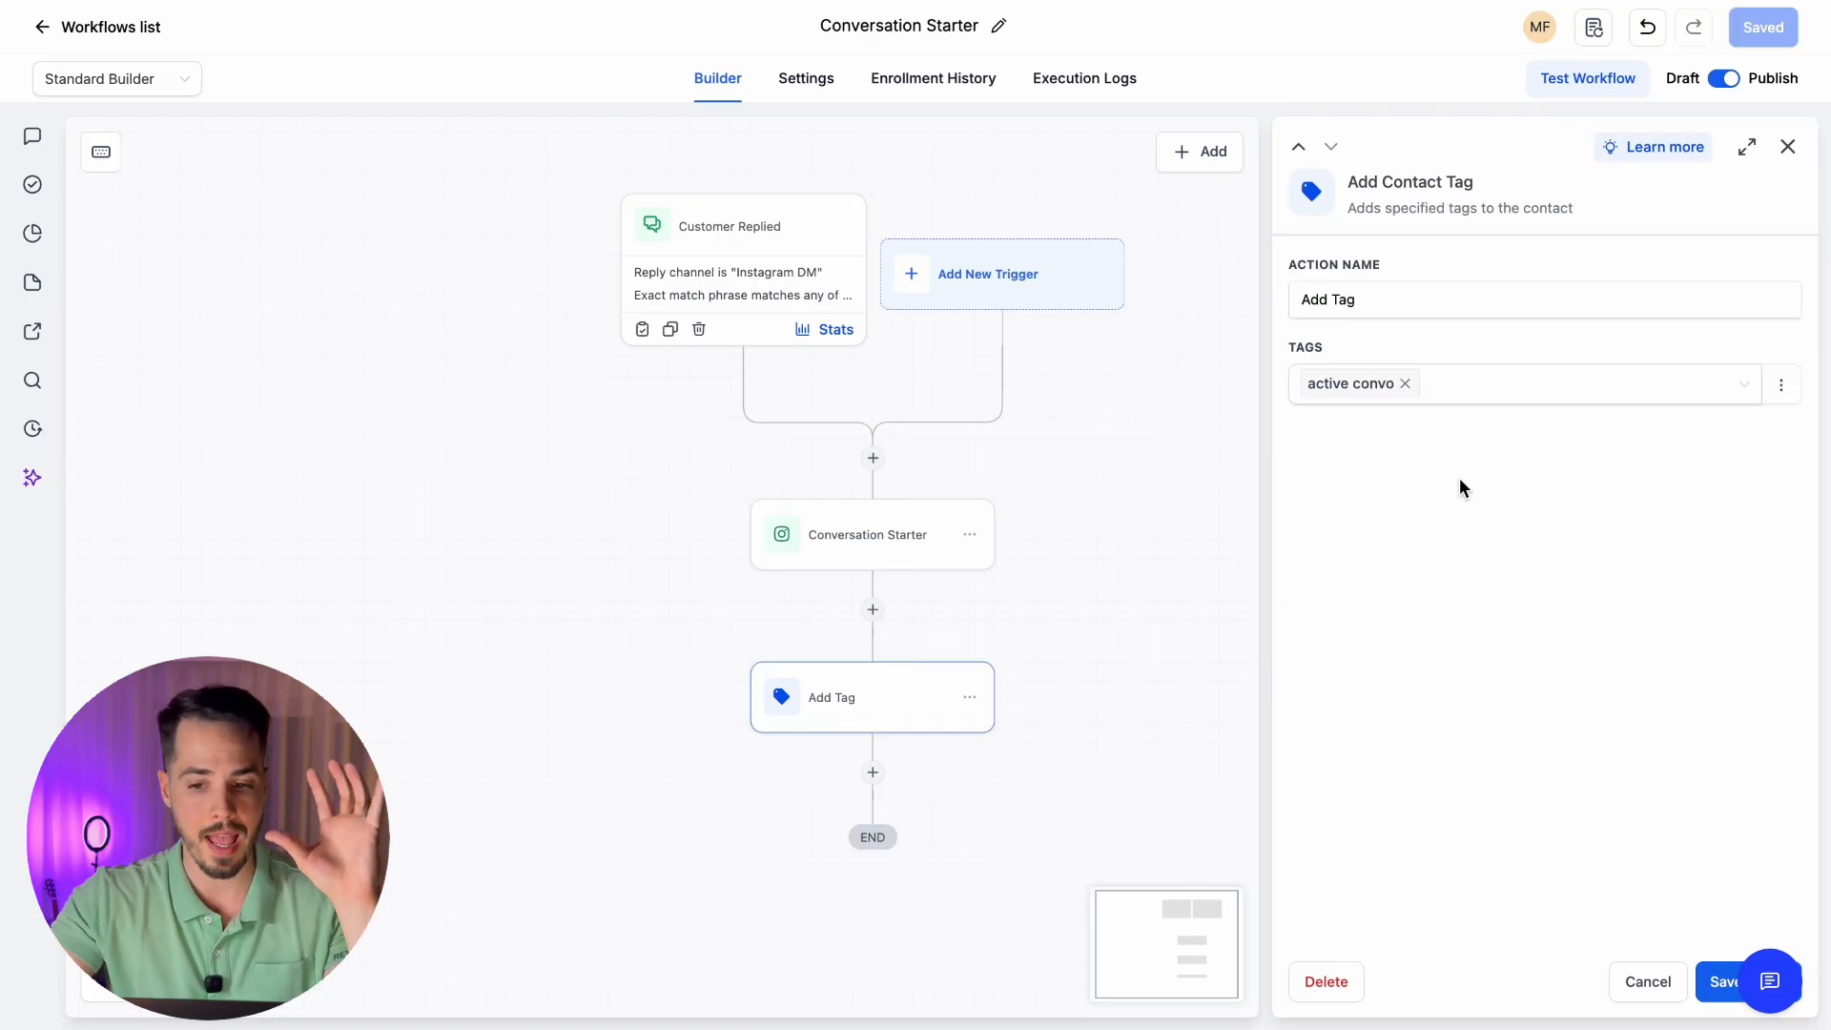
Open the Follow-up YT workflow and review its trigger, its sequence of waits and DMs, and the first wait's settings
left_click(87, 34)
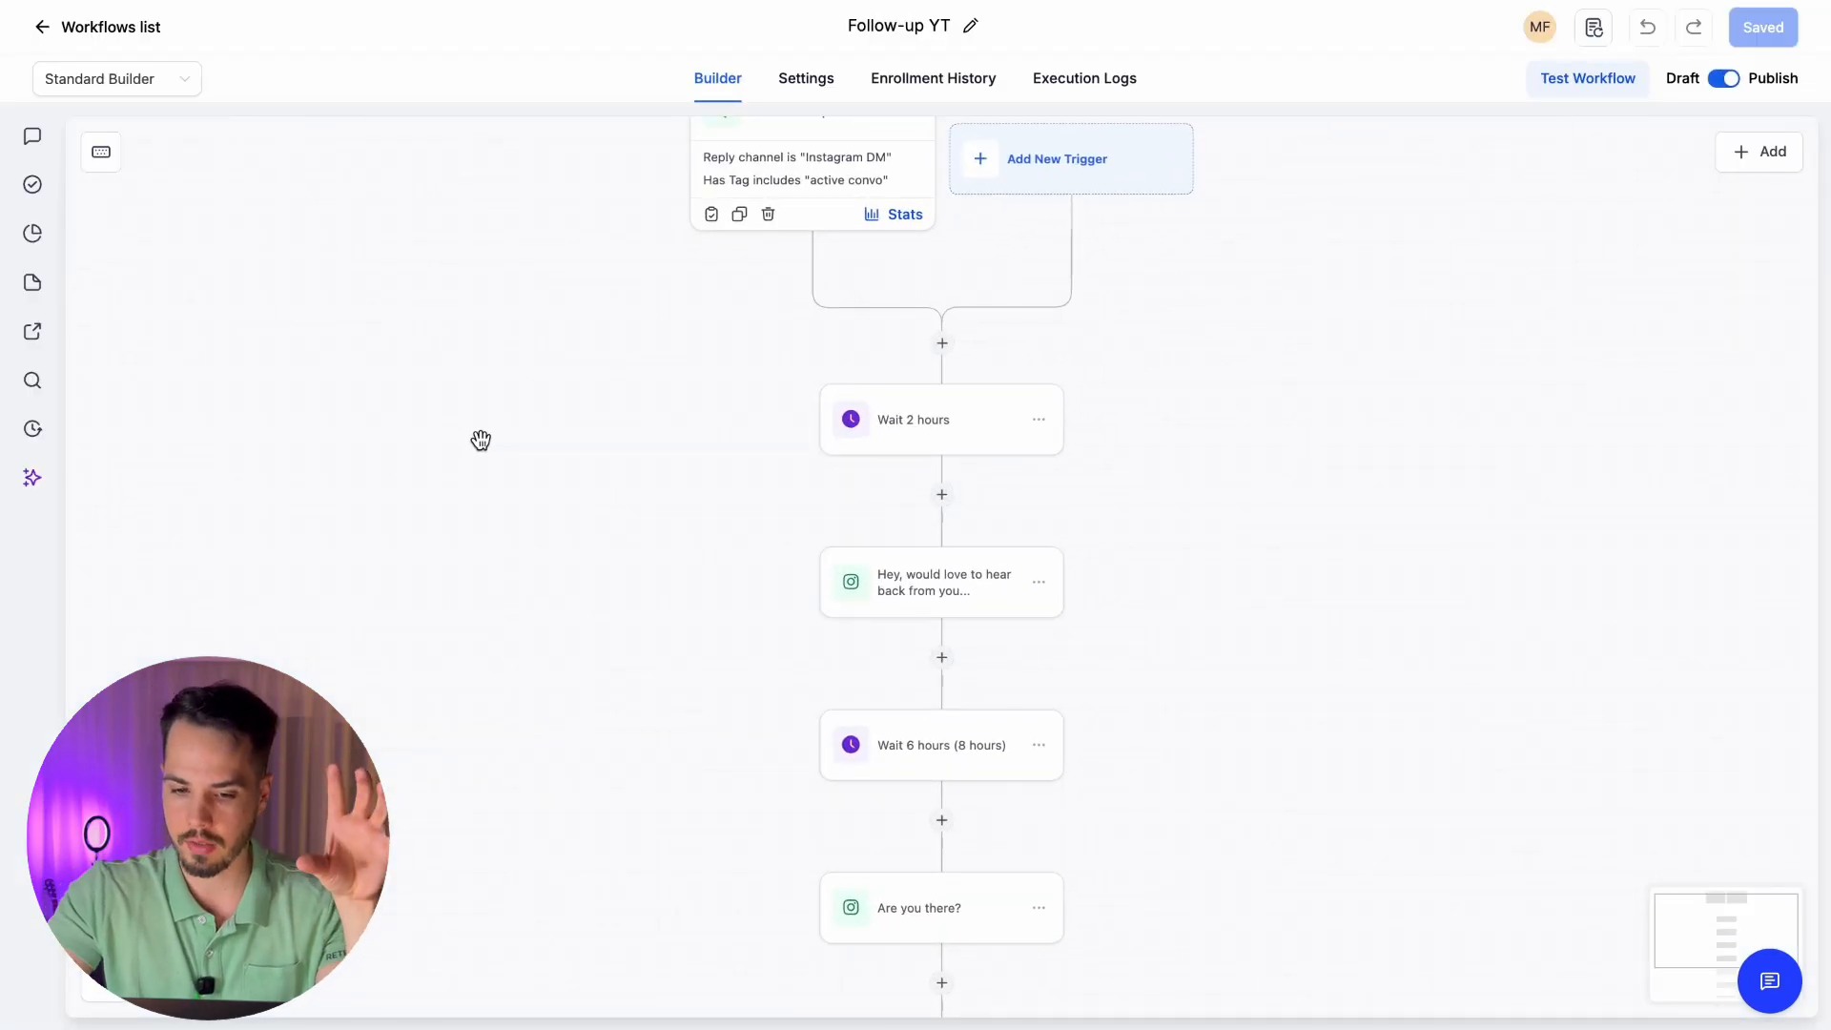
scroll(478, 437, "down", 3)
scroll(867, 319, "up", 3)
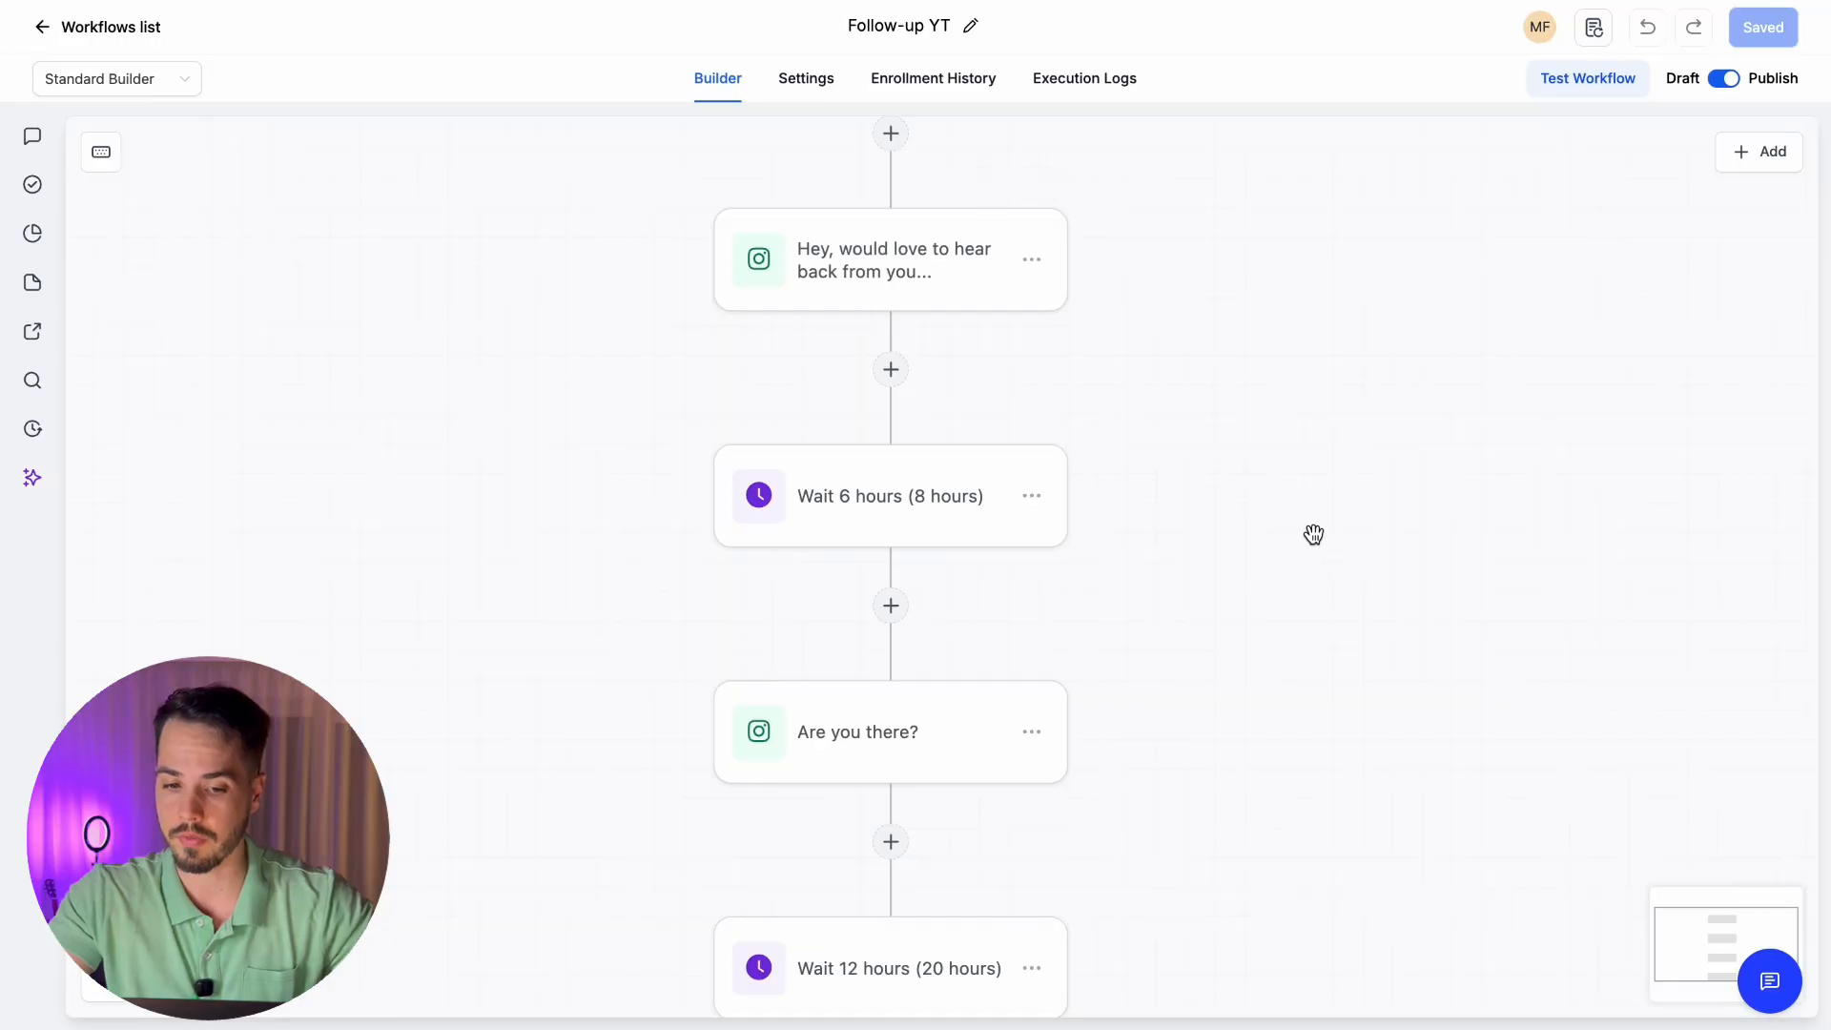
left_click_drag(1317, 544, 1297, 327)
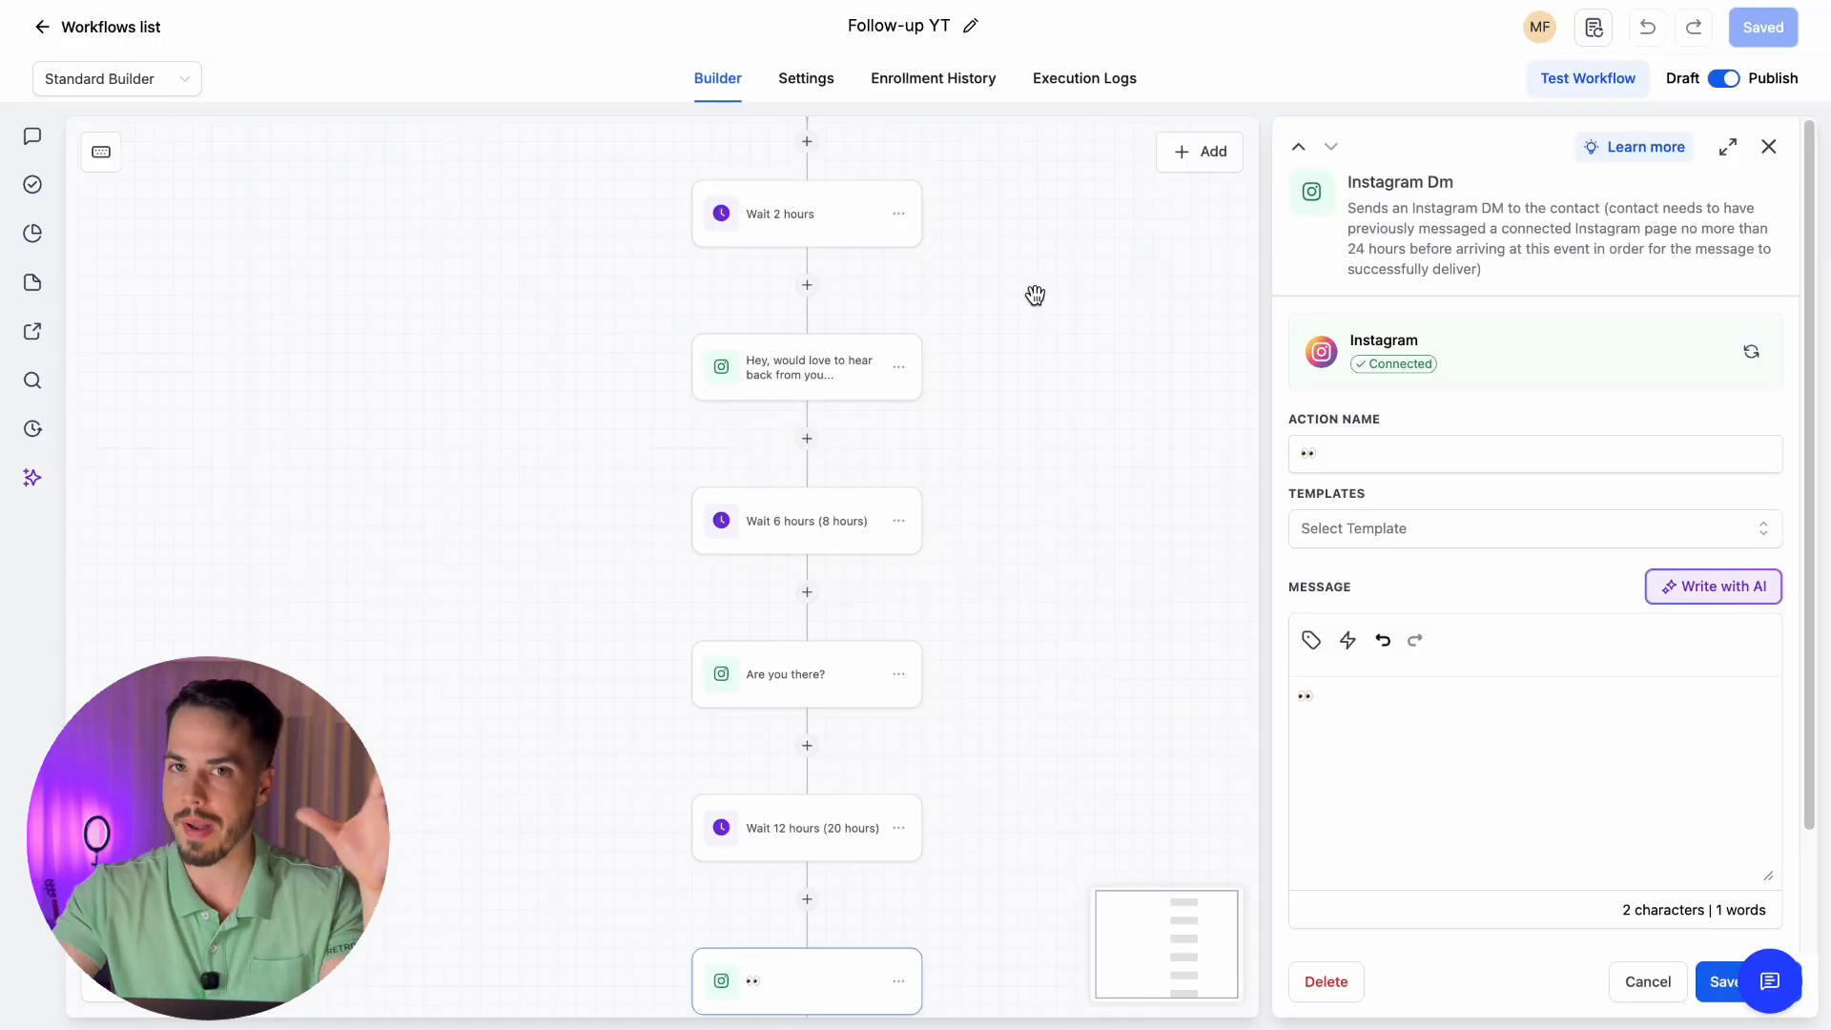
left_click_drag(1043, 237, 1049, 526)
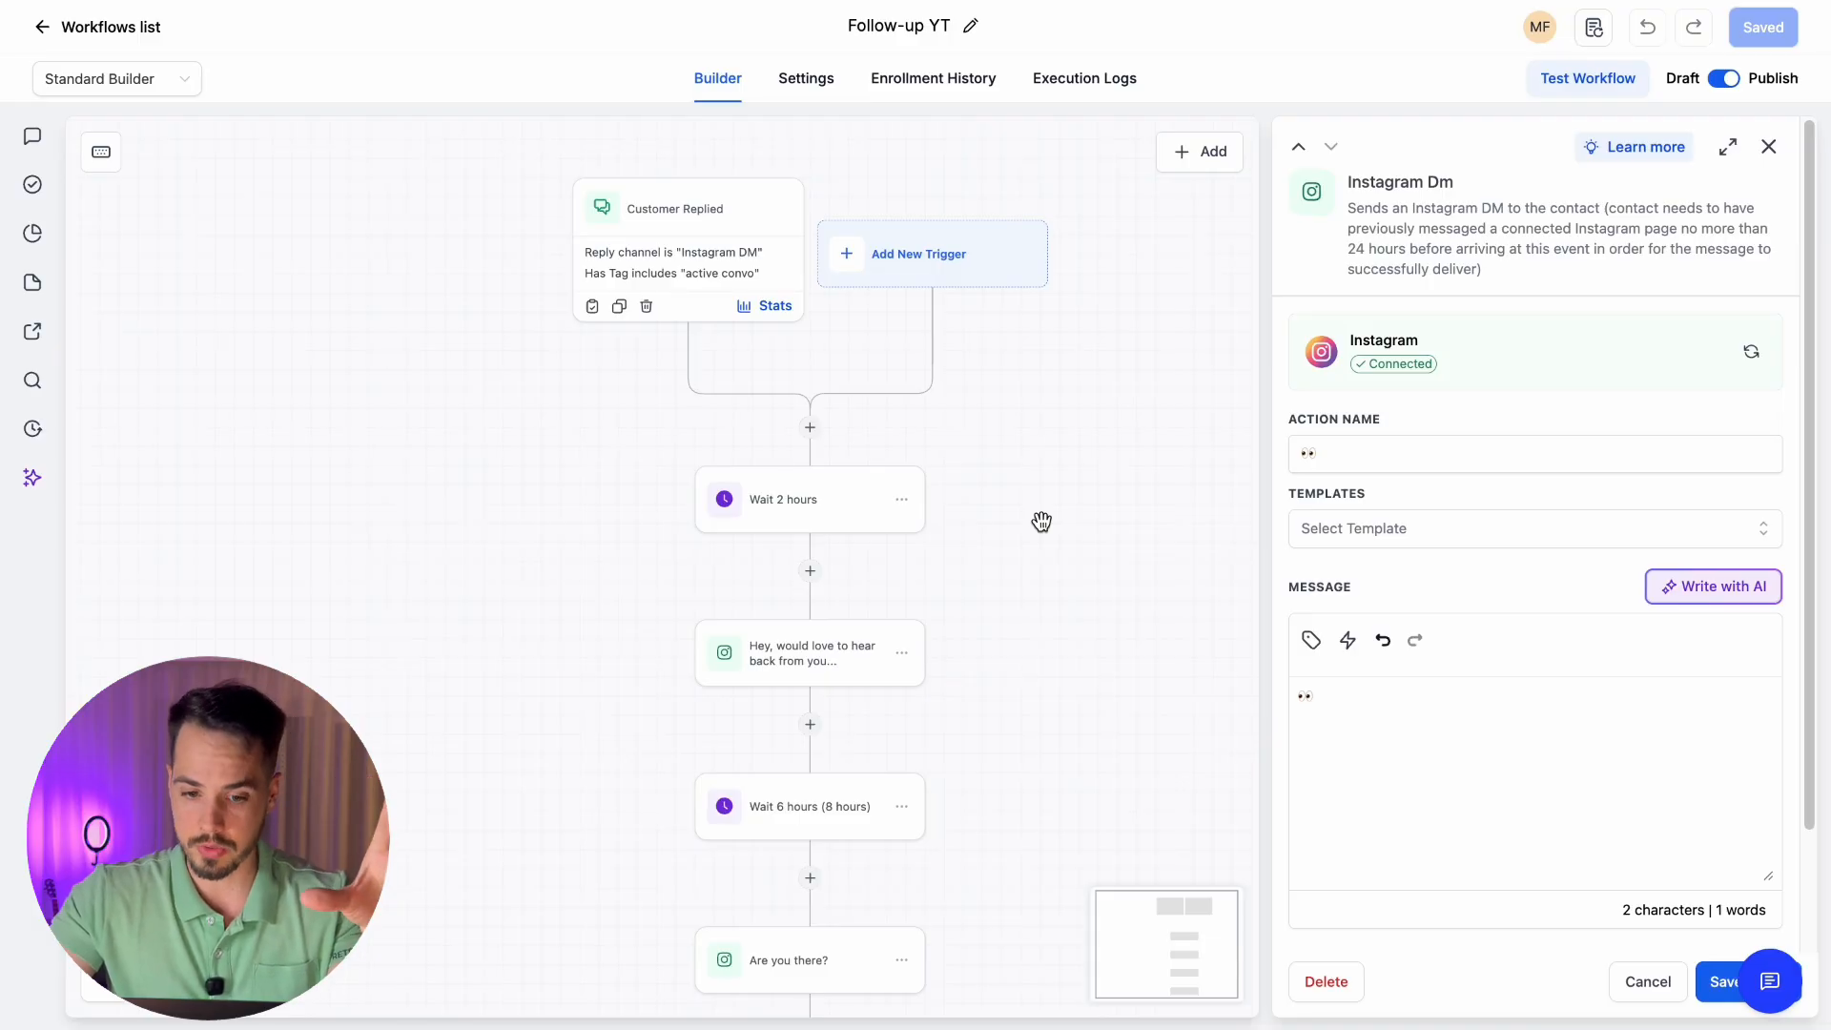
left_click(766, 495)
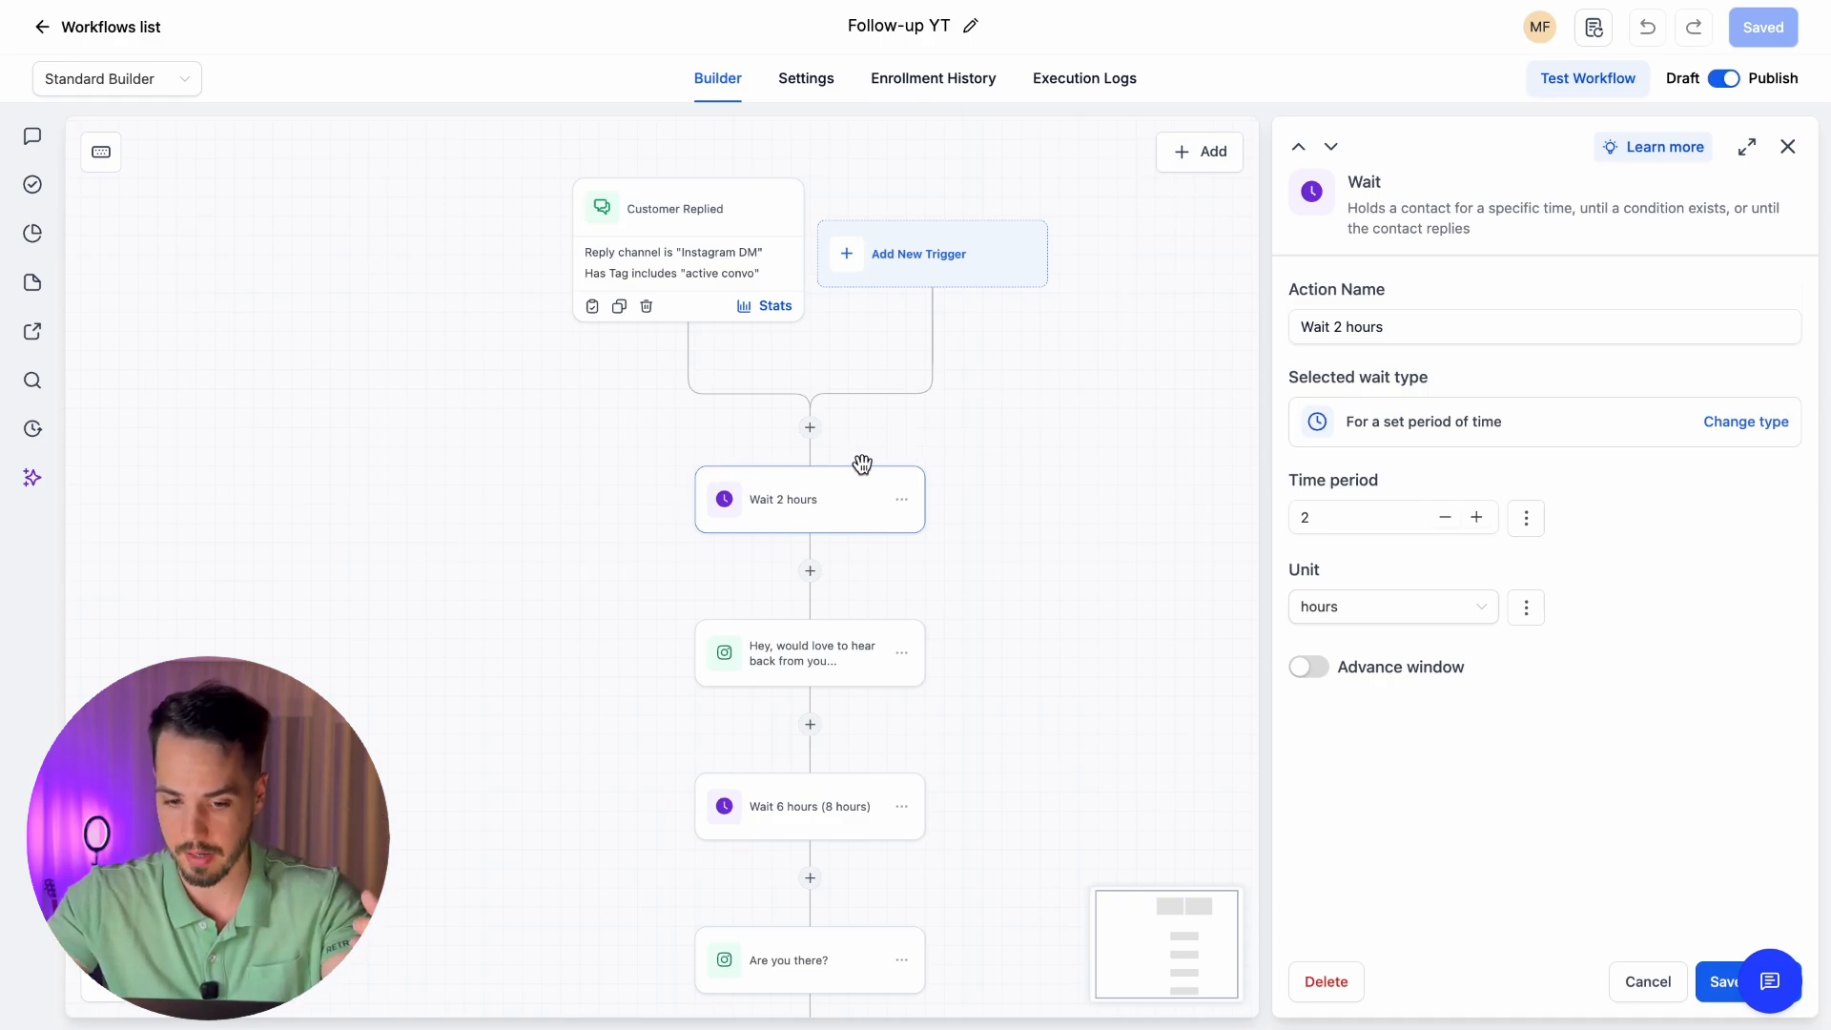
Return to the workflows list, create a new workflow, and name it "START/RESET Follow-up YT"
left_click(129, 35)
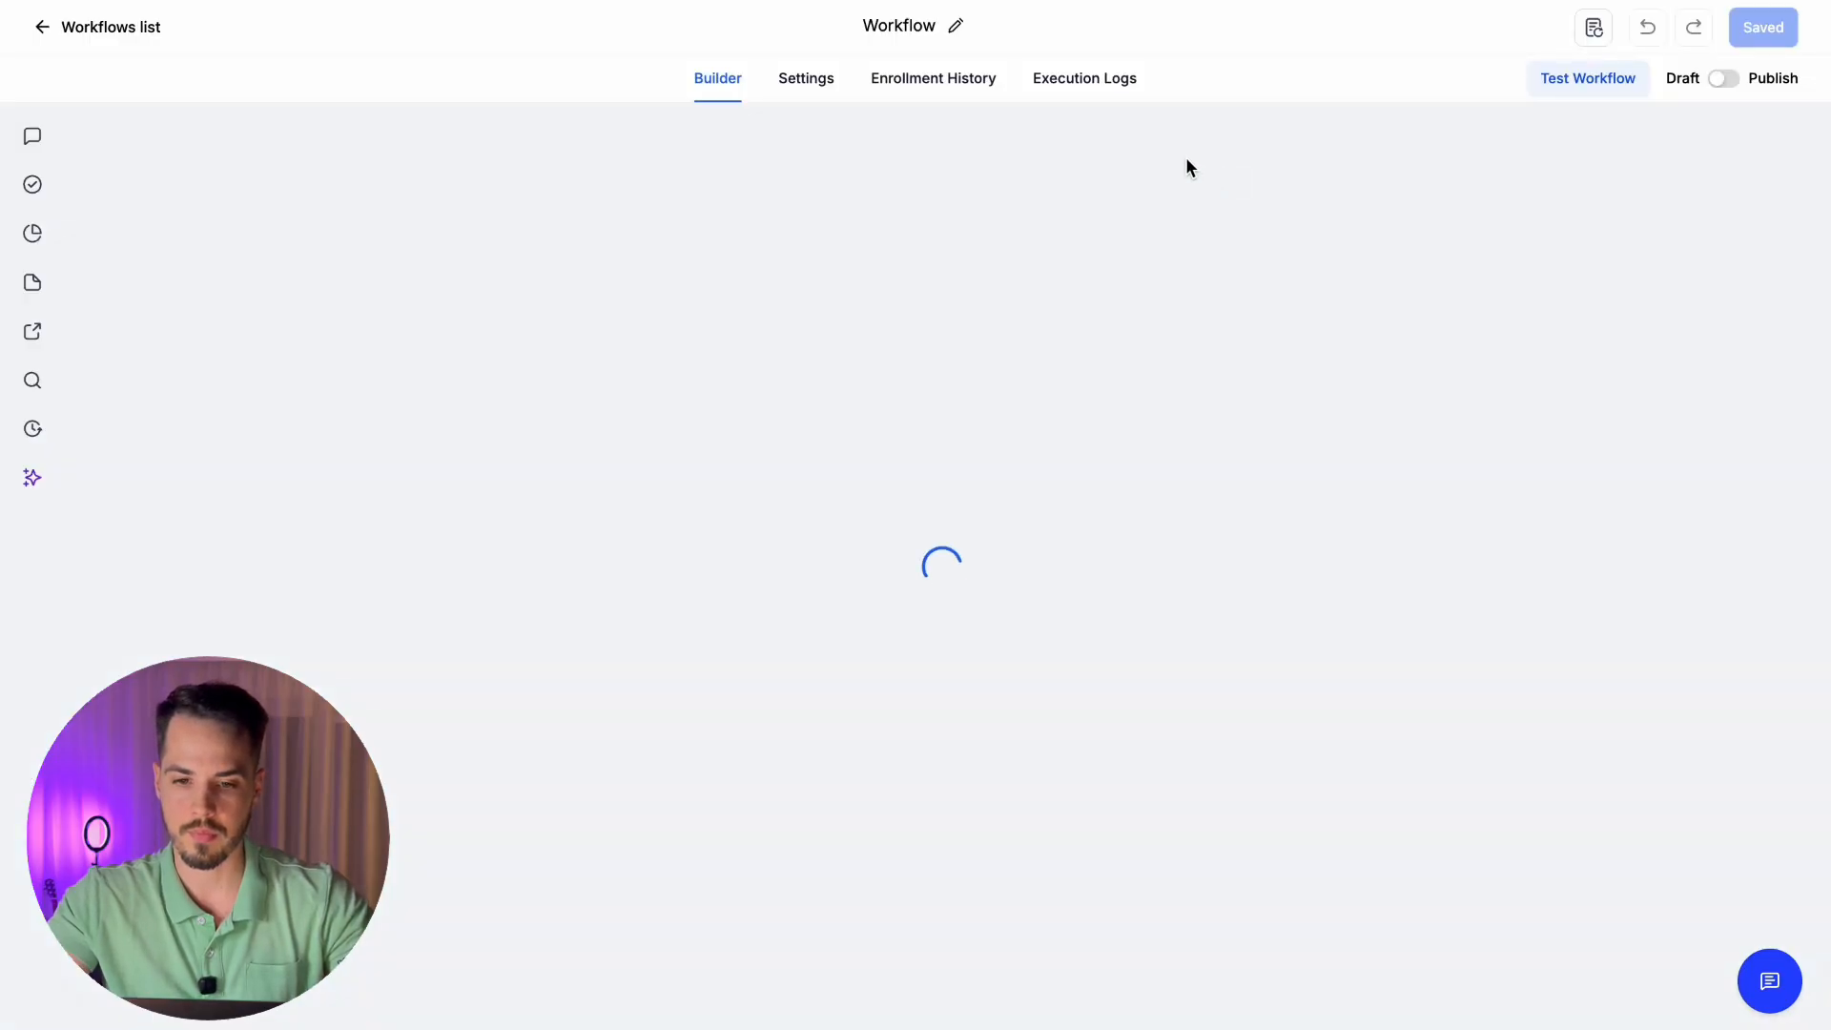
left_click(902, 29)
type("STA")
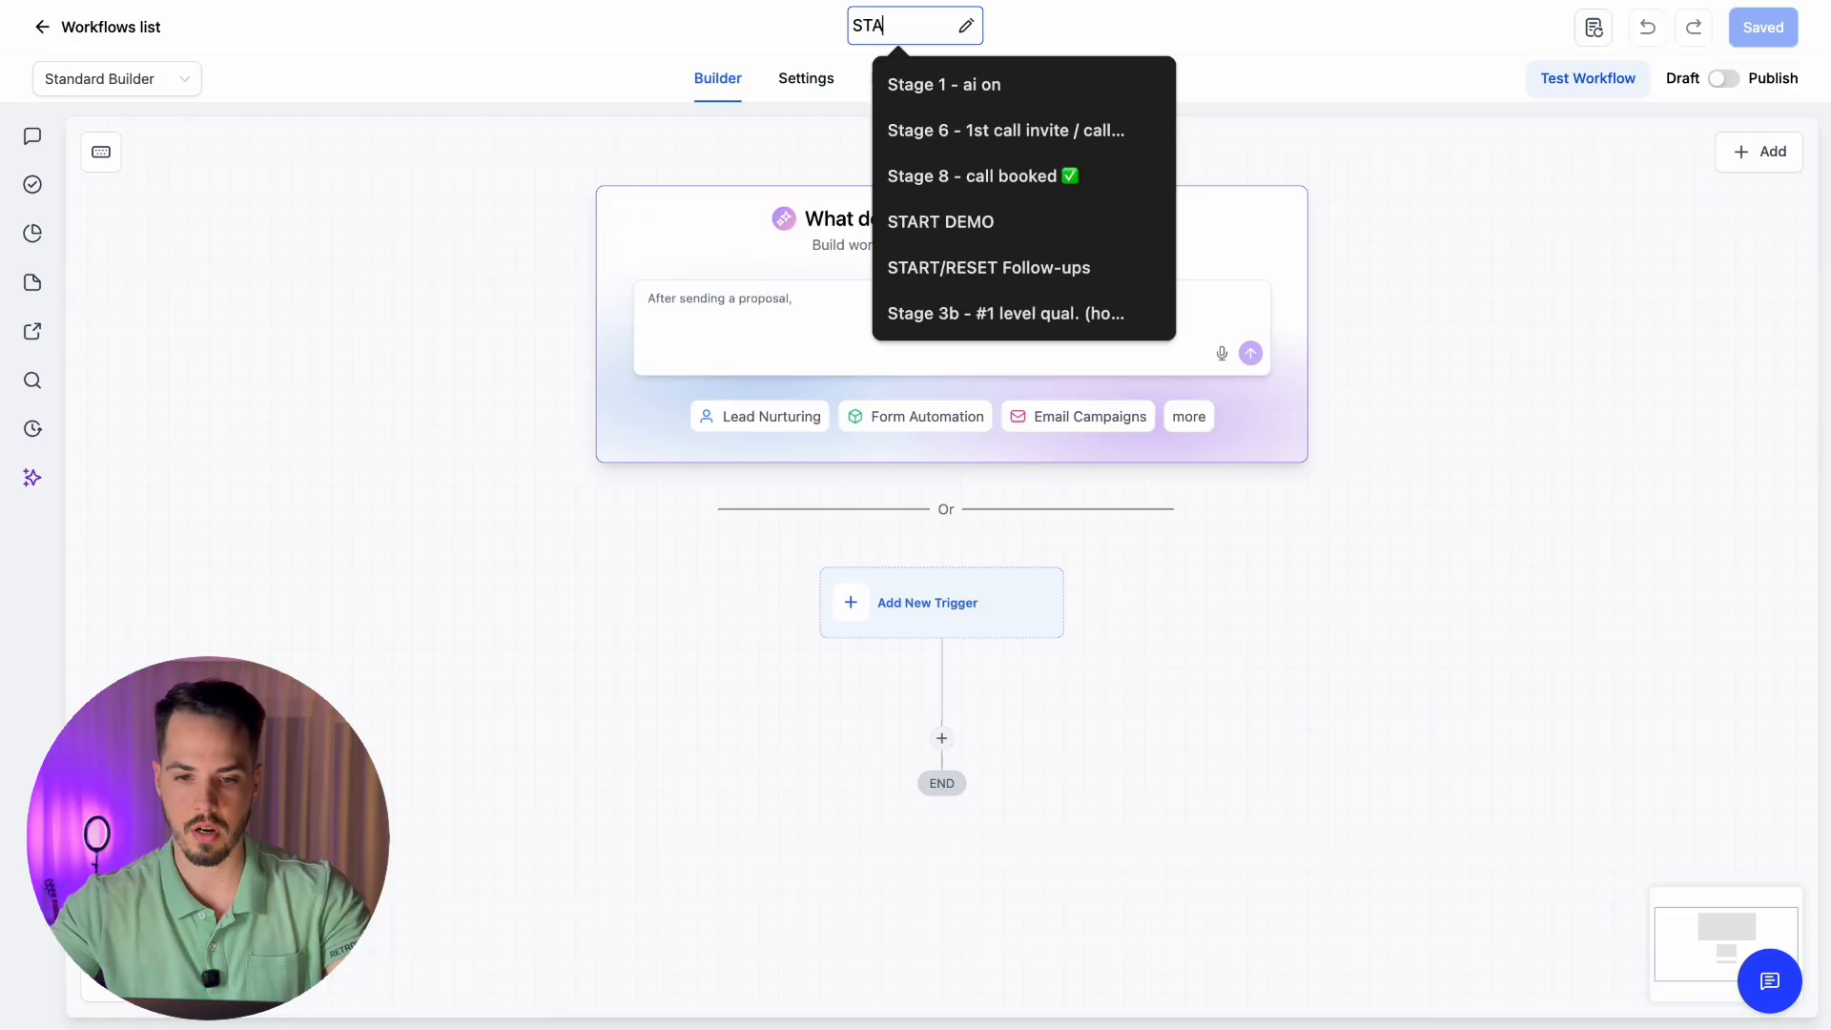
type("RT/RESET Follow-up YT")
key("Return")
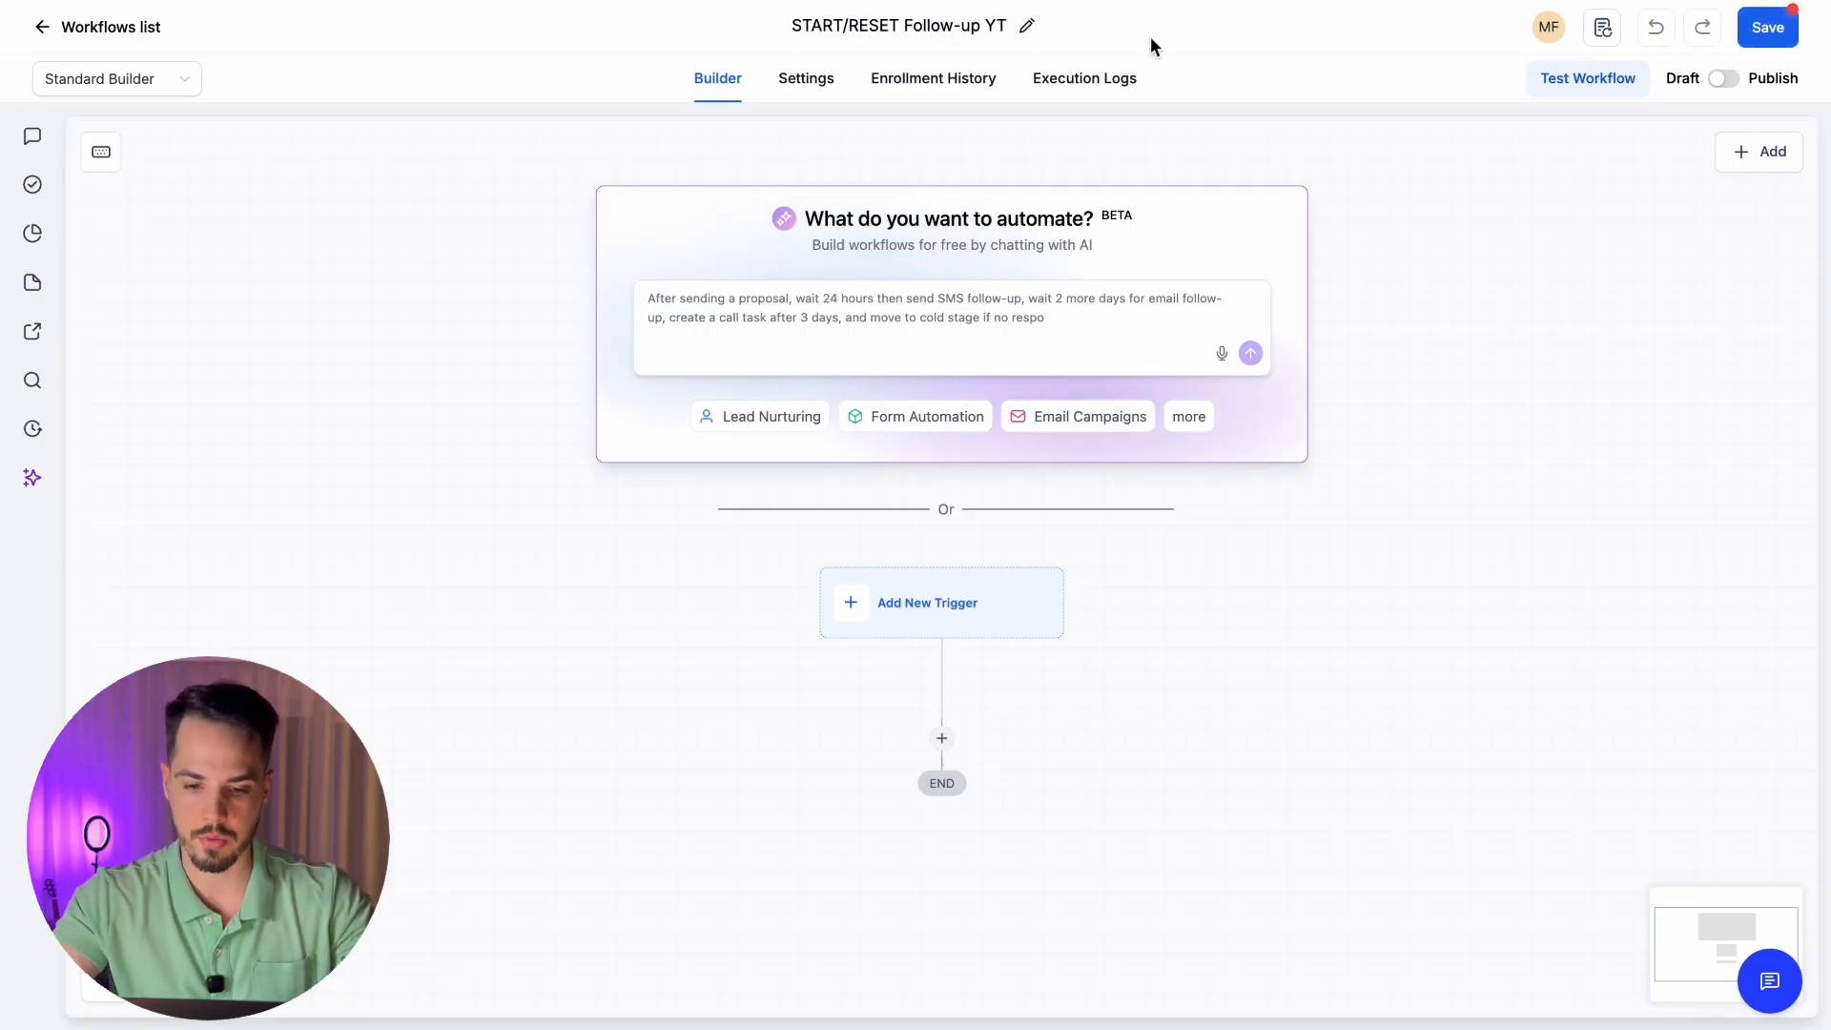
Add a Customer Replied trigger to the START/RESET workflow, filtered to the Instagram DM reply channel
scroll(1423, 536, "down", 3)
left_click(844, 291)
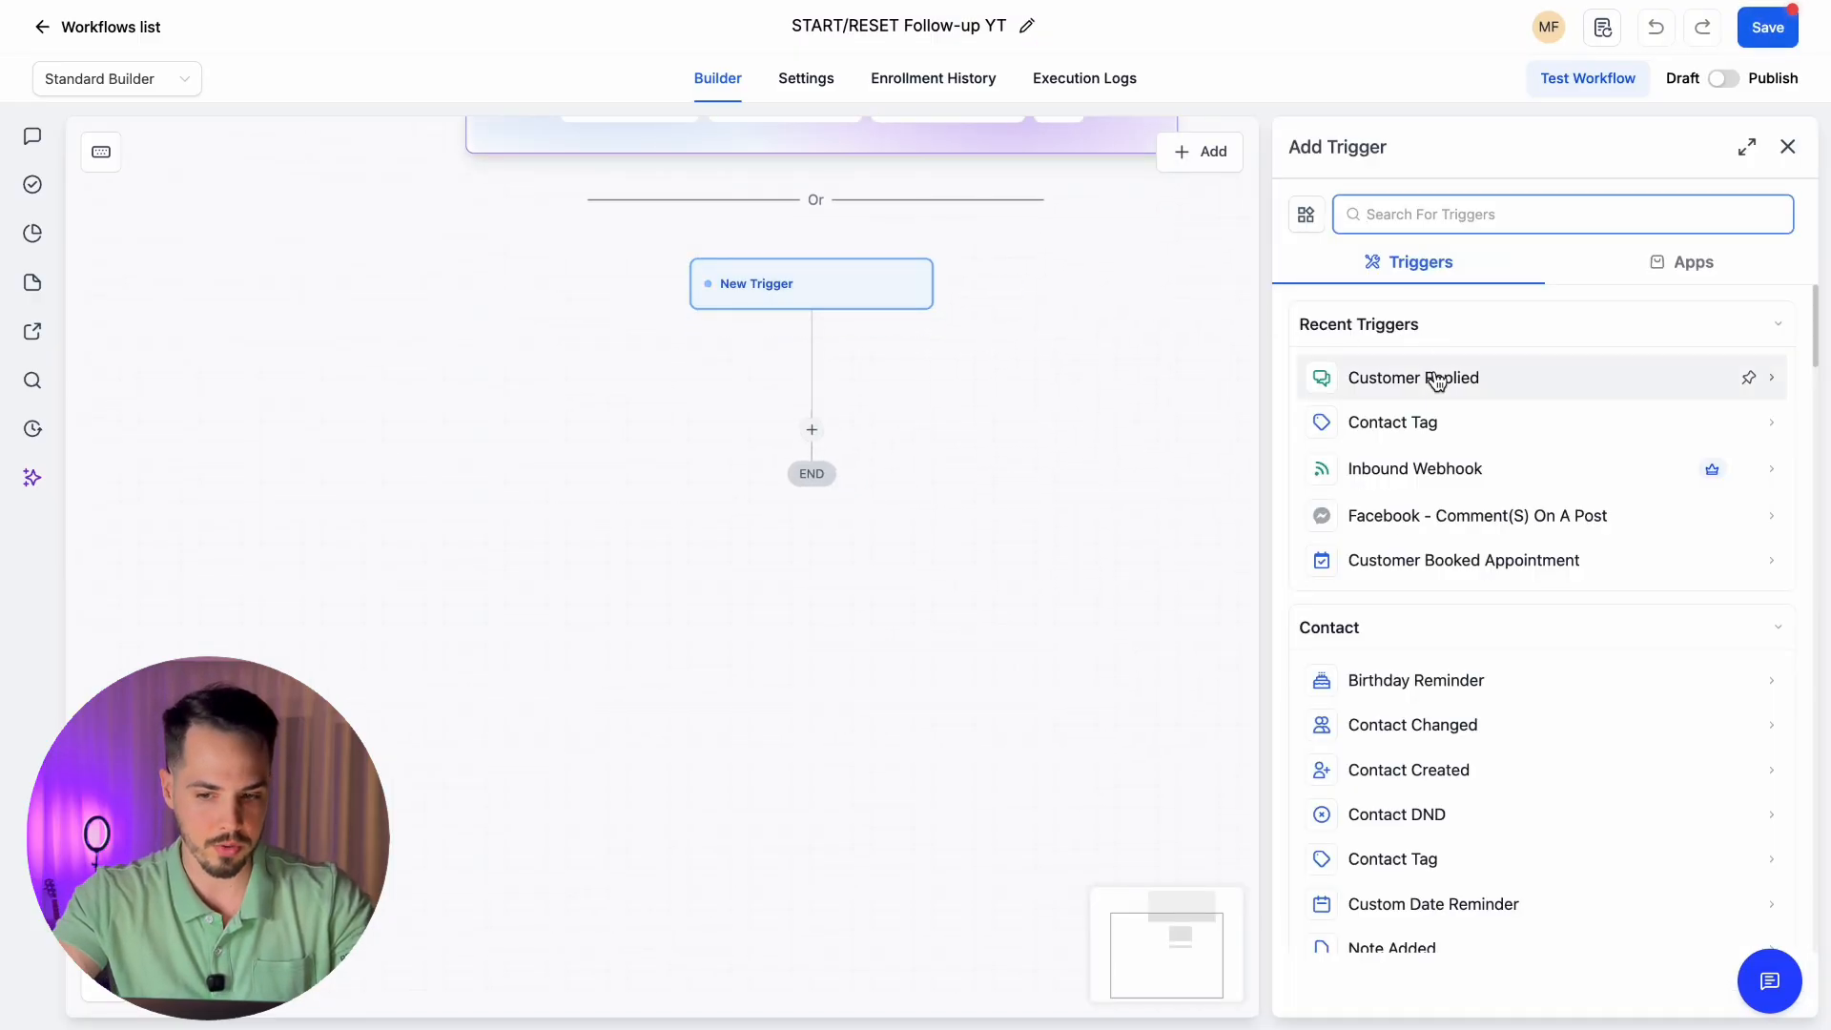
left_click(1435, 378)
left_click(1340, 488)
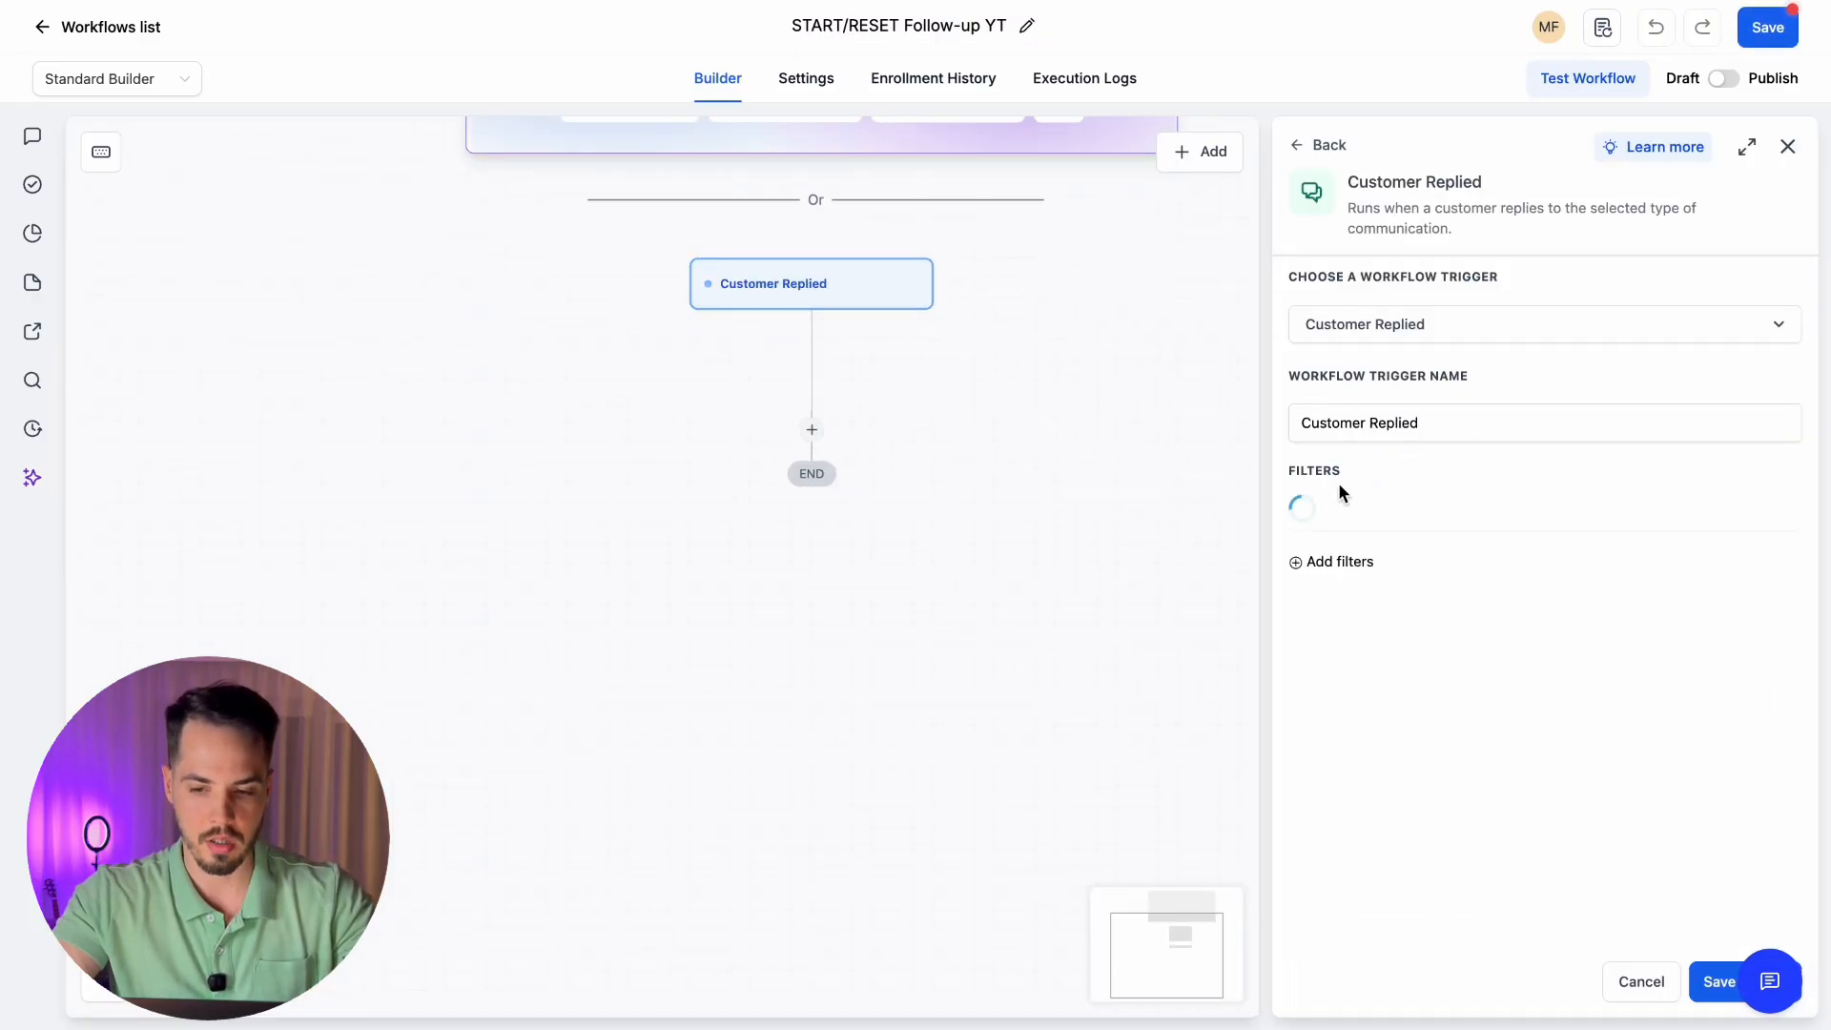
type("repl")
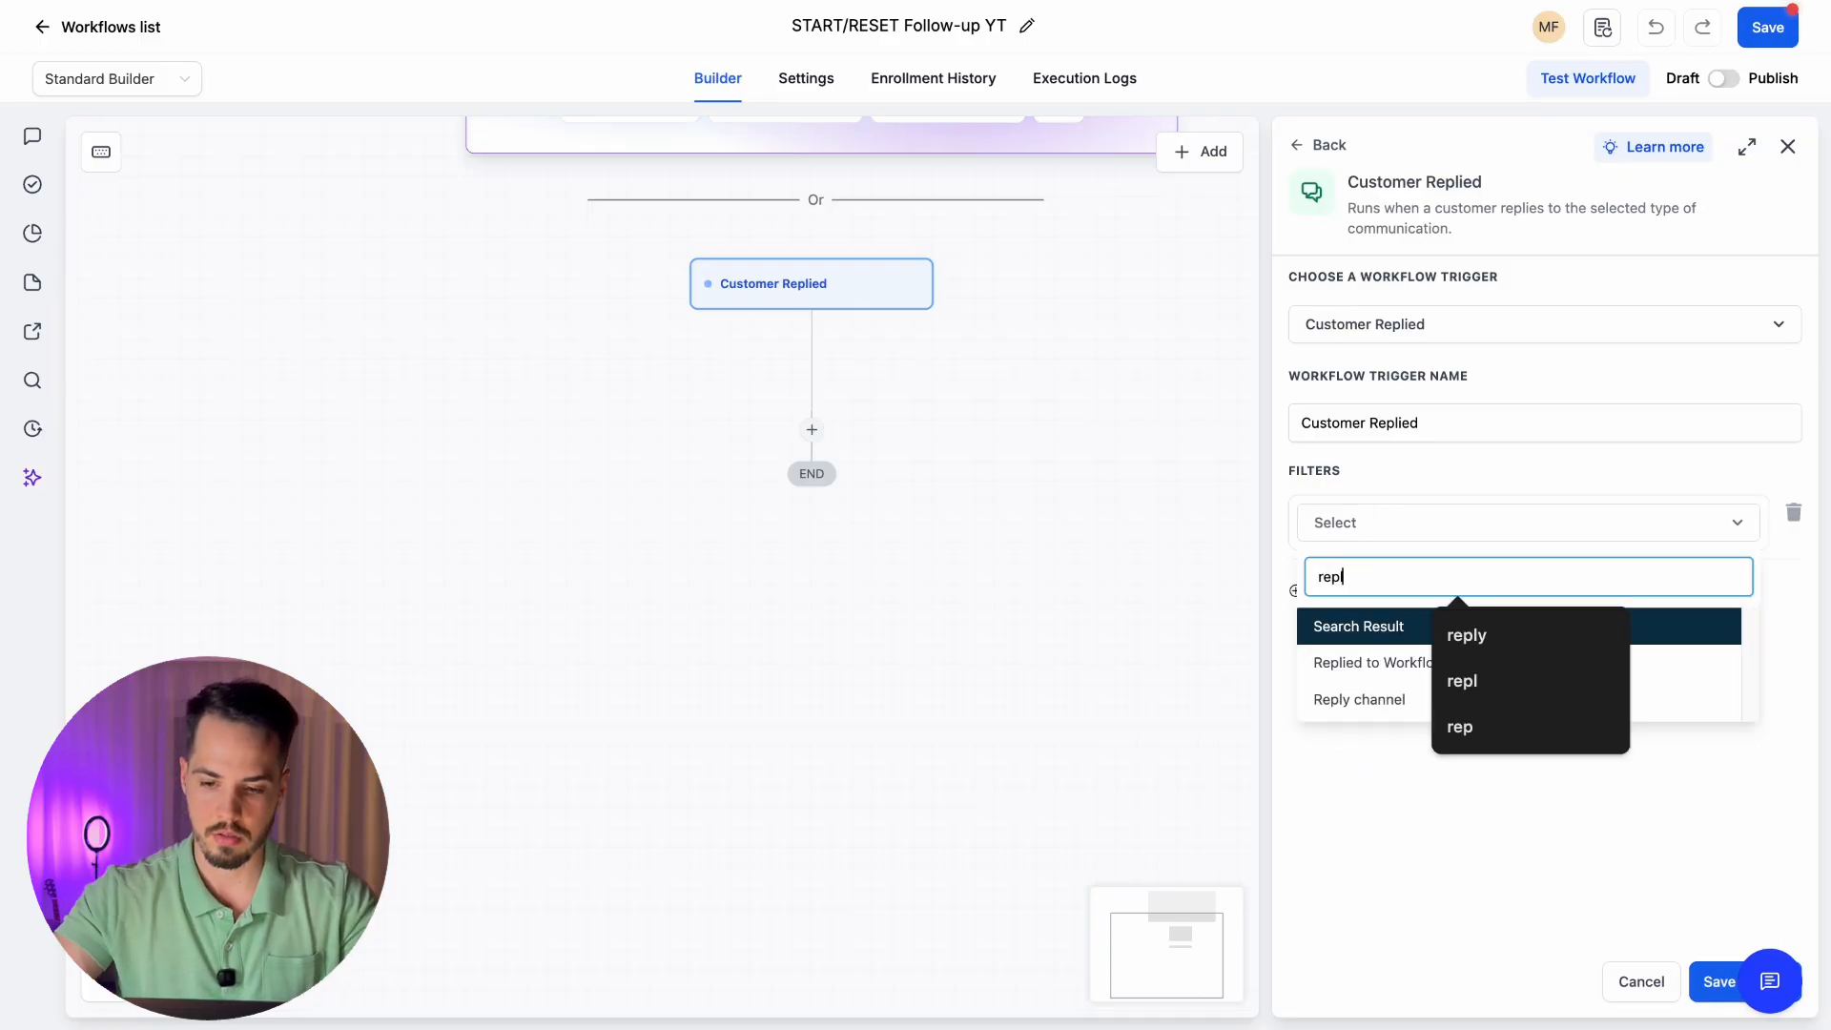
left_click(1369, 699)
left_click(1375, 568)
type("inst")
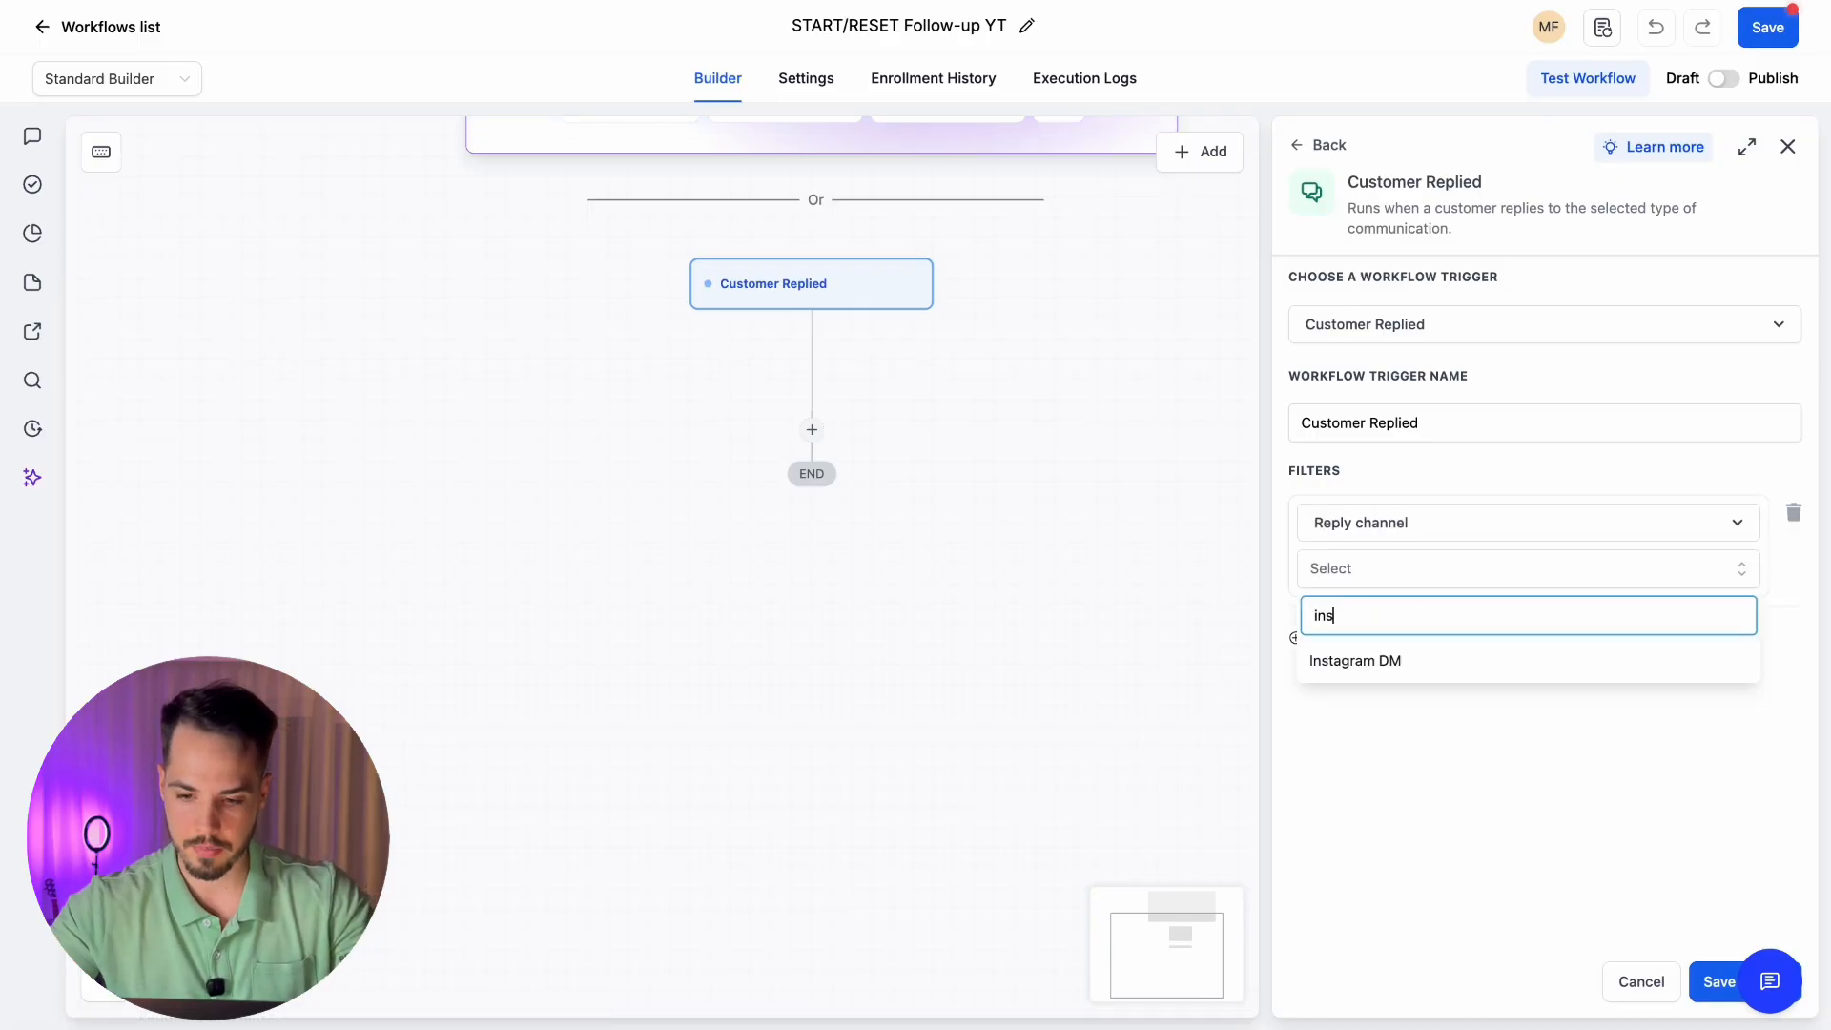
left_click(1365, 659)
Add a Has Tag filter for "active convo" to the Customer Replied trigger and save the trigger
left_click(1342, 639)
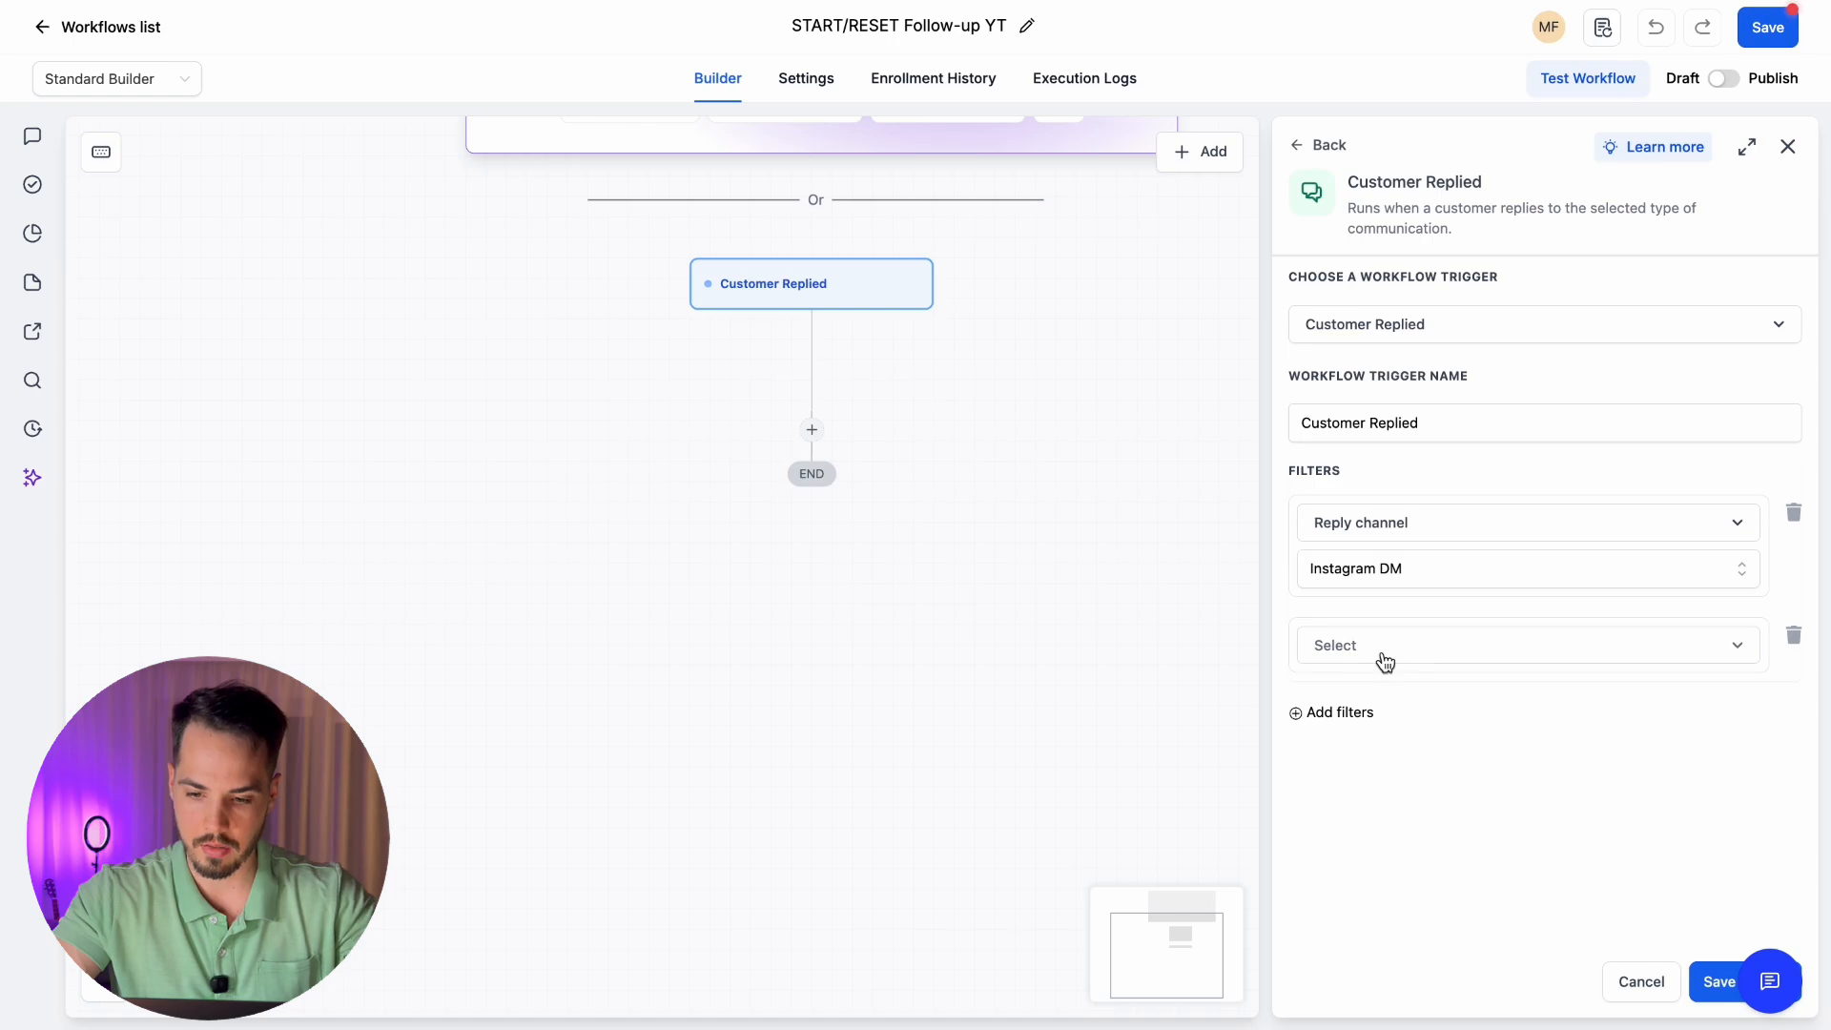
left_click(1382, 652)
type("tag")
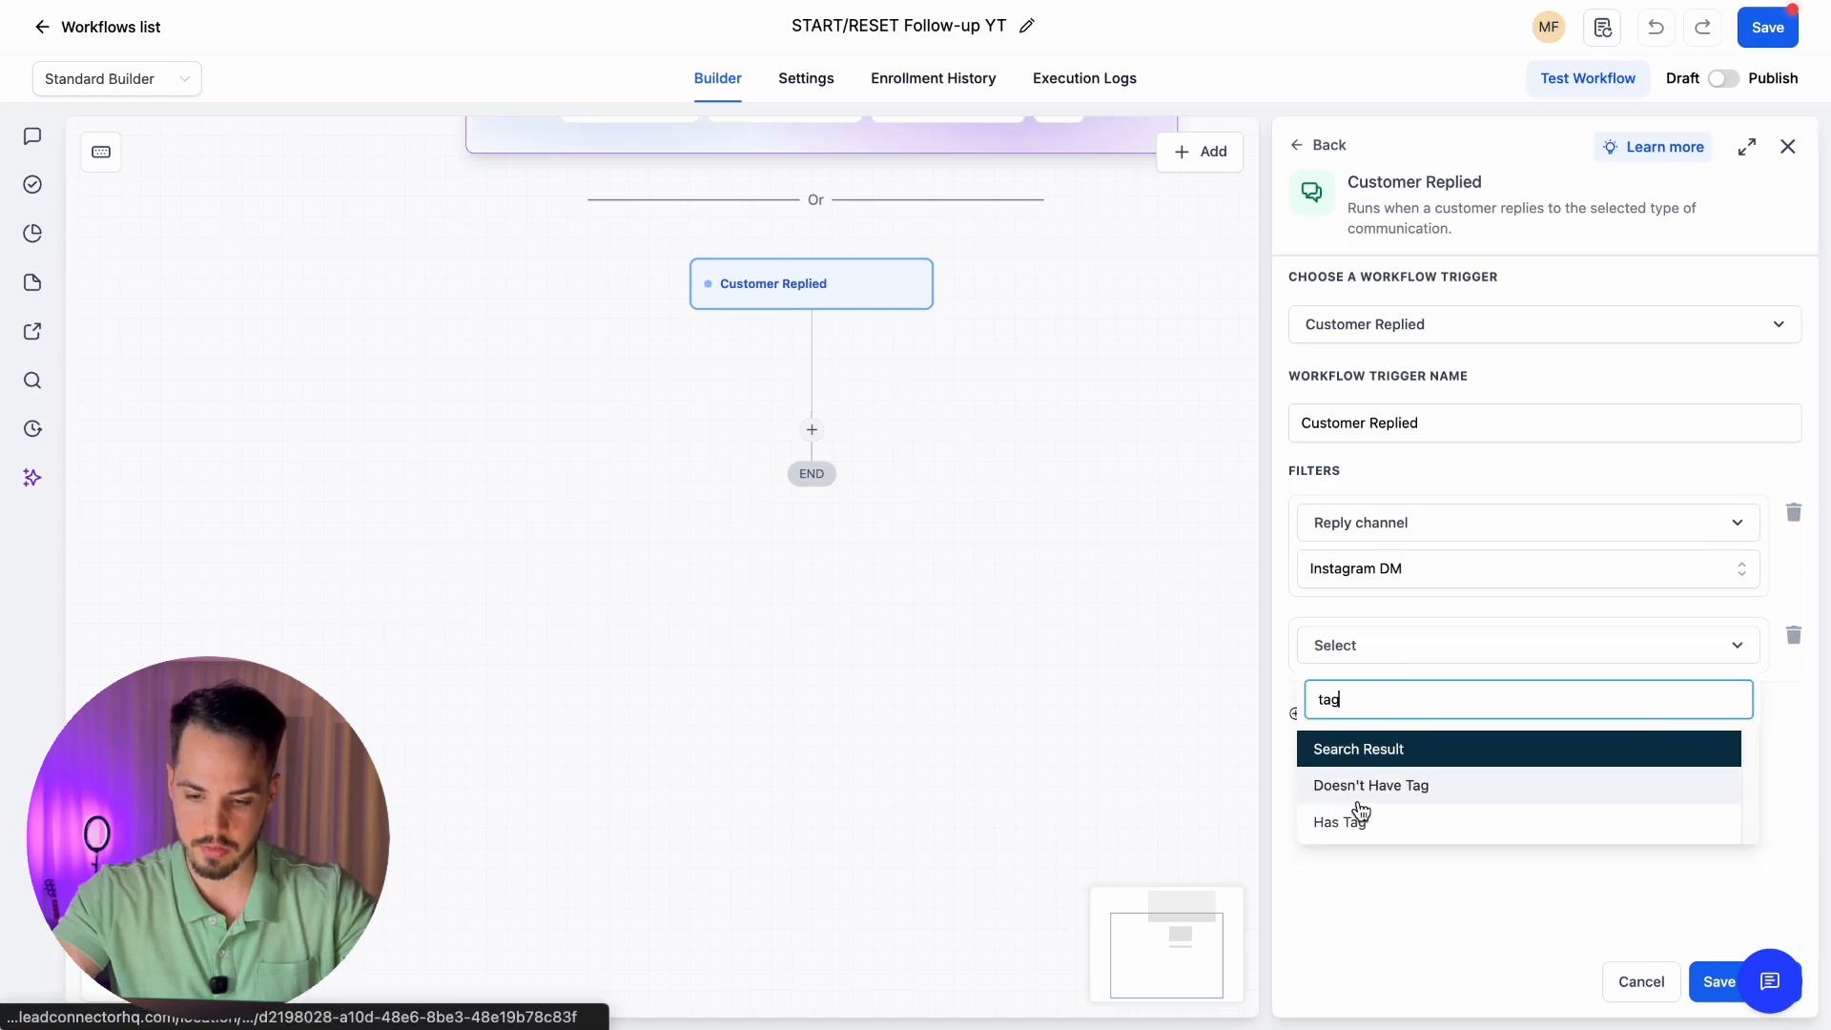
left_click(1362, 819)
left_click(1383, 696)
type("act")
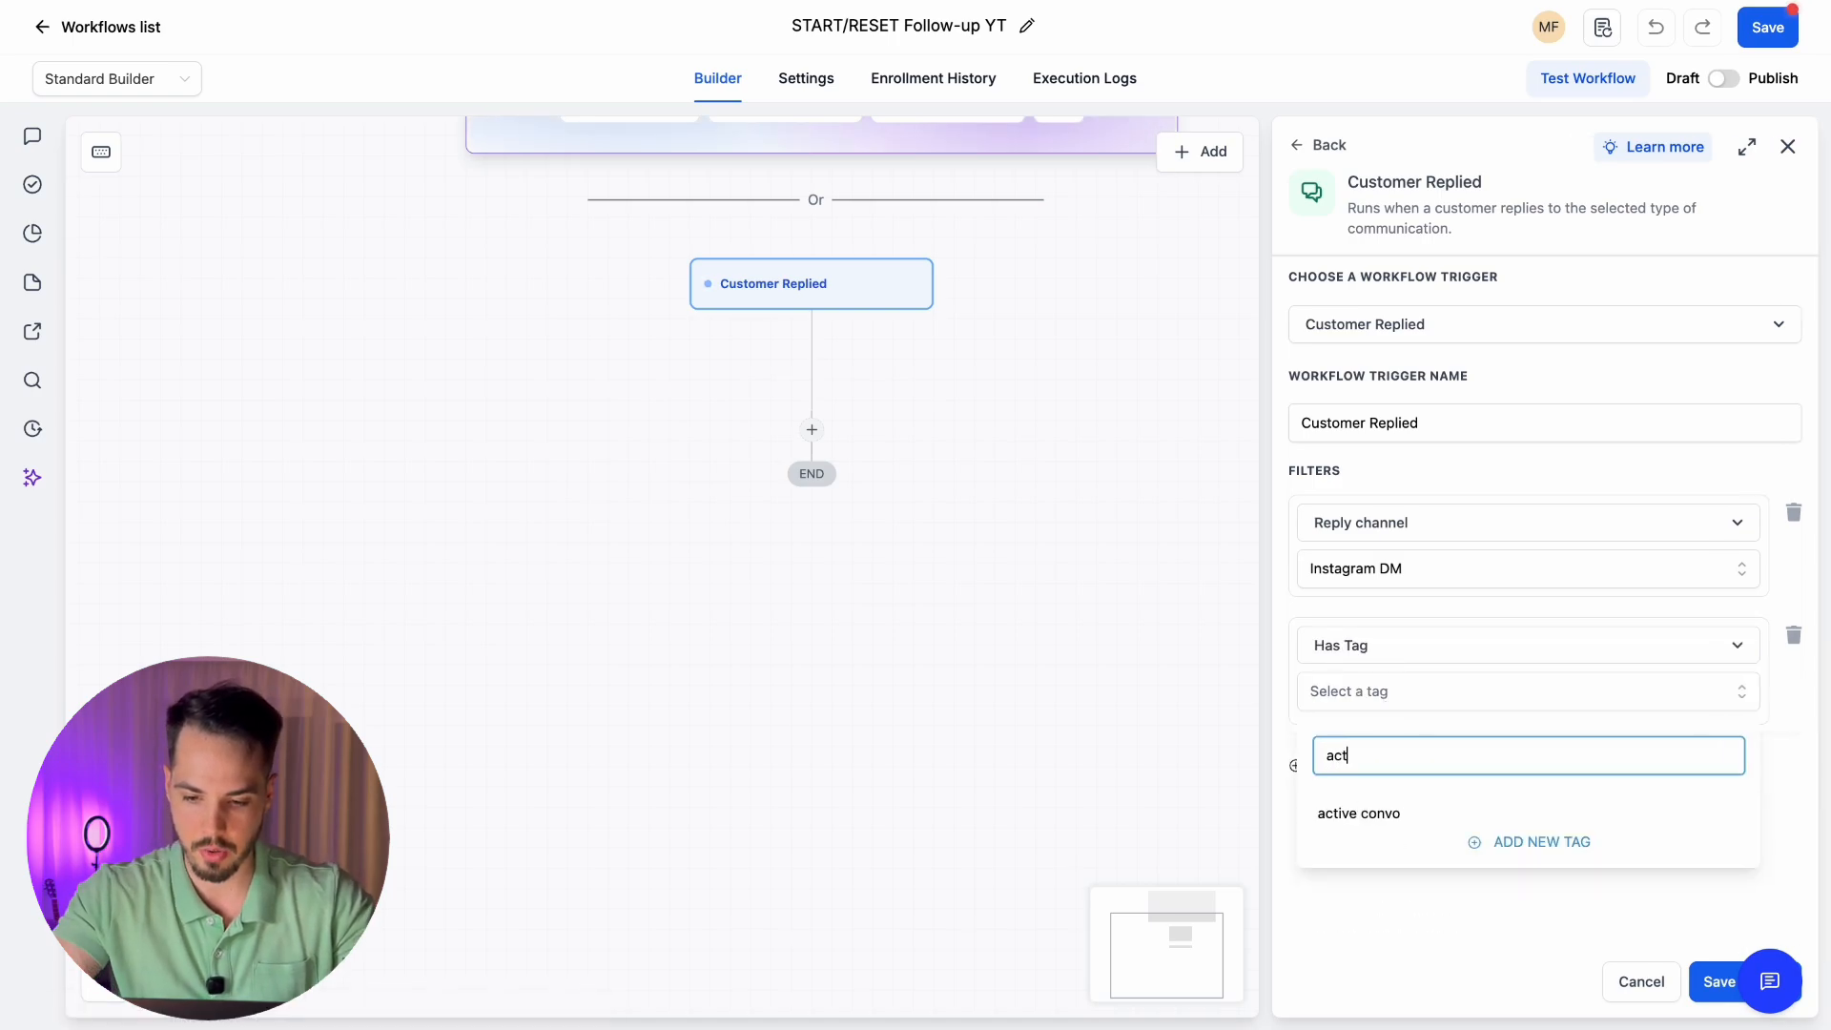
left_click(1369, 817)
left_click(1383, 935)
left_click(1735, 987)
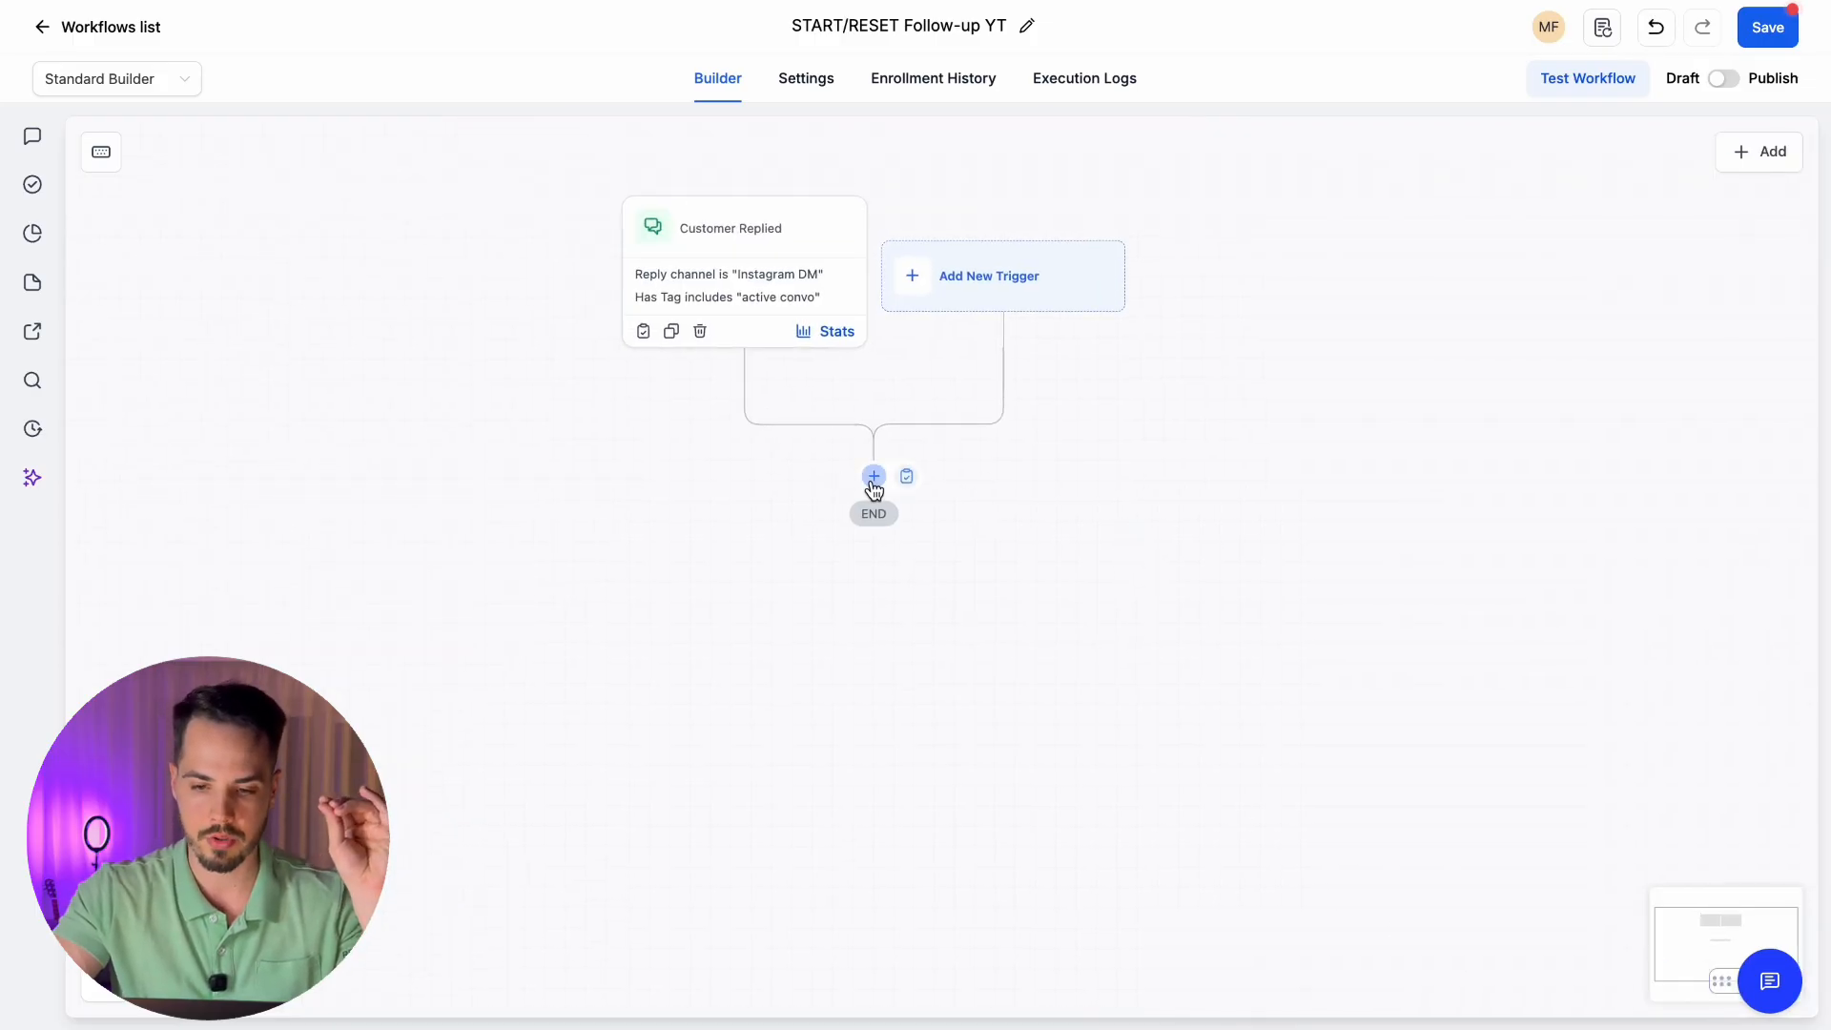
Add a Remove From Workflow action below the trigger and set it to act on another workflow
left_click(873, 477)
type("remo")
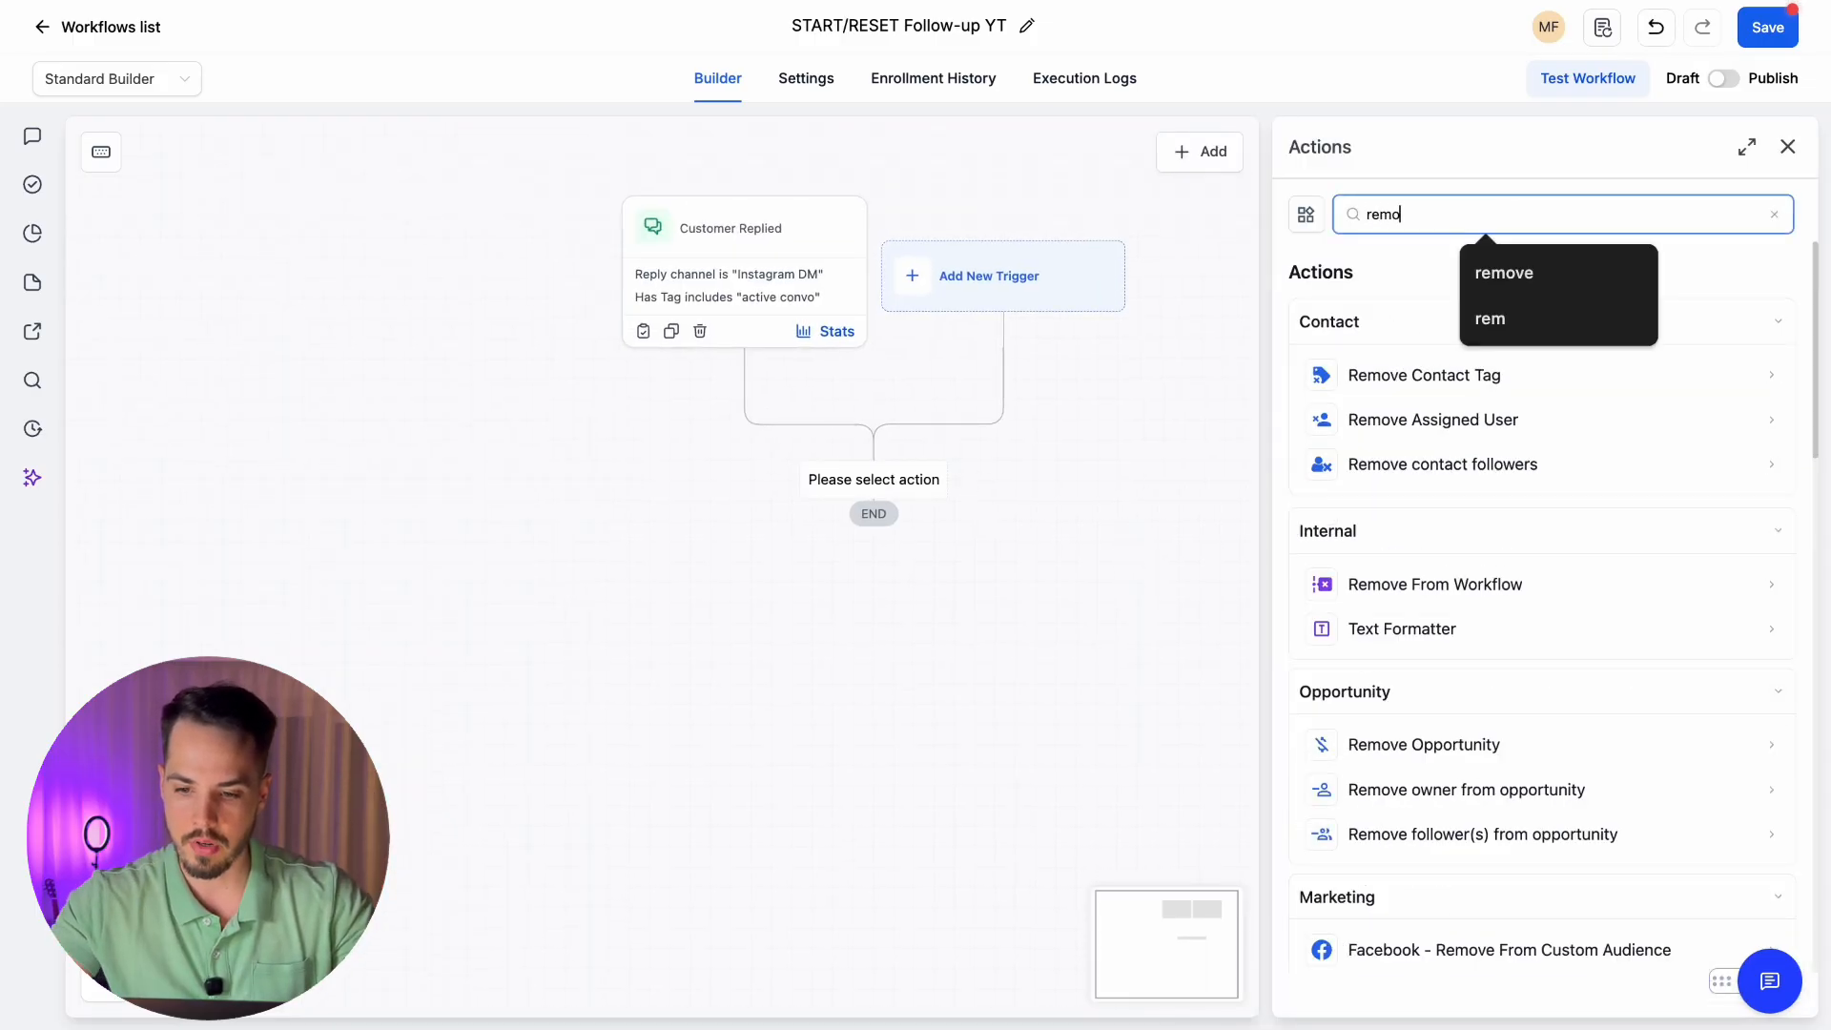
left_click(1419, 584)
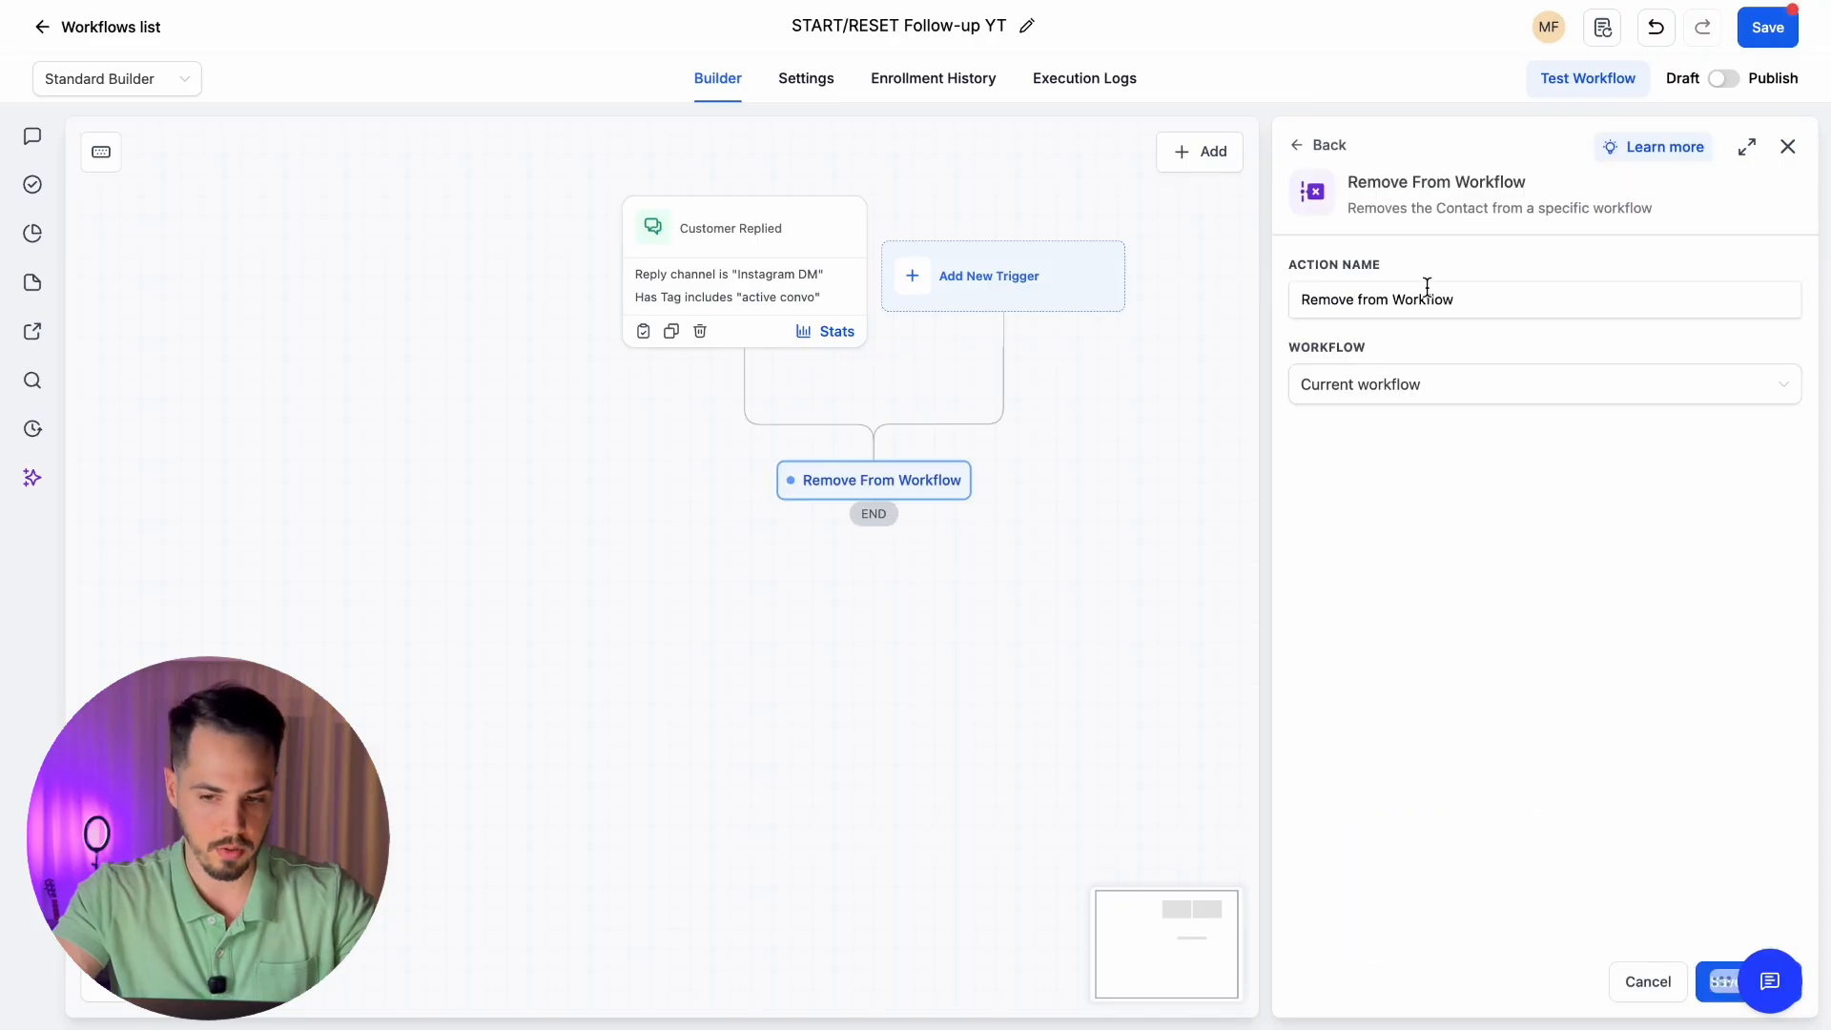
left_click(1408, 392)
left_click(1346, 465)
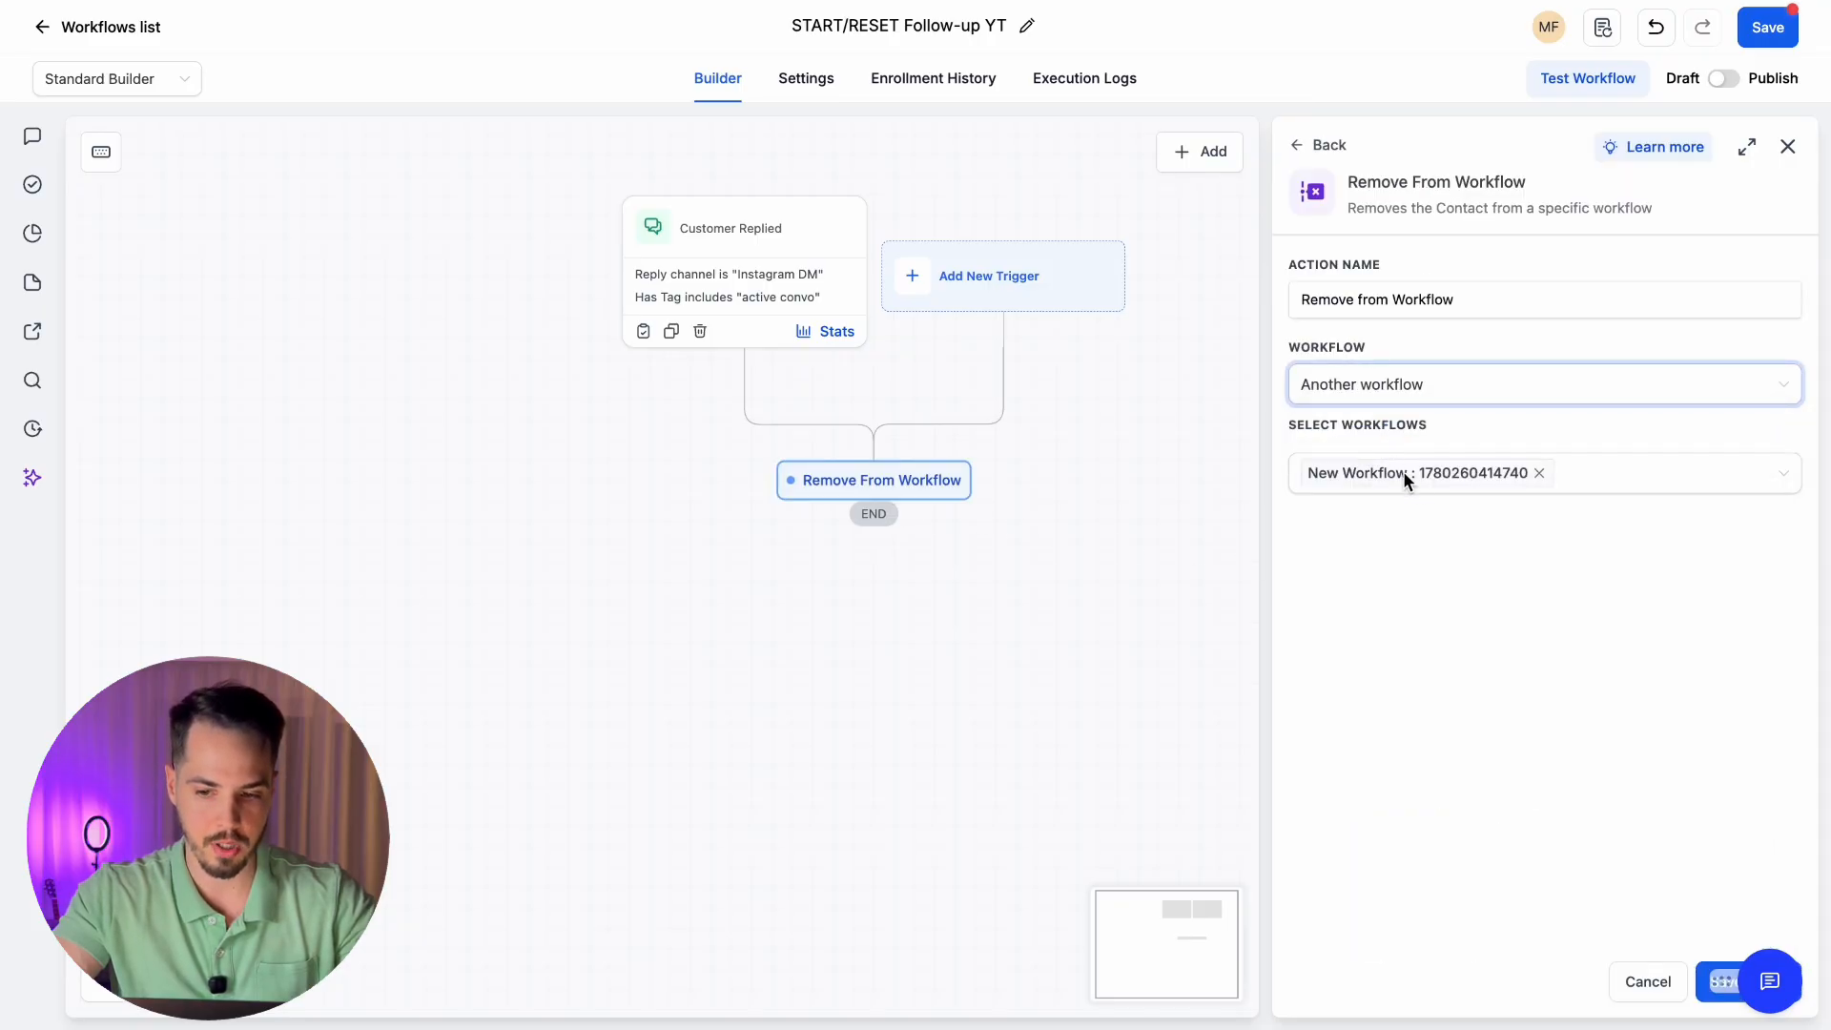
Replace the preselected workflow in the removal action with Follow-up YT and save the action
left_click(1537, 471)
left_click(1485, 482)
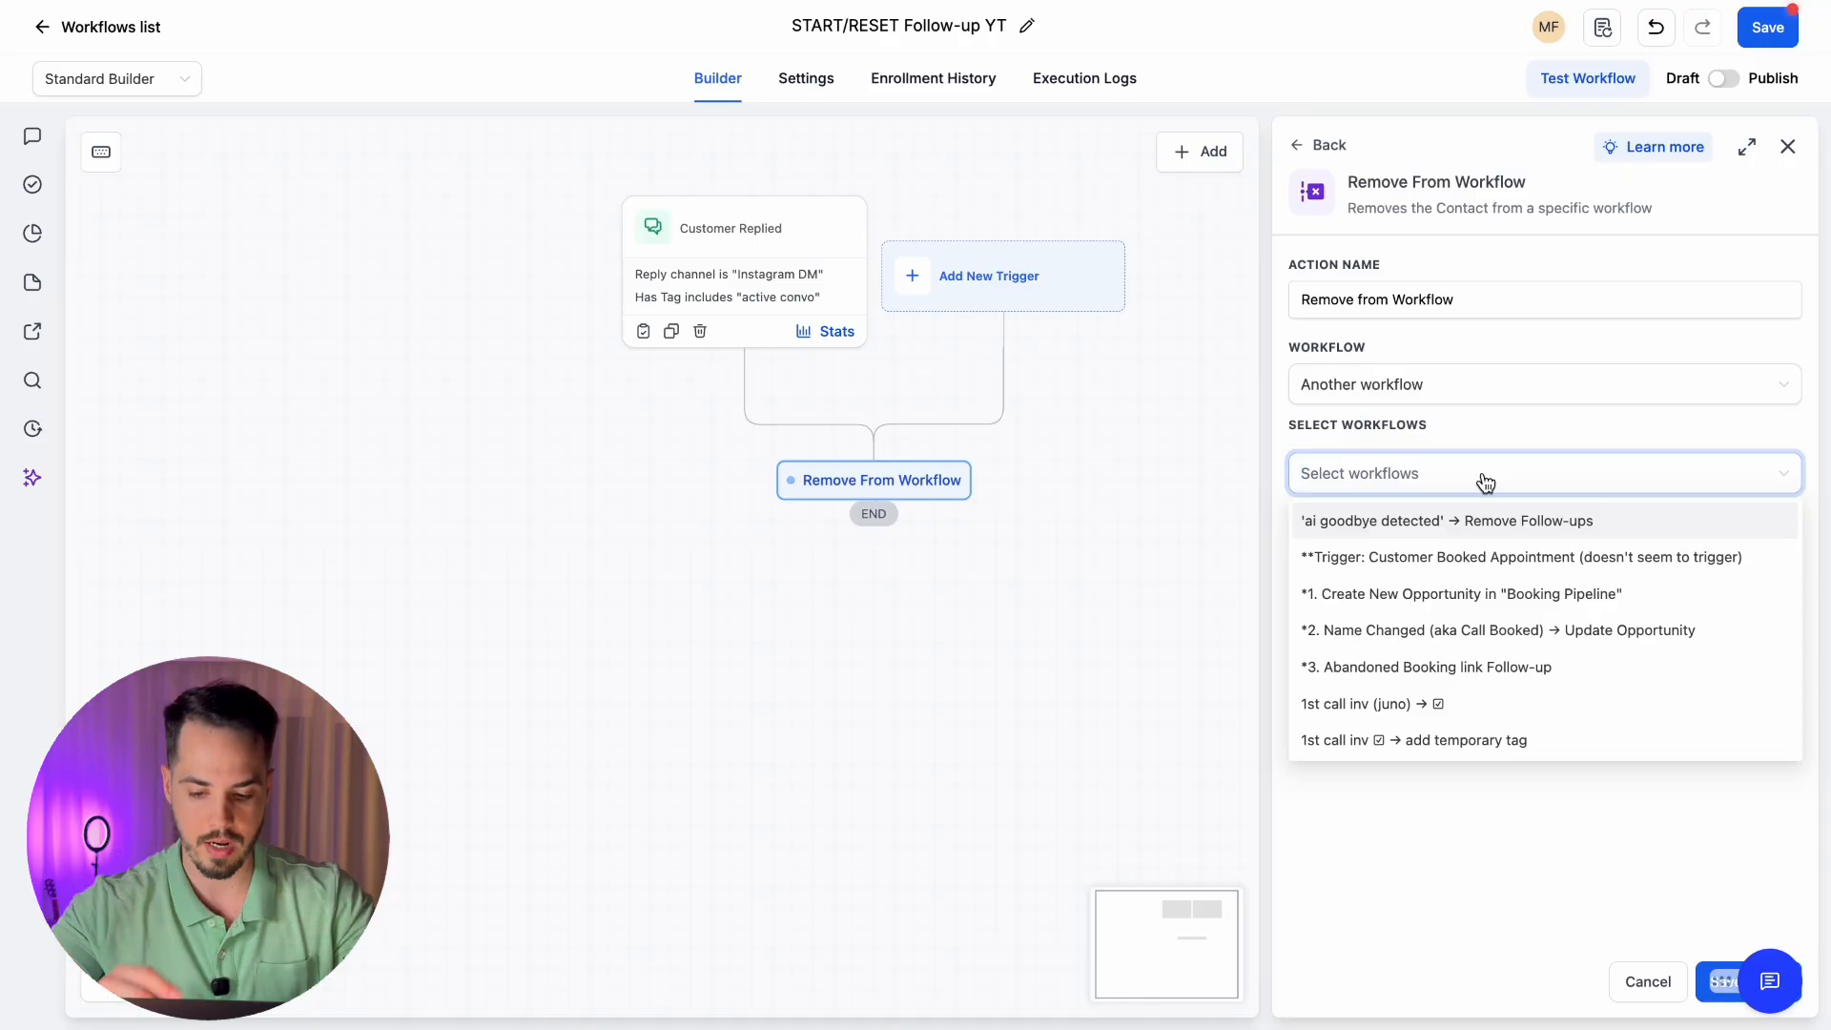
type("folloew")
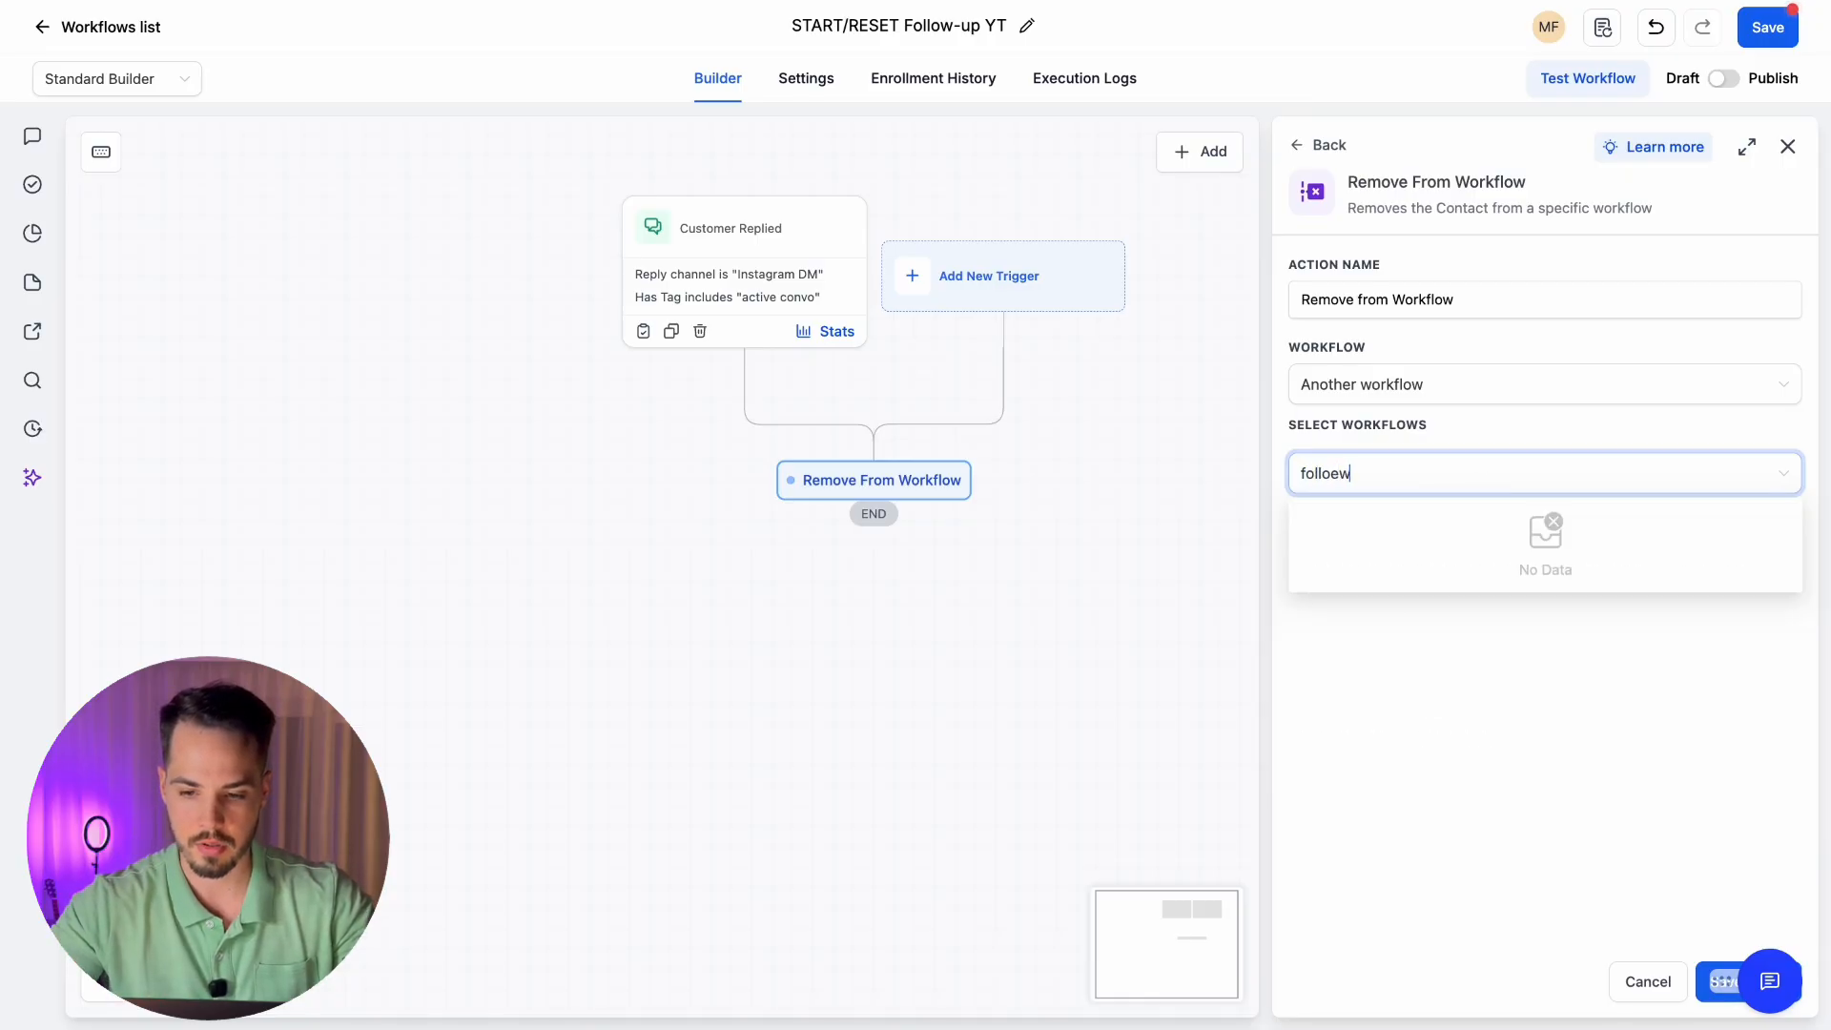
key("BackSpace")
key("BackSpace")
type("w-up yt")
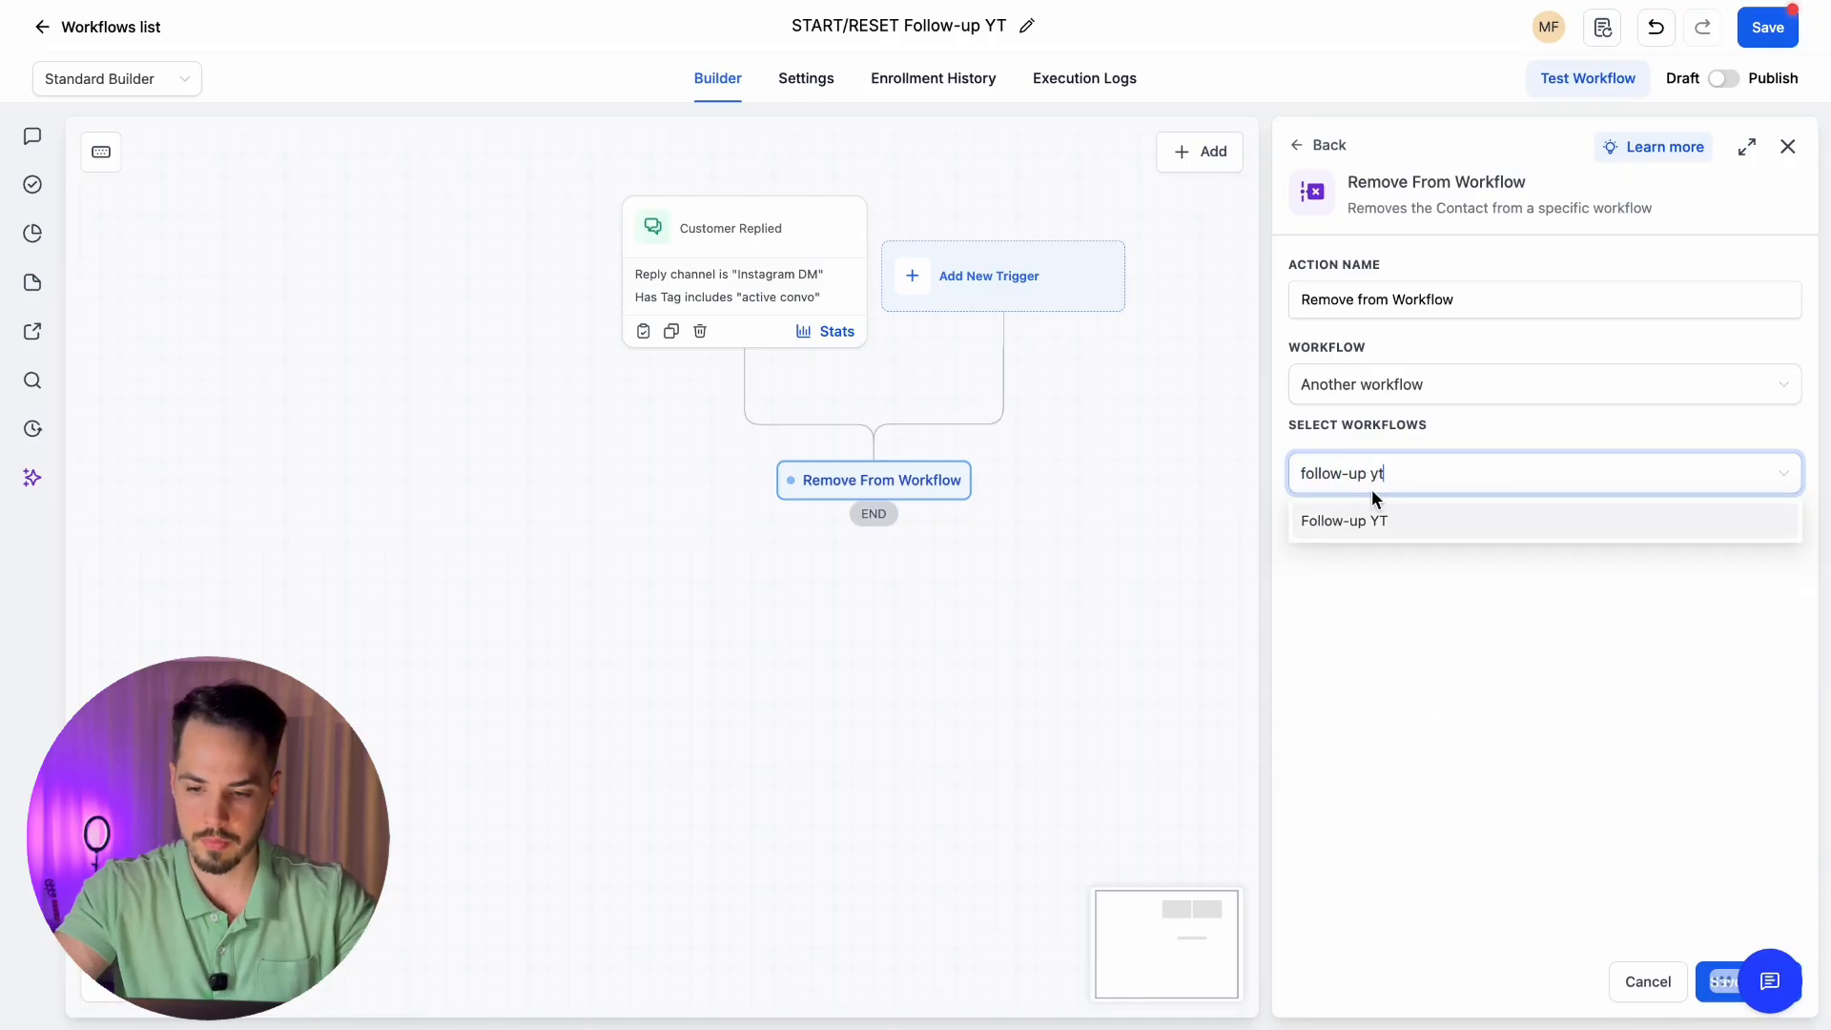
left_click(1379, 524)
left_click(1390, 845)
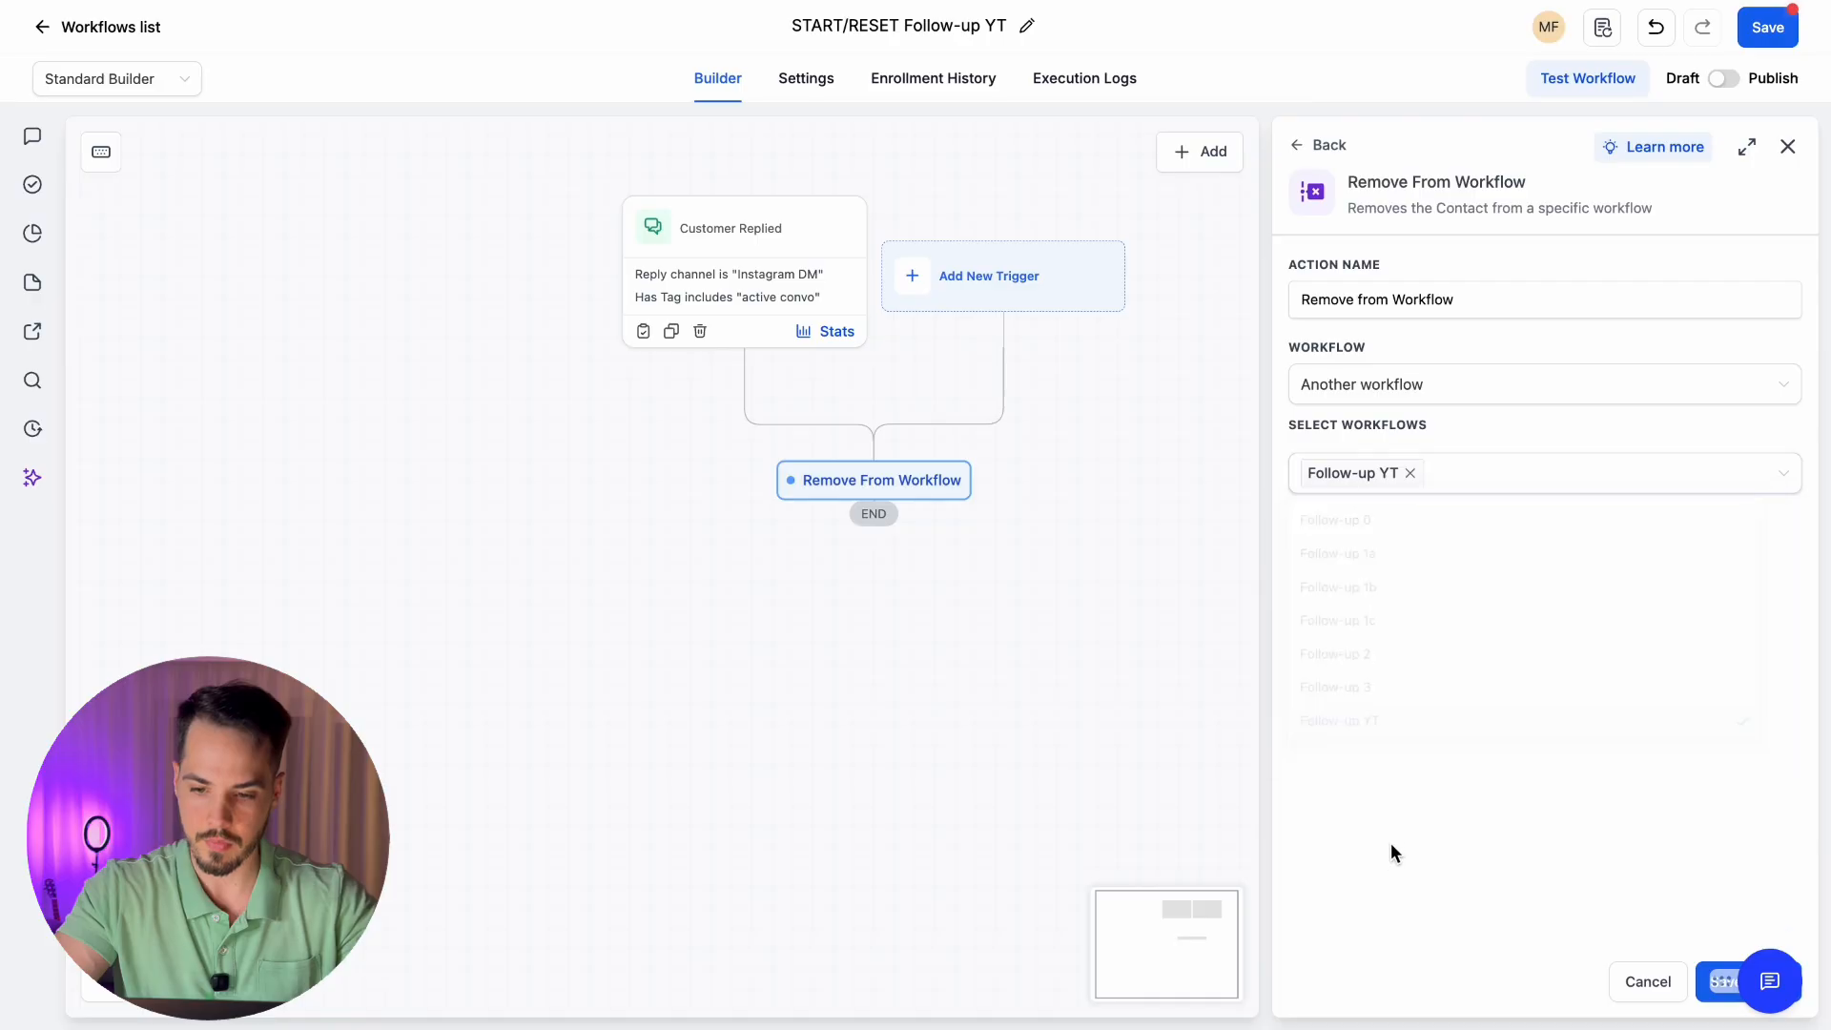
left_click(1707, 975)
Add an Add To Workflow action targeting Follow-up YT after the removal action, and publish and save the workflow
left_click(901, 523)
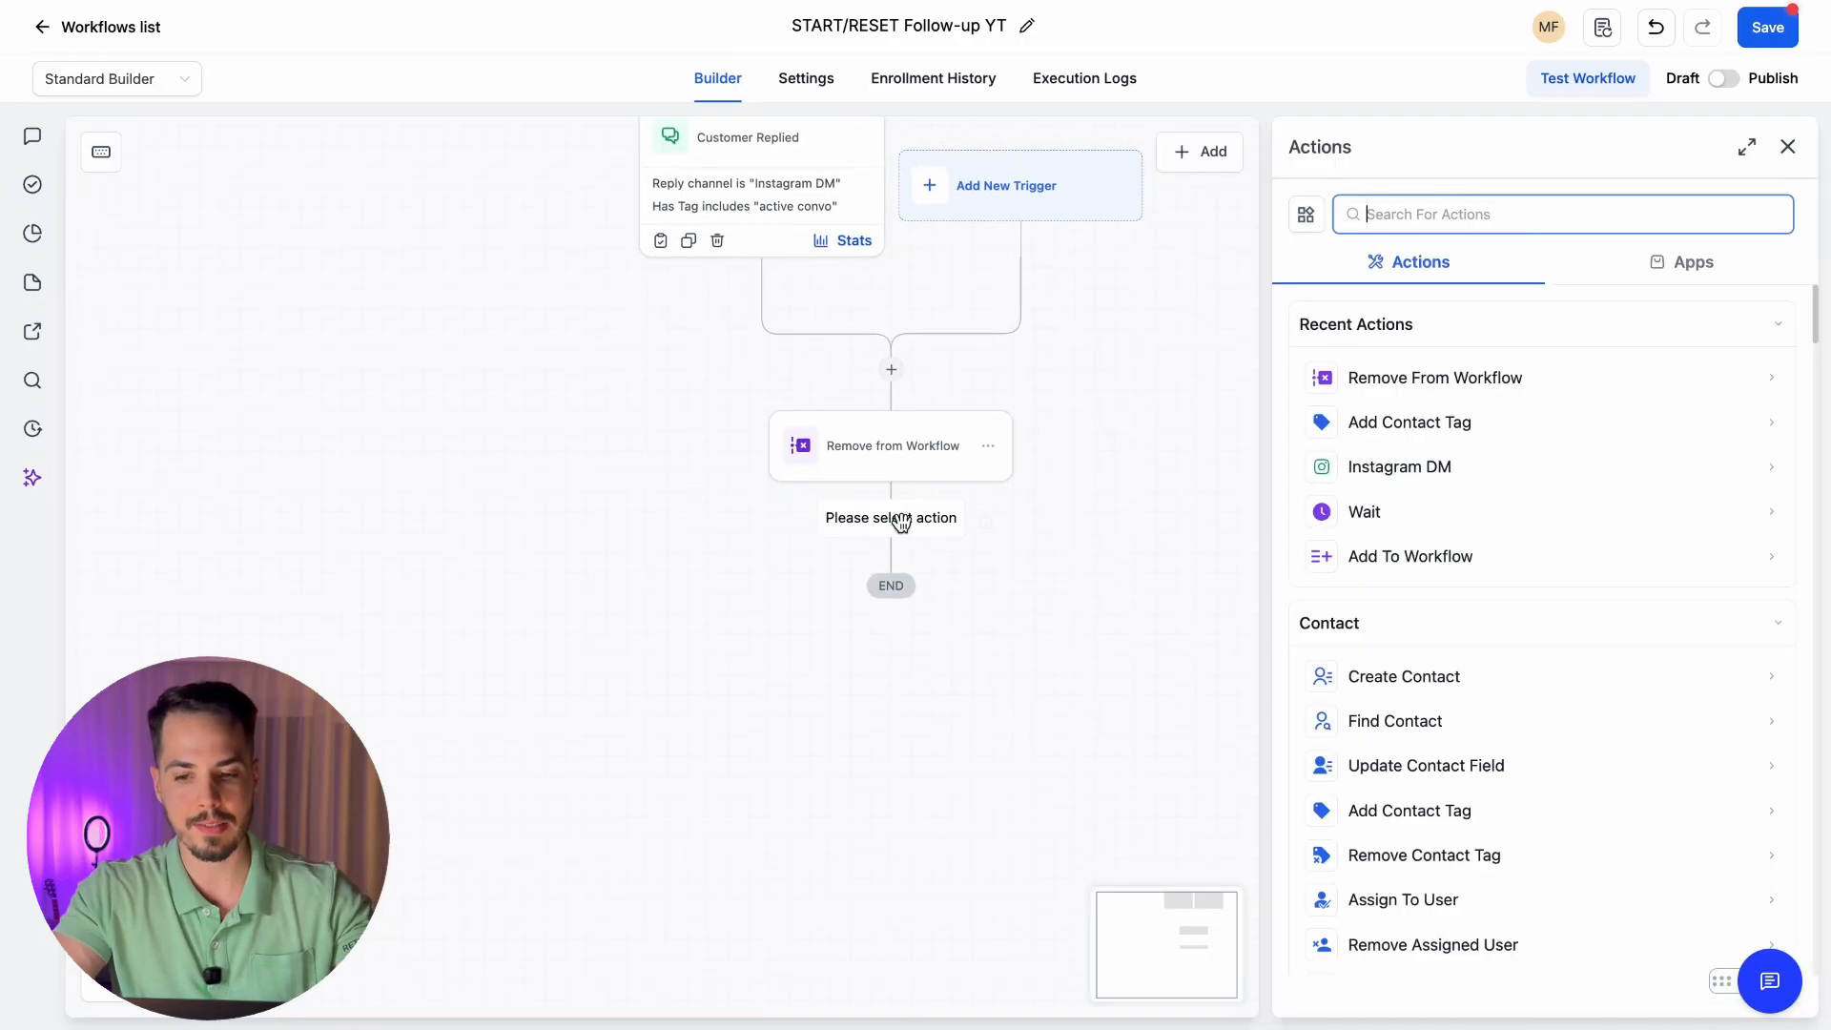
type("add")
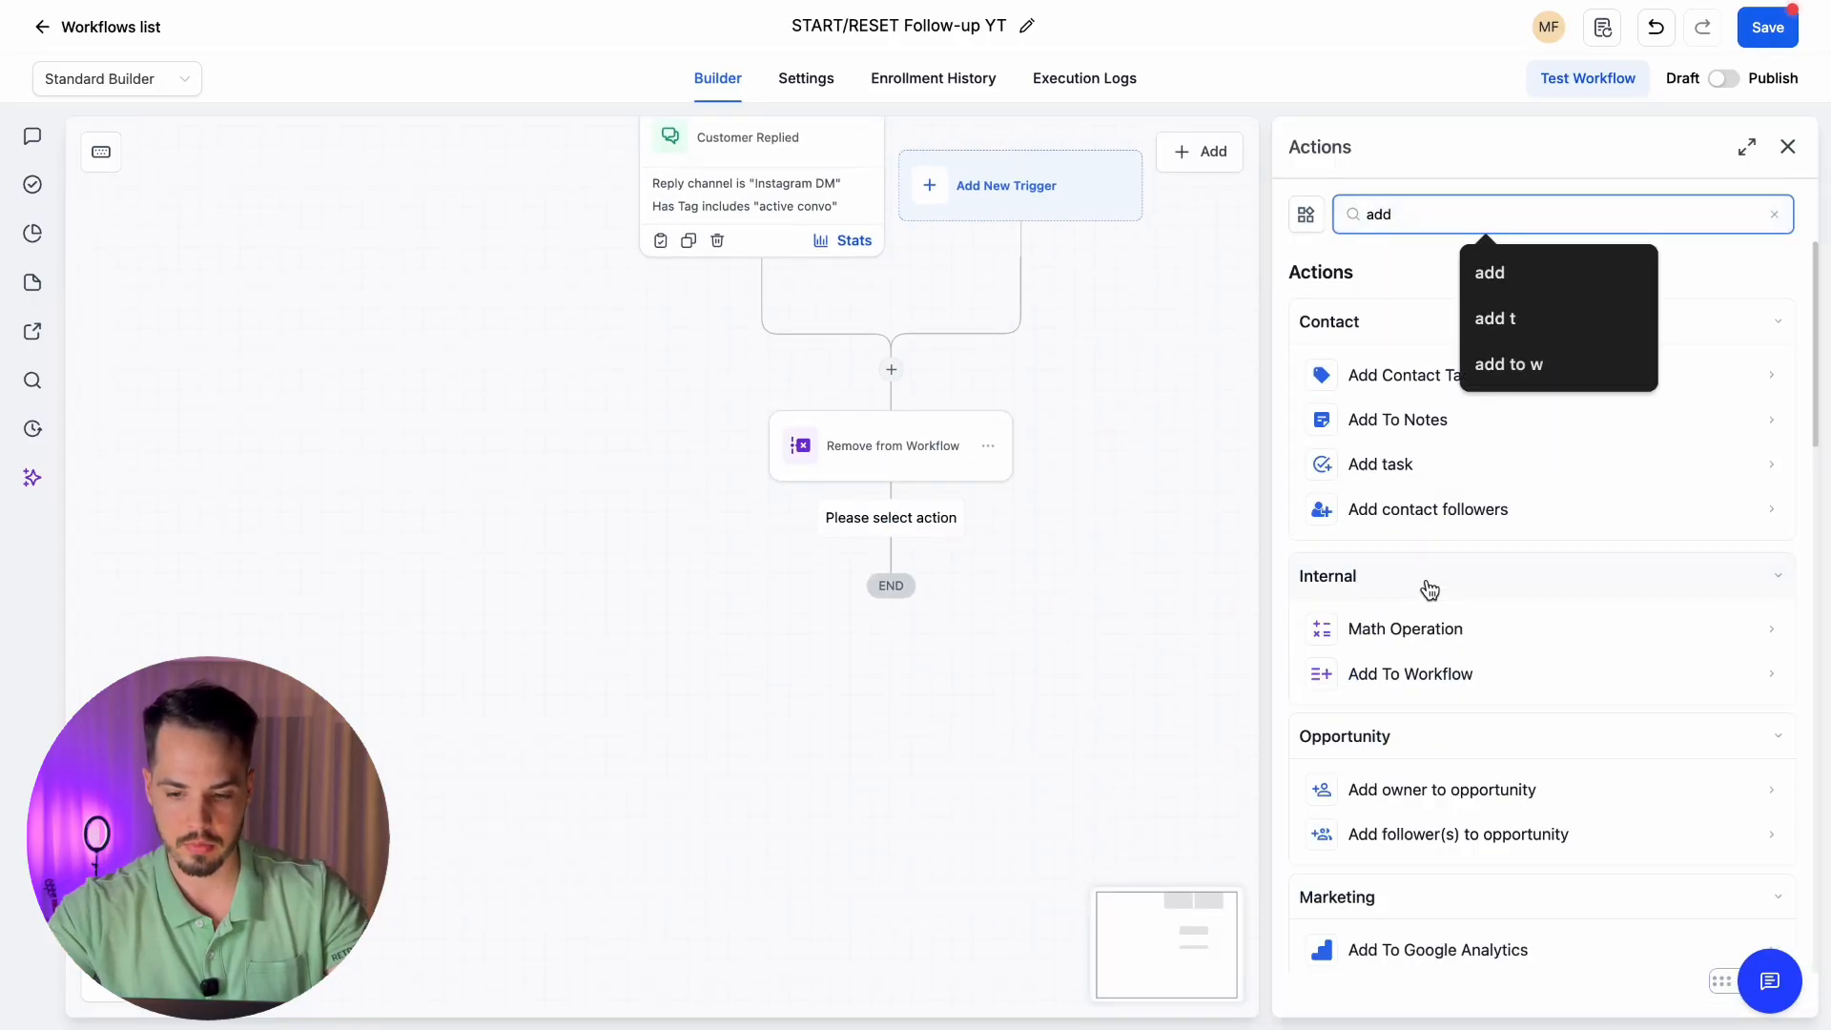
left_click(1411, 674)
left_click(1388, 393)
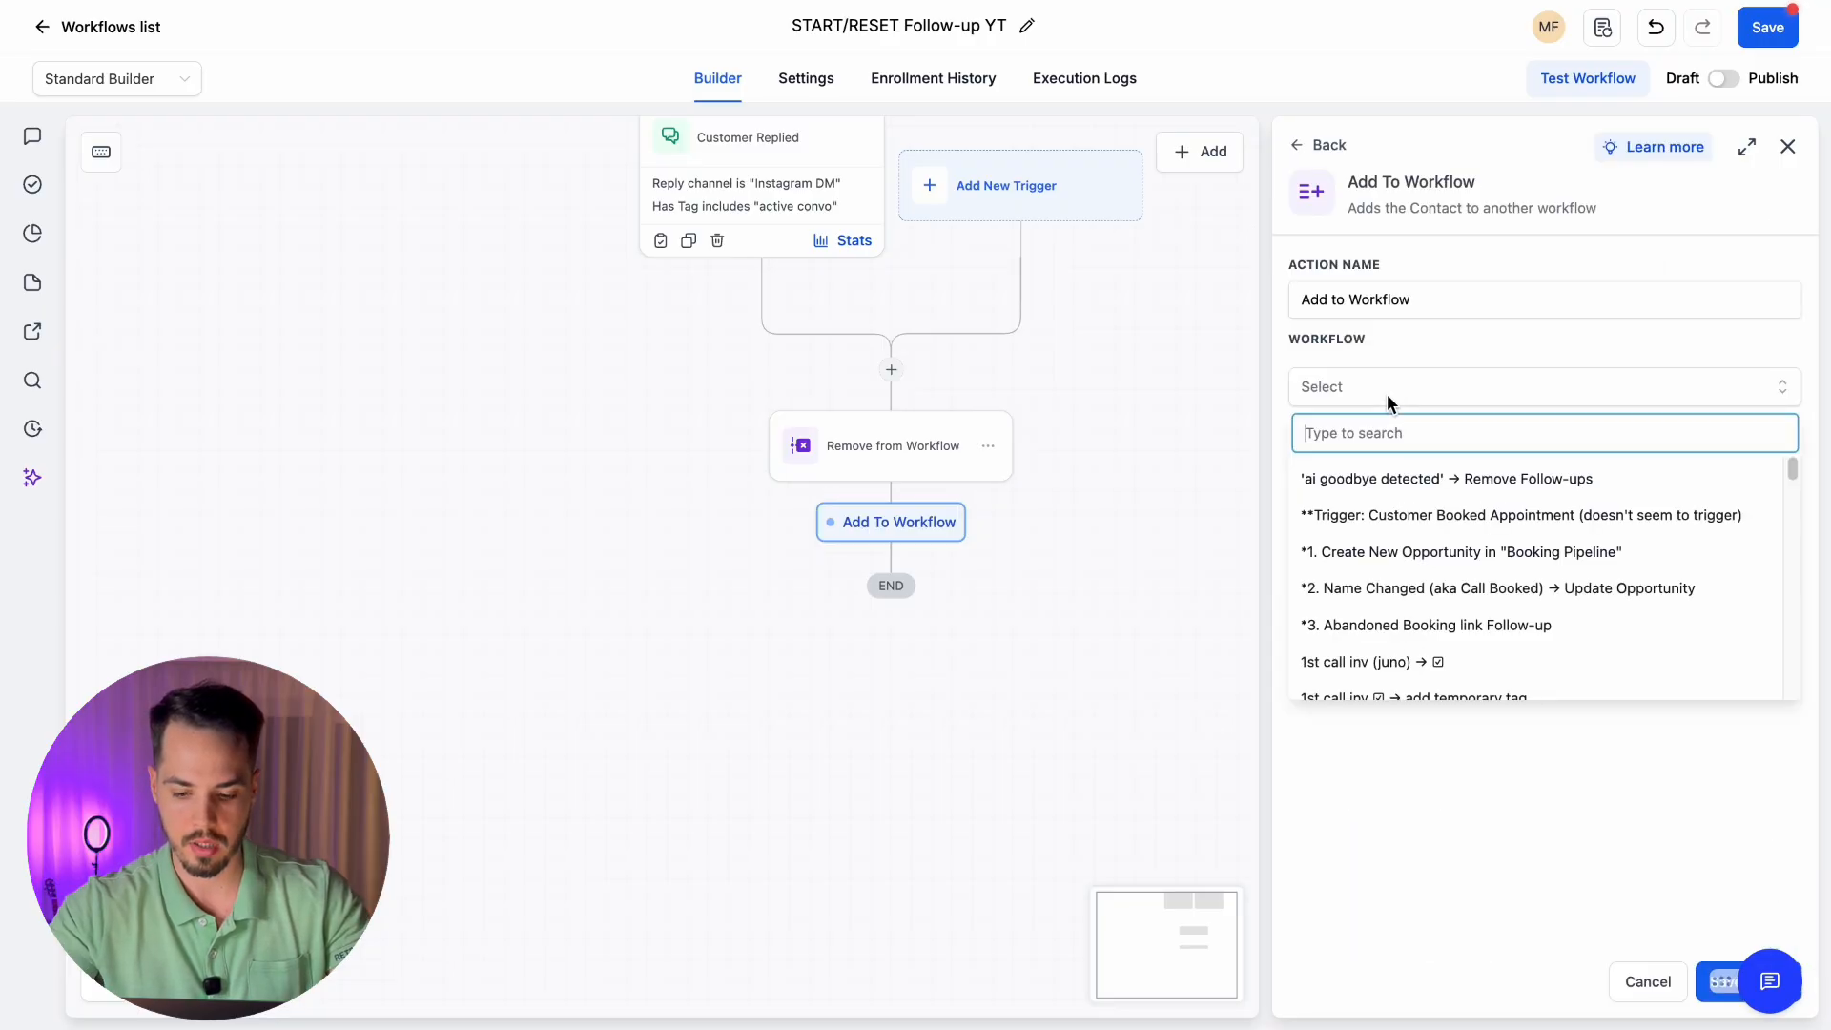
type("yt")
left_click(1383, 480)
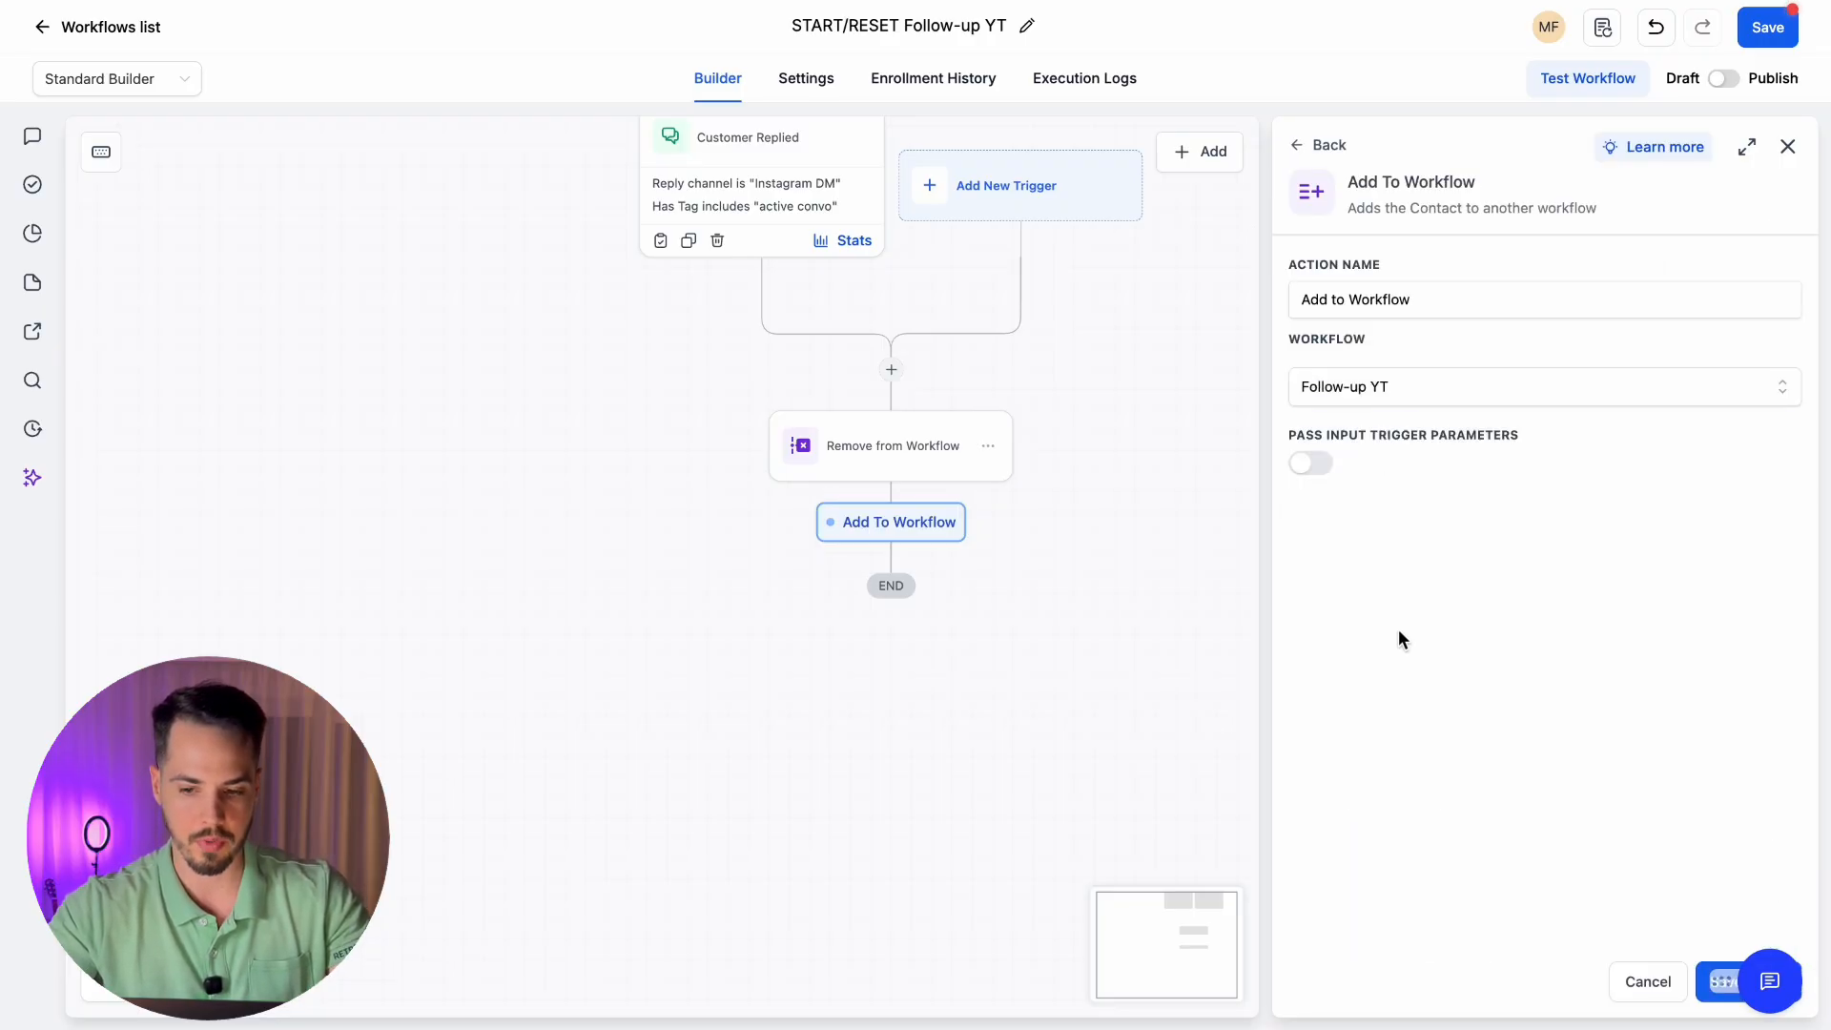
left_click(1707, 982)
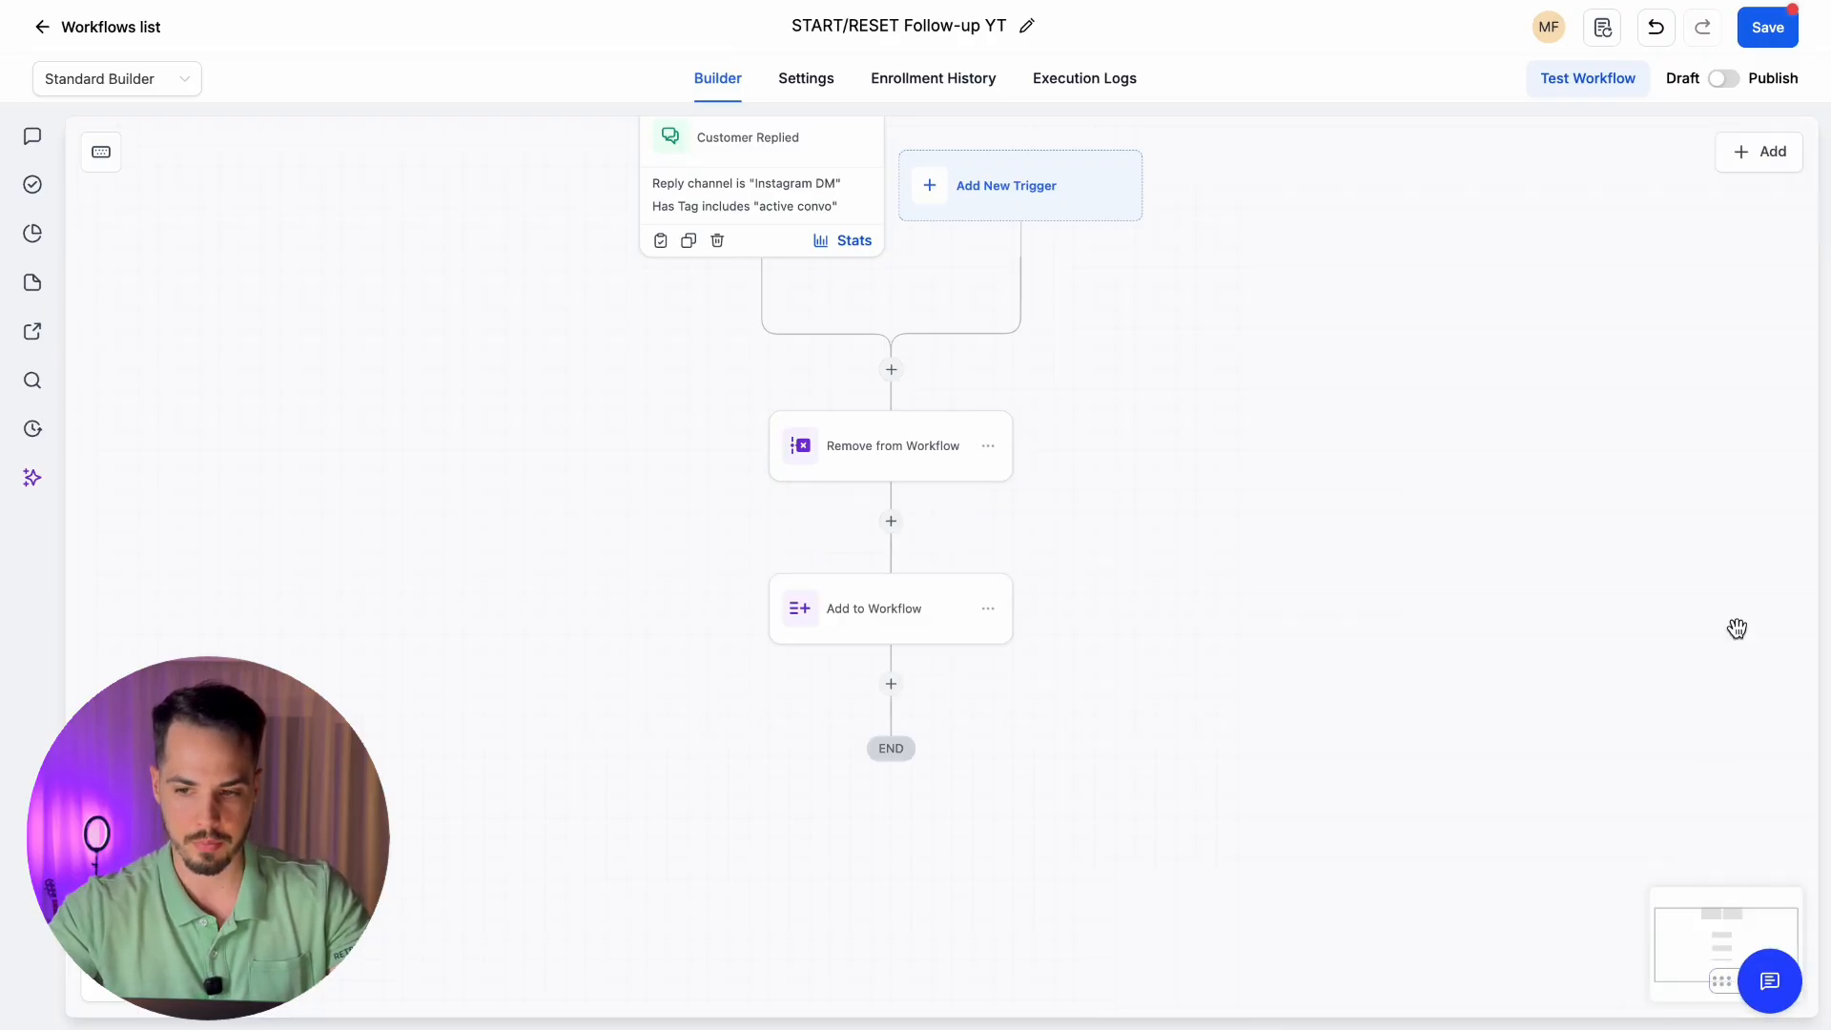
left_click(1724, 78)
left_click(1768, 27)
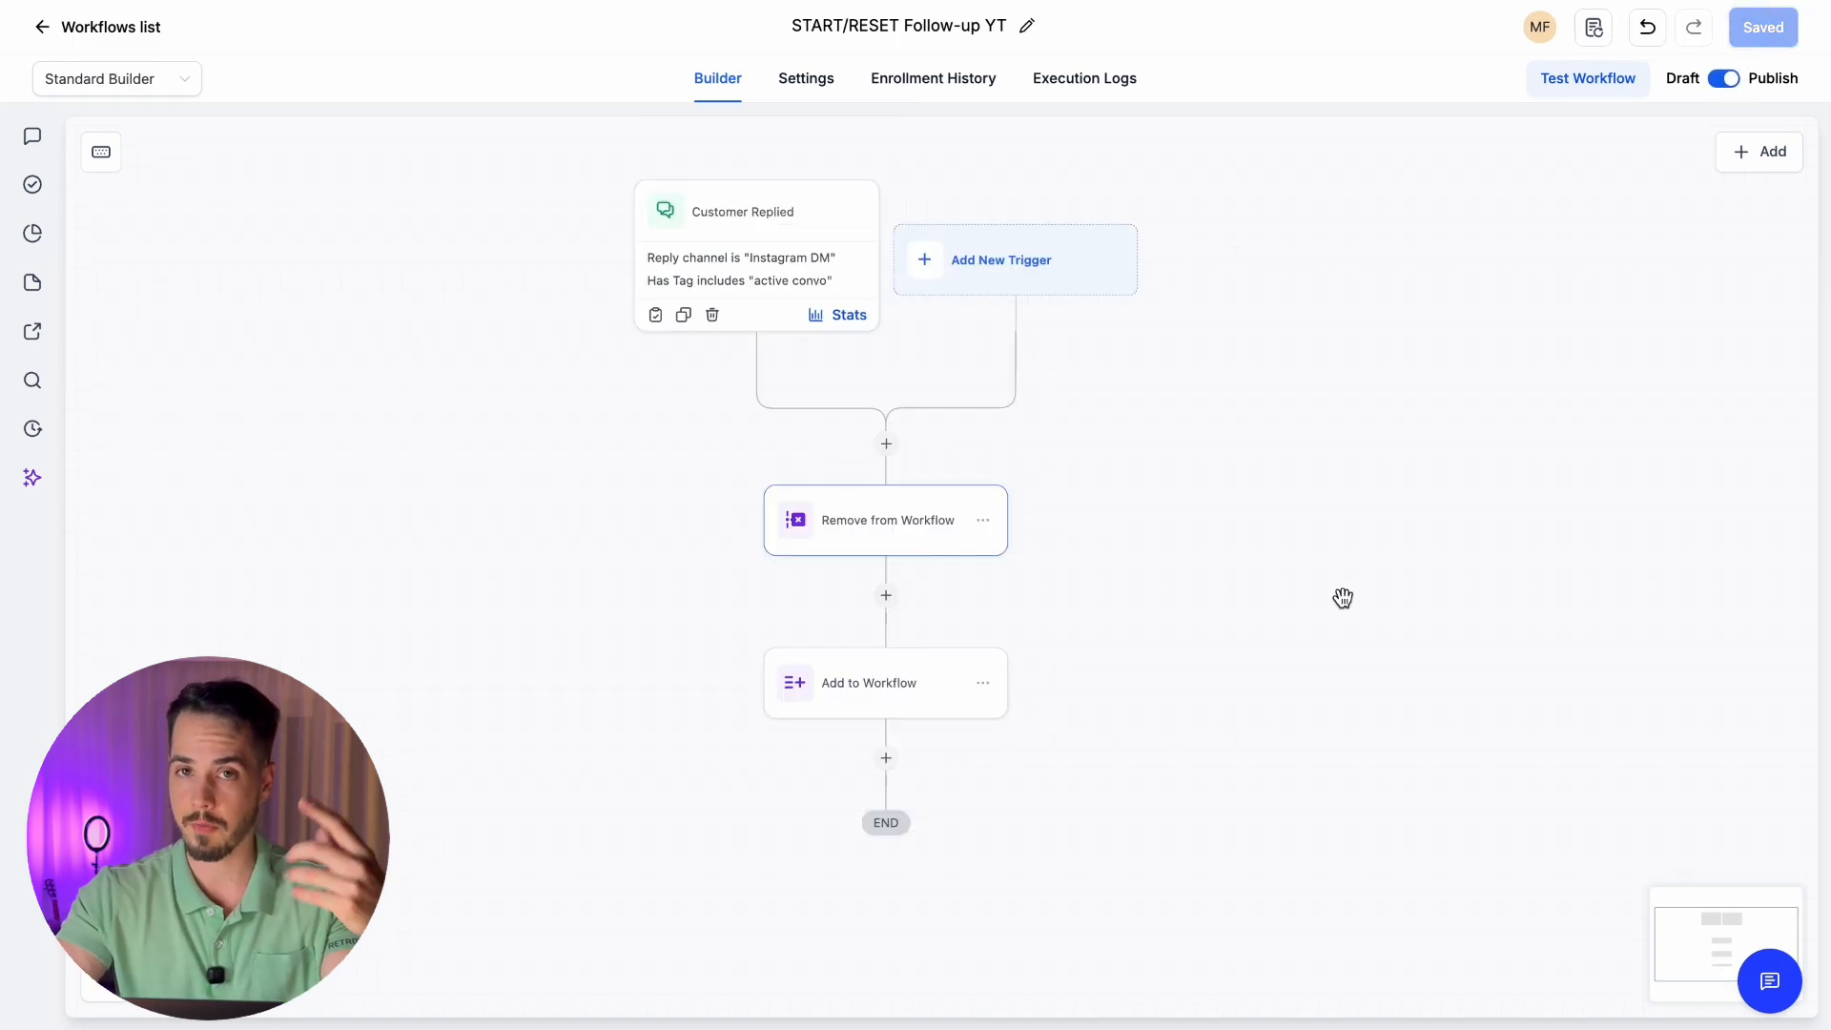
Review the settings of the removal and add actions, and the Follow-up YT sequence with its first wait
left_click(921, 522)
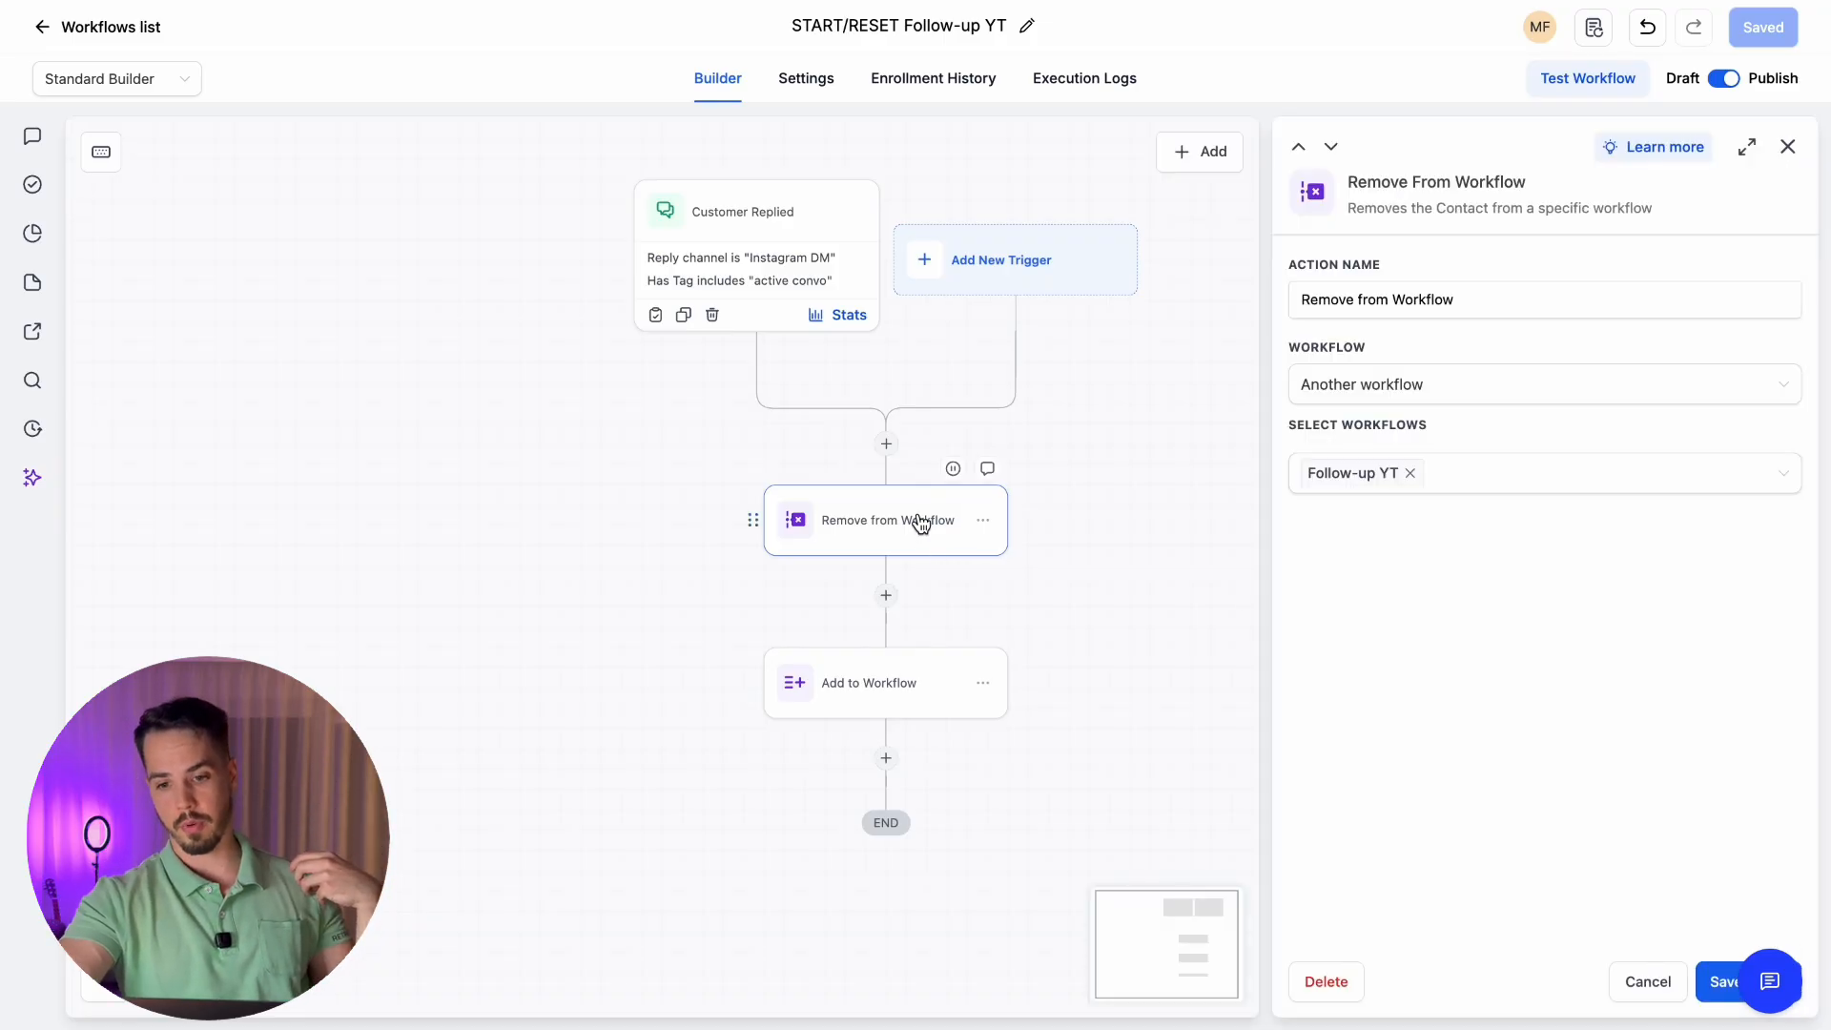
left_click(876, 703)
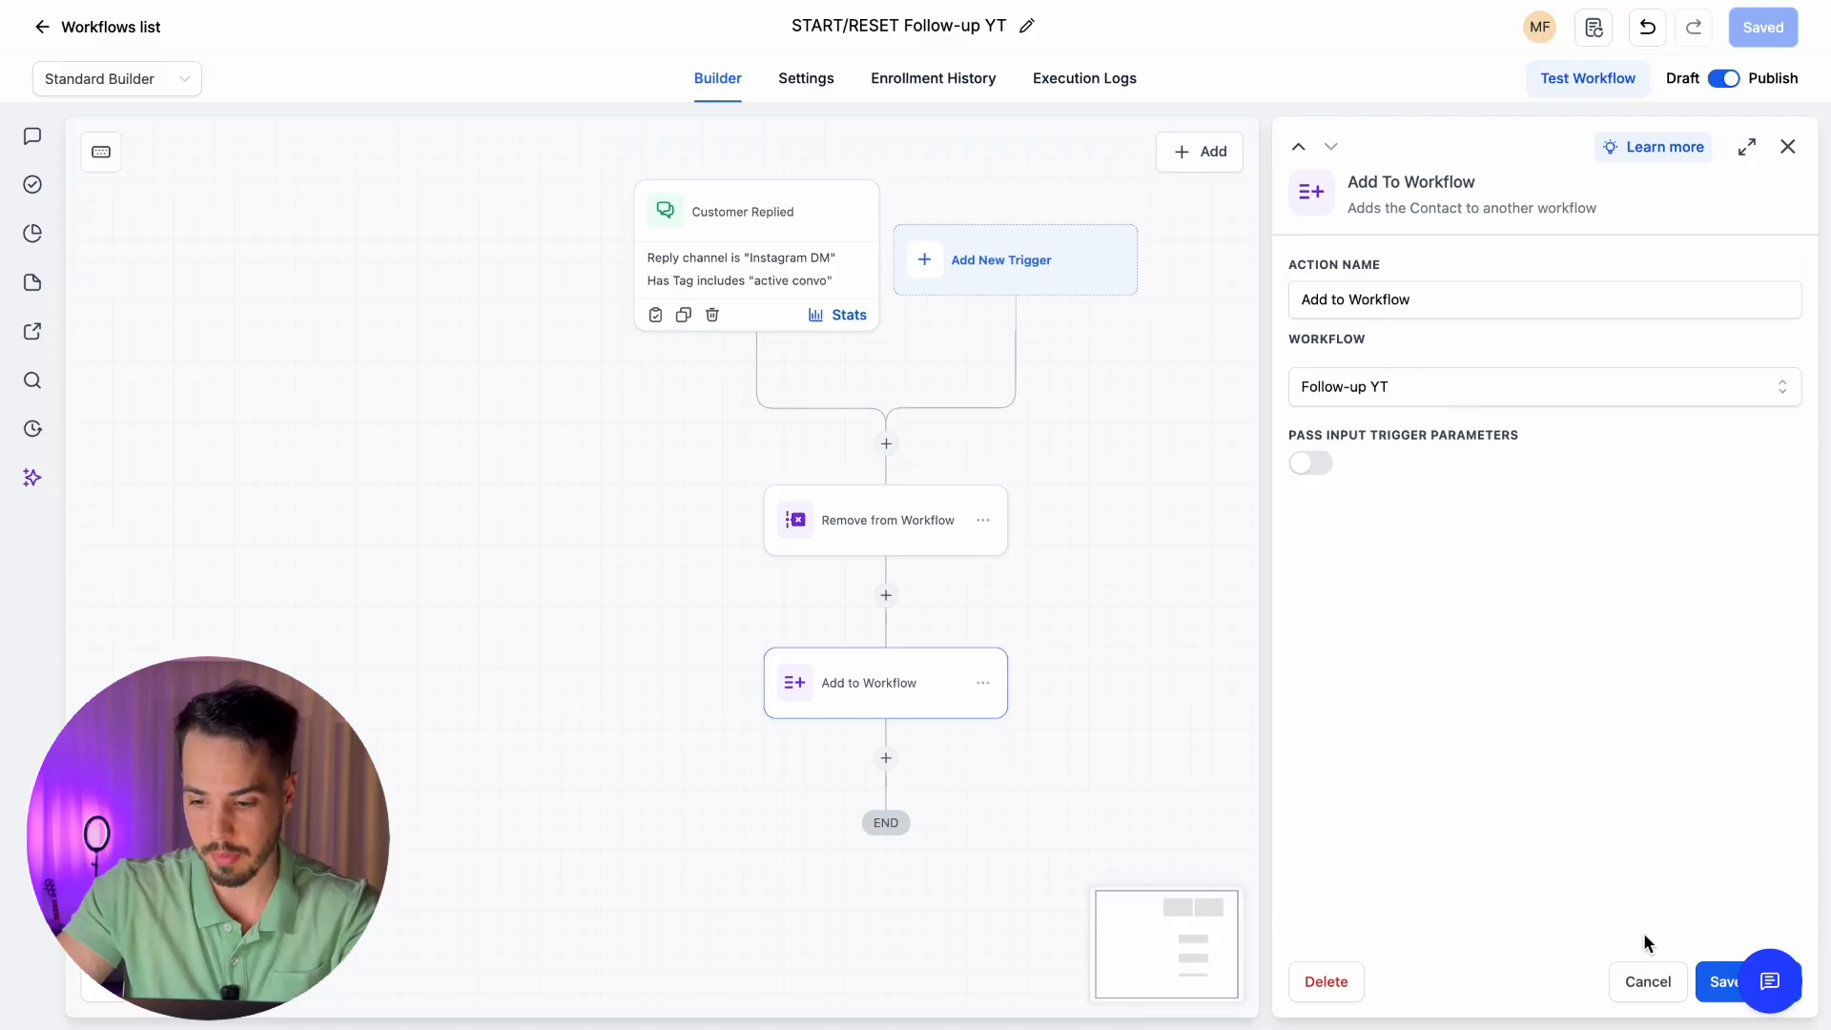
left_click(116, 33)
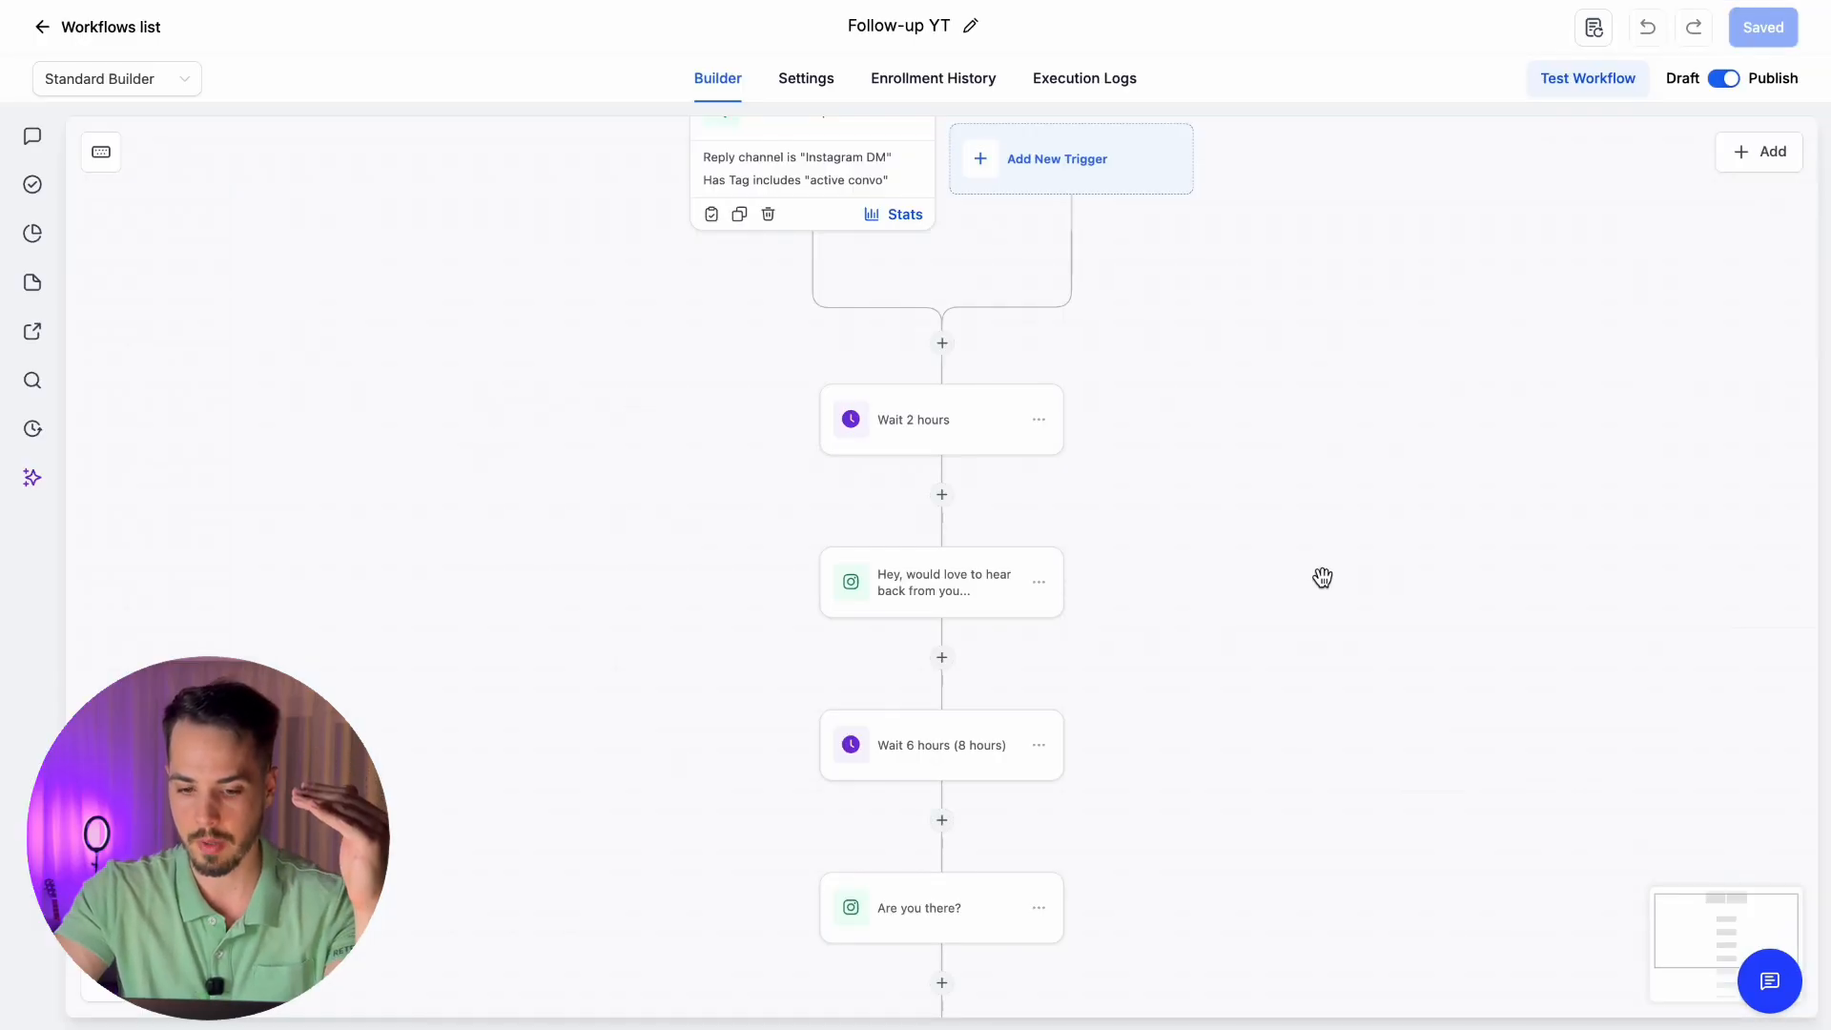
scroll(1228, 326, "down", 2)
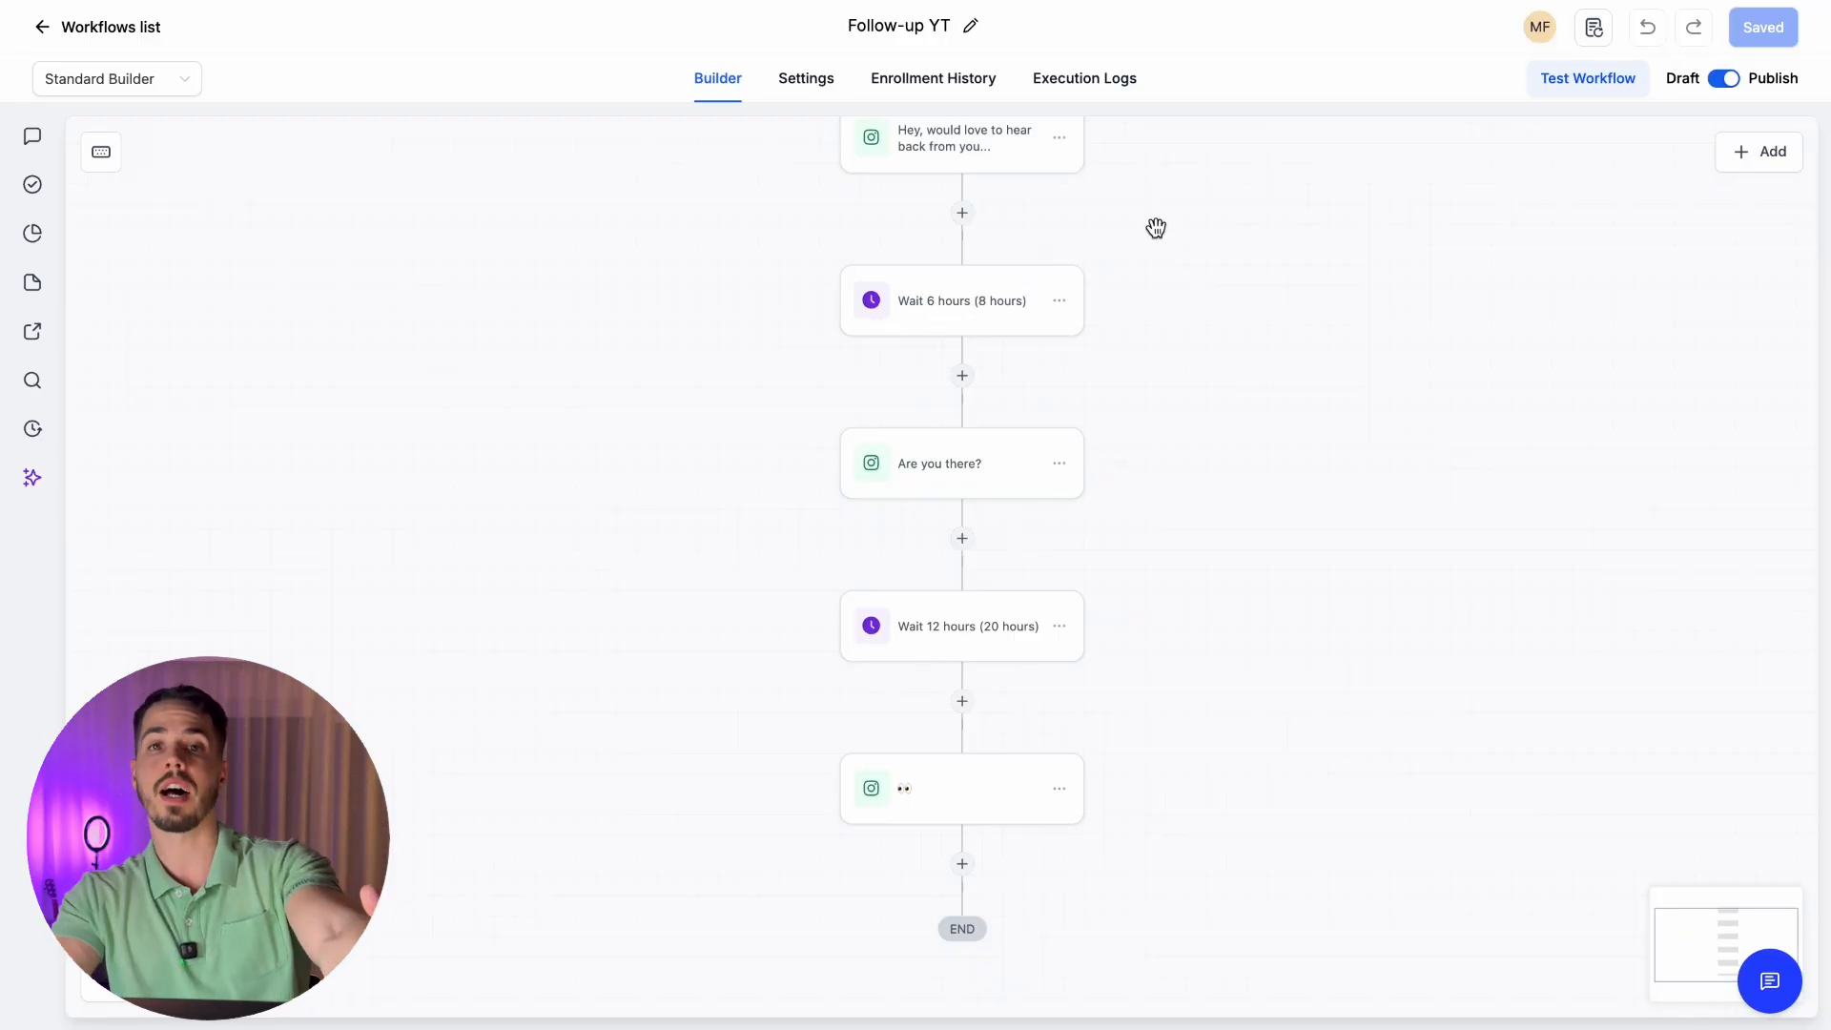
left_click_drag(1152, 196, 1194, 749)
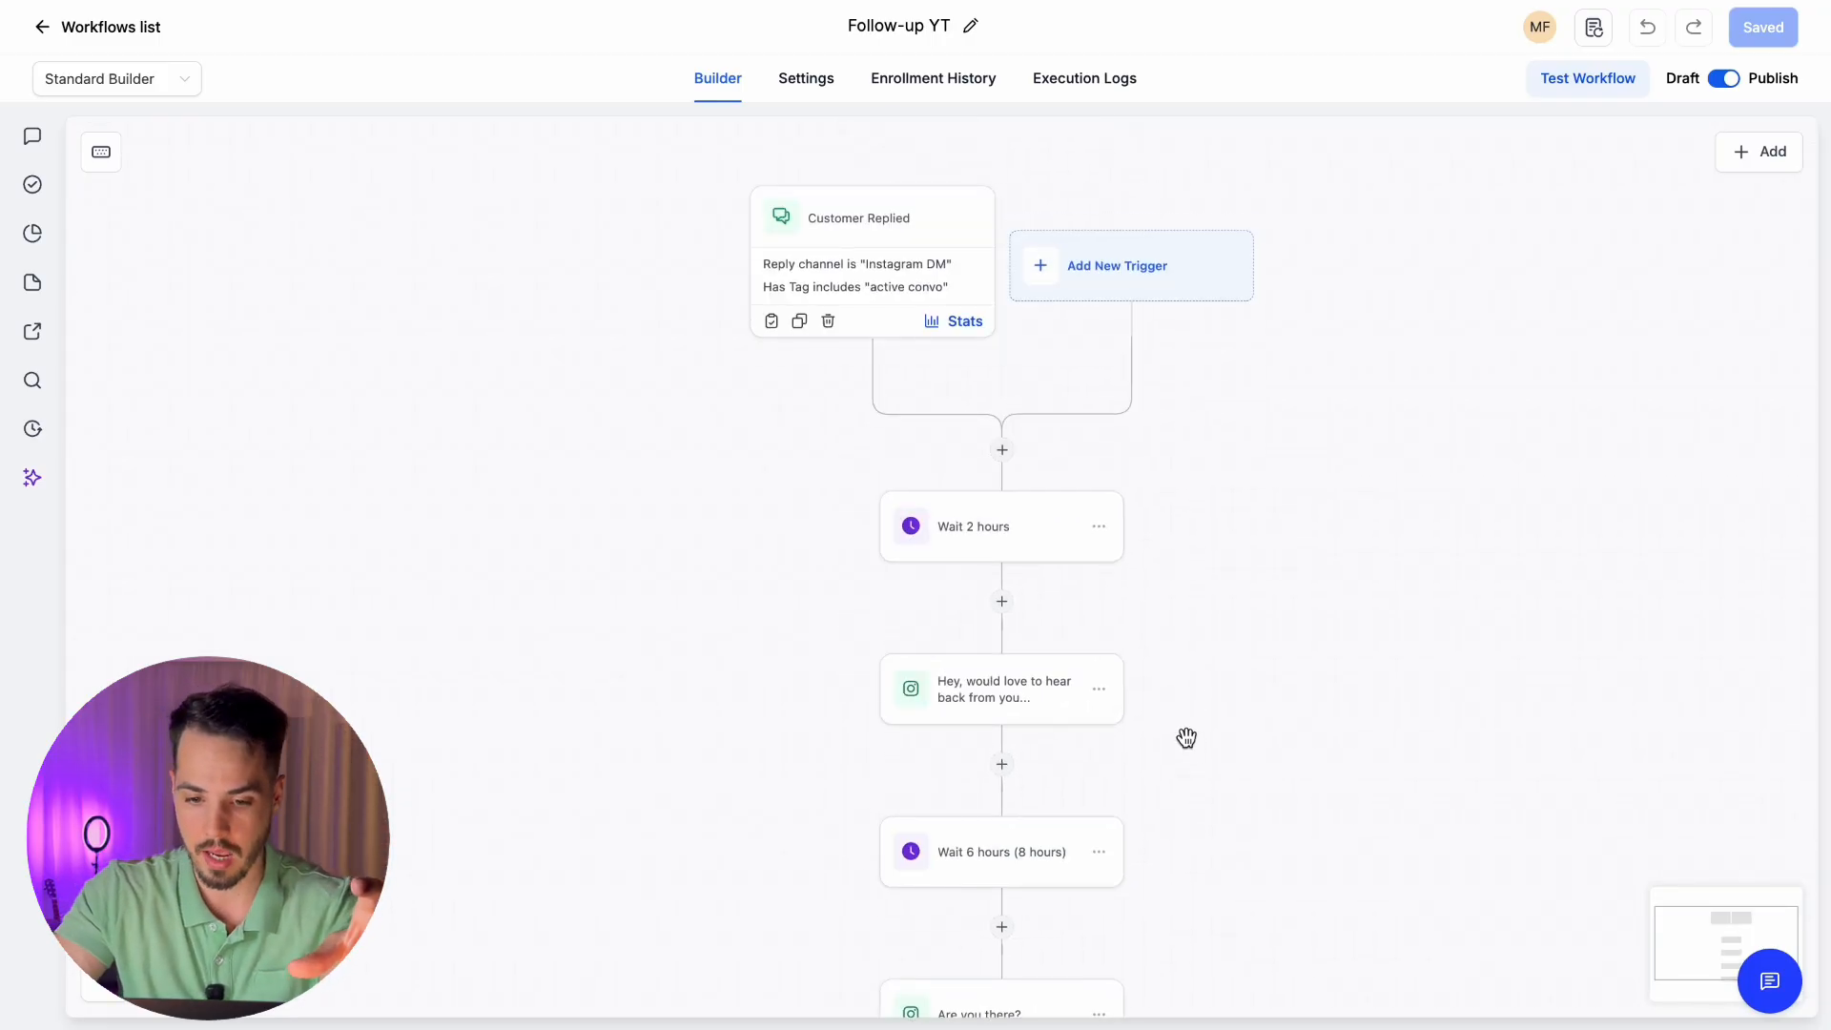
left_click(995, 538)
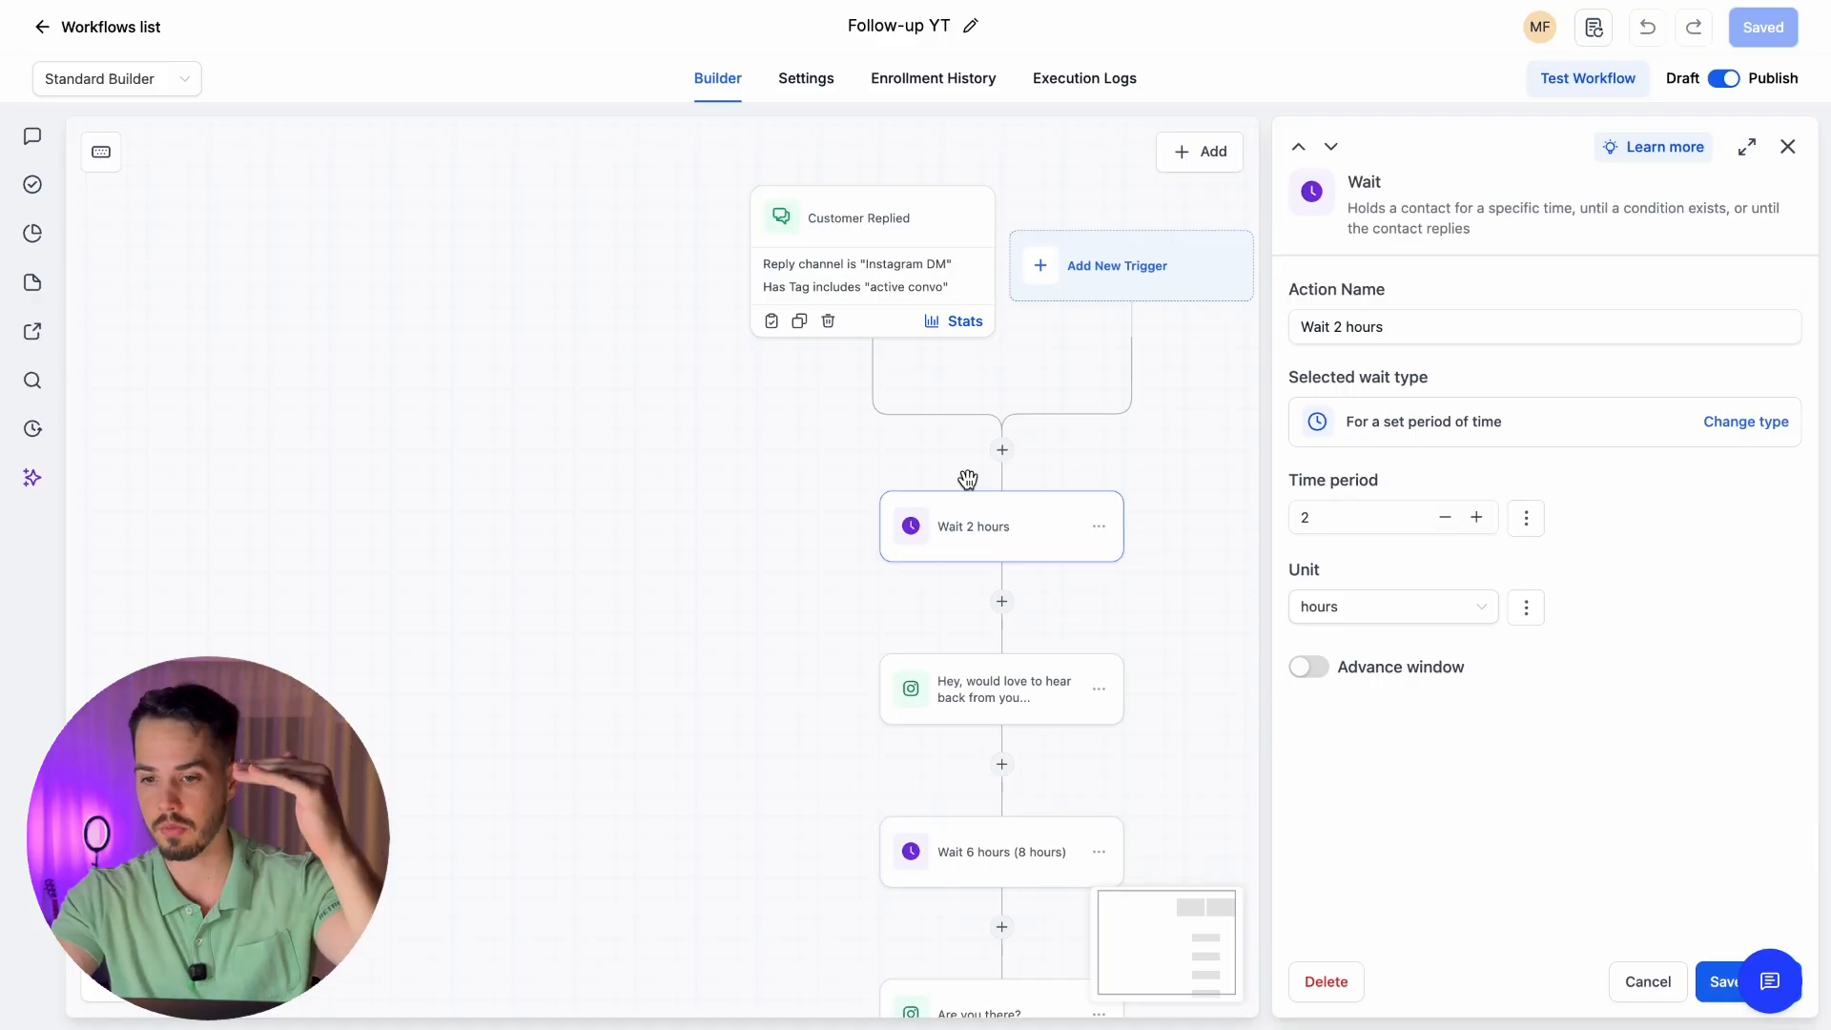
left_click_drag(763, 460, 712, 454)
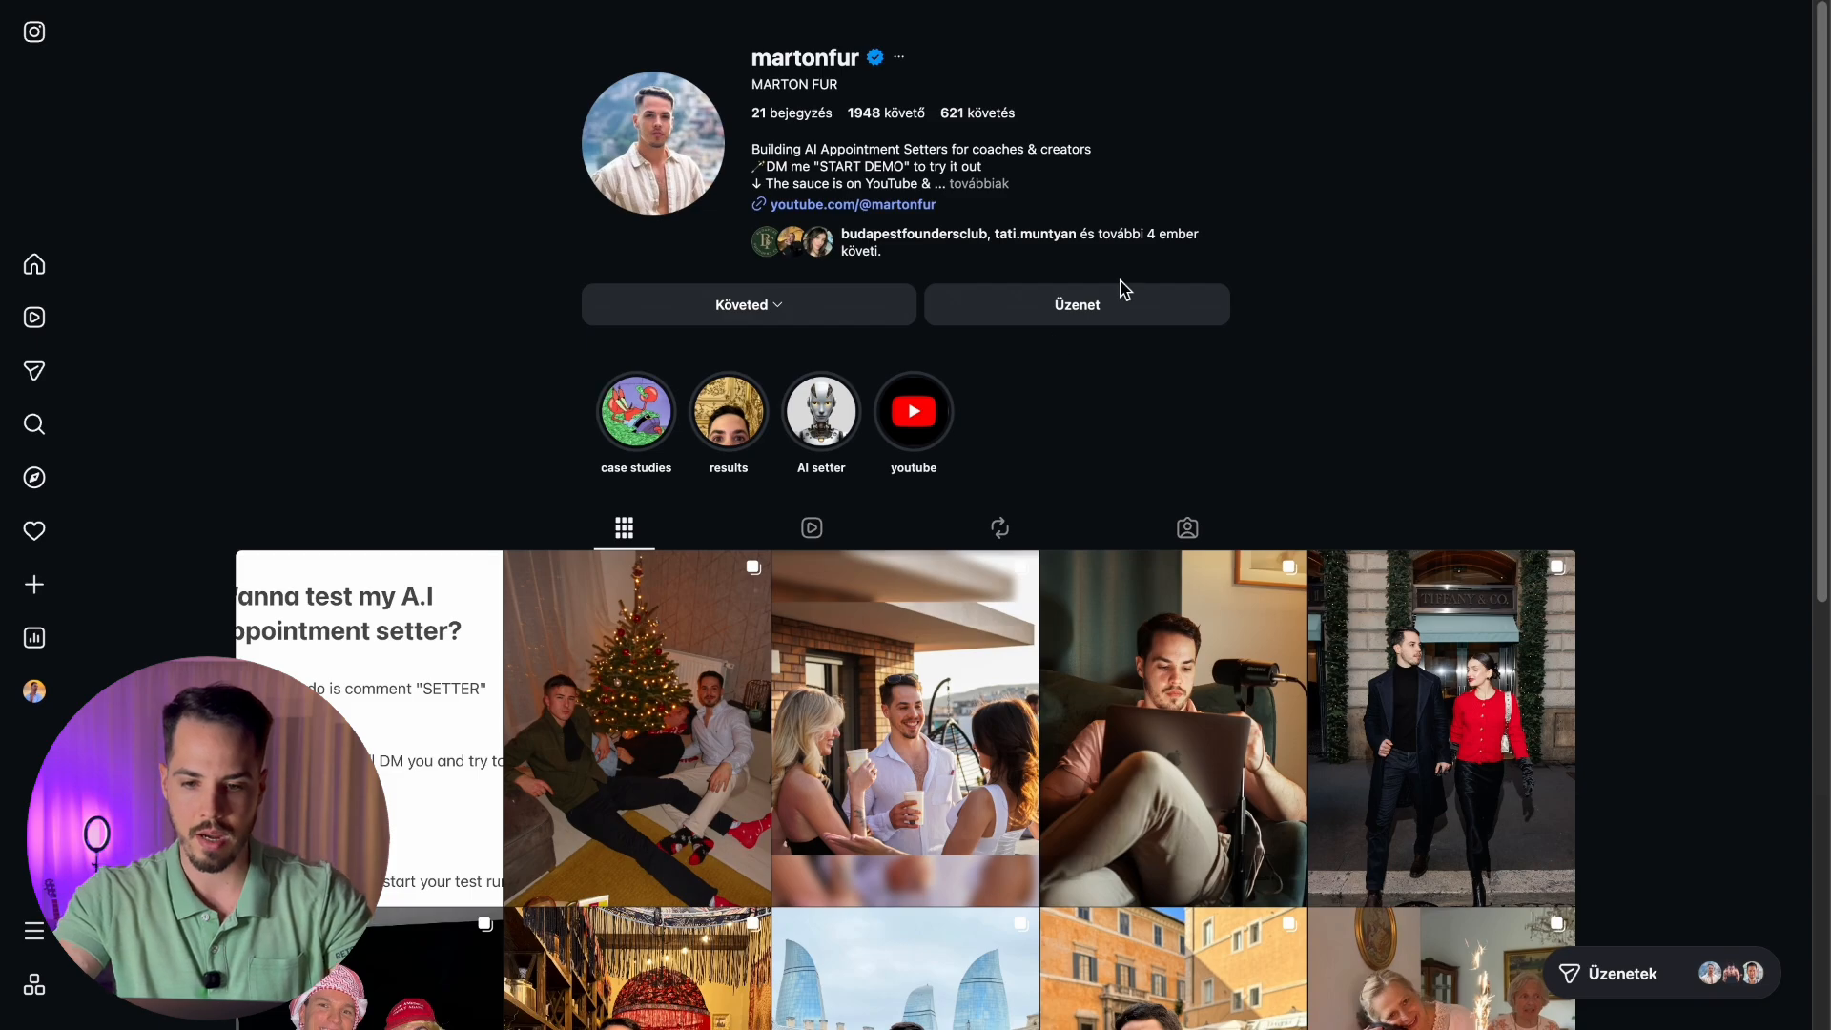
Start a message thread from the Instagram profile and send "Start_flow" to test the automation
left_click(1114, 305)
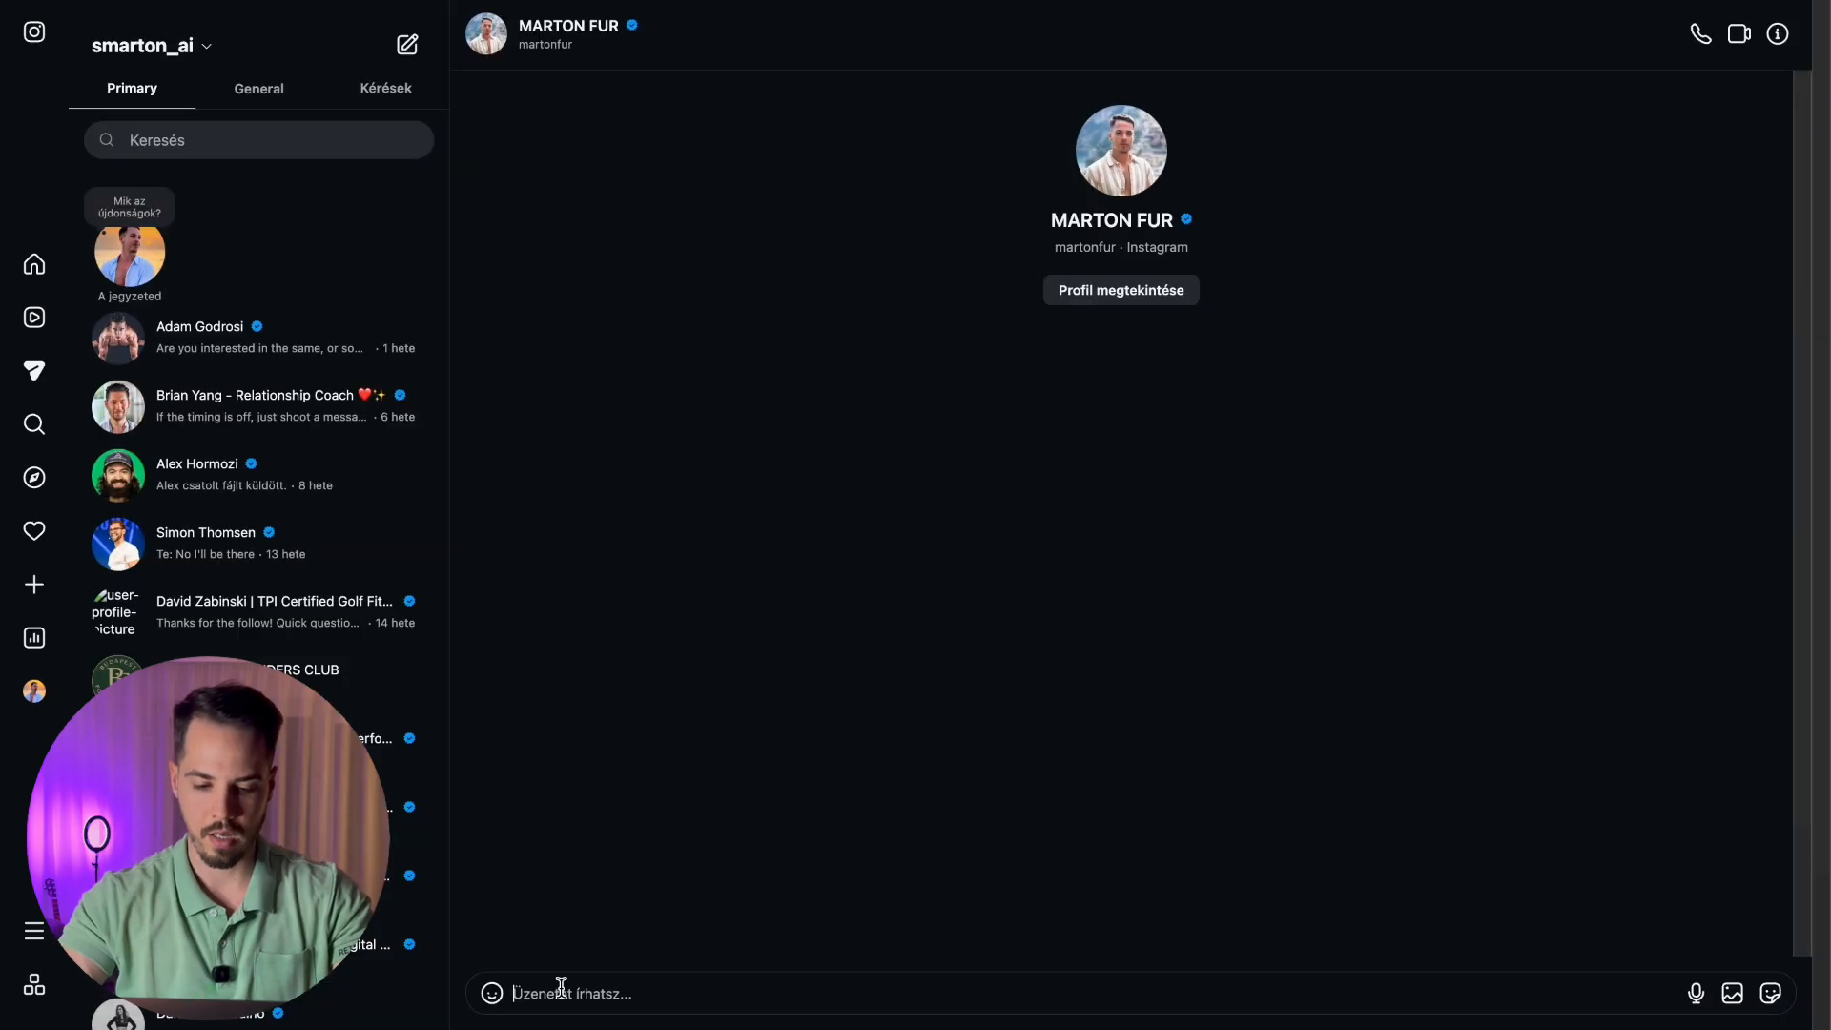
left_click(560, 993)
key("super+shift+v")
key("Return")
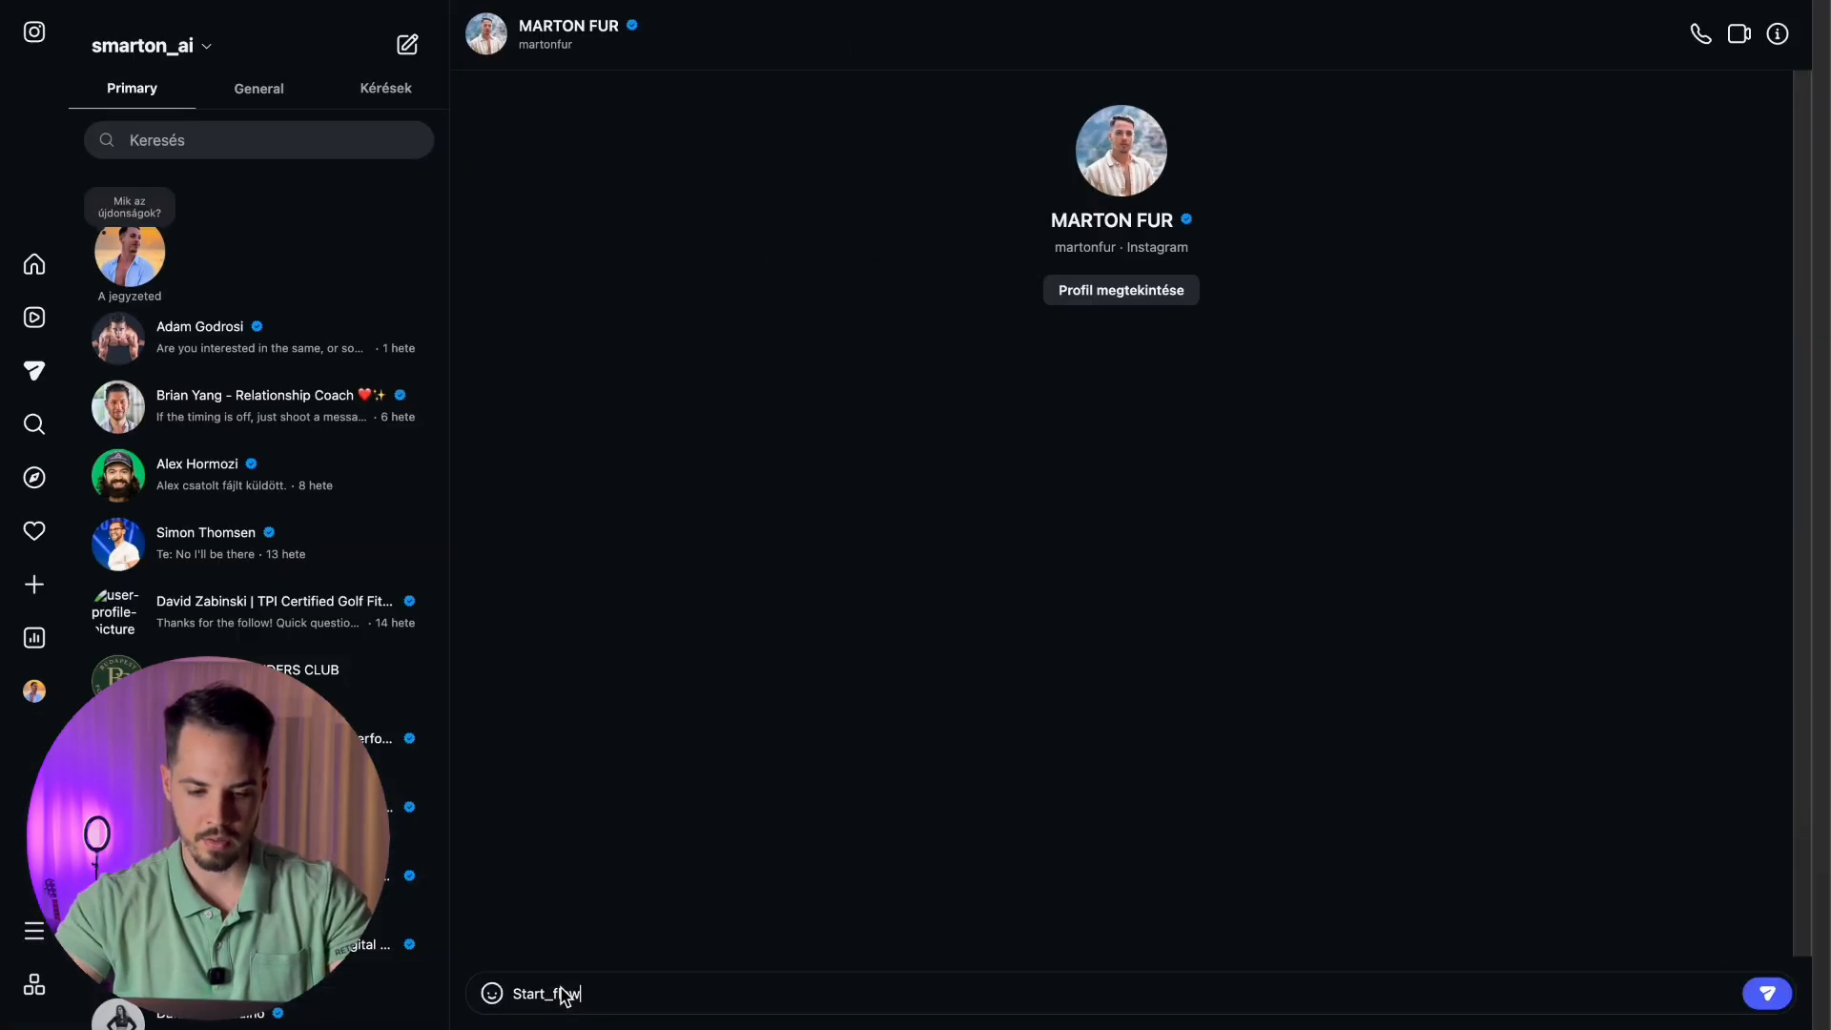
key("Return")
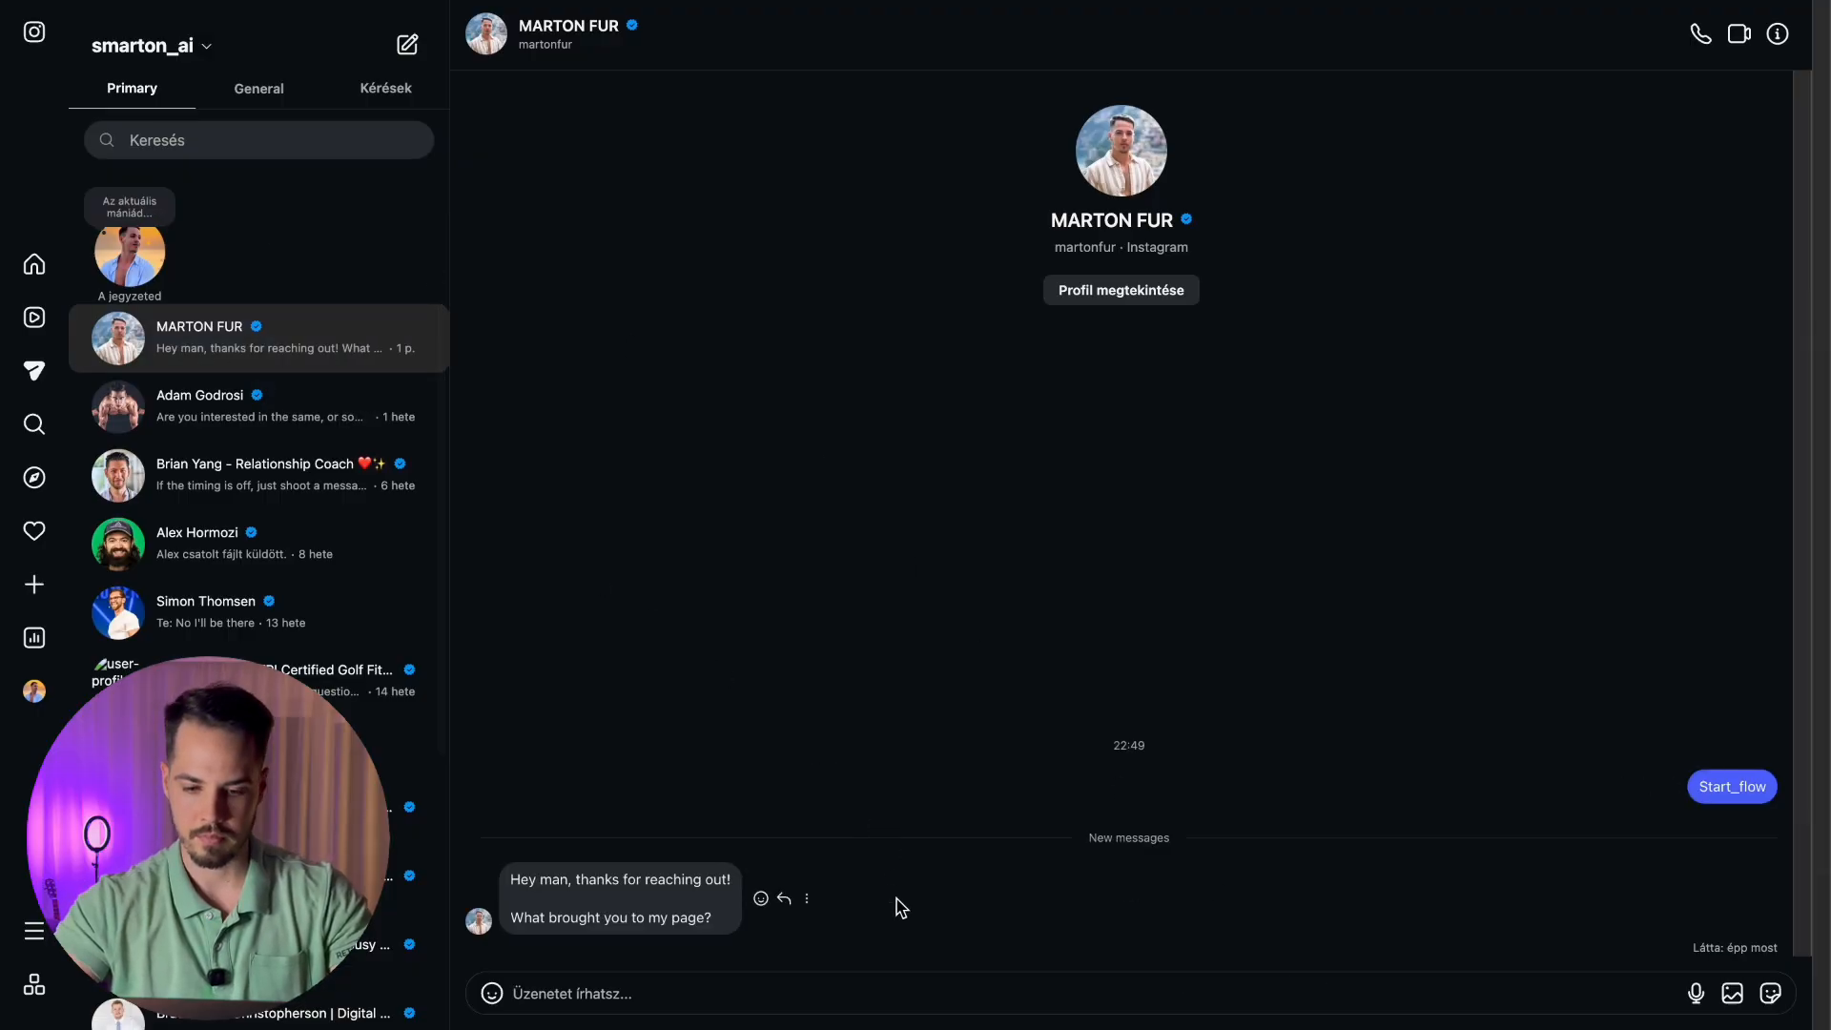
Enlarge the page for readability and send the reply "yo bro, i just like your content" in the Instagram thread
left_click(1787, 8)
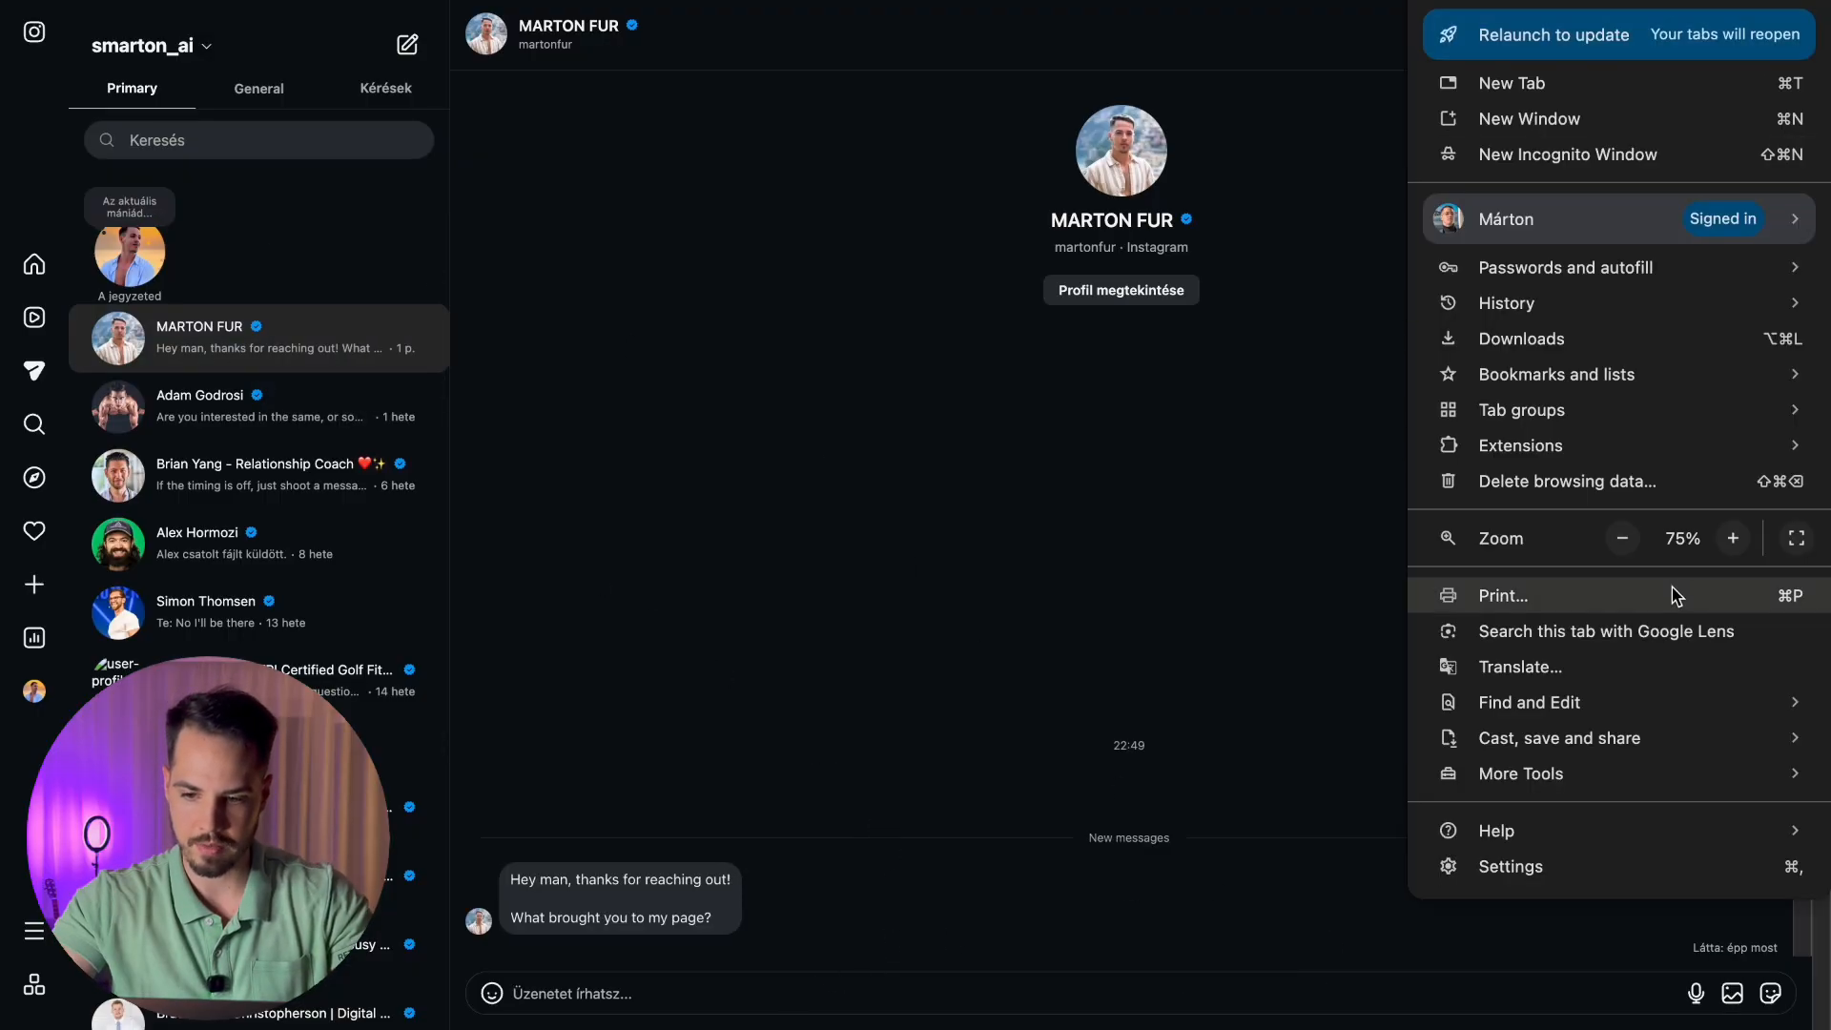
left_click(1733, 538)
left_click(1733, 538)
left_click(888, 396)
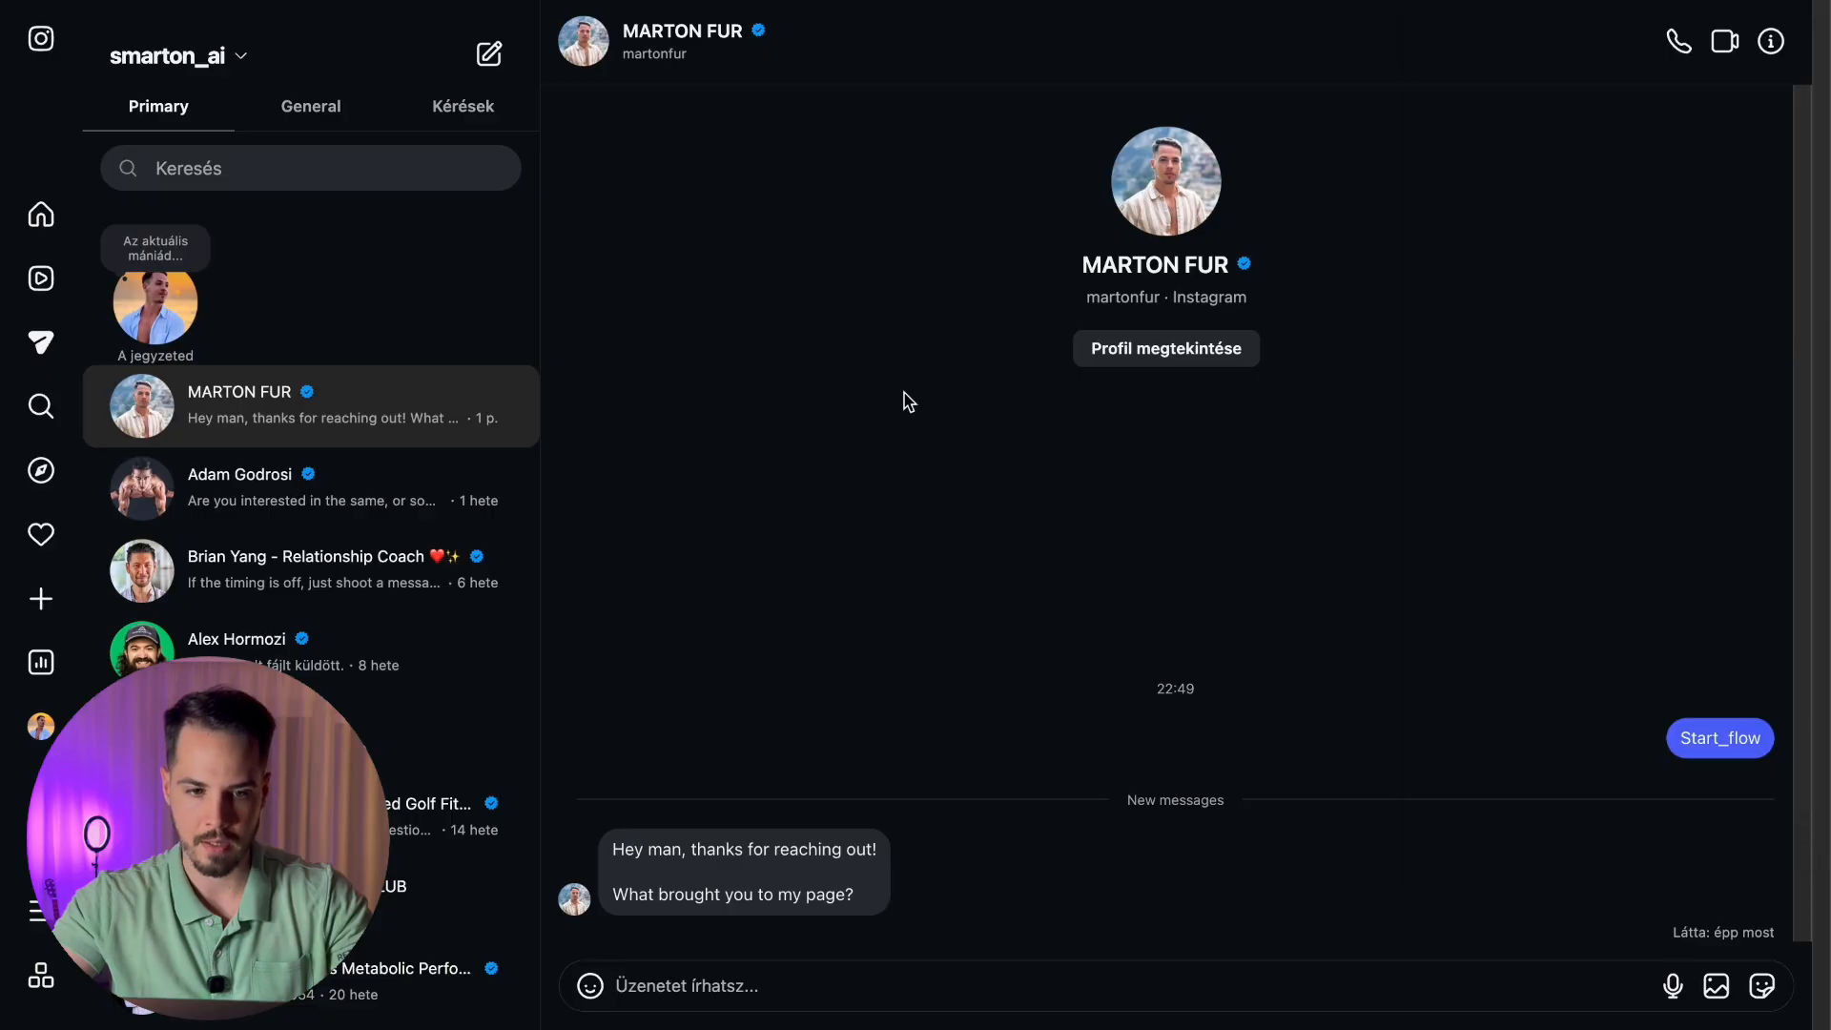
type("yo bro,")
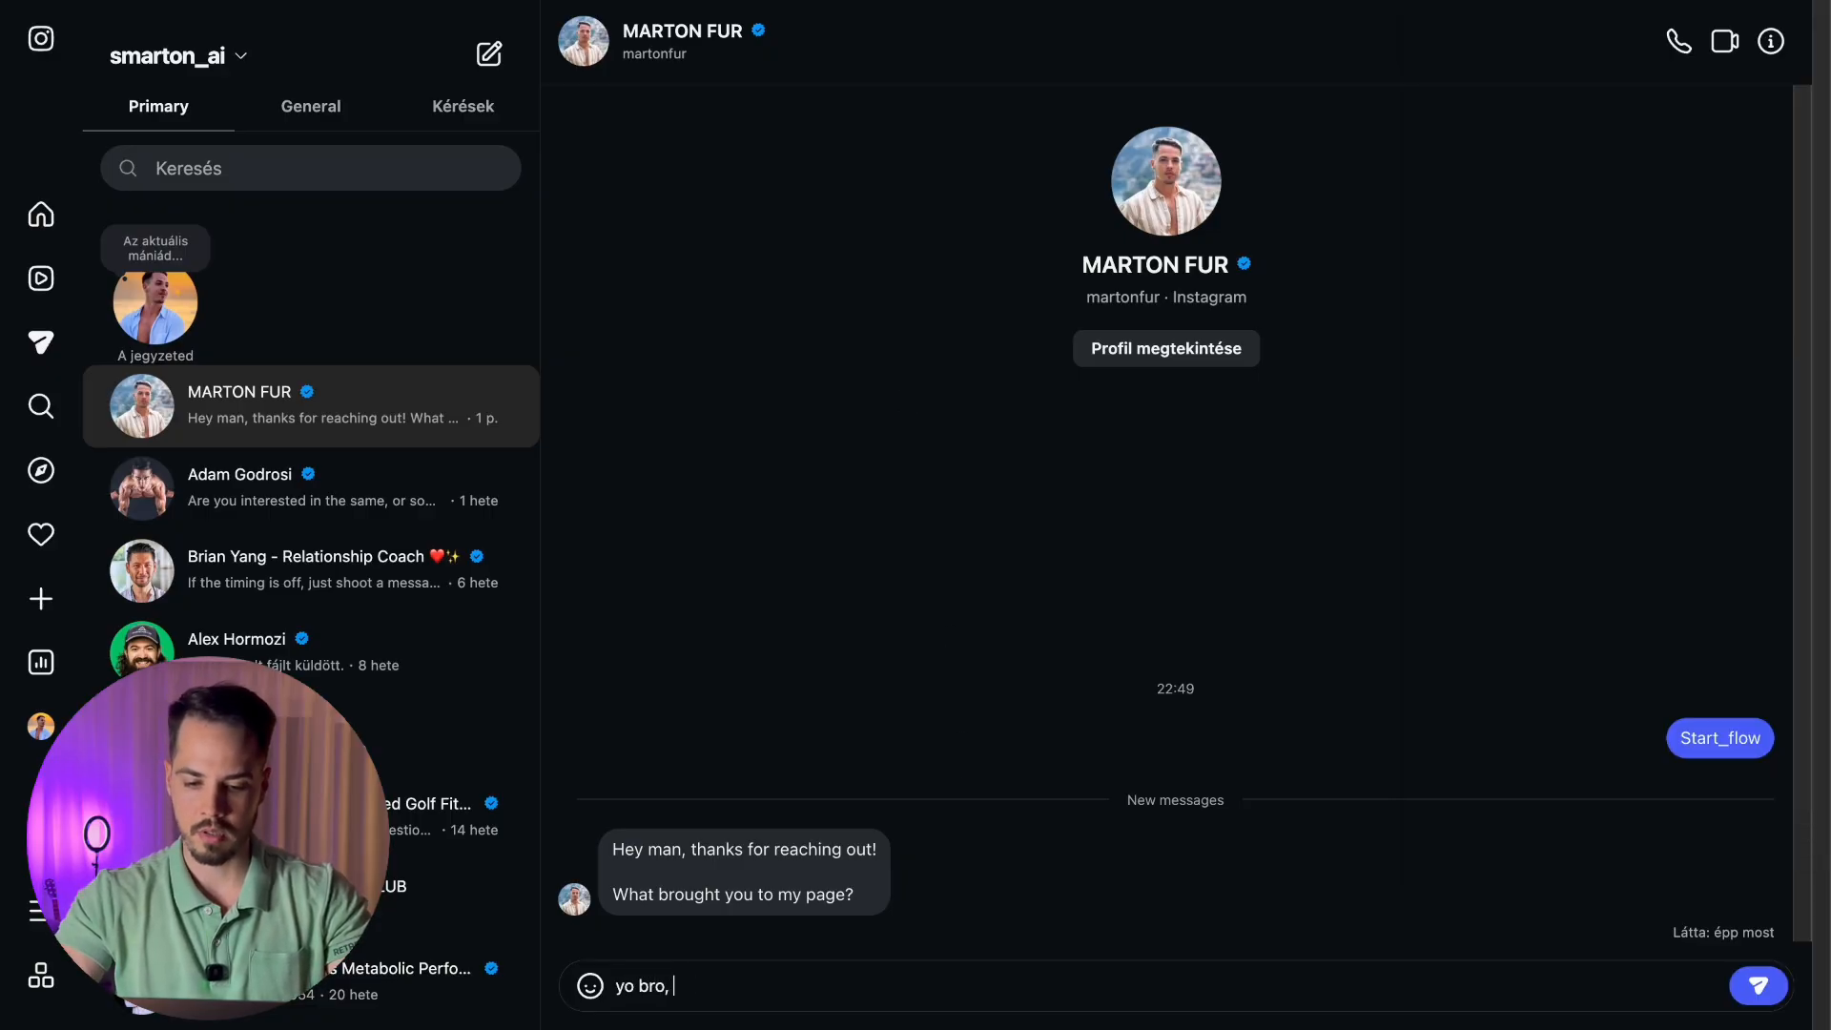
type(" i just like your content")
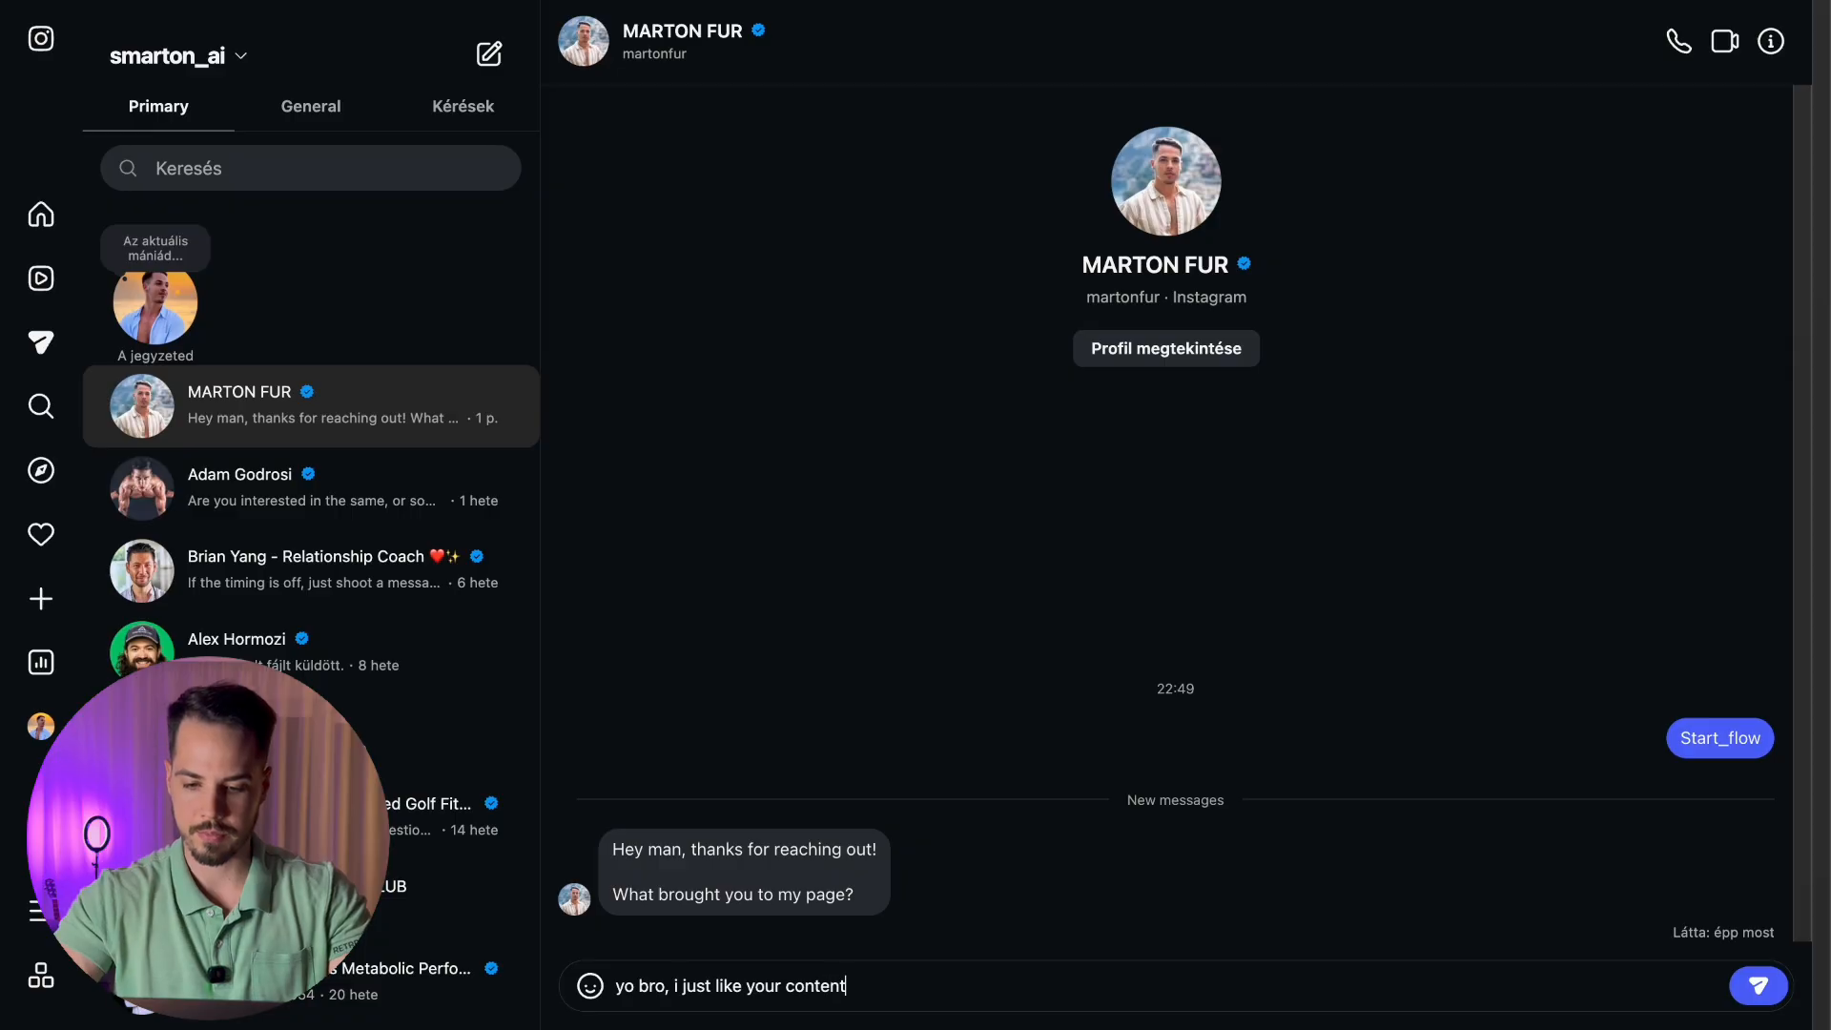
key("Return")
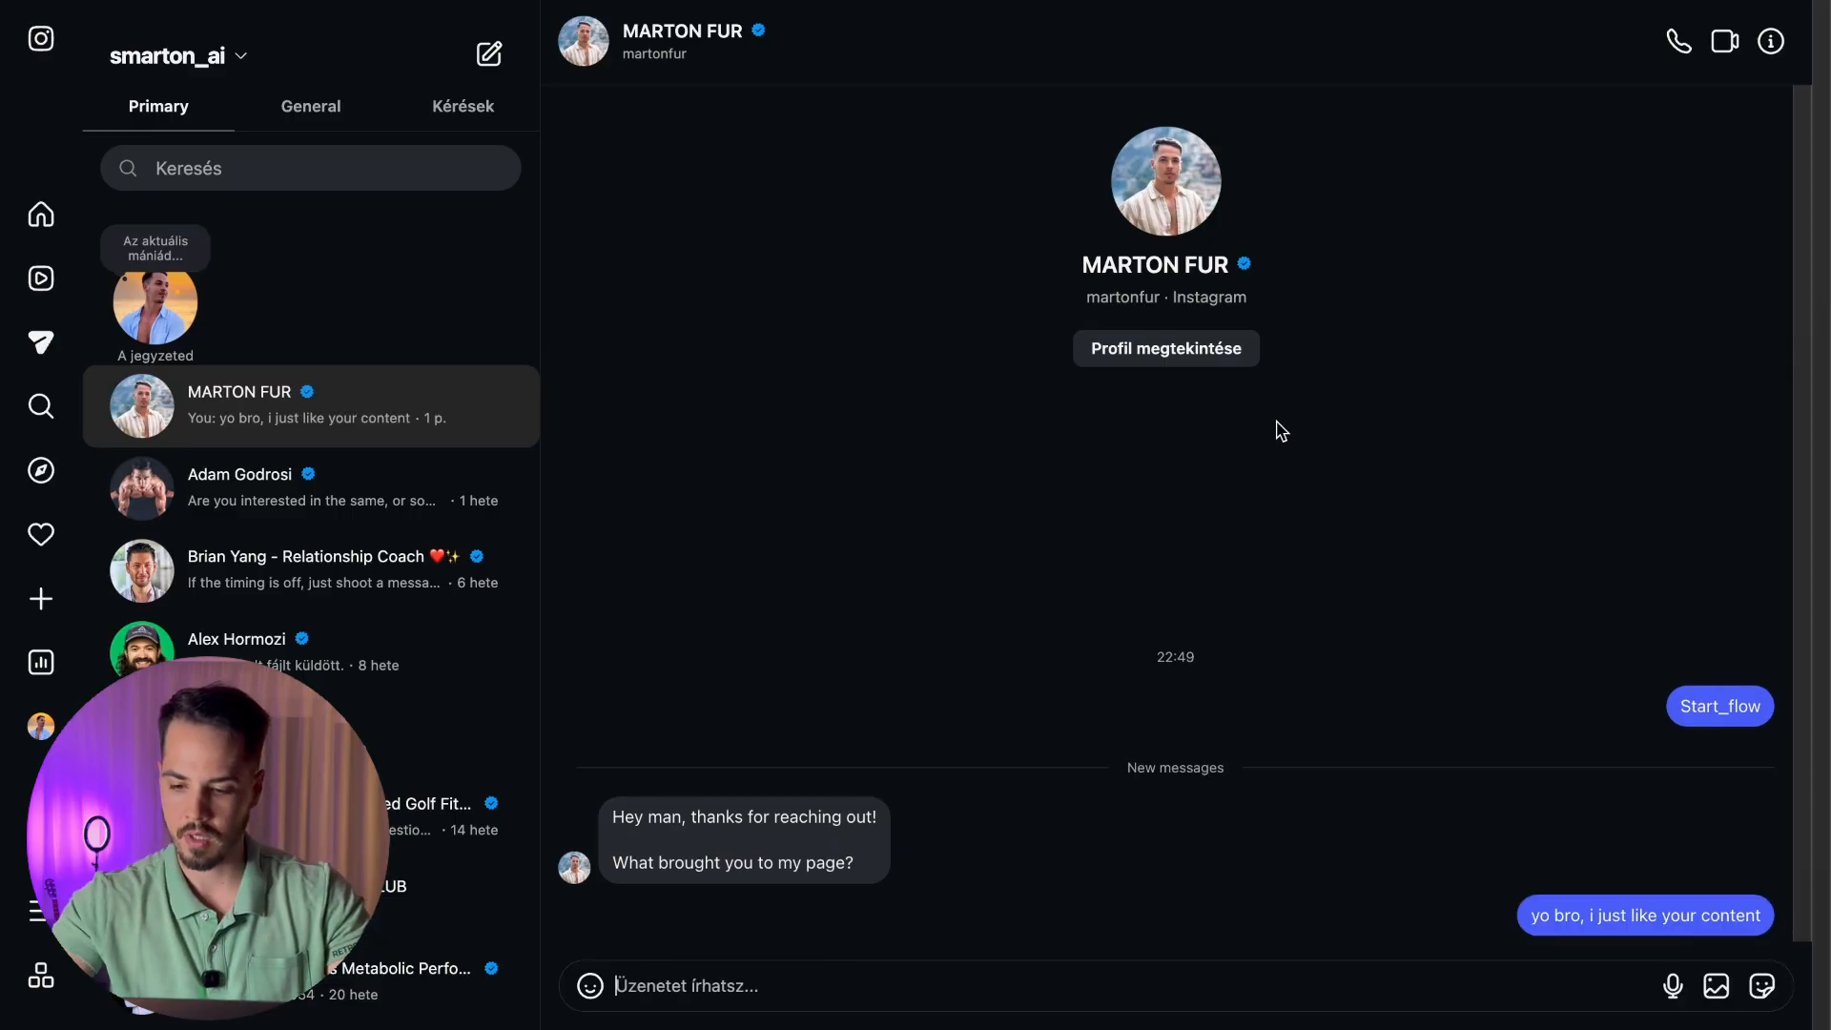
Switch to the contact's conversation in HighLevel and send the Instagram reply "cool, what caught your attention"
key("ctrl+Tab")
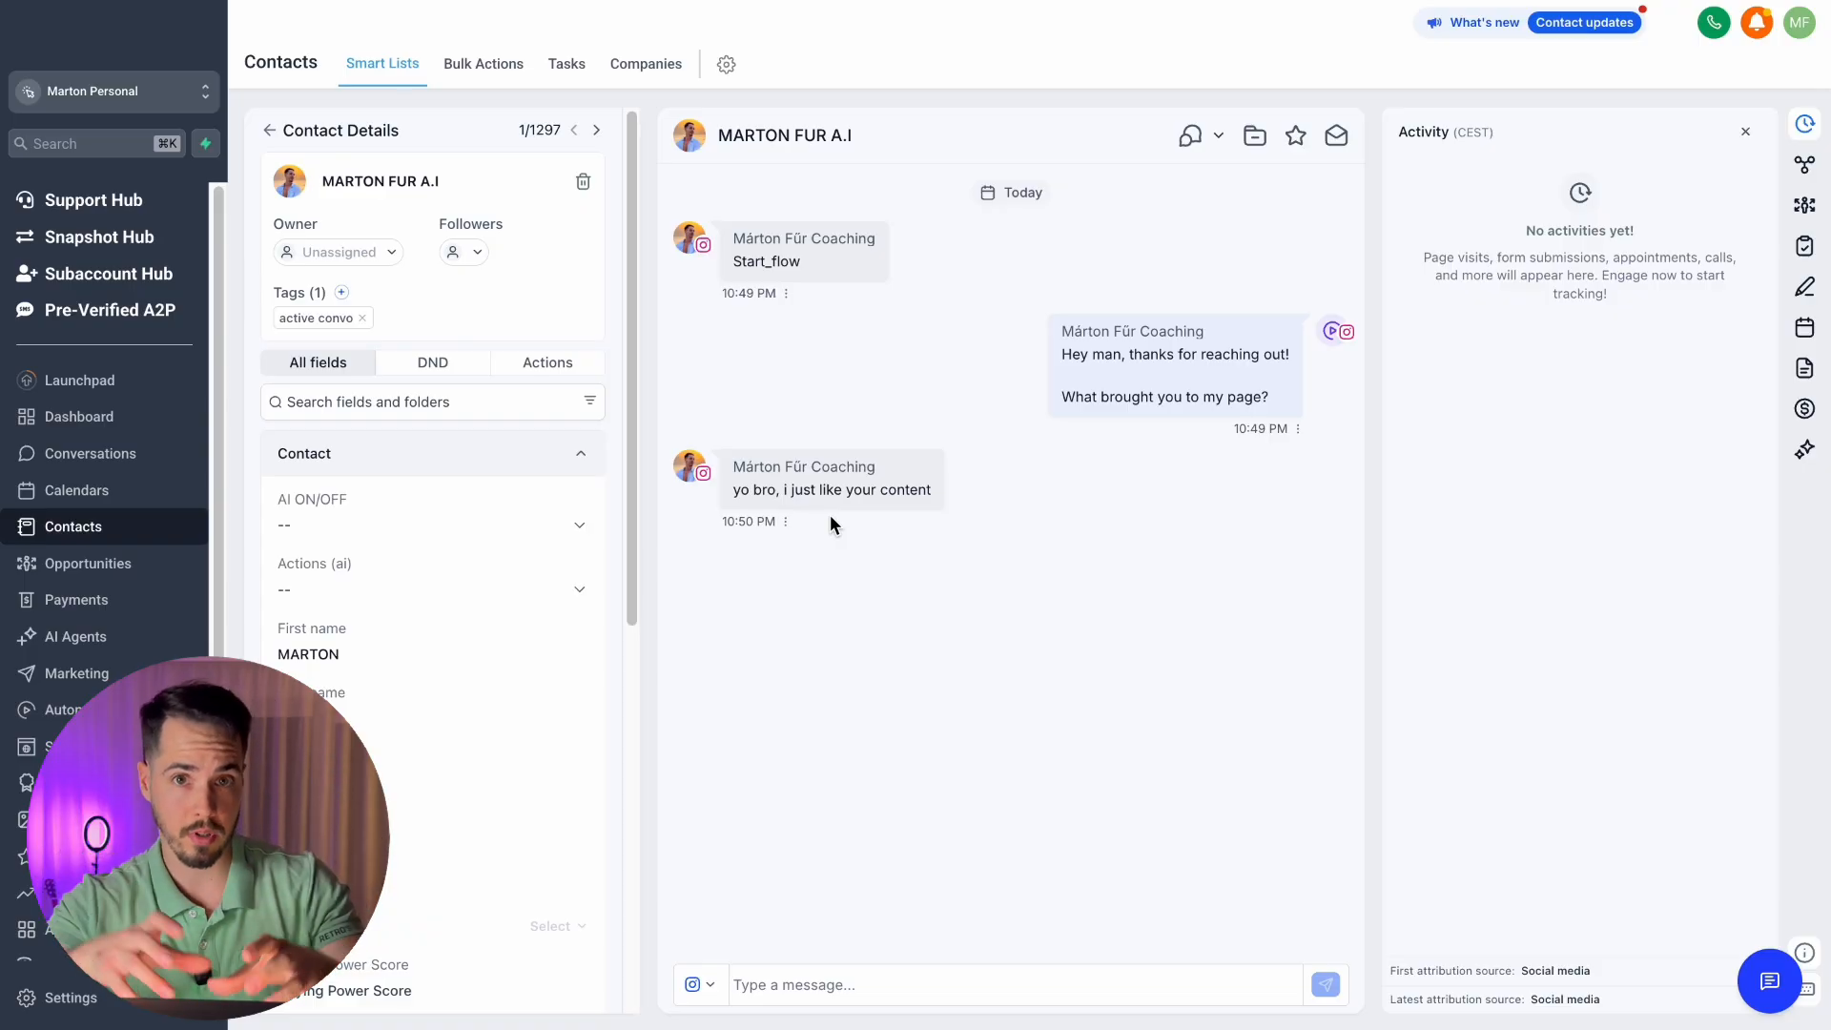
left_click(827, 983)
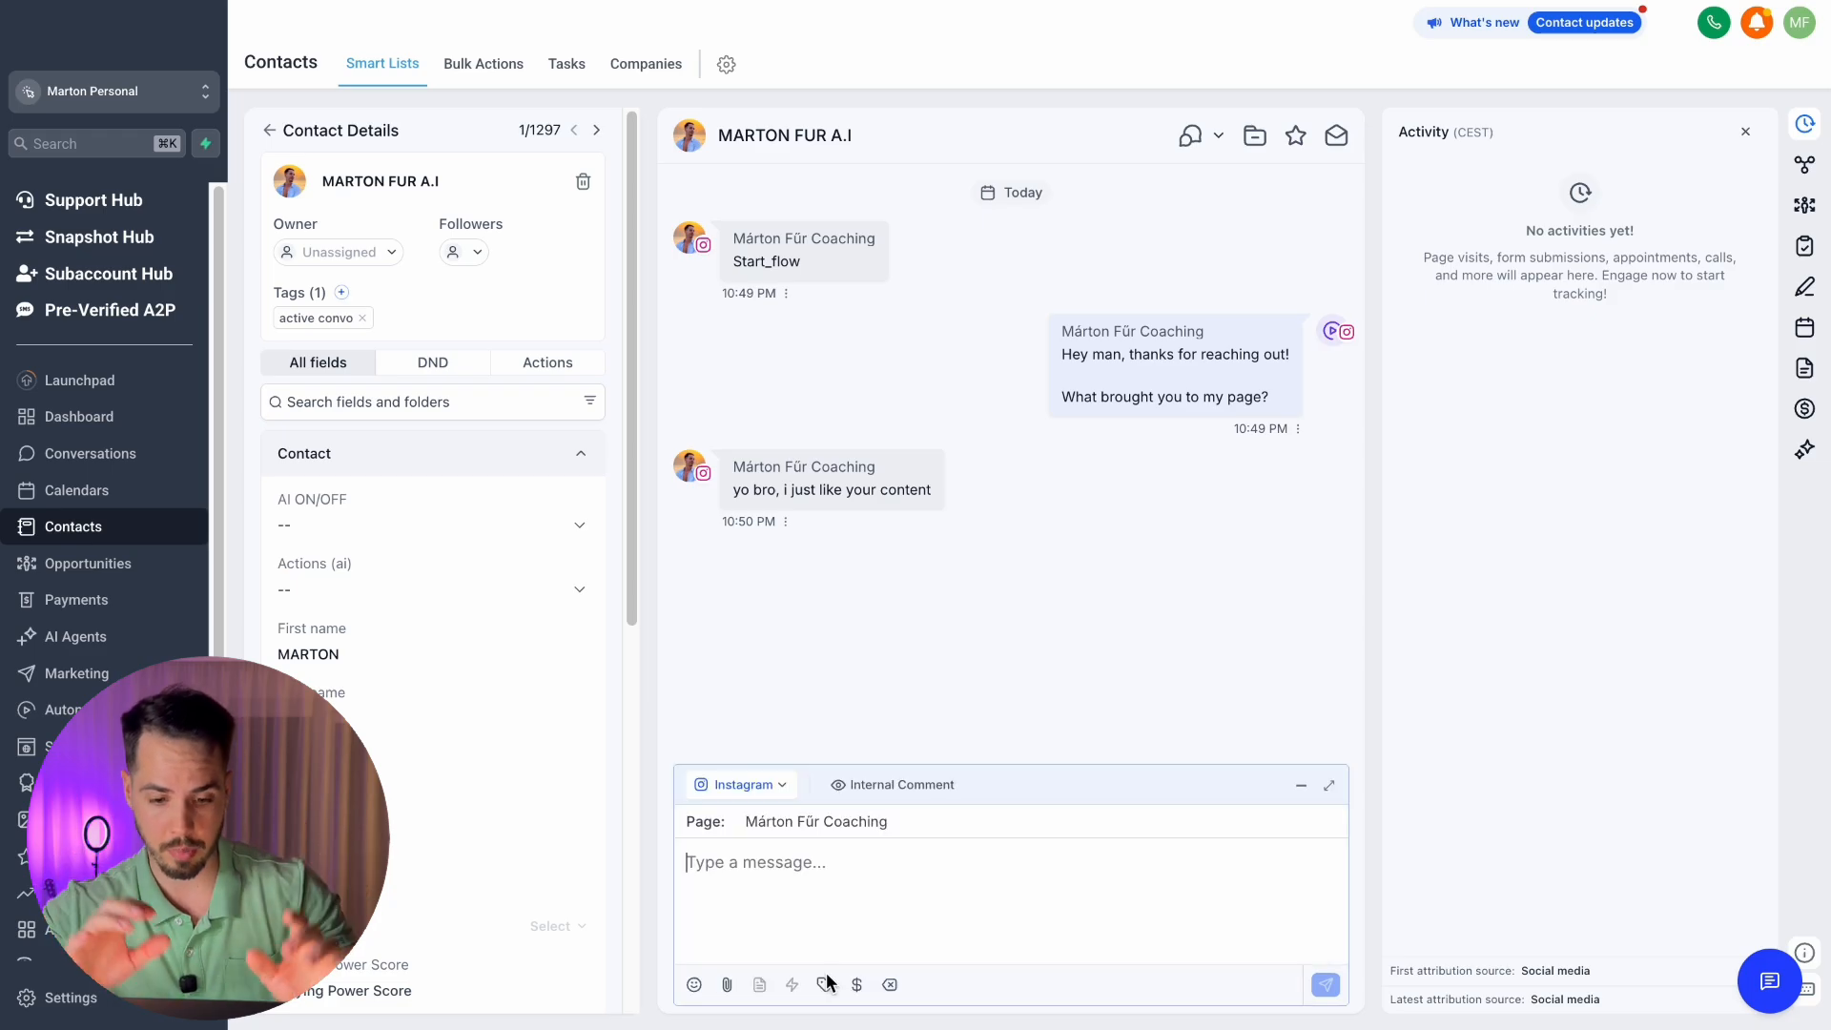
type("cool, w")
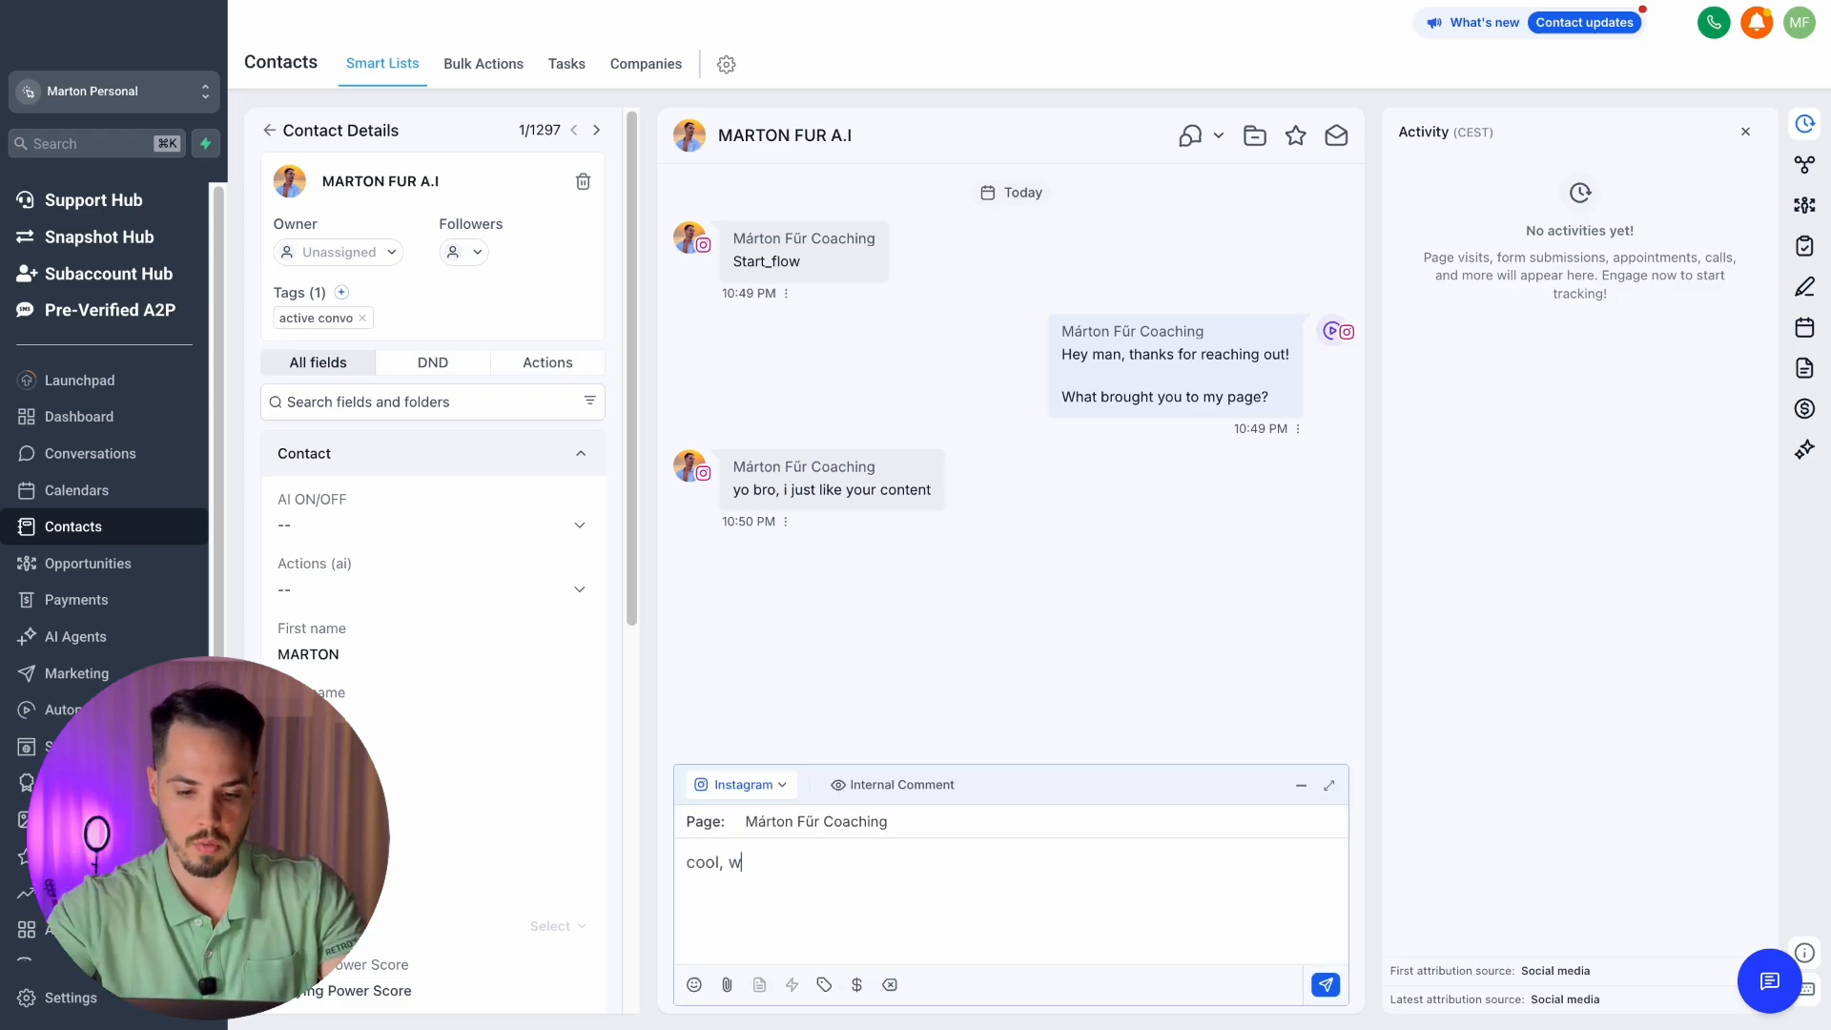
type("hat caught your attenti")
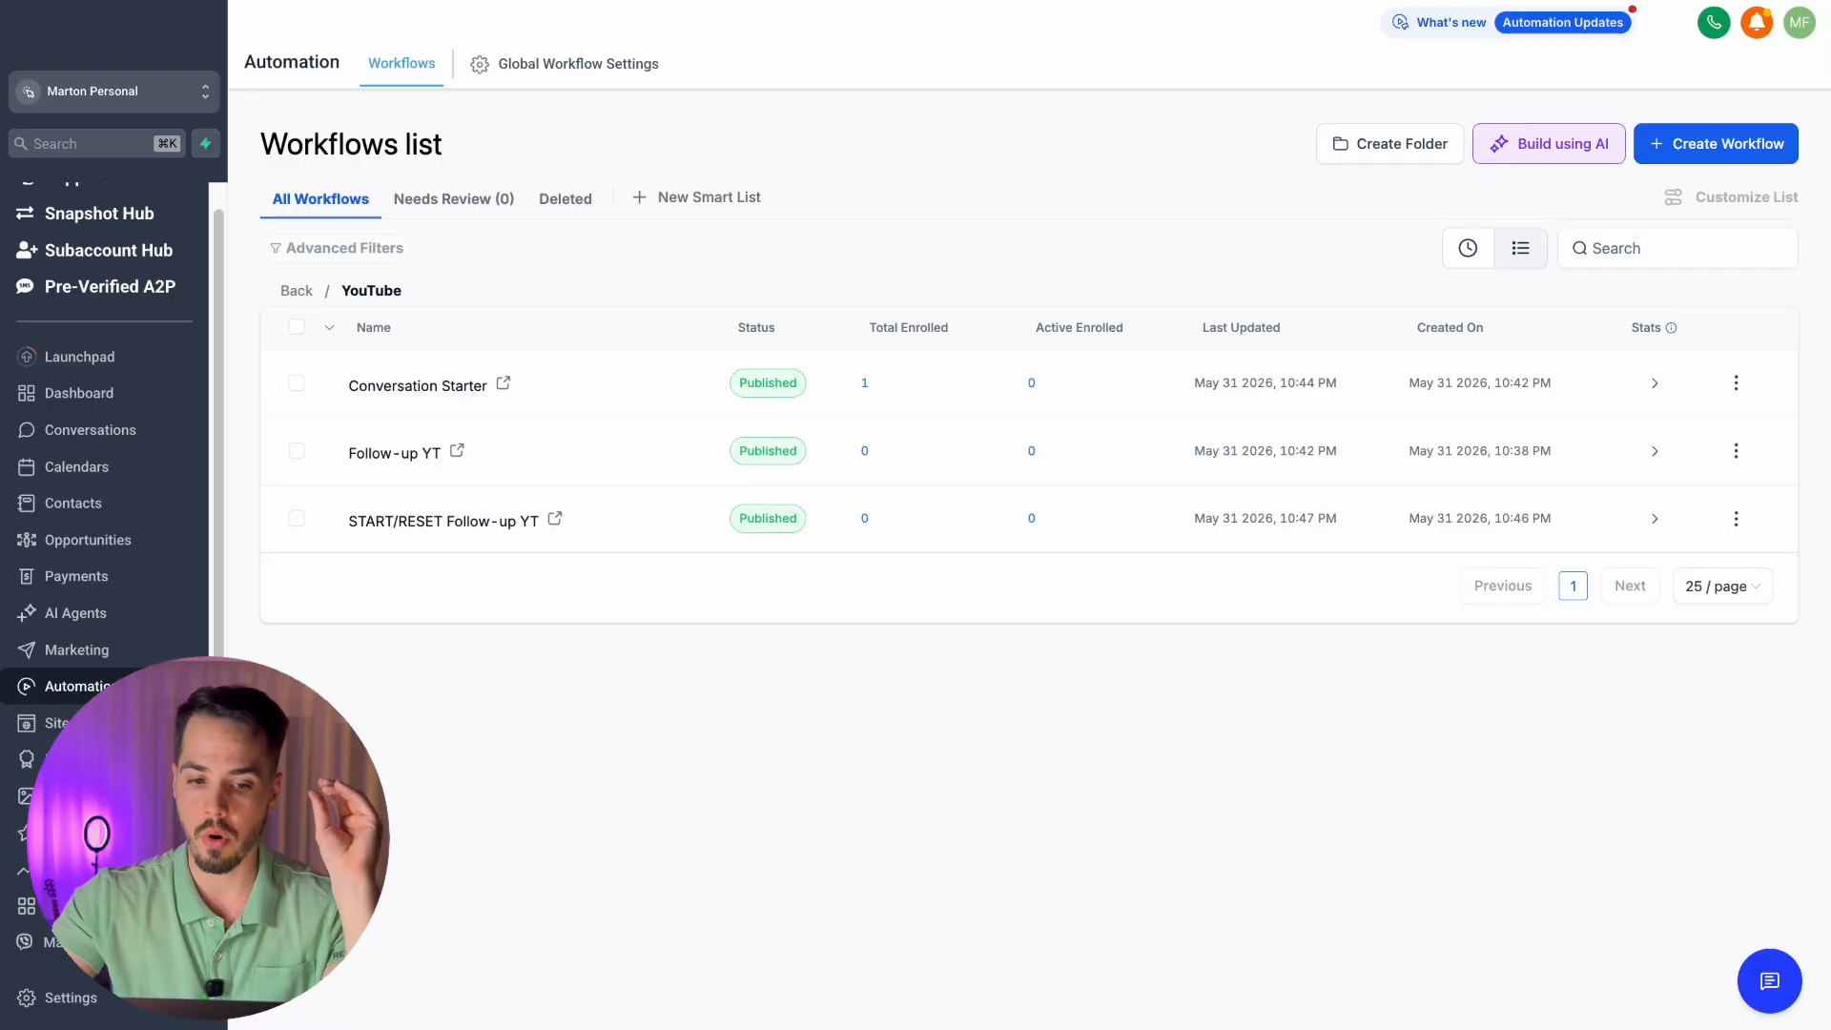
Review the execution logs of the Follow-up YT workflow and the contents of its first follow-up message
left_click(385, 461)
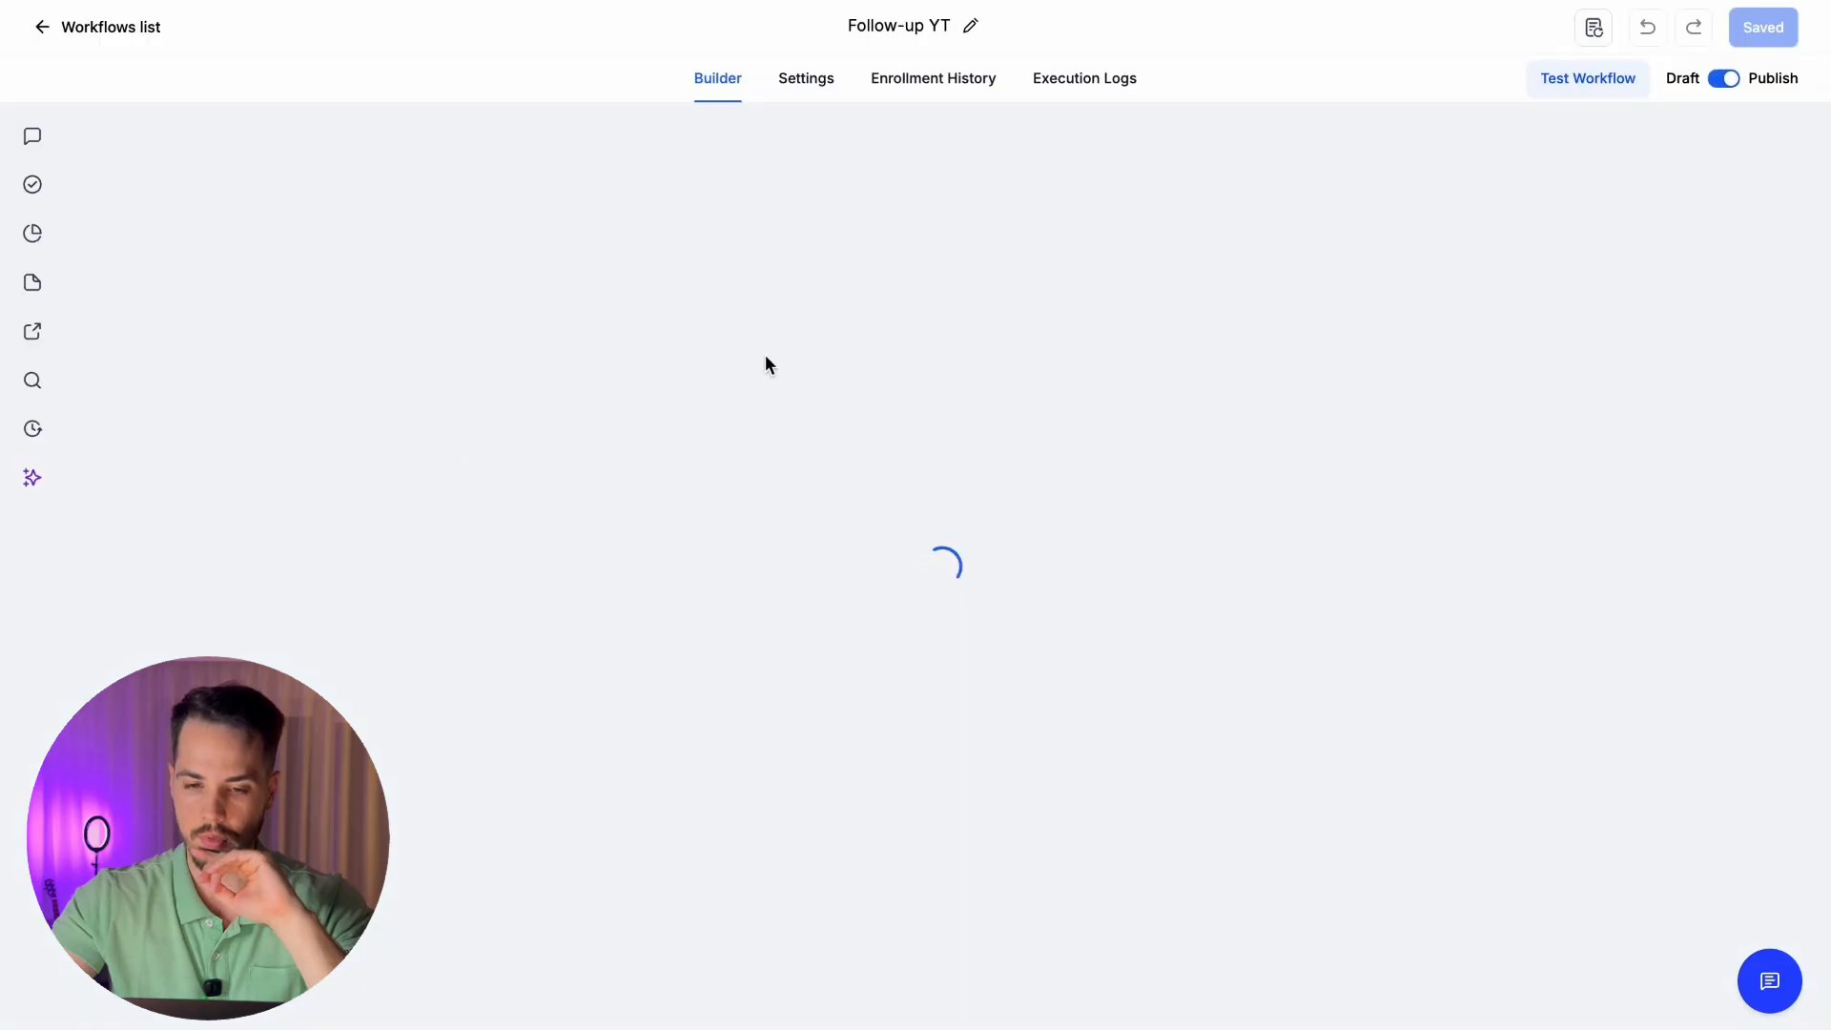
left_click(1102, 83)
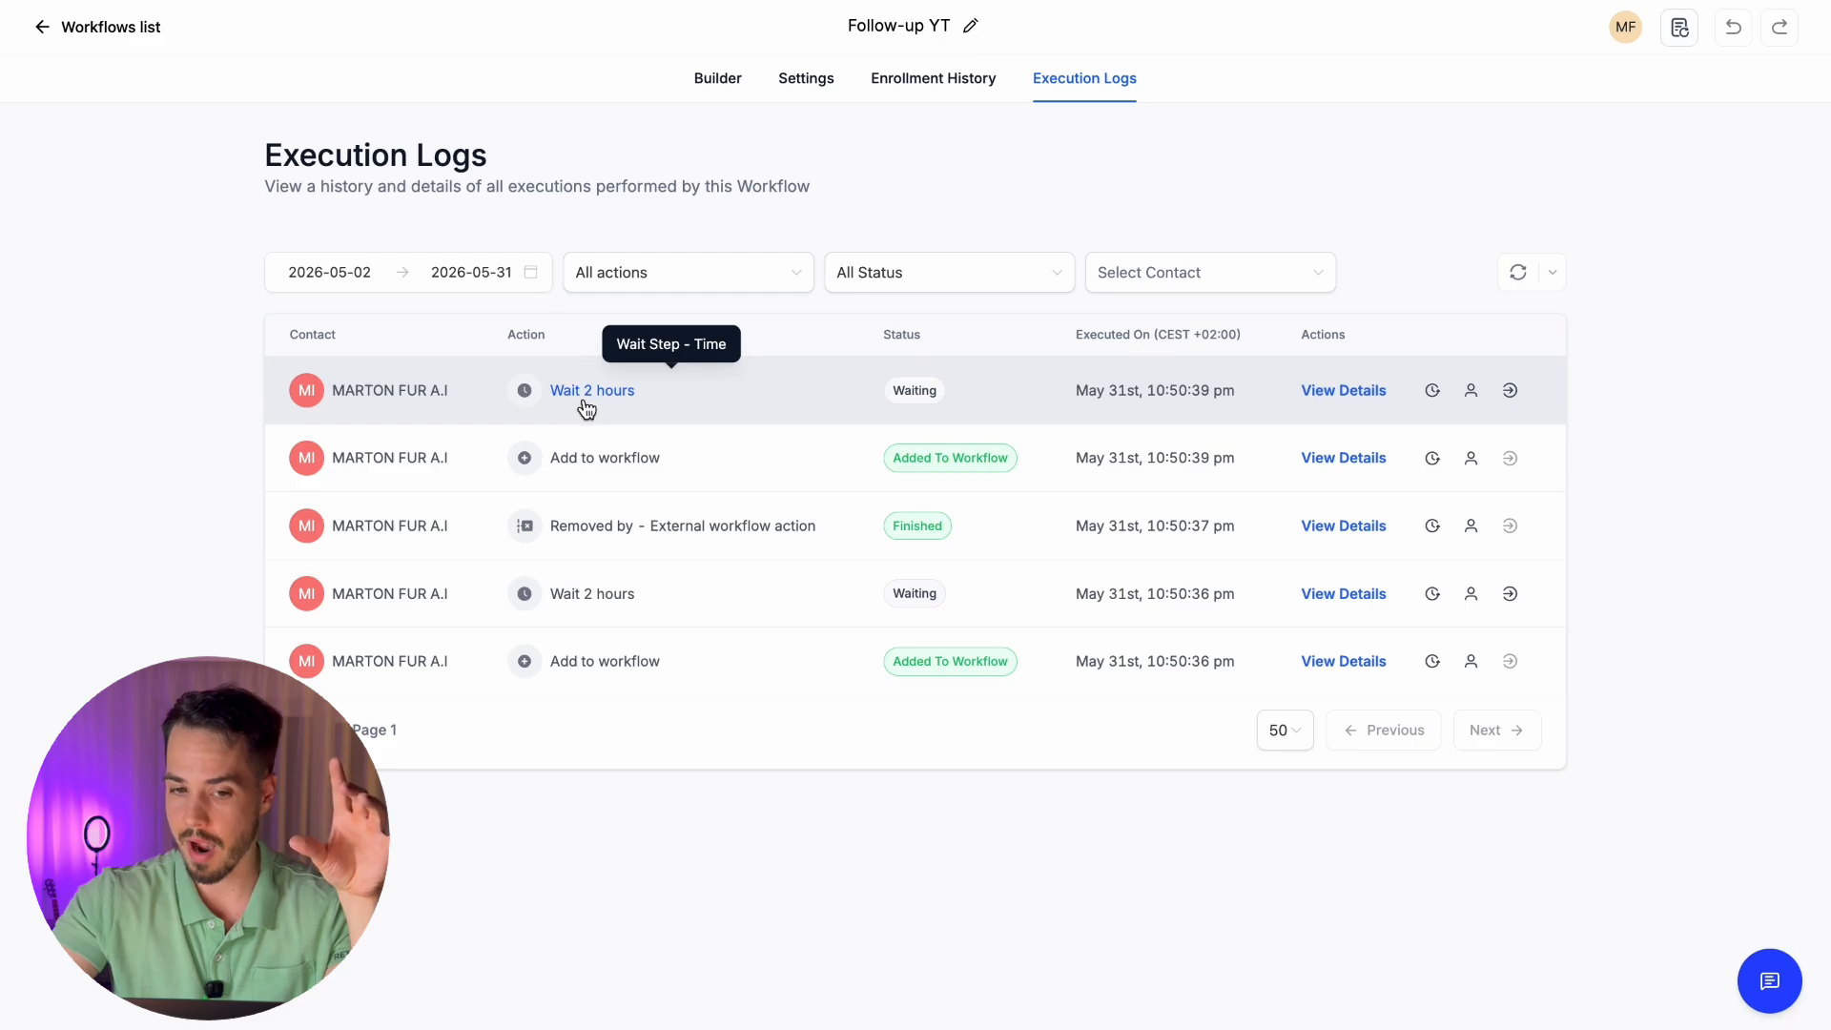
left_click(717, 78)
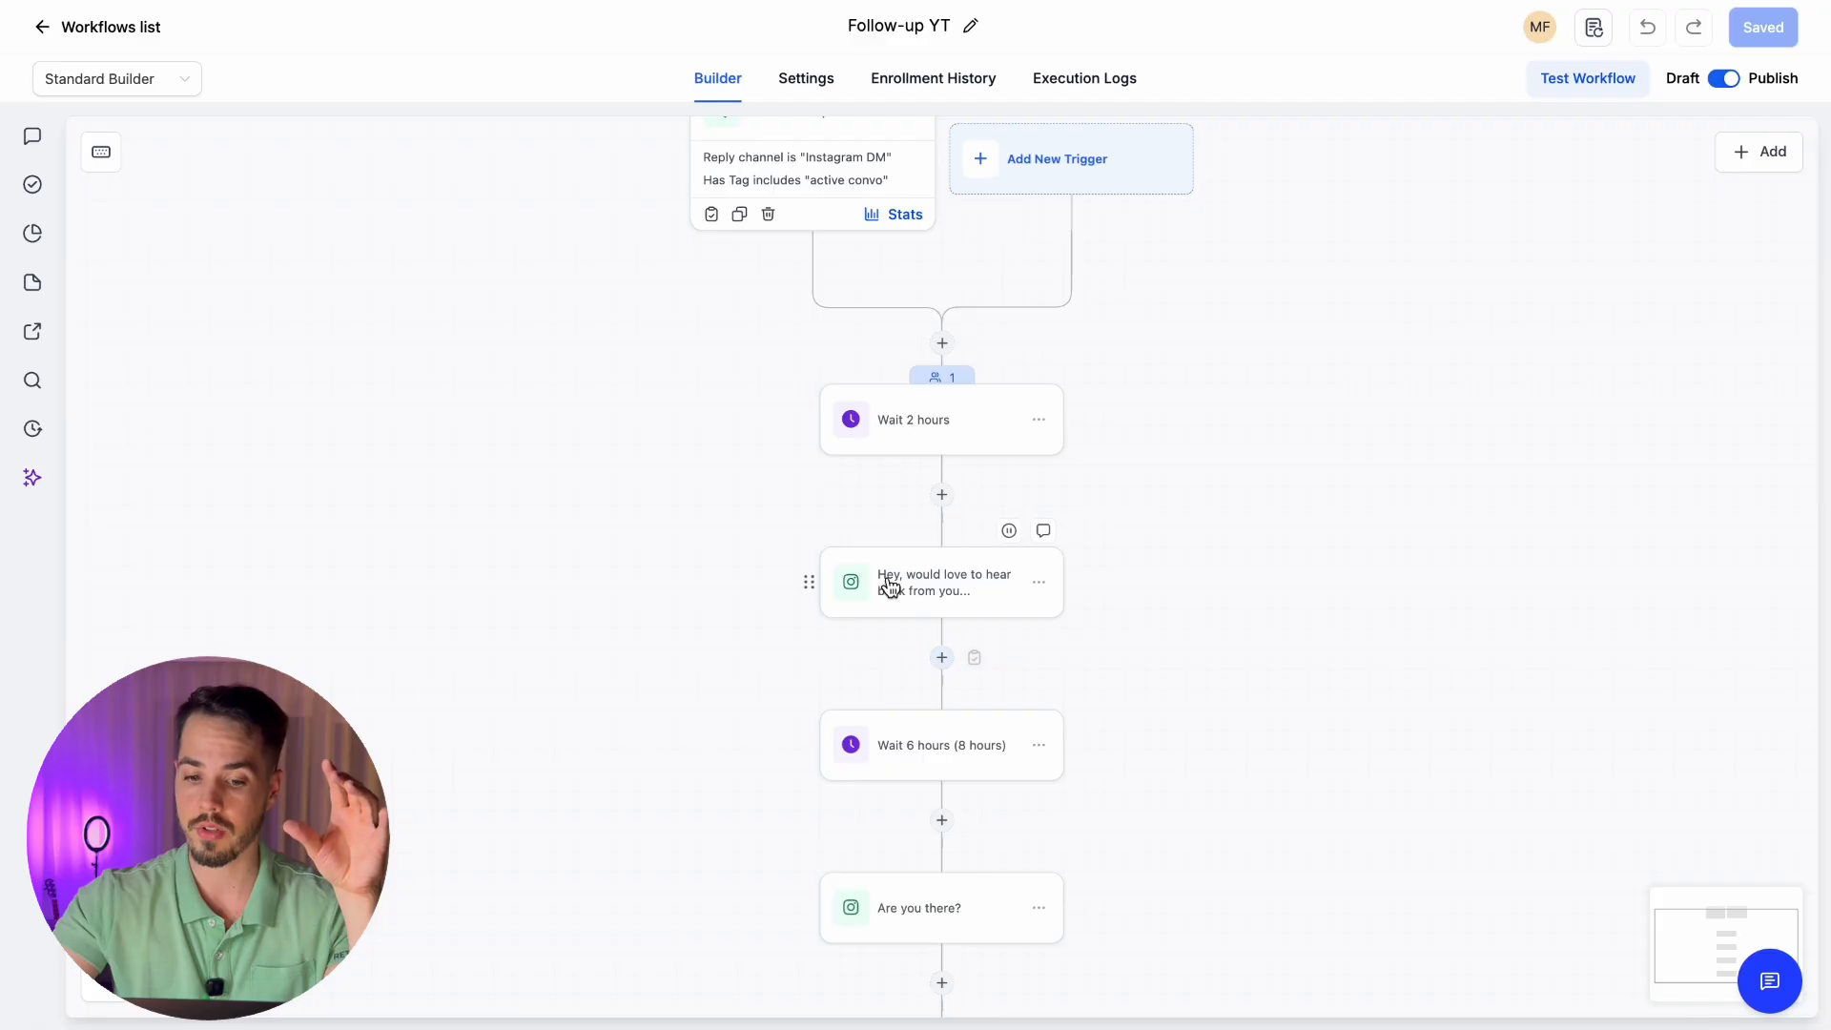
left_click(891, 581)
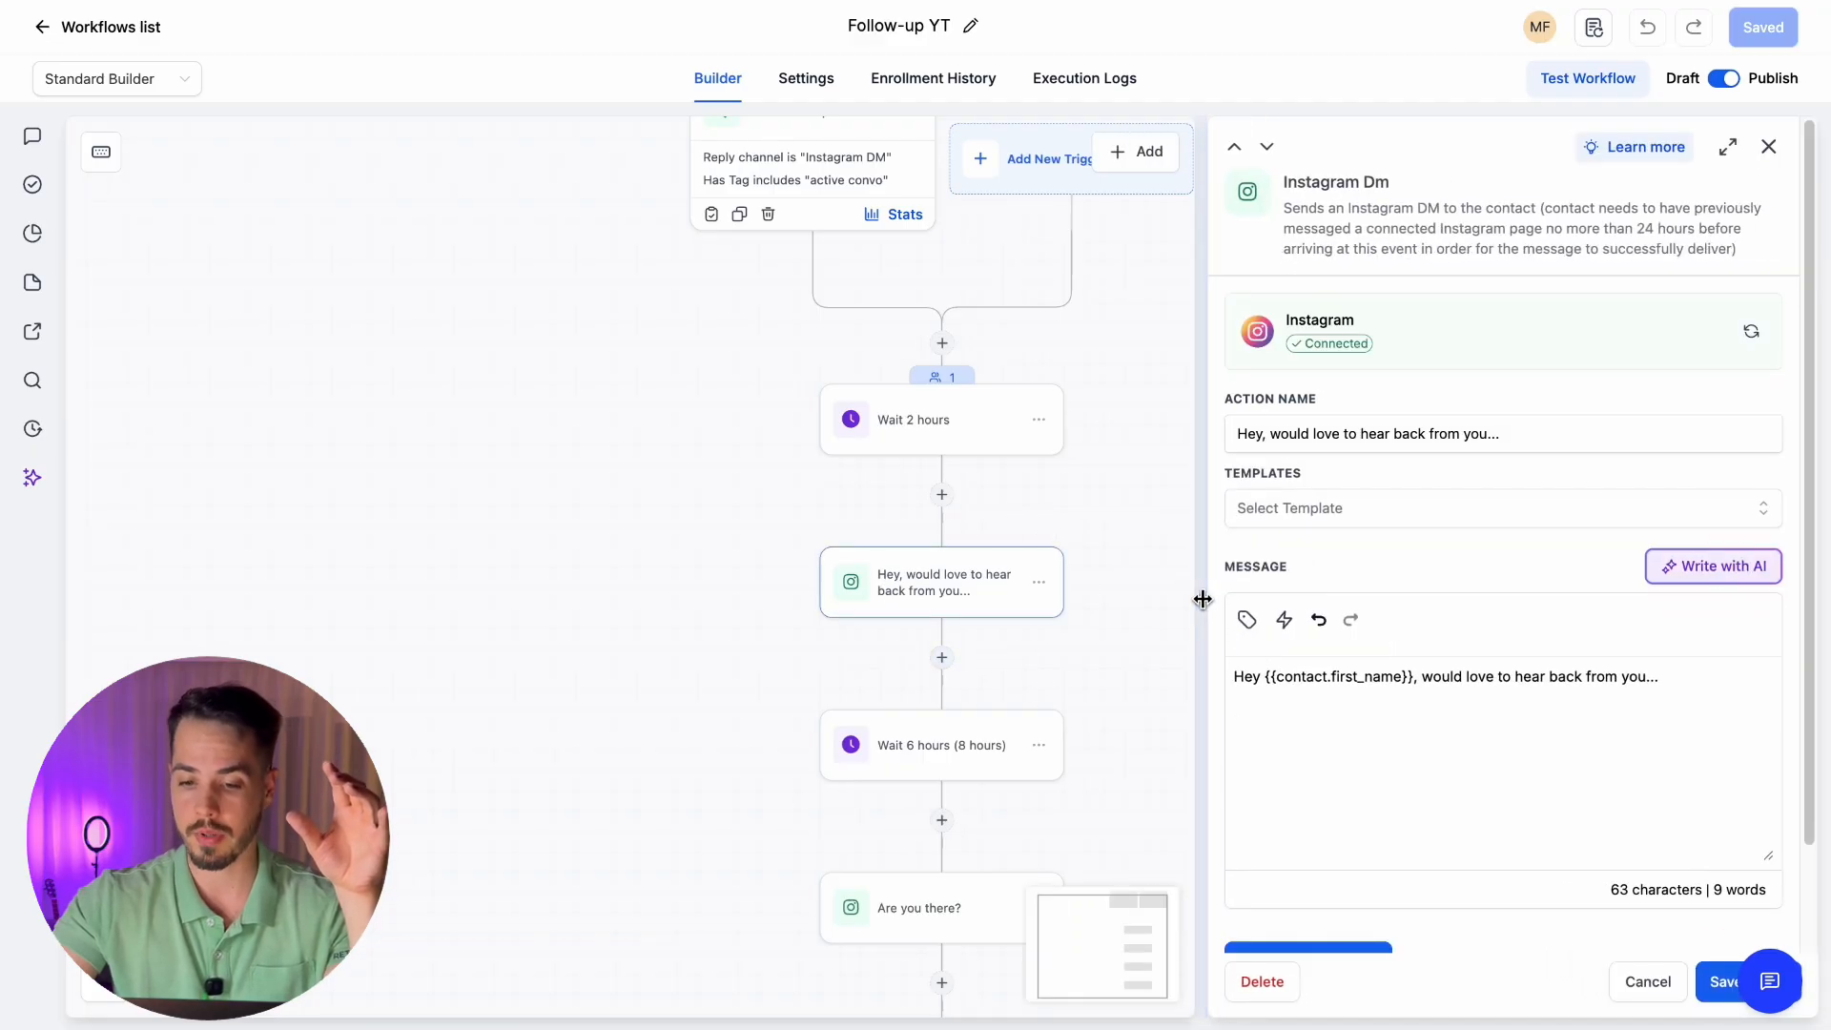
left_click_drag(500, 508, 421, 165)
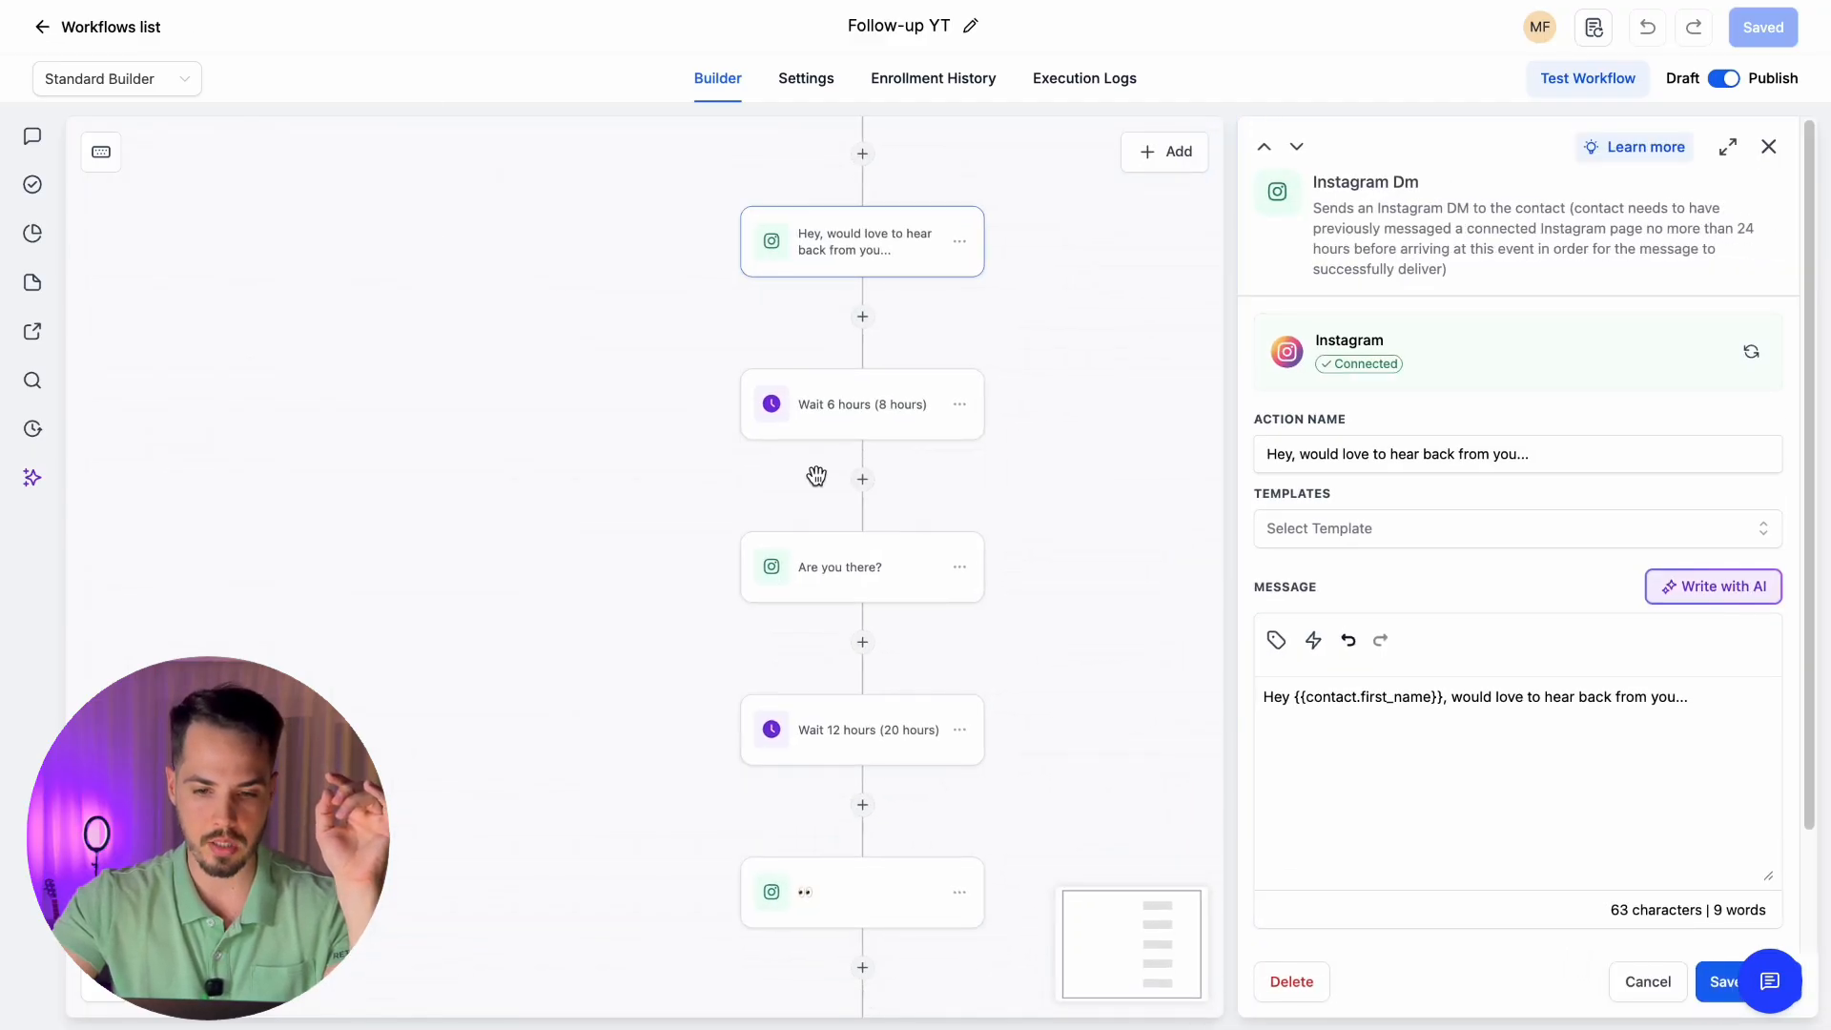
Set the first wait of Follow-up YT, before the first follow-up message, to 15 seconds and save the action
left_click_drag(1108, 320, 1098, 502)
left_click(847, 246)
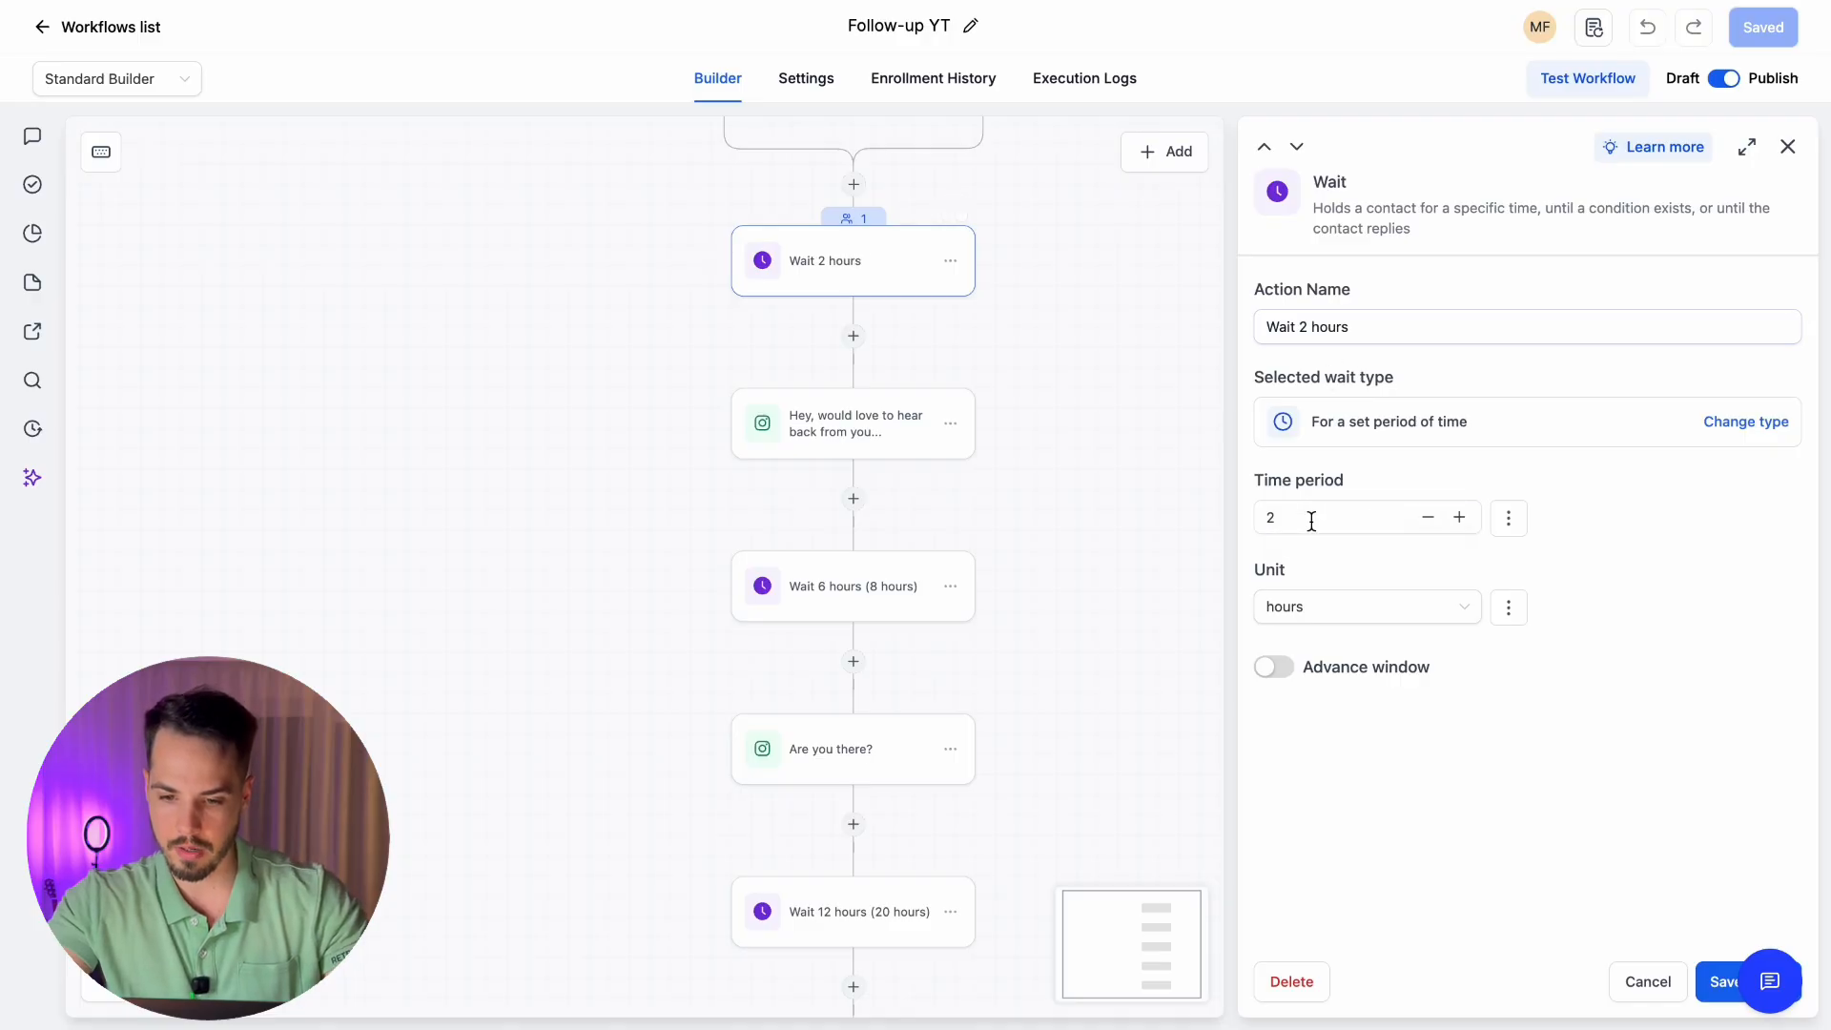
left_click(1346, 608)
left_click(1316, 655)
left_click_drag(1299, 515, 1227, 508)
type("15")
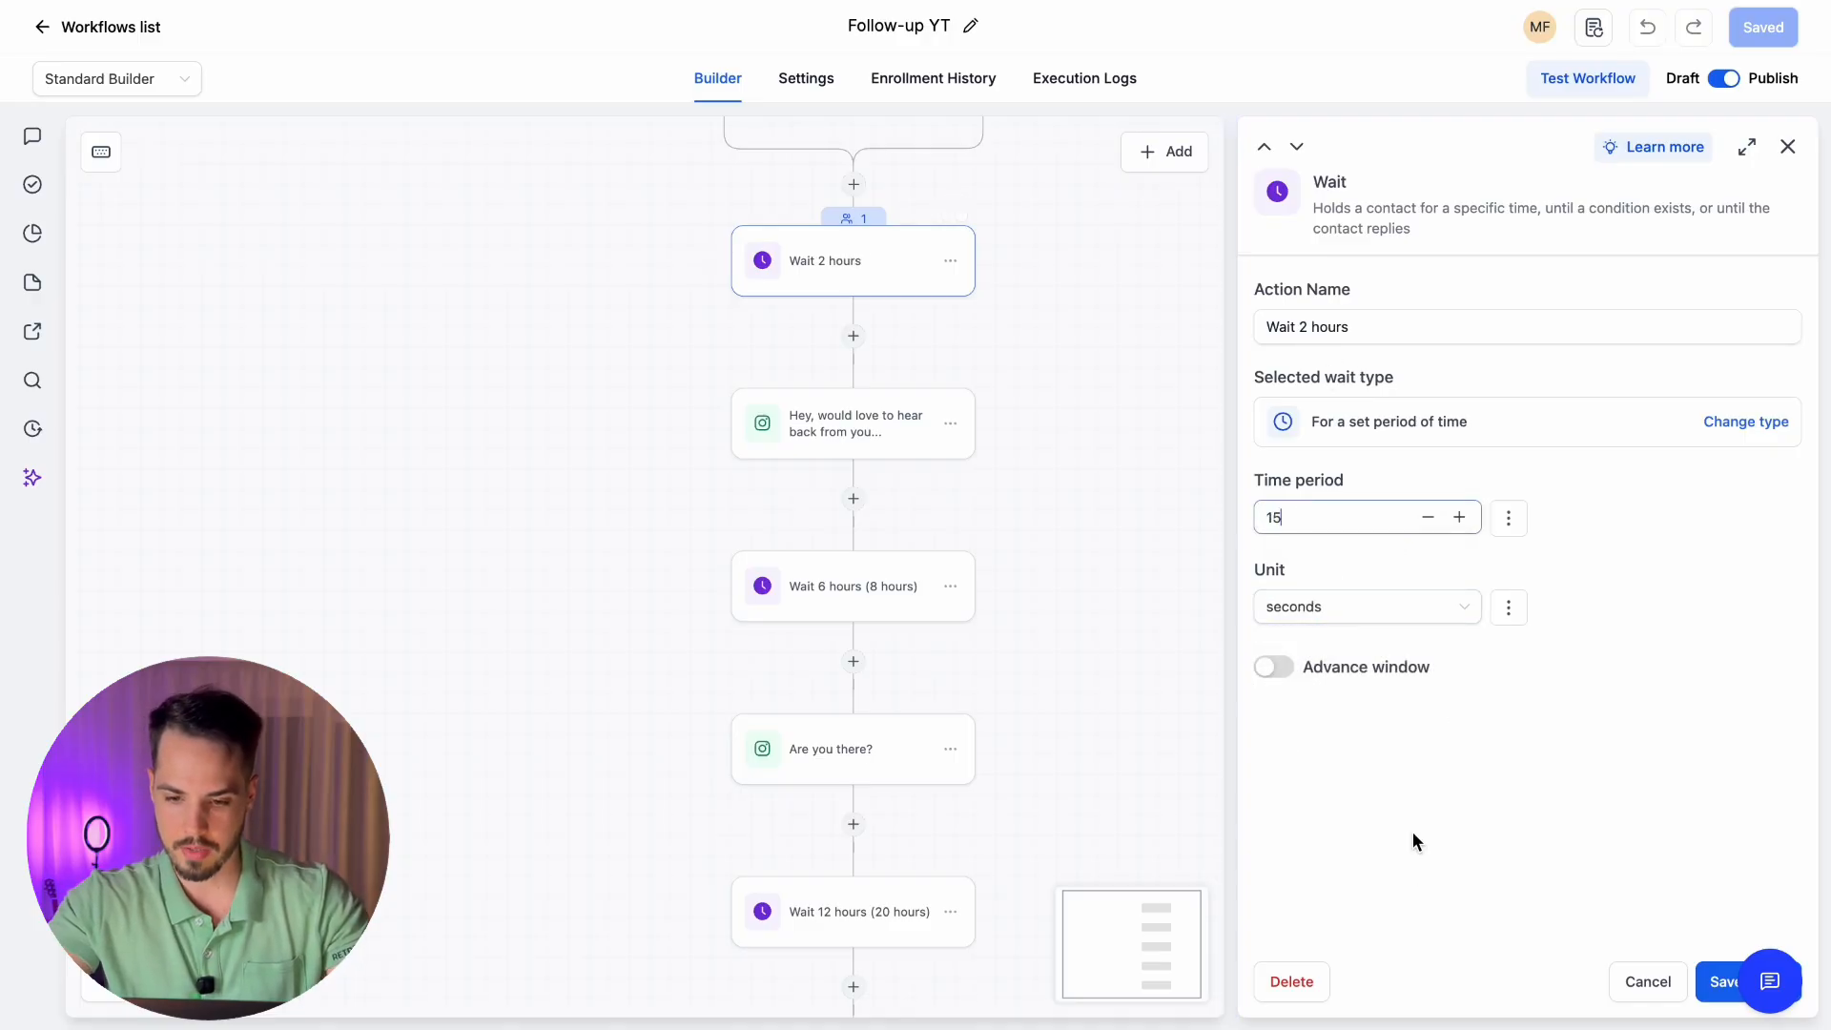
left_click(1719, 975)
Set the last wait, after the "Are you there?" message, to 15 seconds and save the action
scroll(896, 580, "down", 1)
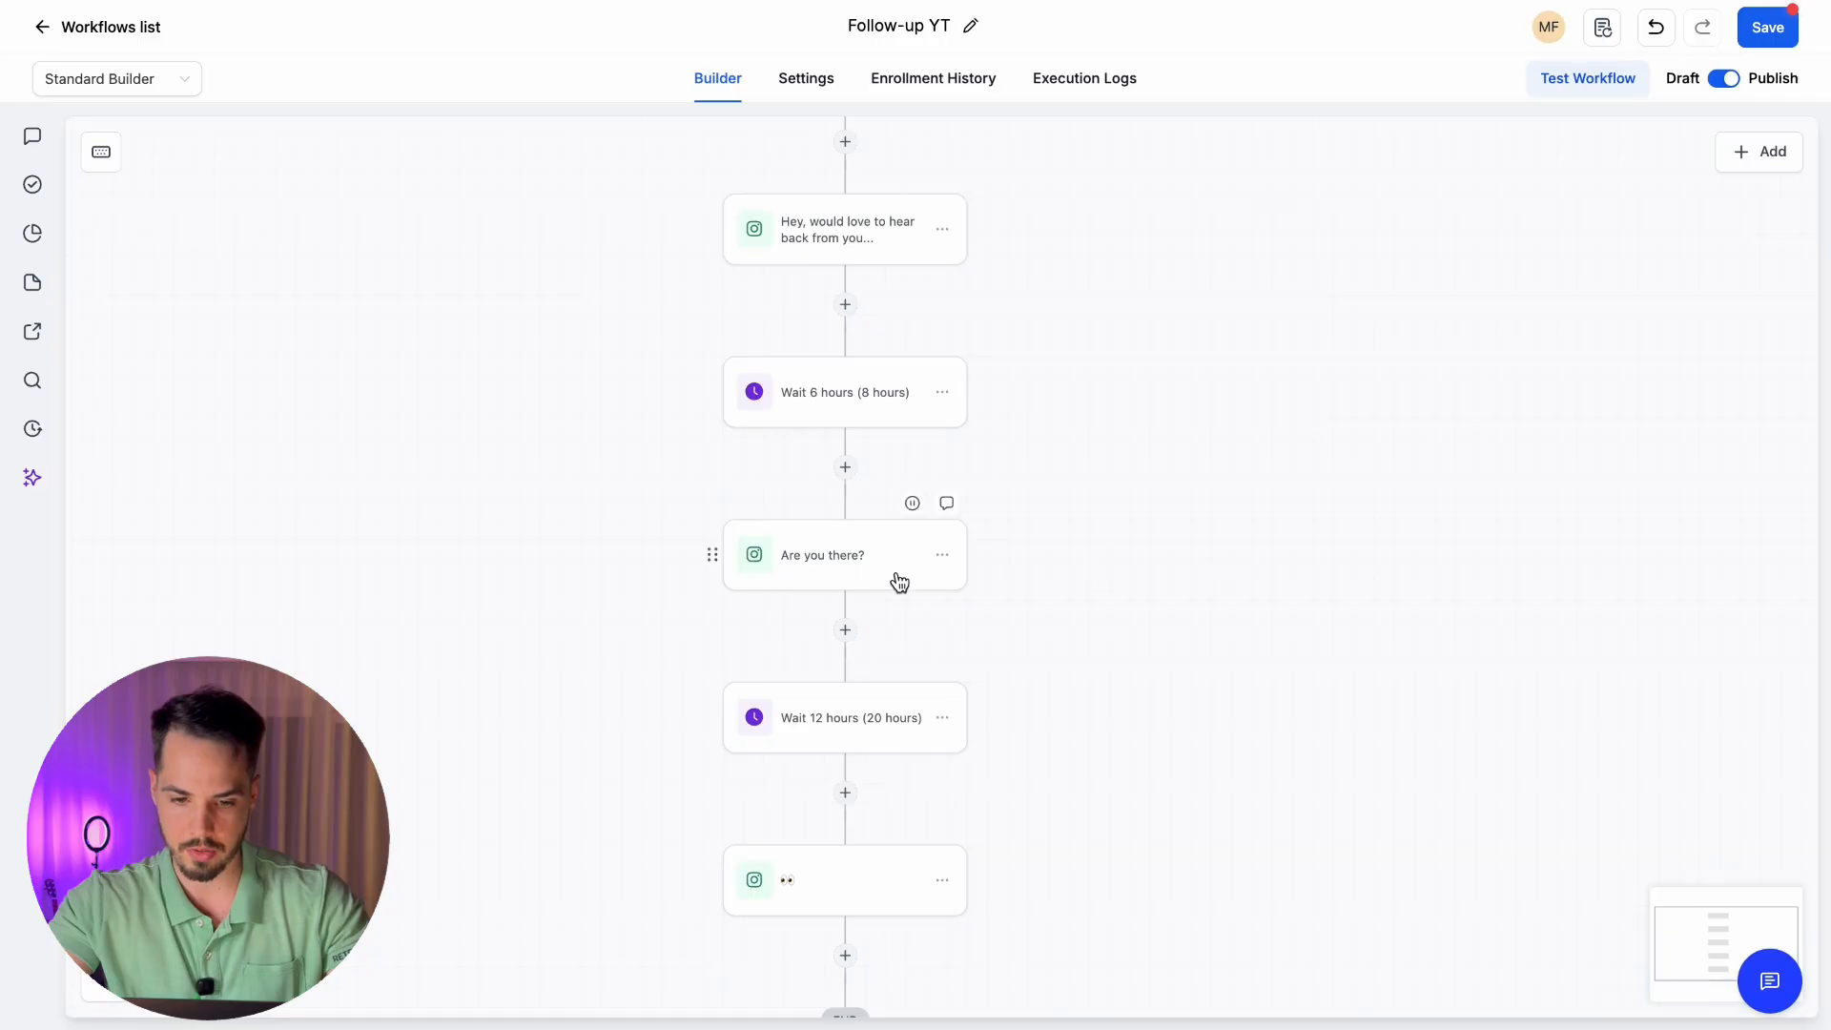
left_click(836, 729)
left_click(1310, 610)
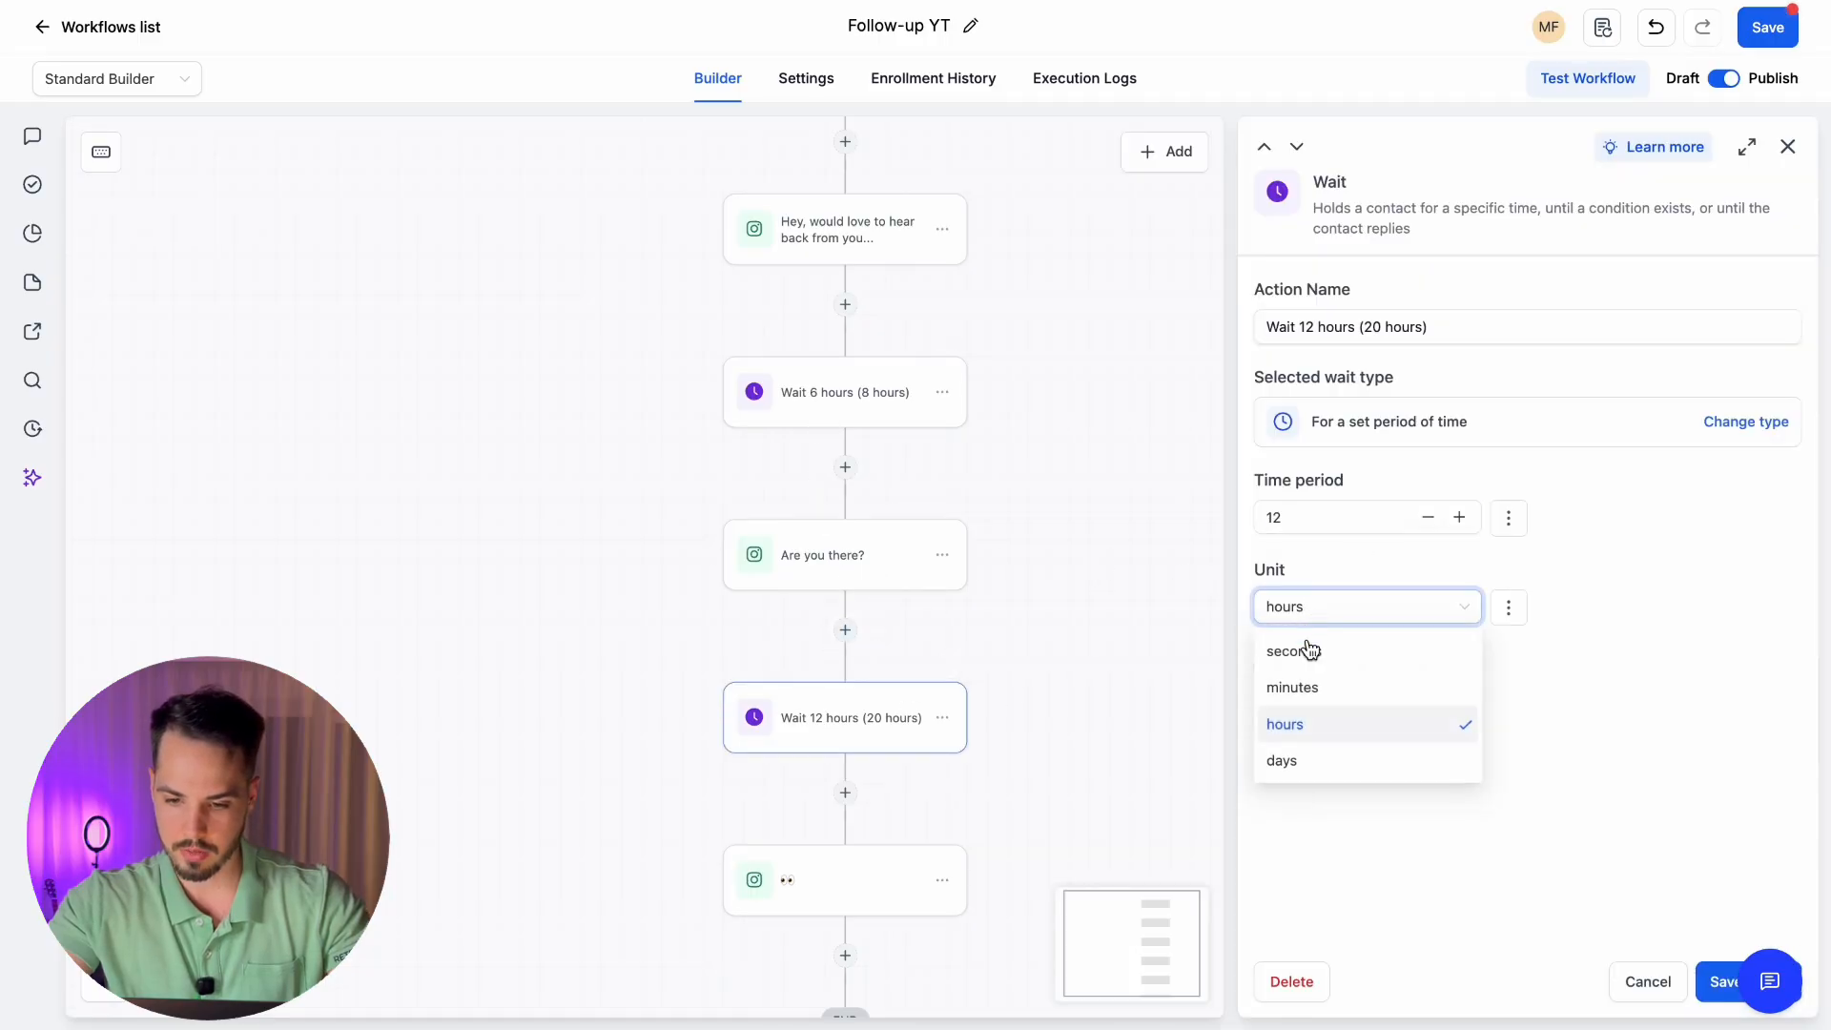
left_click(1302, 652)
double_click(1300, 516)
key("BackSpace")
type("15")
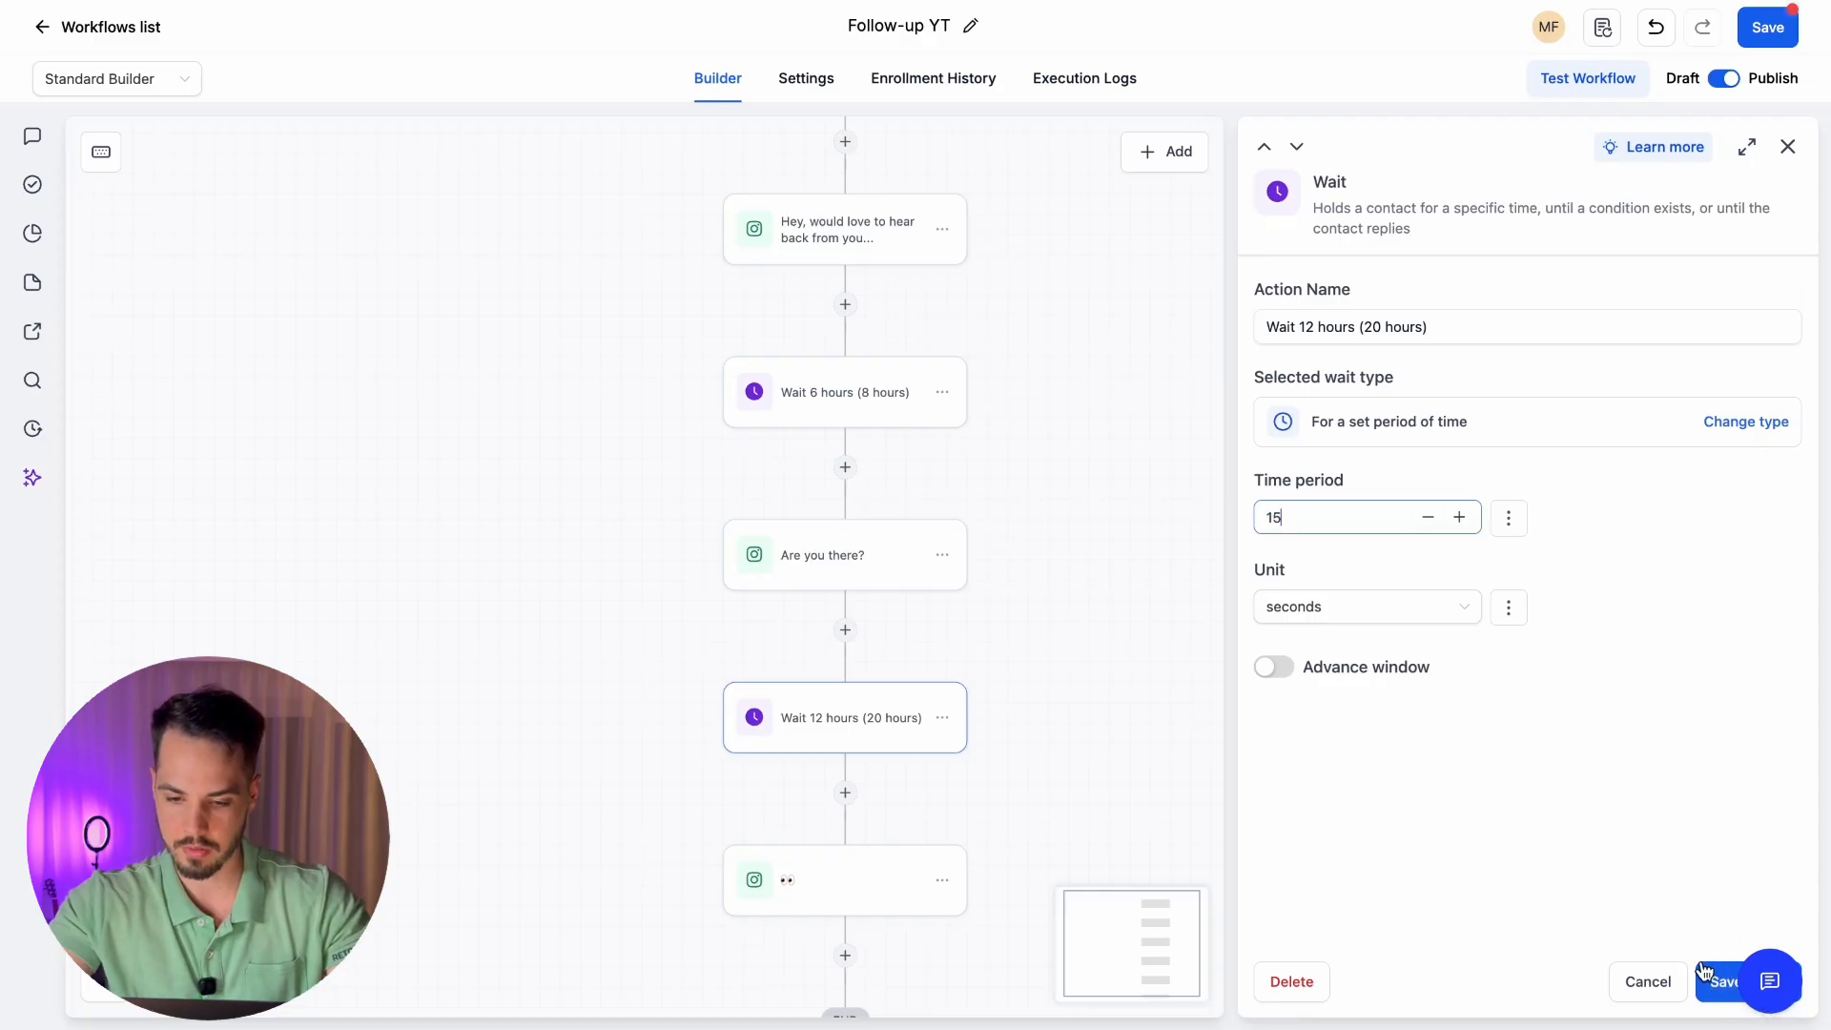
left_click(1705, 971)
Set the middle wait, before the "Are you there?" message, to 15 seconds, and save the action and the workflow
scroll(1198, 613, "down", 3)
scroll(969, 302, "up", 3)
left_click(822, 389)
double_click(1332, 516)
type("15")
left_click(1302, 611)
left_click(1307, 654)
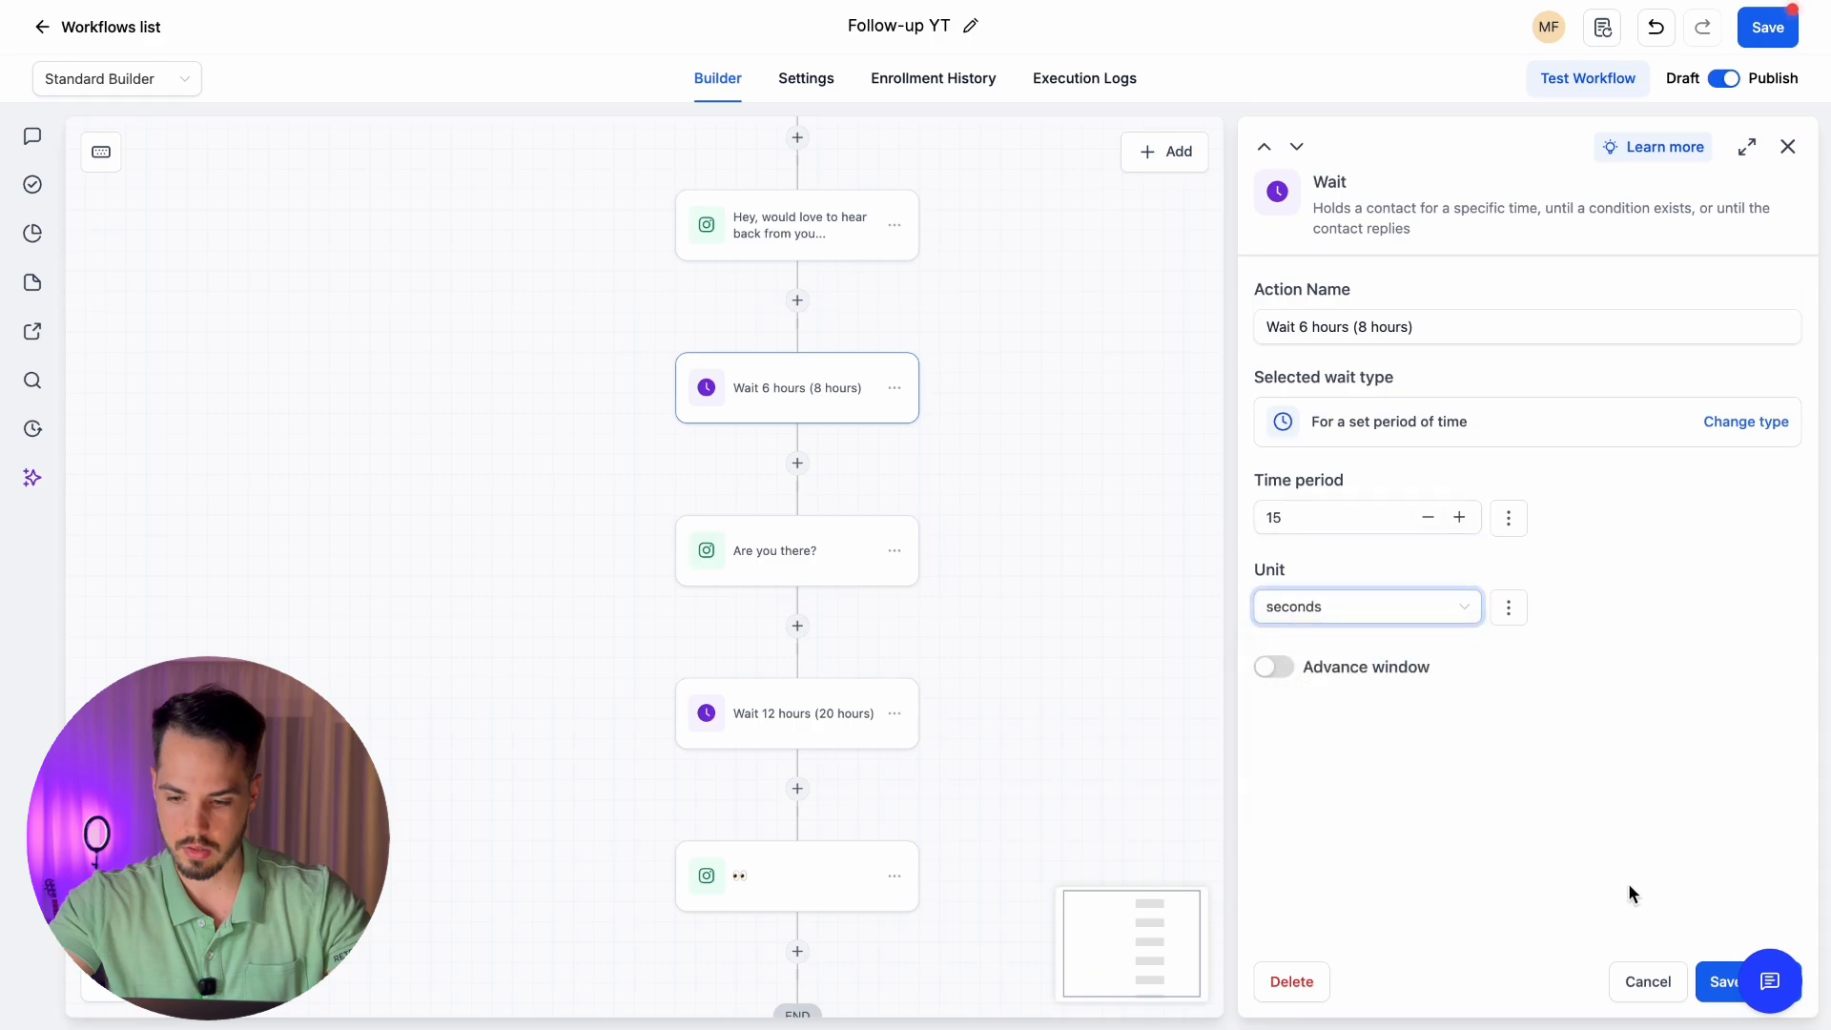
left_click(1707, 975)
left_click(1760, 36)
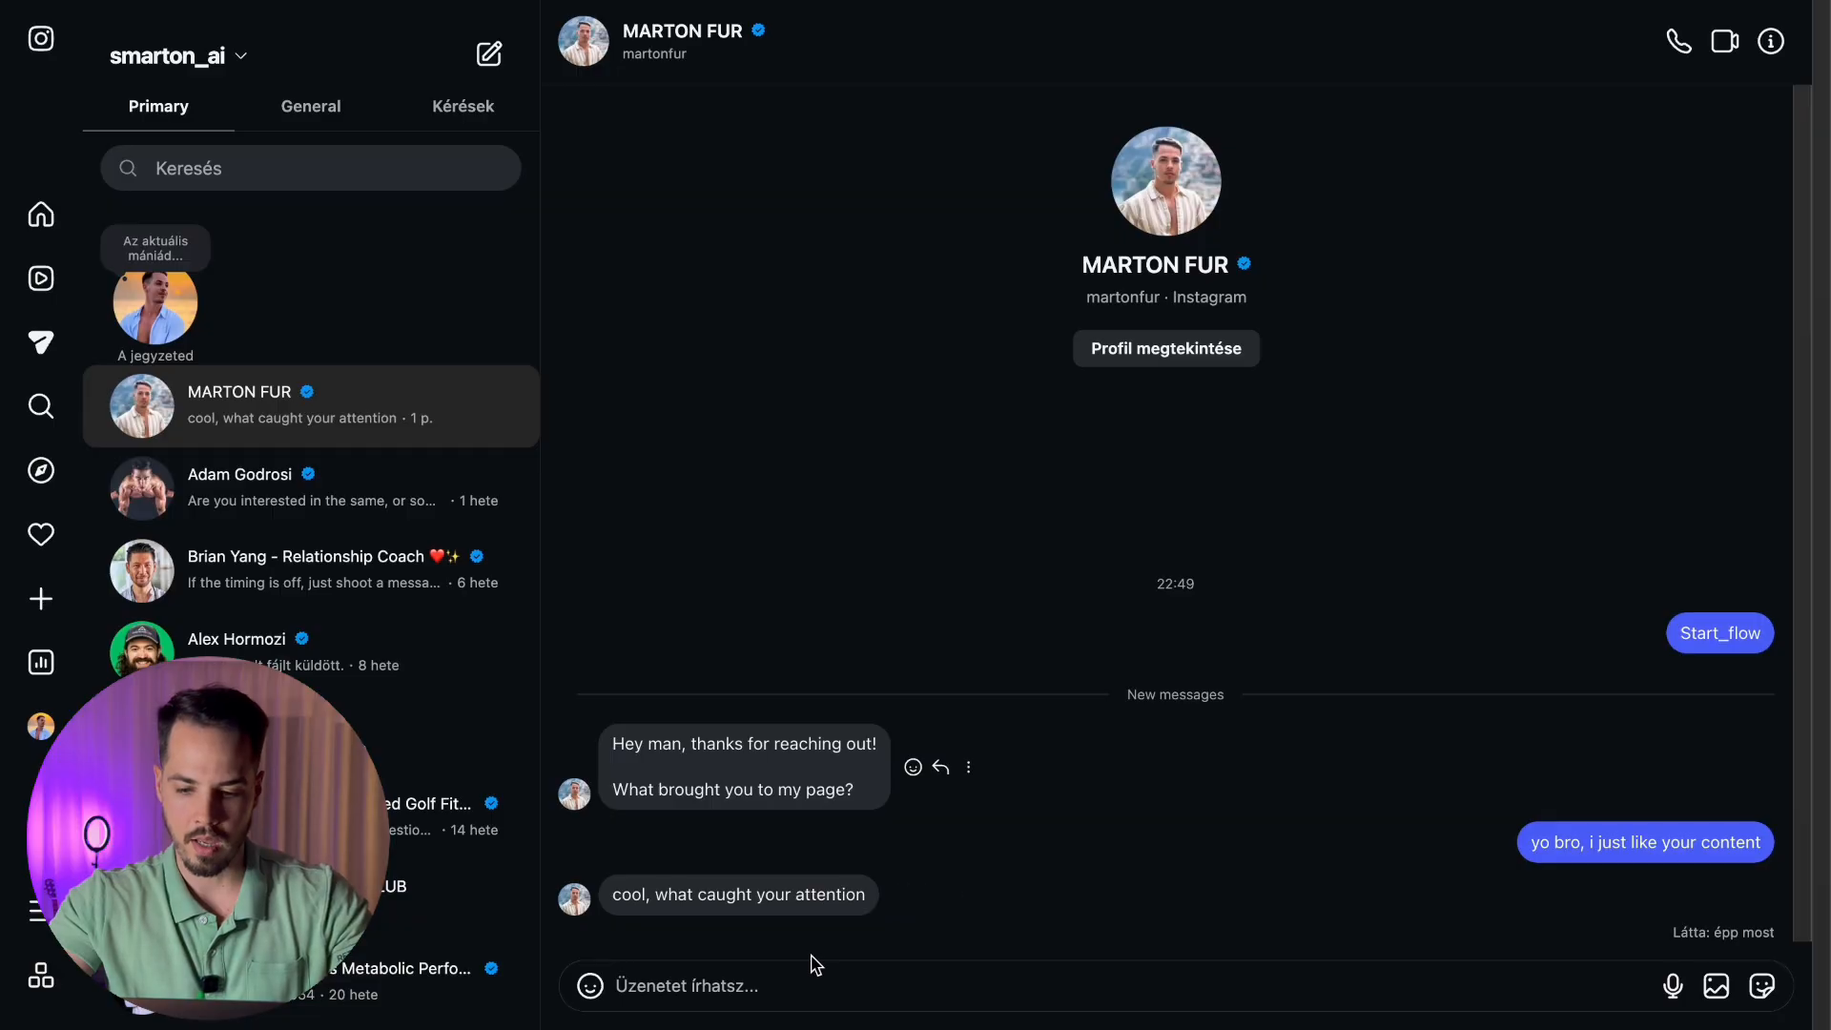
Send the reply "i like your AI setter stuff" in the Instagram thread
left_click(705, 986)
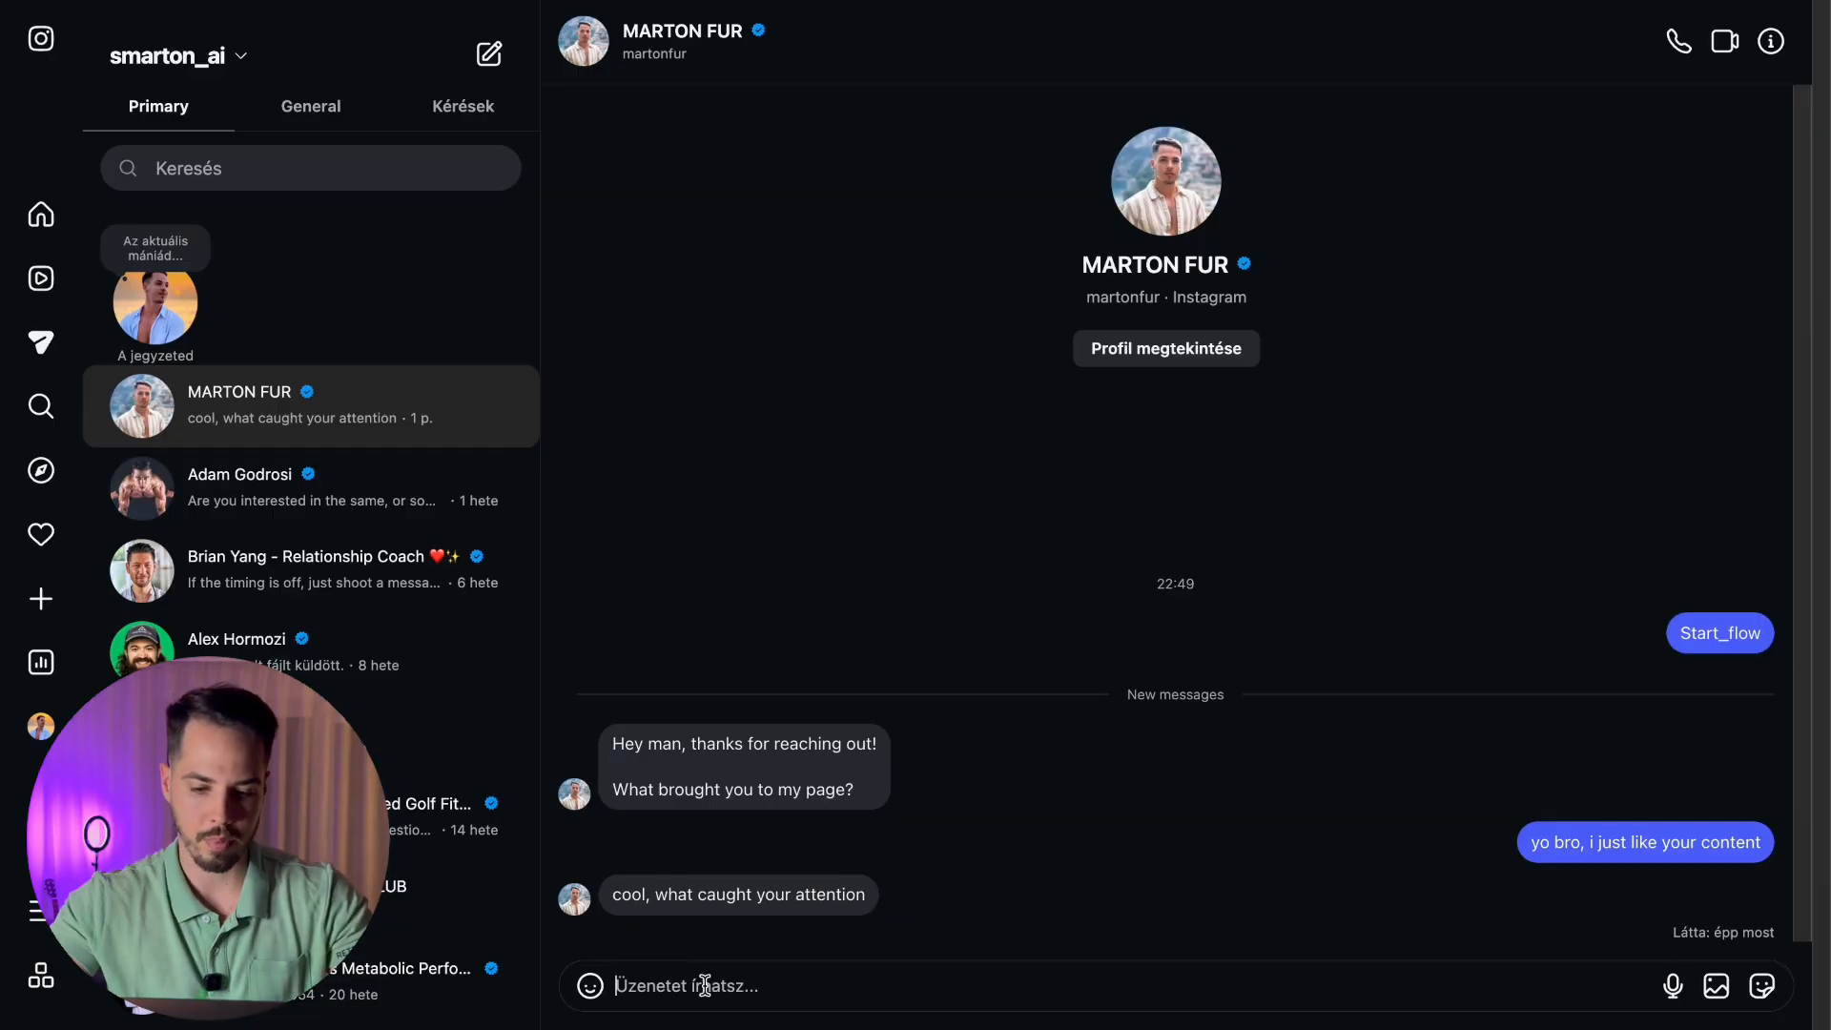
type("i like your AI set")
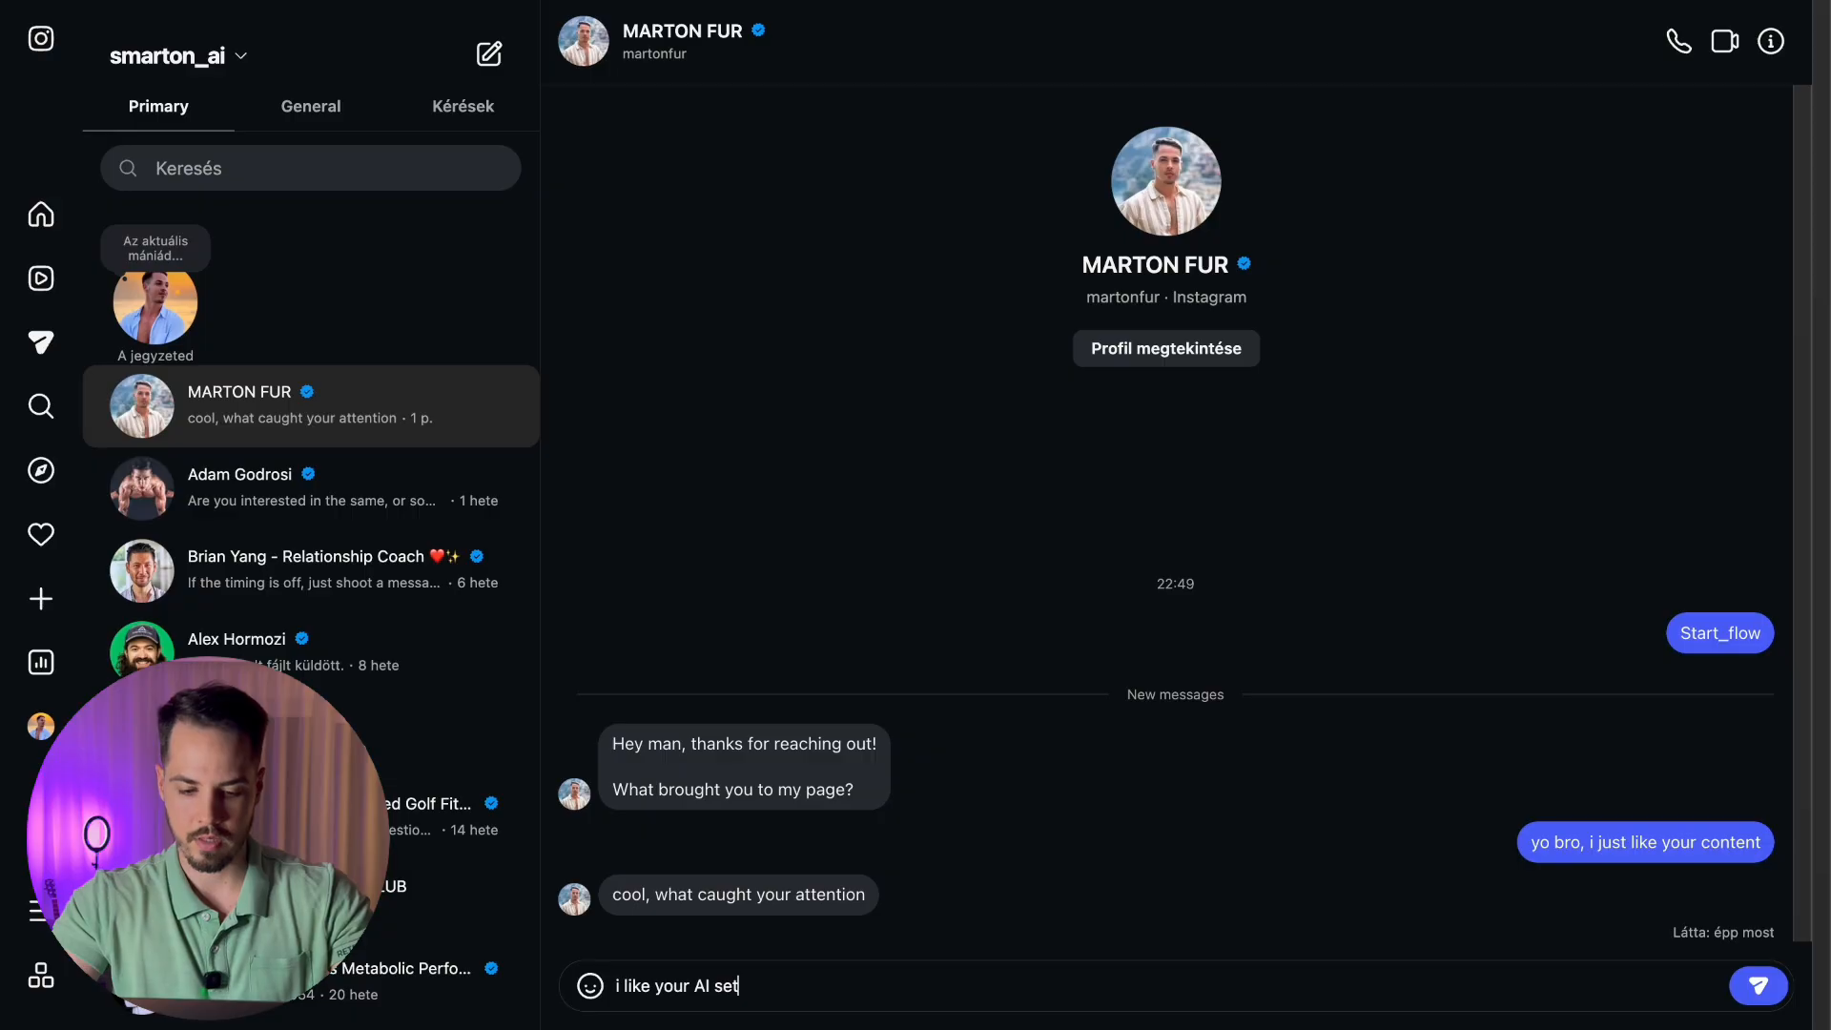
type("ter stuff")
key("Return")
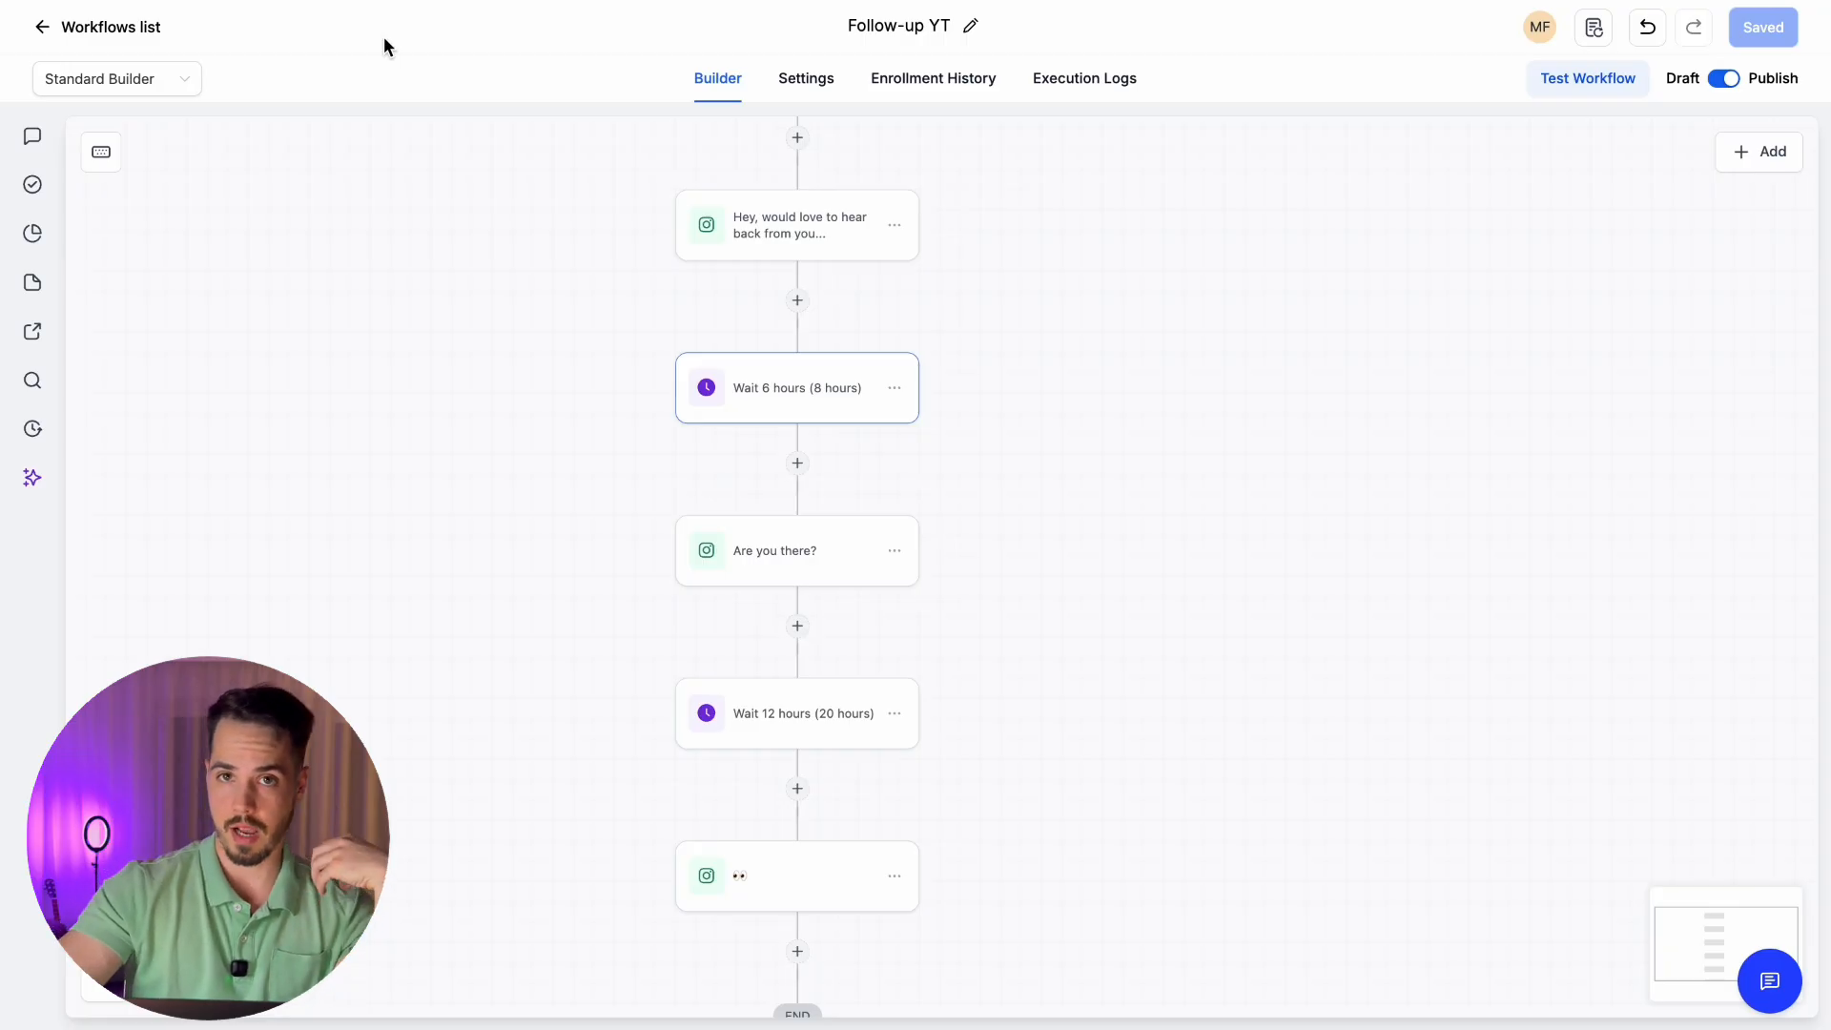
Check the execution logs of the START/RESET Follow-up YT workflow
left_click(122, 31)
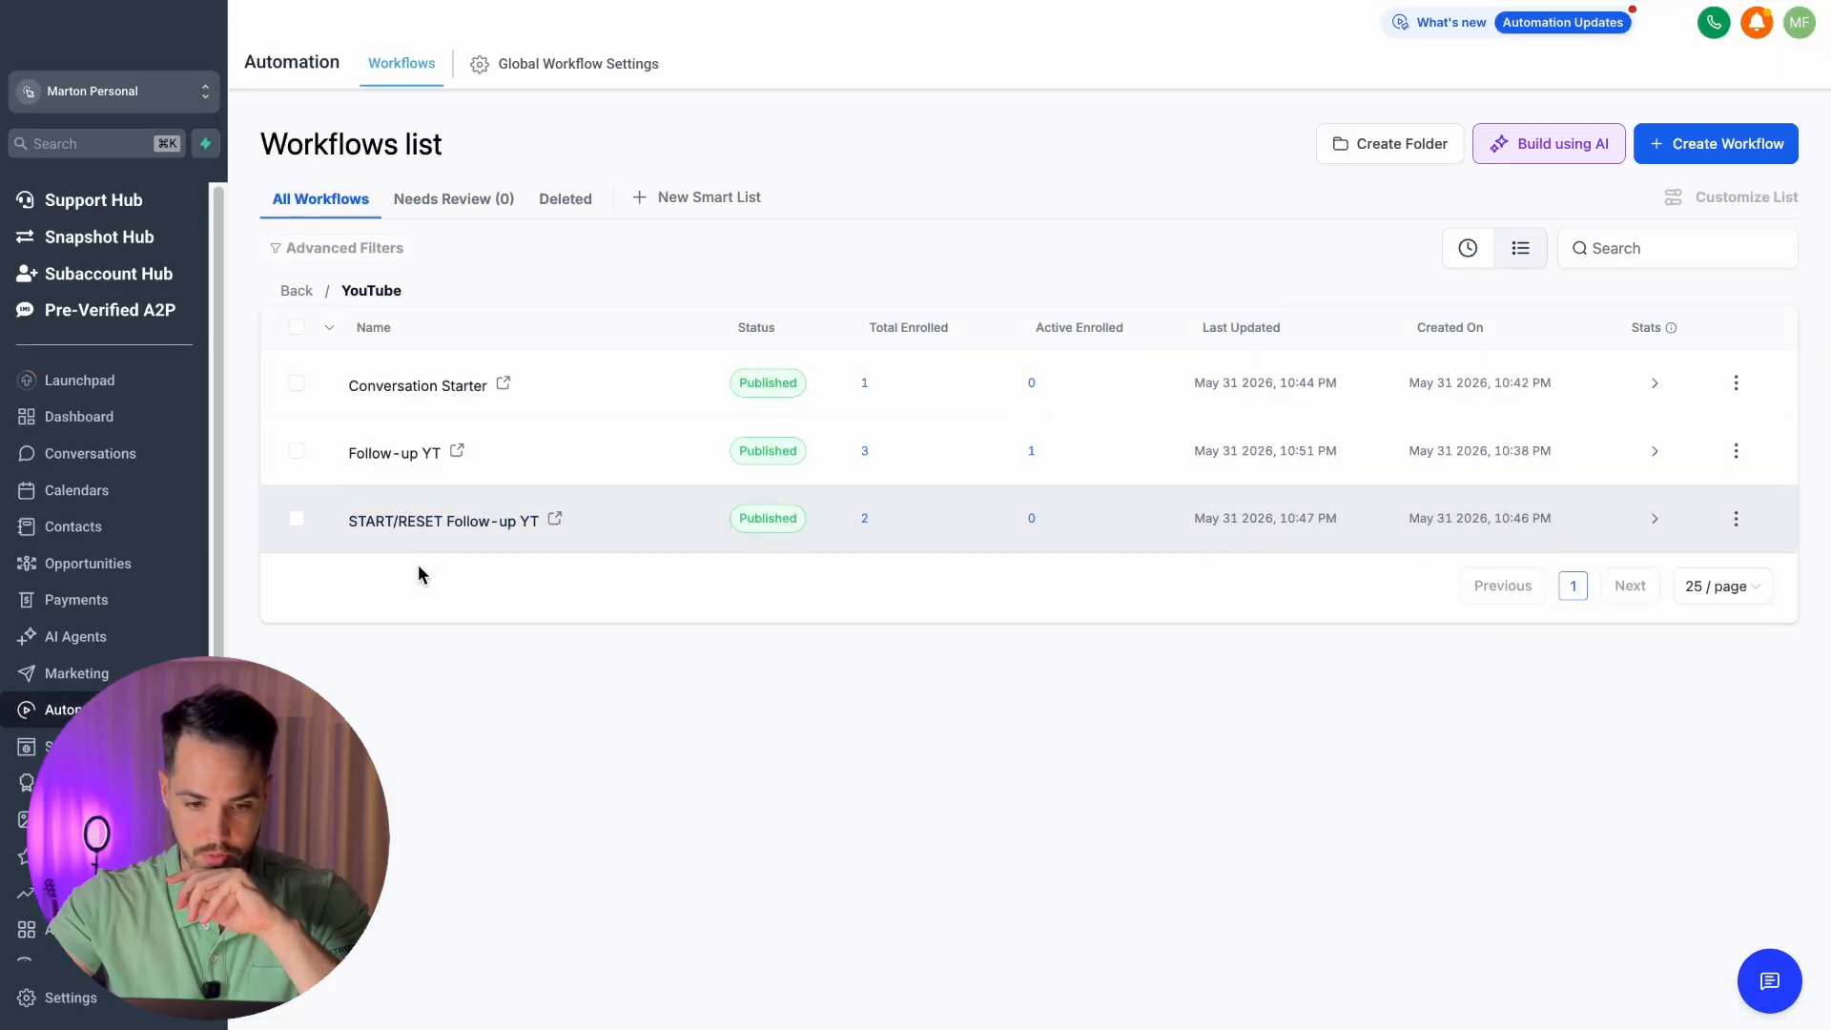
left_click(414, 529)
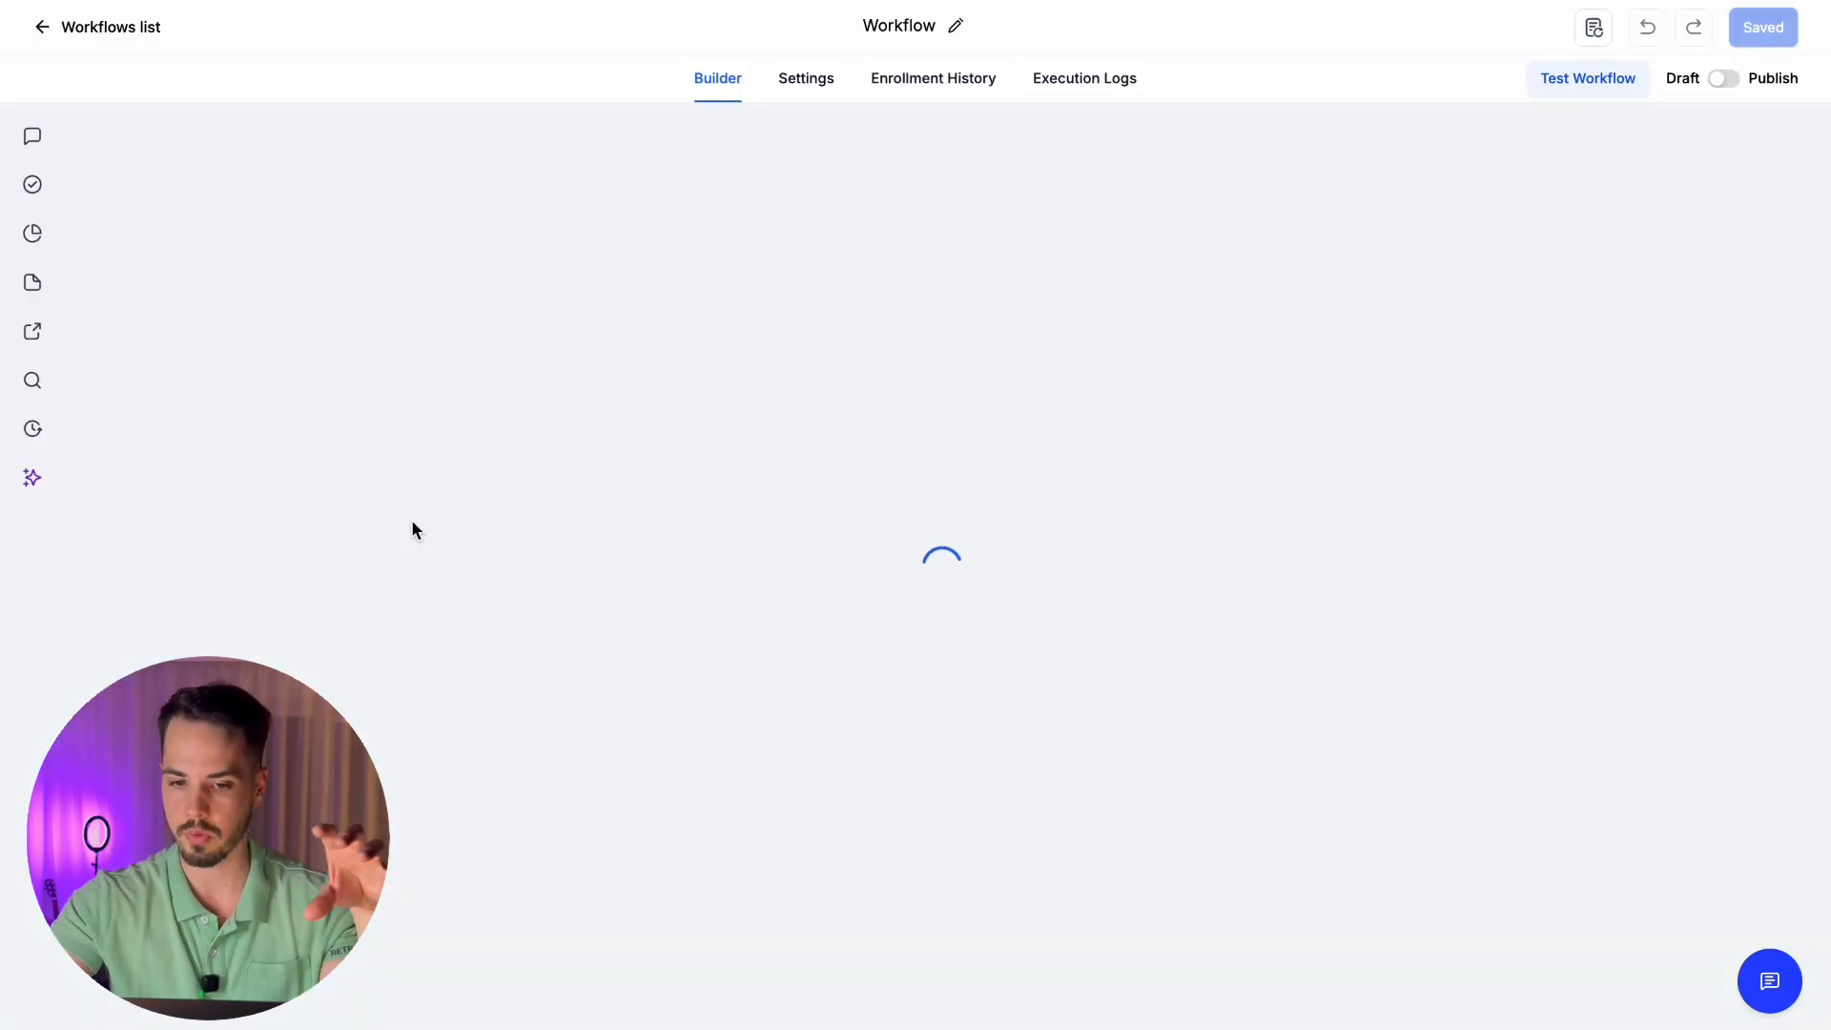
left_click(1080, 84)
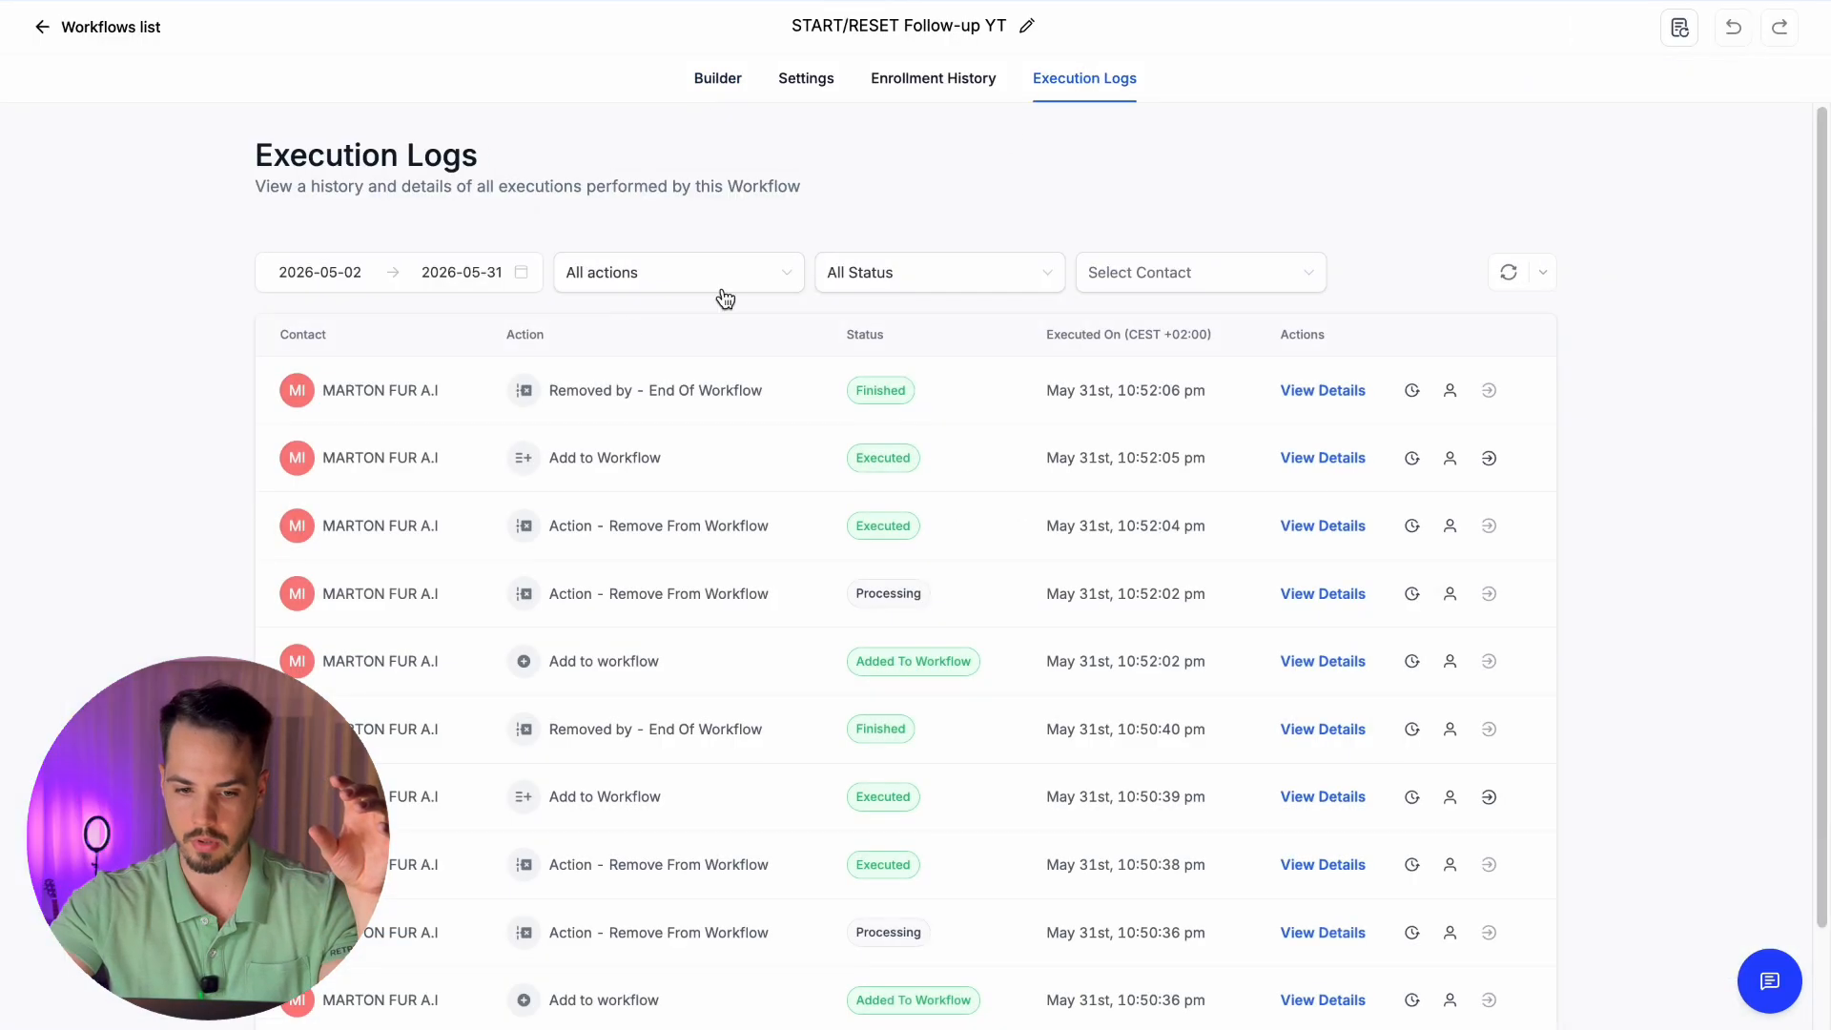
scroll(605, 319, "down", 1)
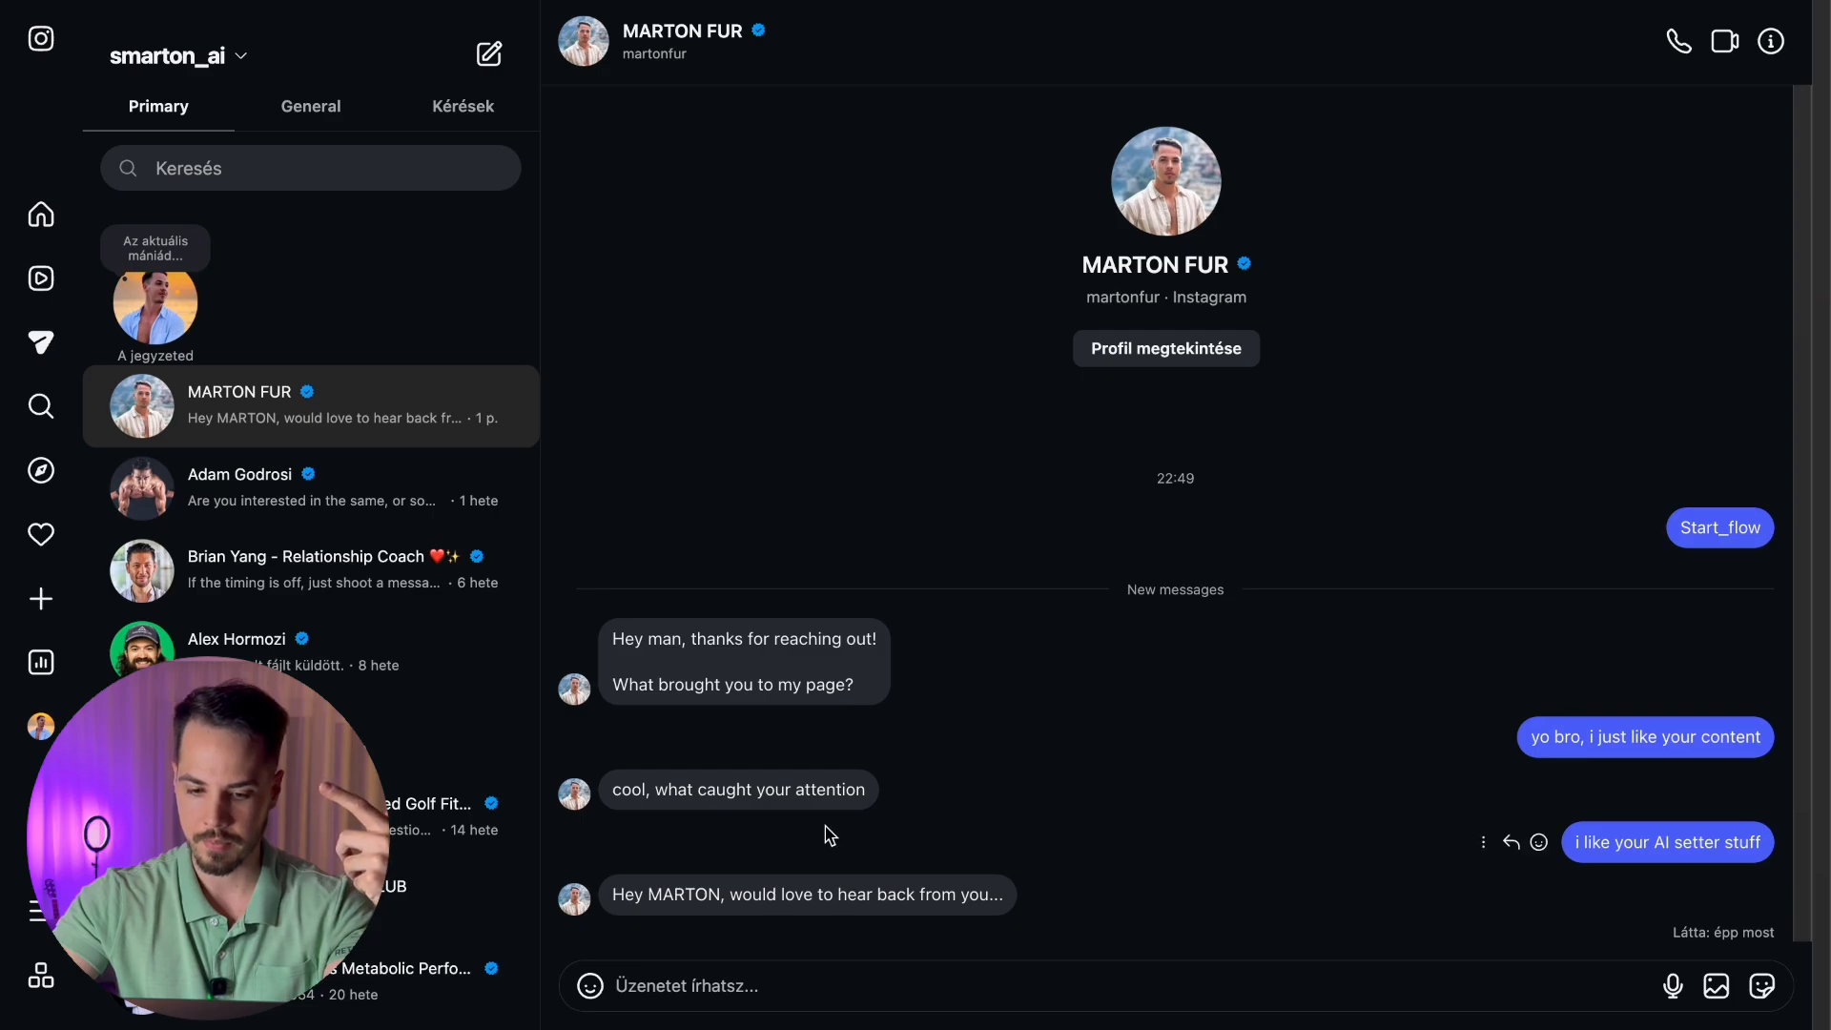
Check the Instagram thread for the automated follow-up messages and return to the workflows list
left_click_drag(626, 894, 1007, 848)
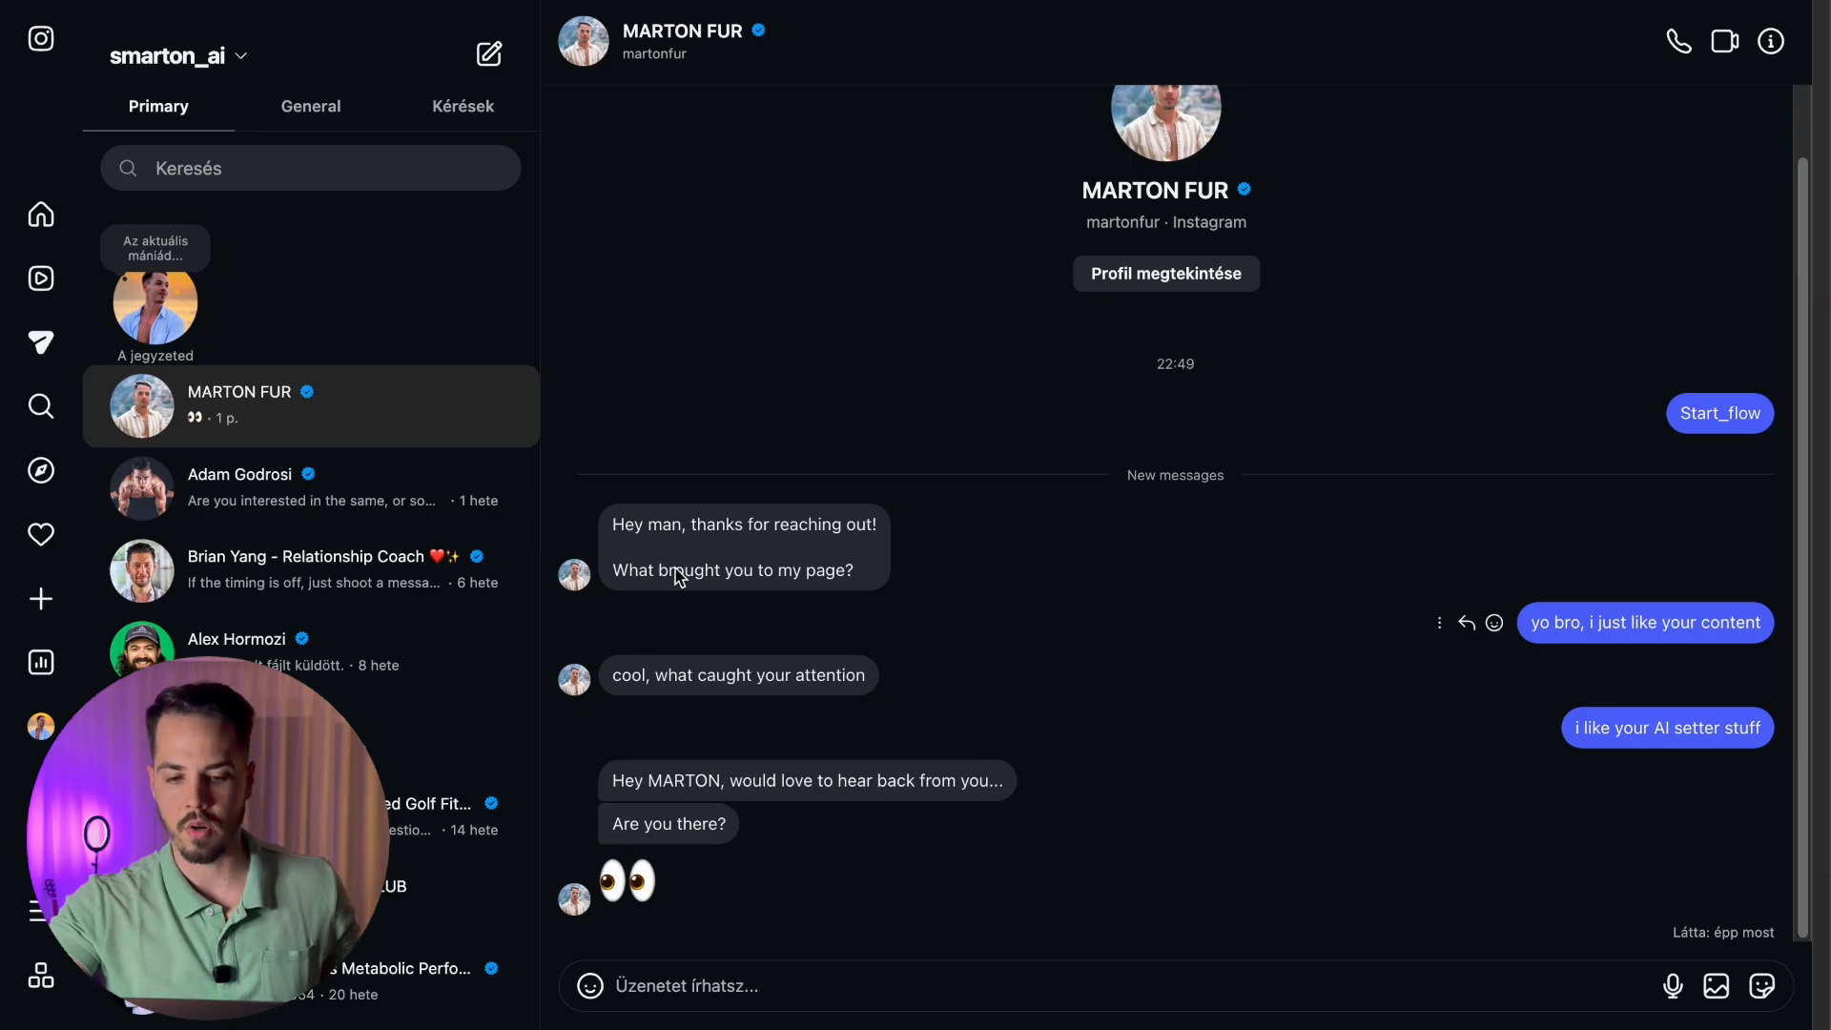
key("ctrl+Tab")
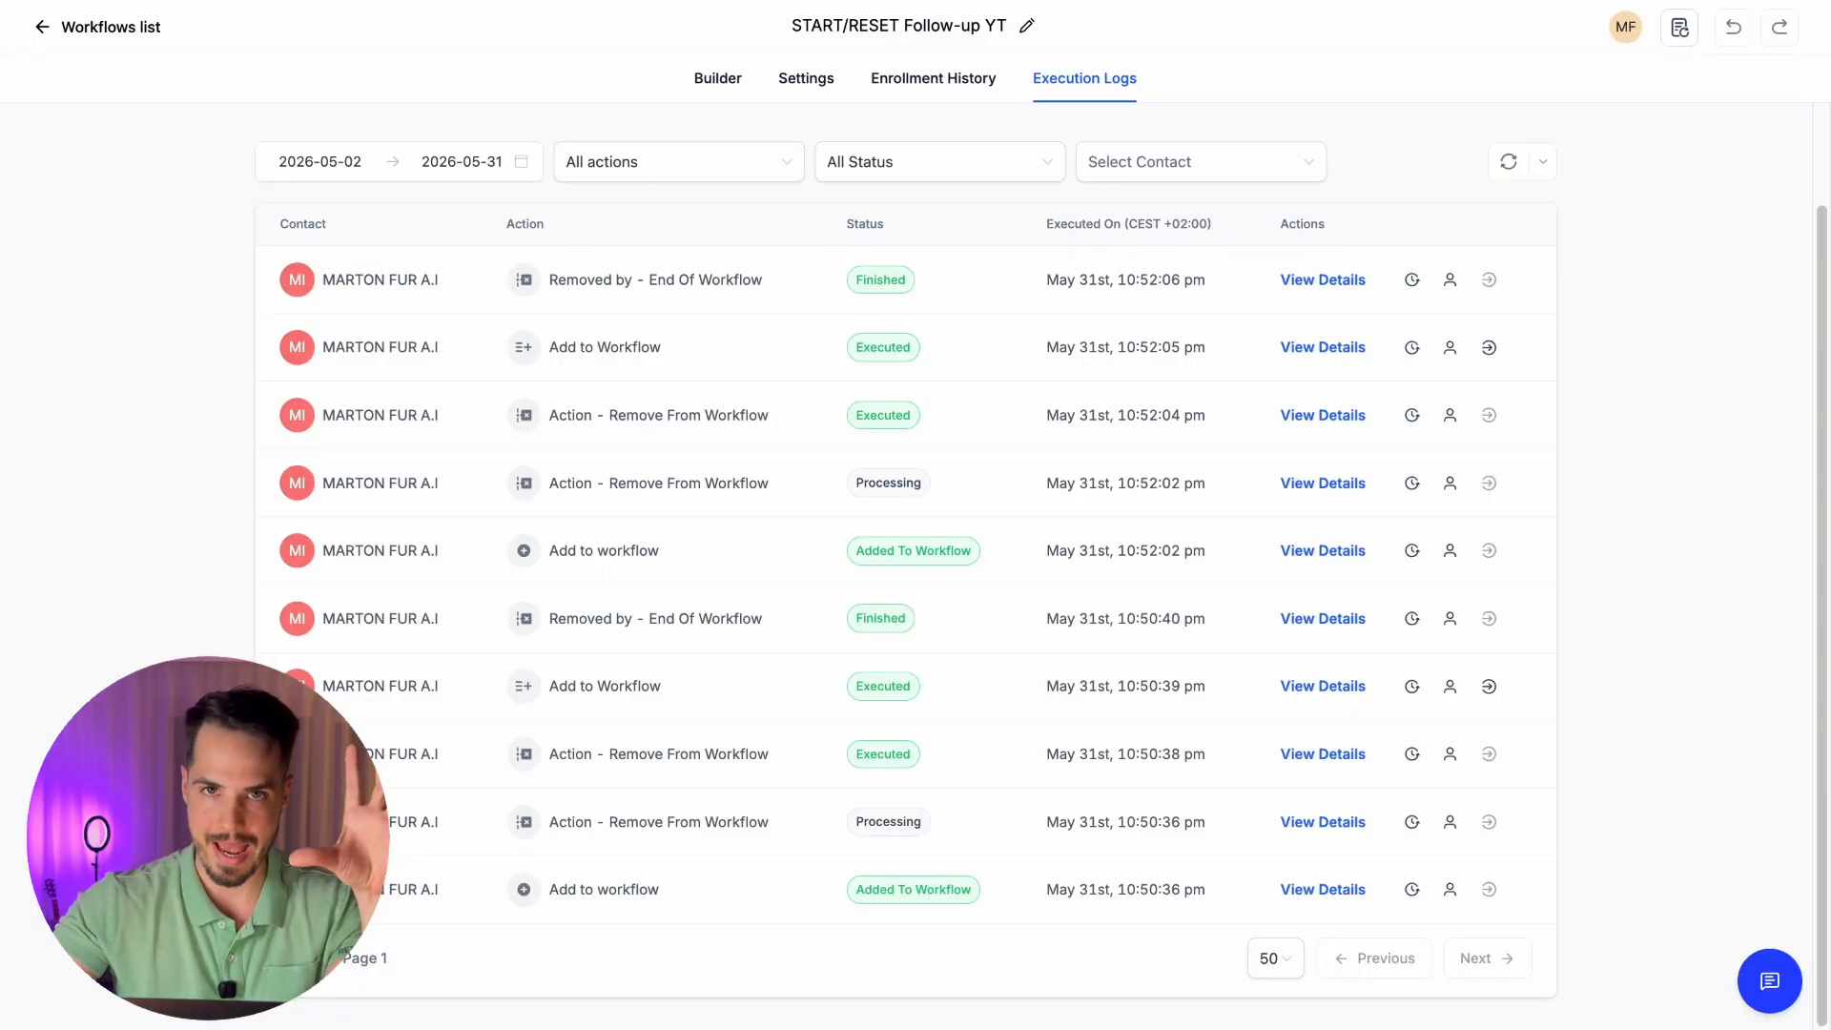
left_click(38, 29)
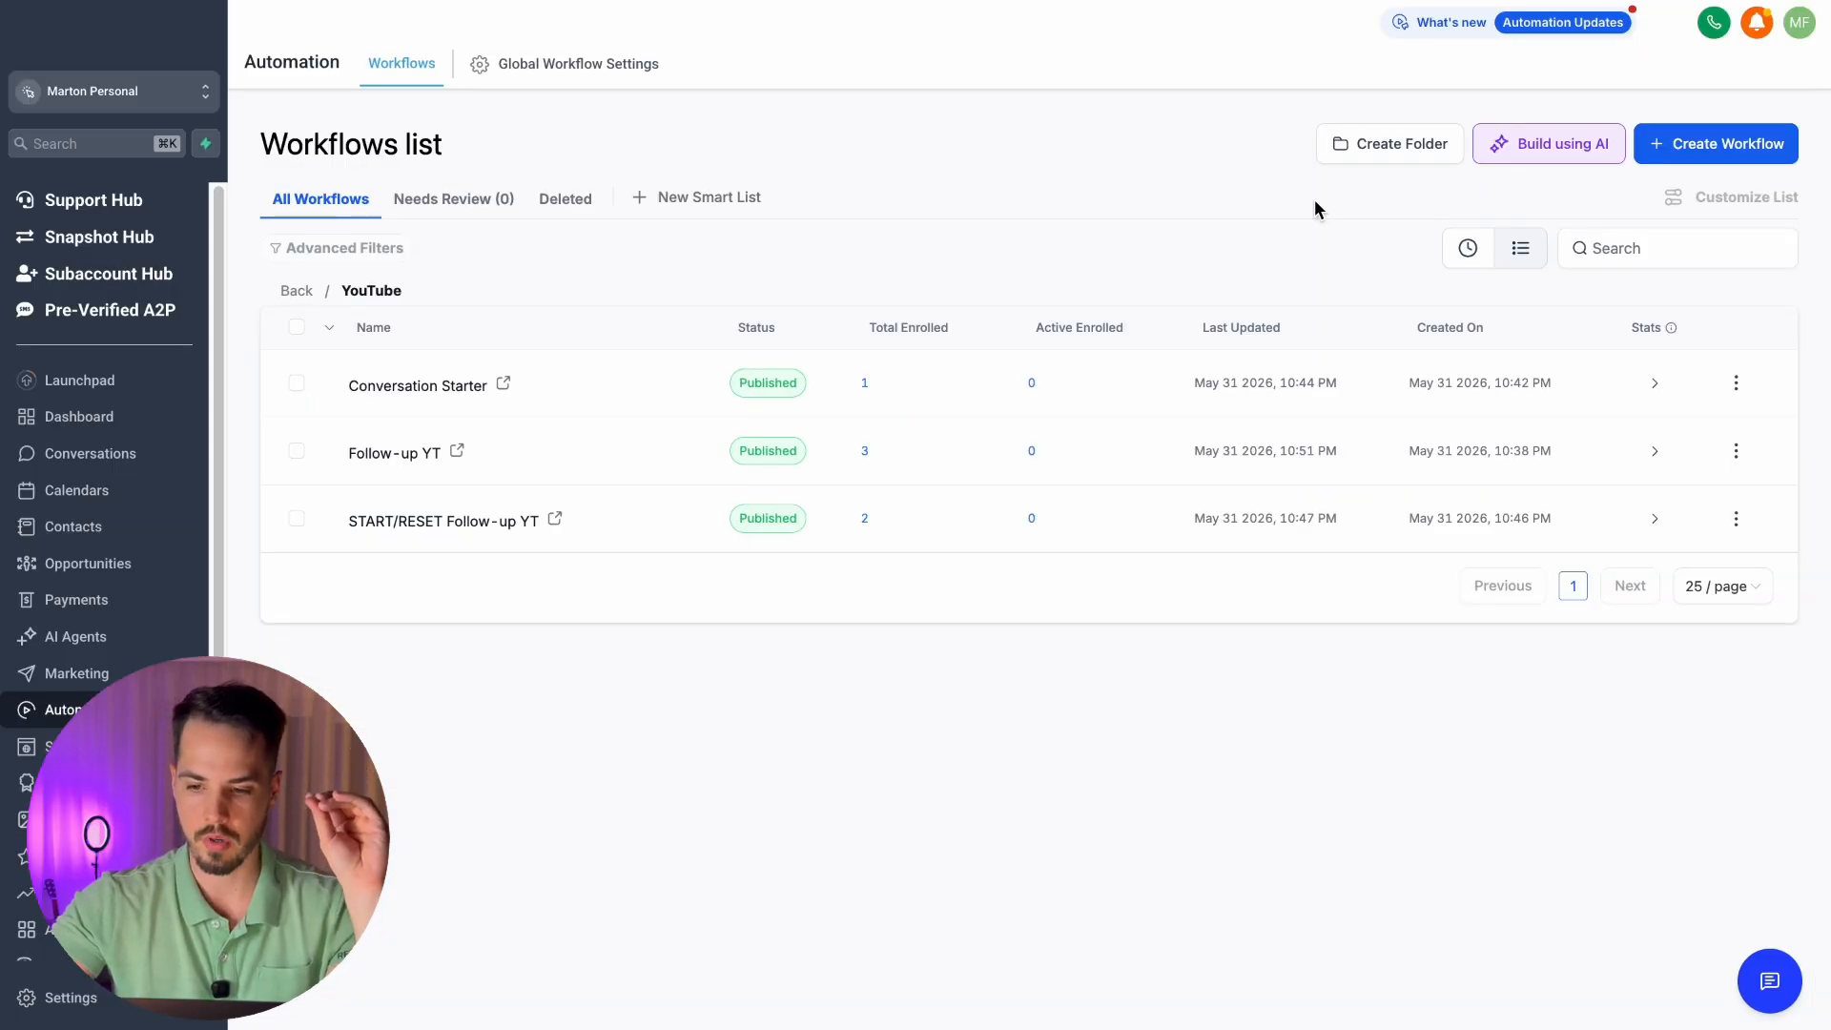
left_click(859, 1)
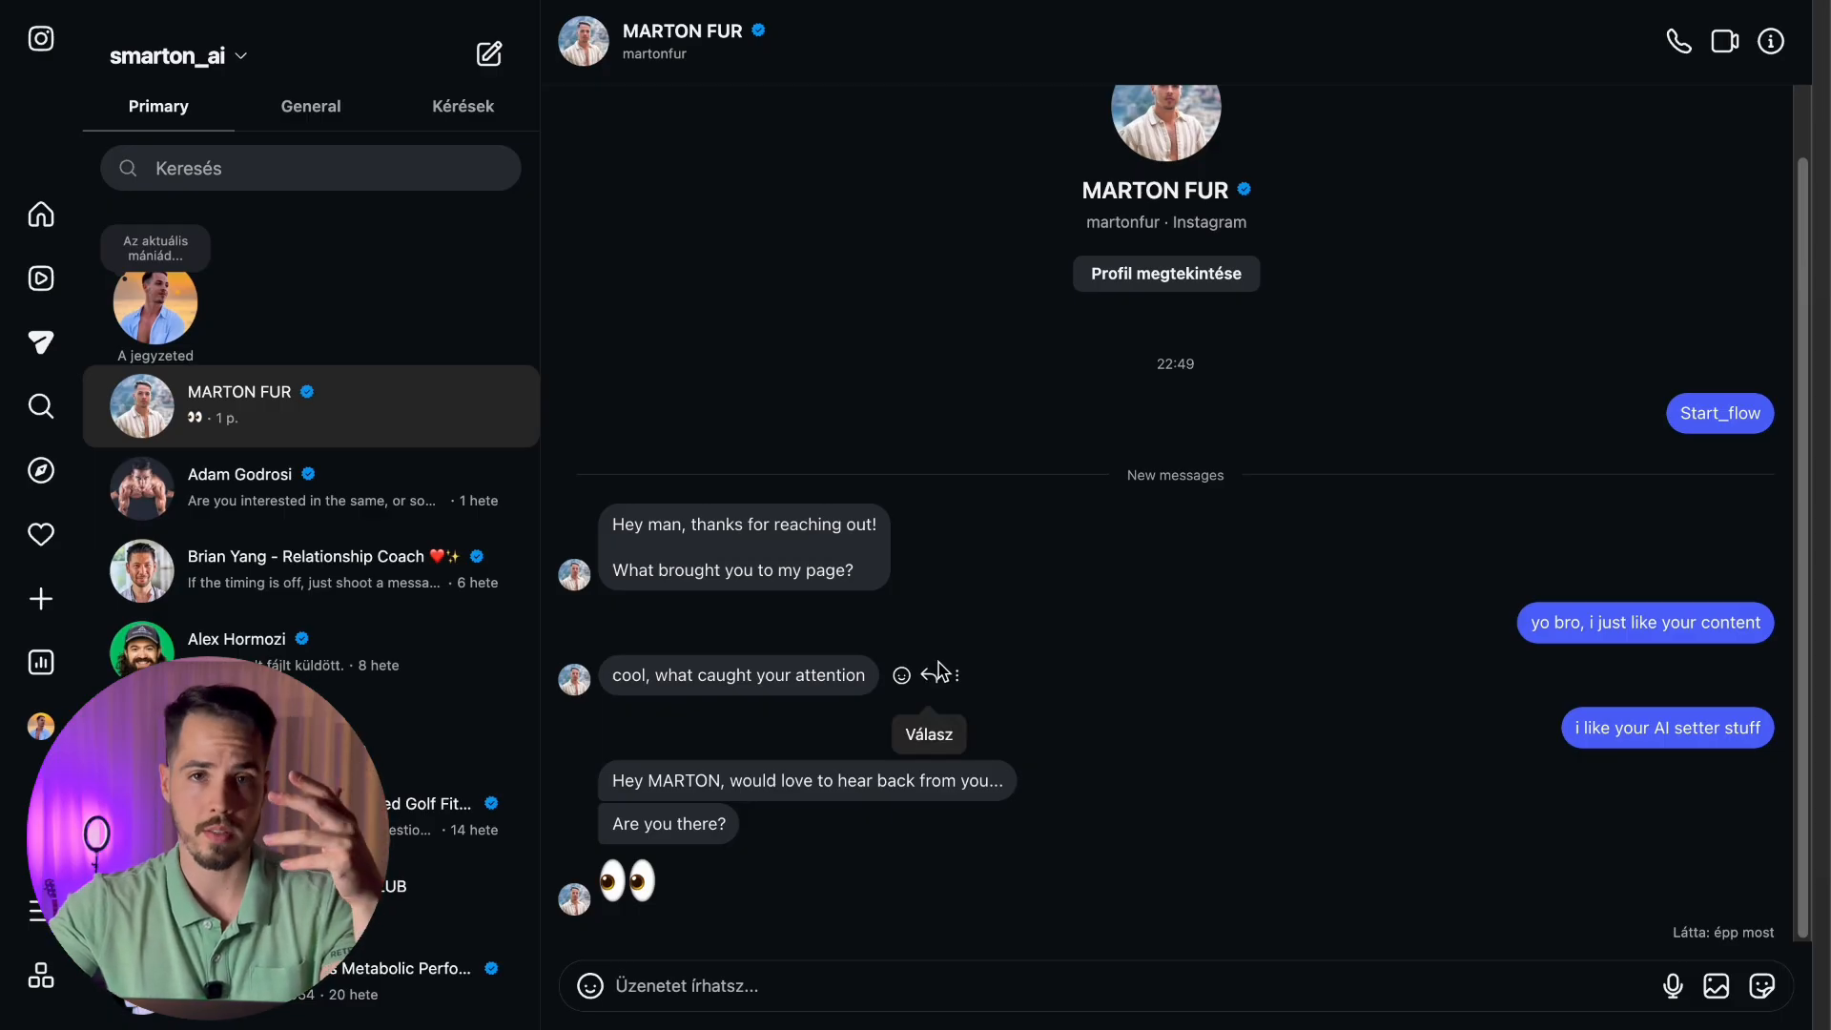
key("ctrl+shift+Tab")
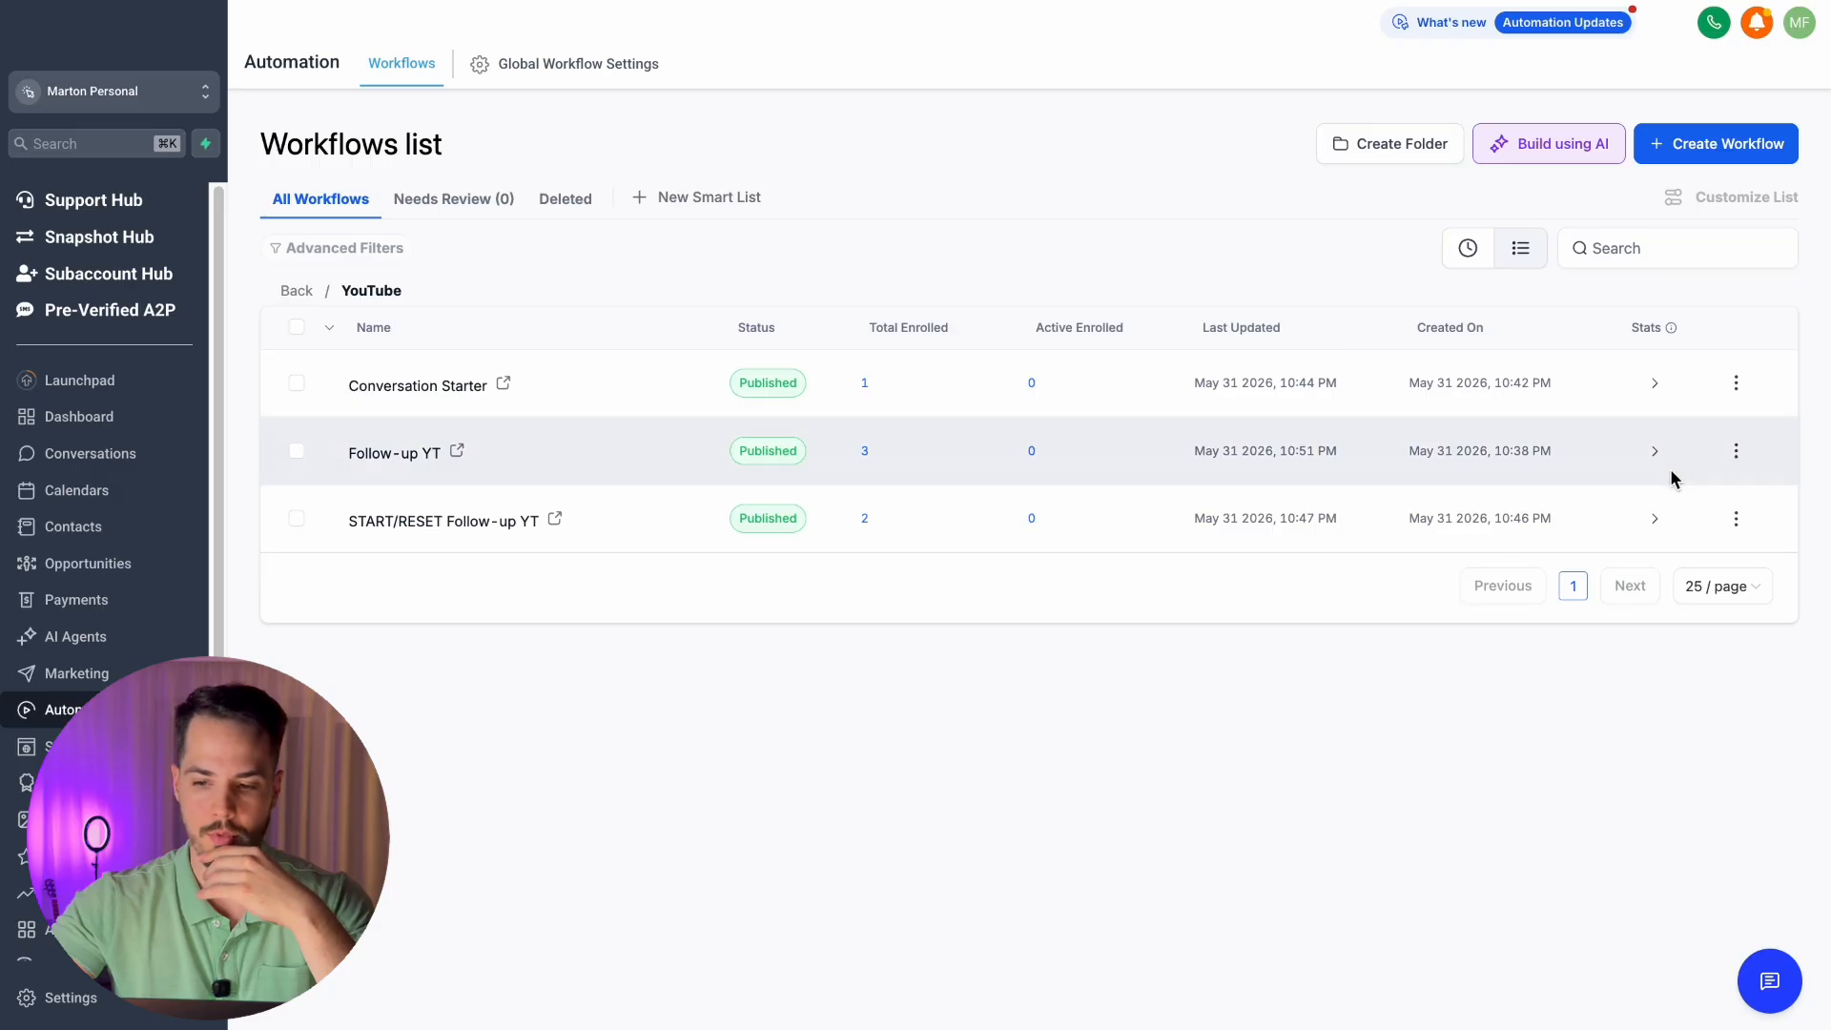
Duplicate the Follow-up YT workflow under the name "Follow-up YT (FB)"
left_click(1736, 450)
left_click(1737, 369)
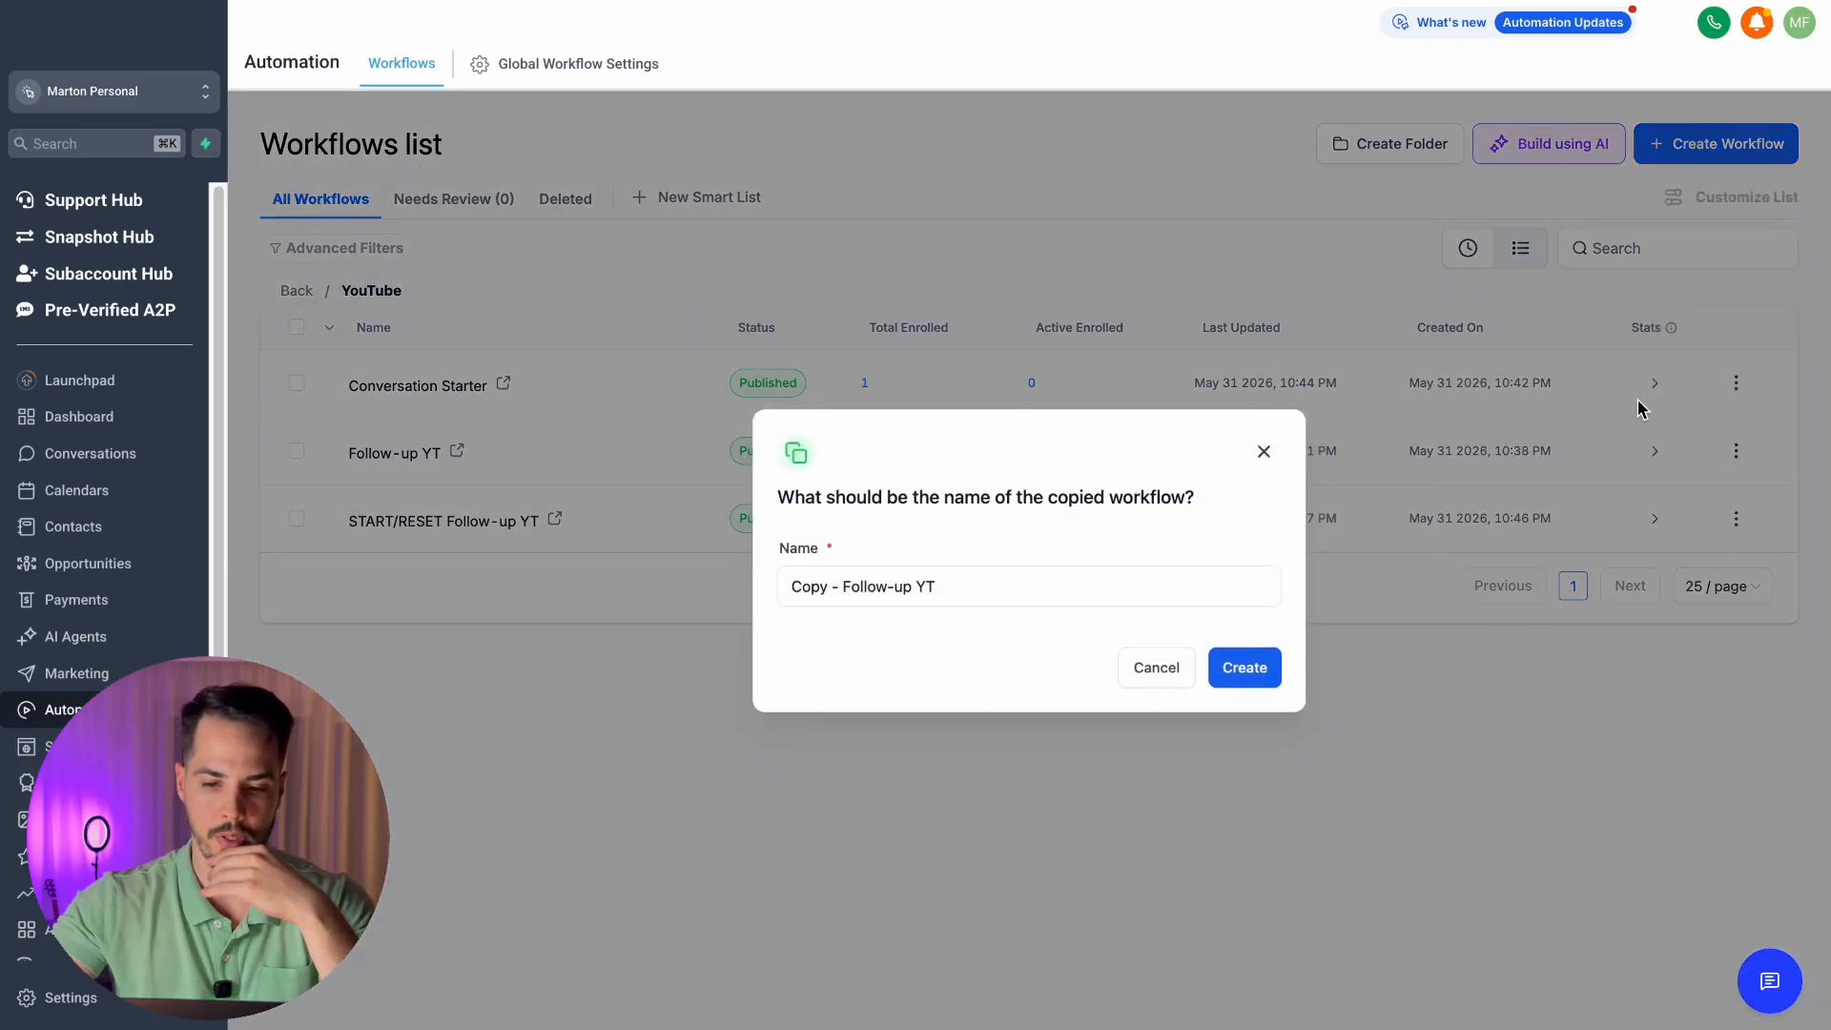
left_click_drag(835, 585, 691, 608)
key("BackSpace")
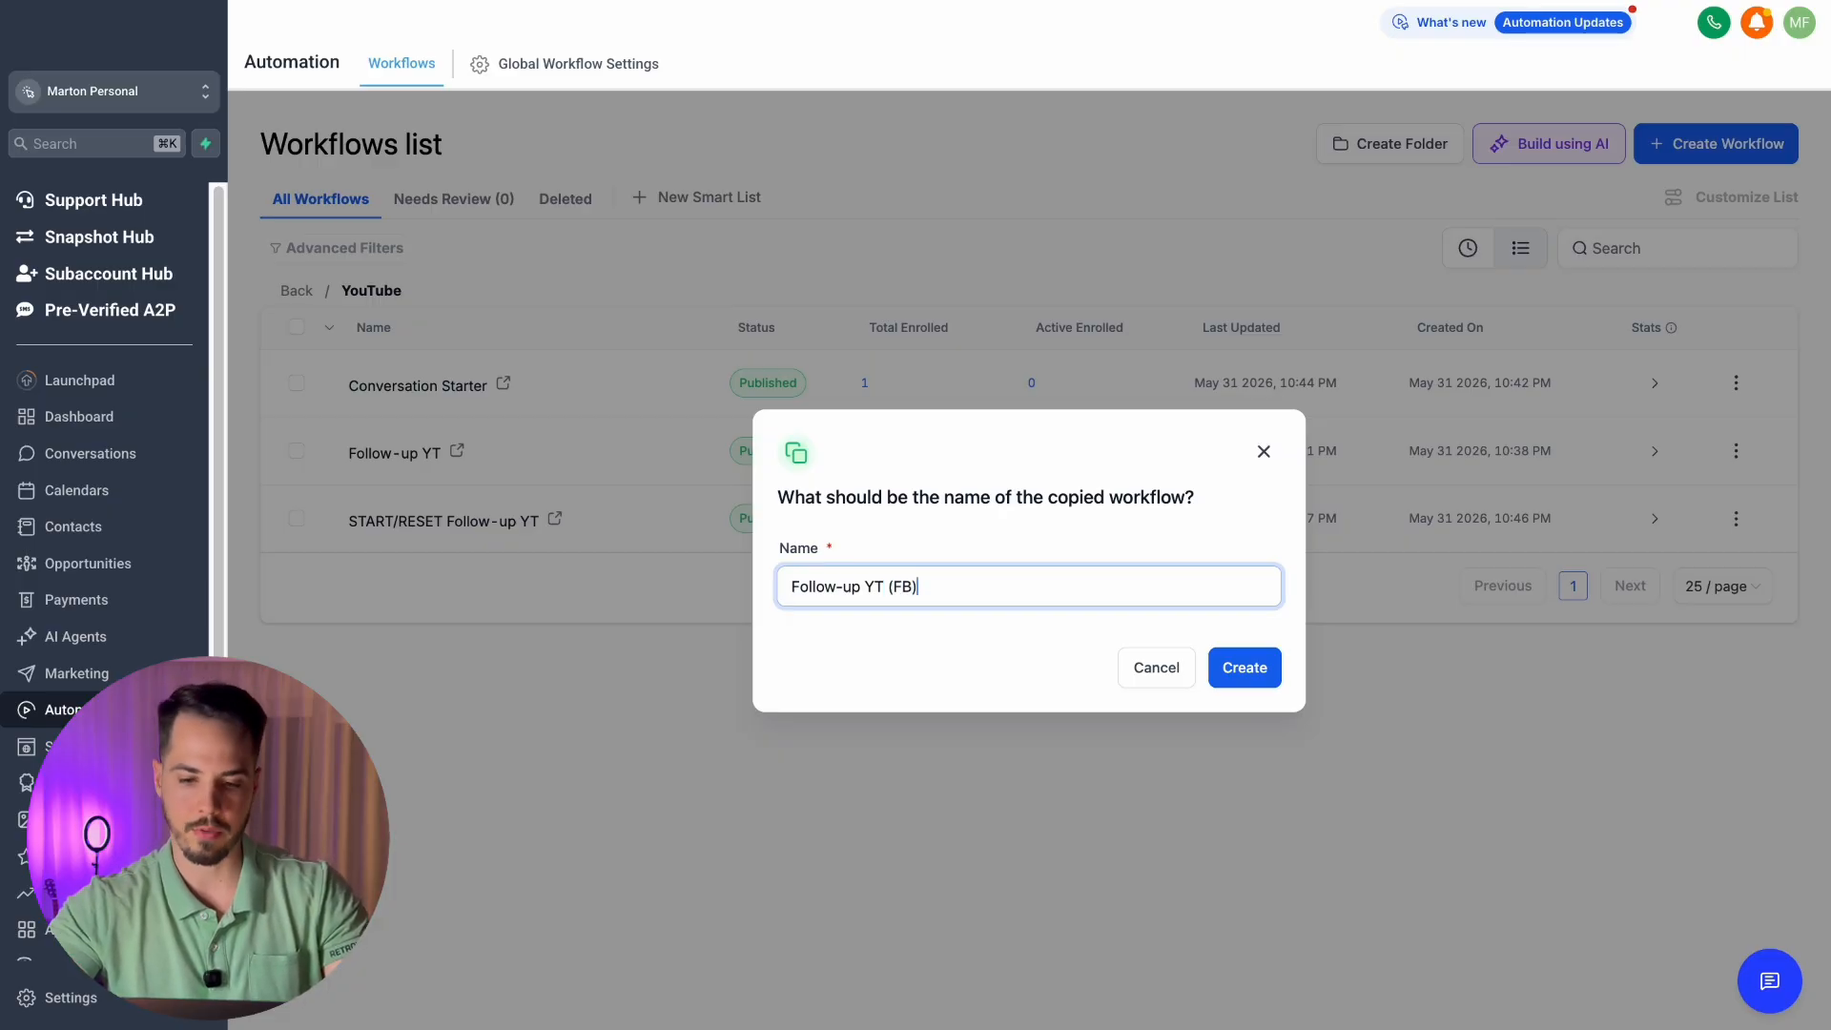
left_click(1230, 673)
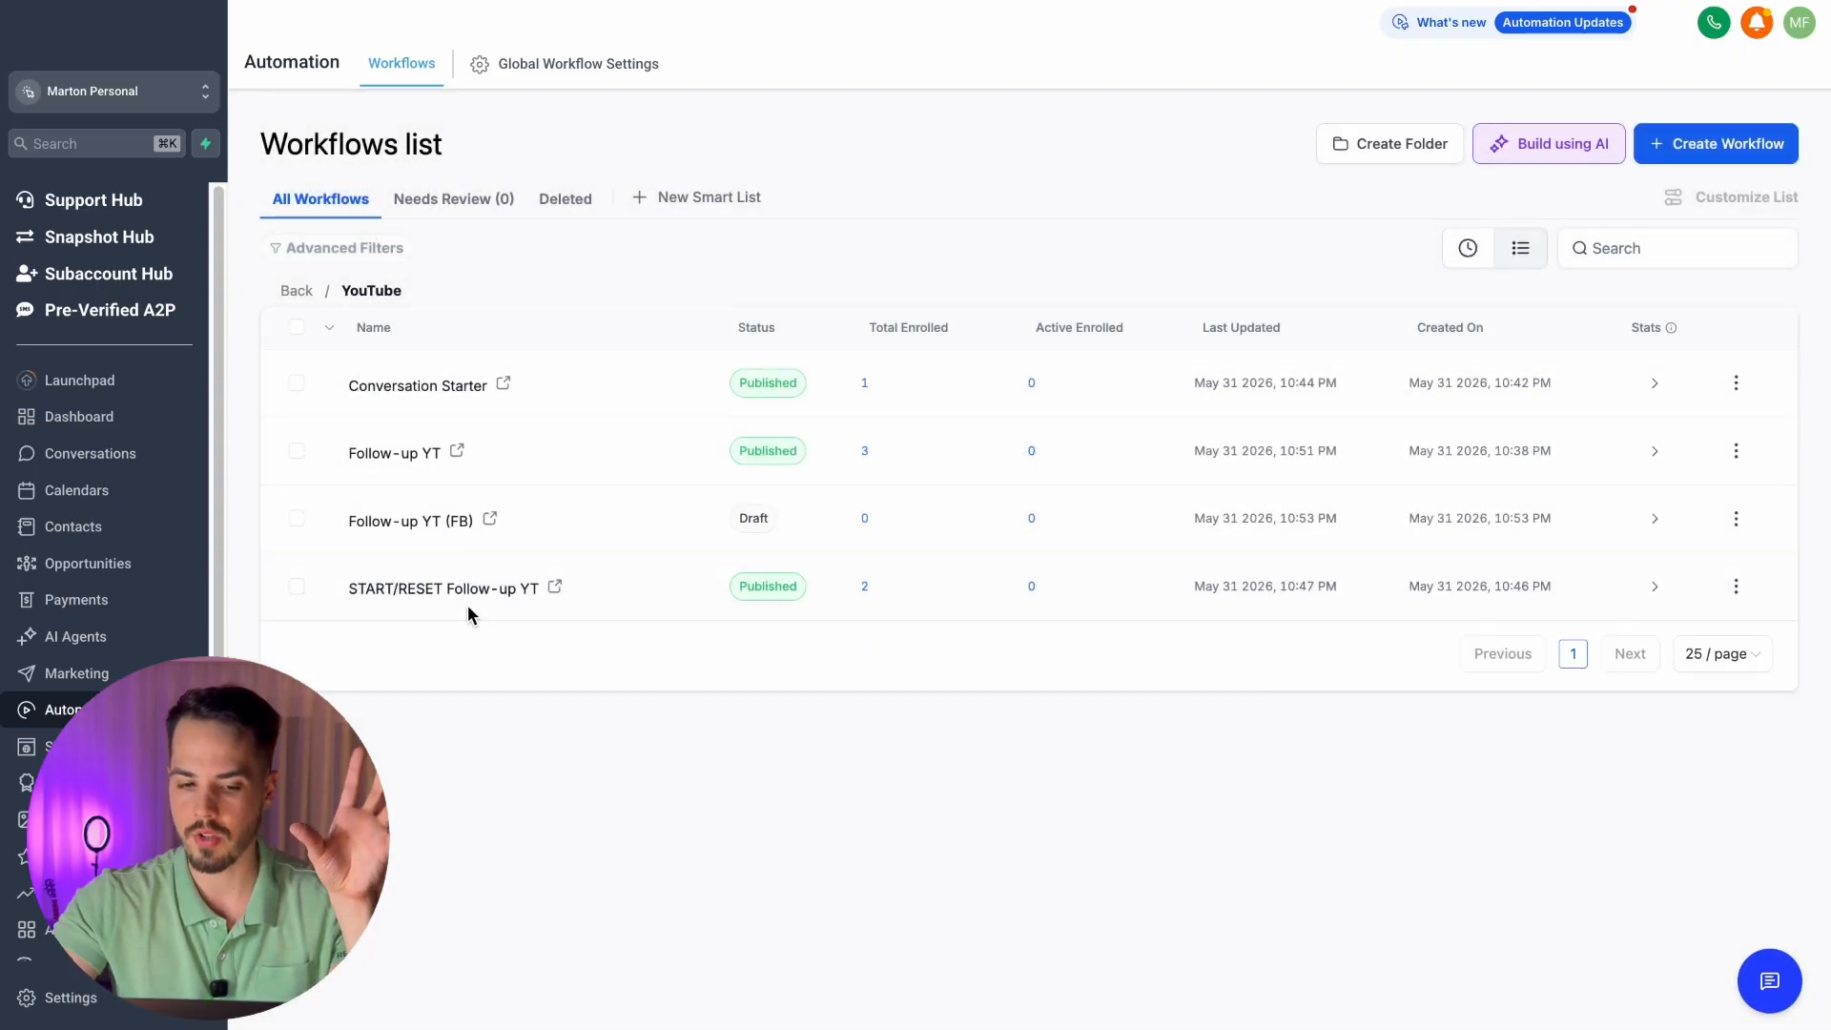
Open the Follow-up YT (FB) workflow and set the Customer Replied trigger's reply channel to Facebook Messenger
left_click(428, 524)
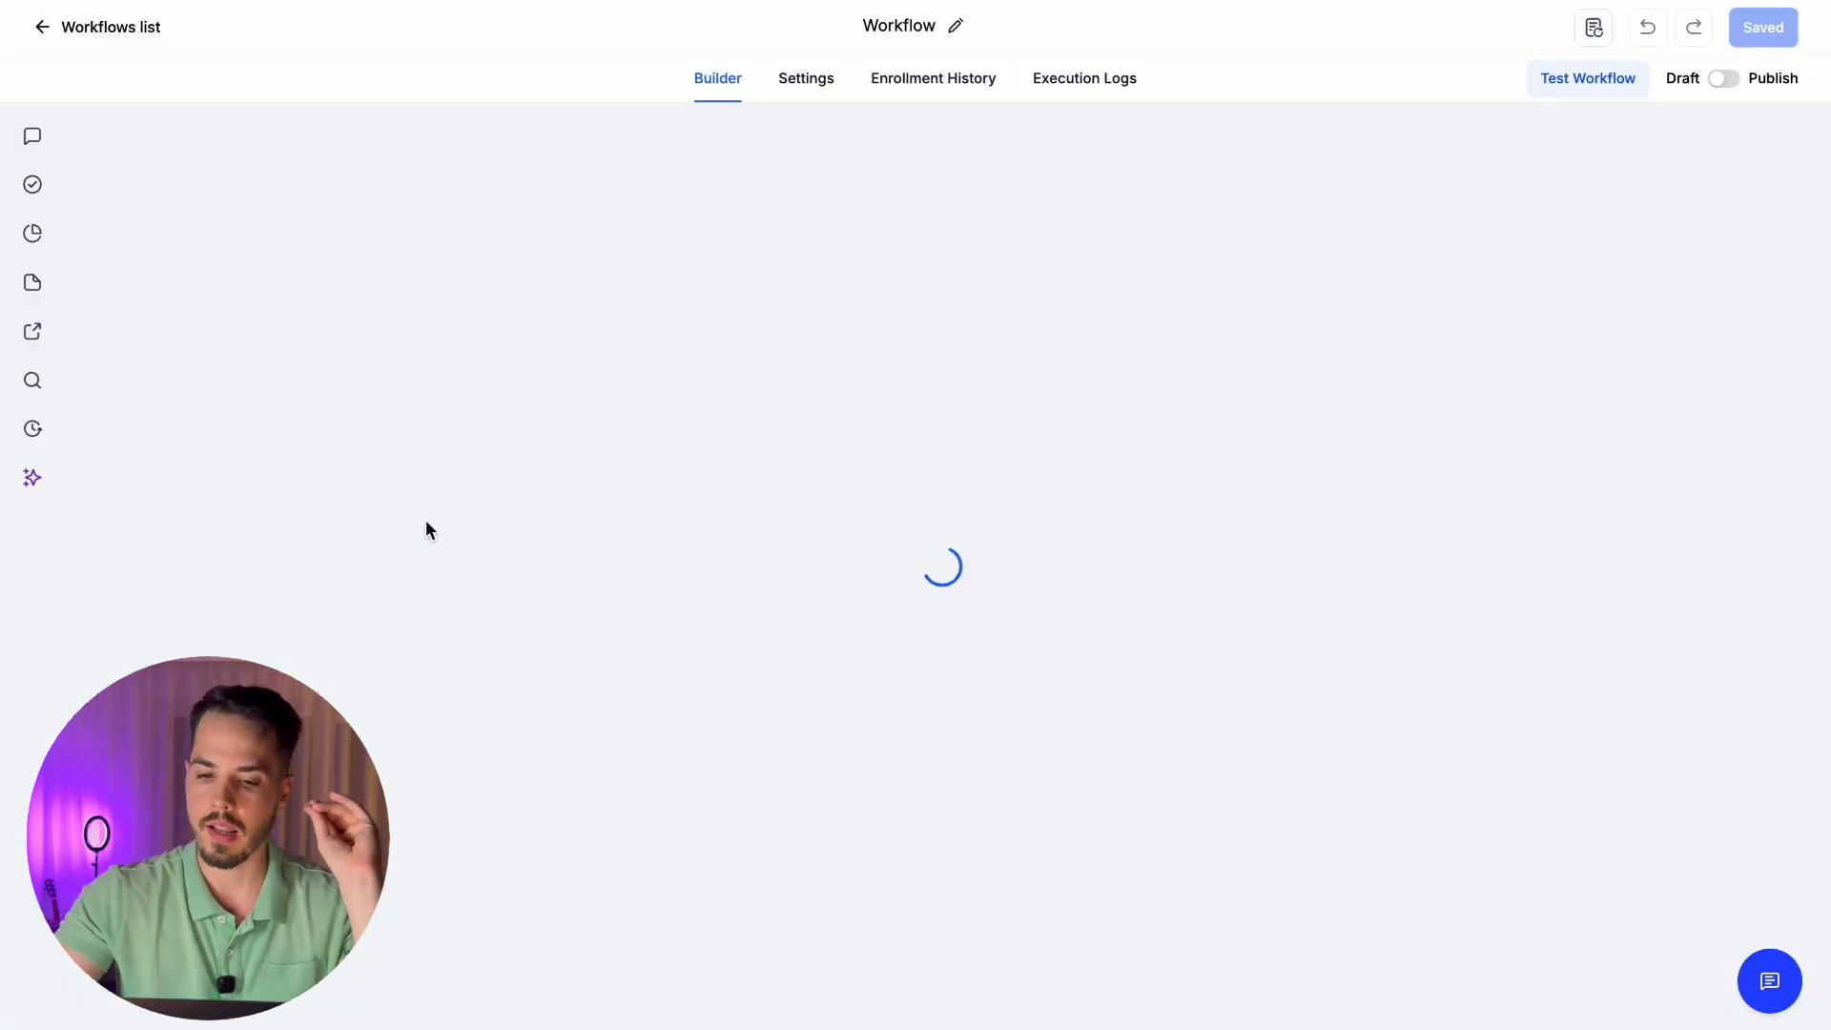
left_click_drag(504, 395, 465, 492)
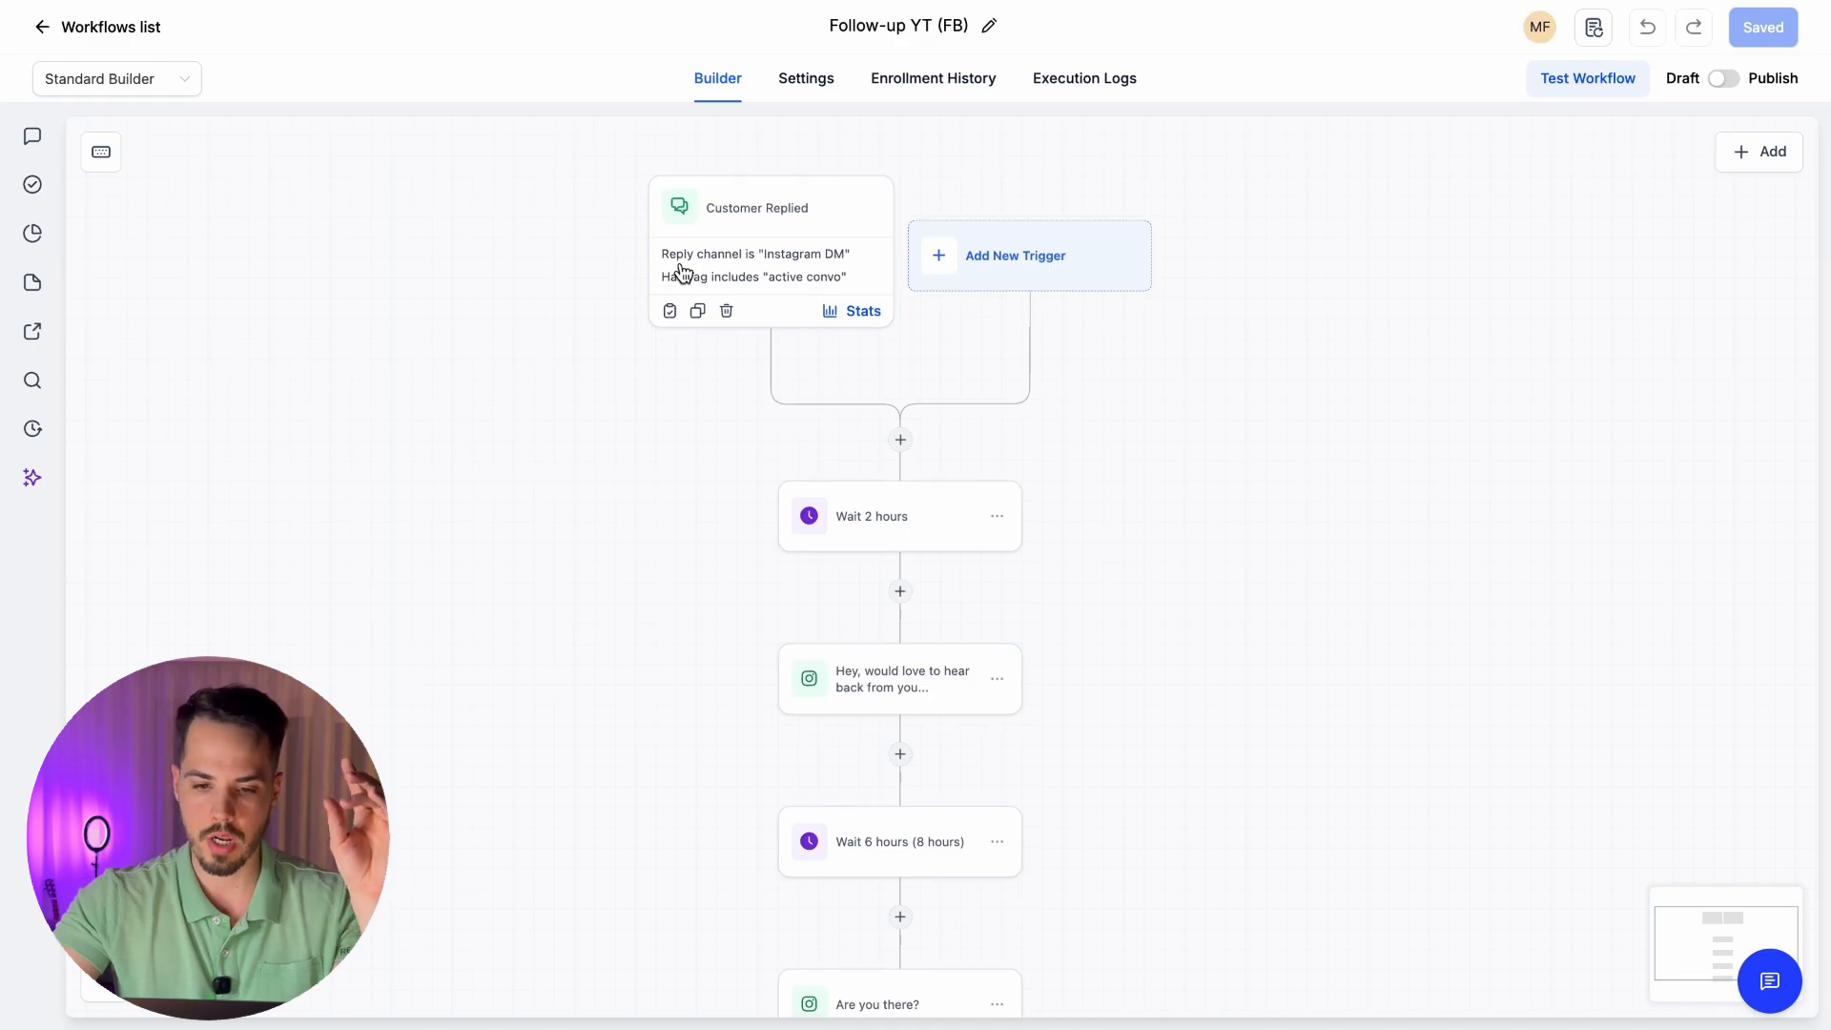
left_click(707, 242)
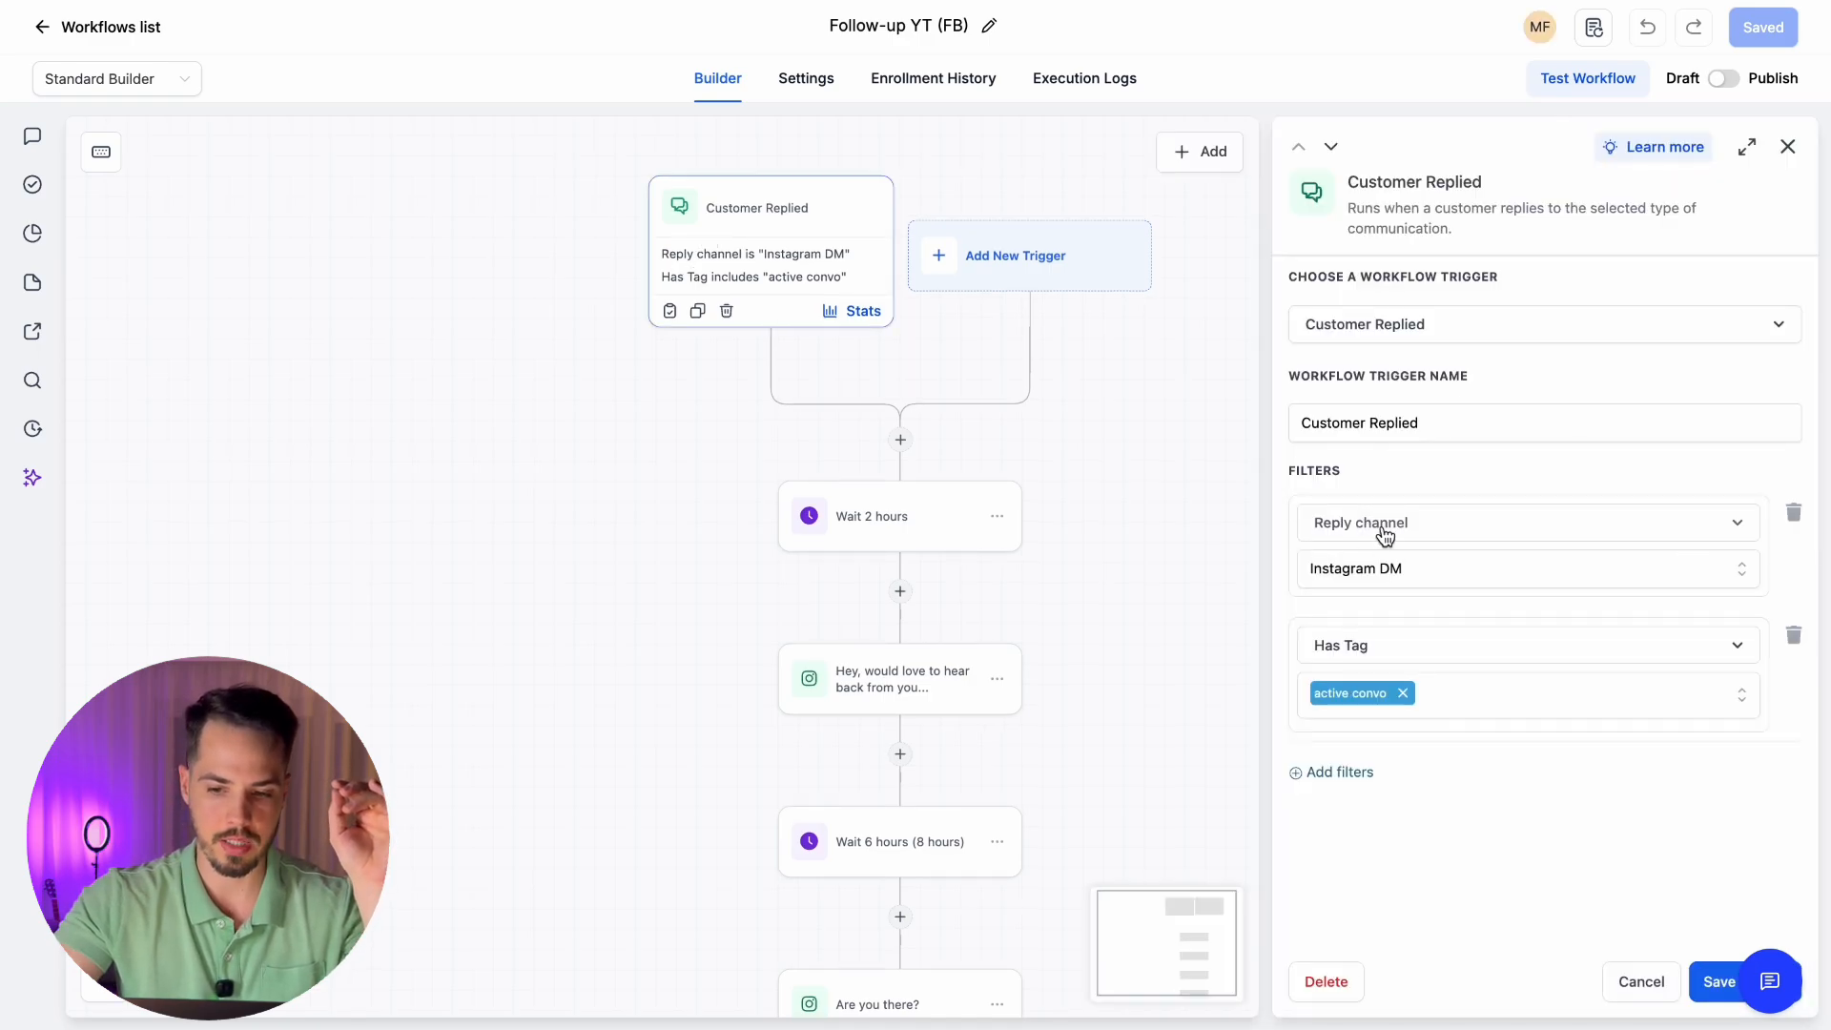
left_click(1373, 575)
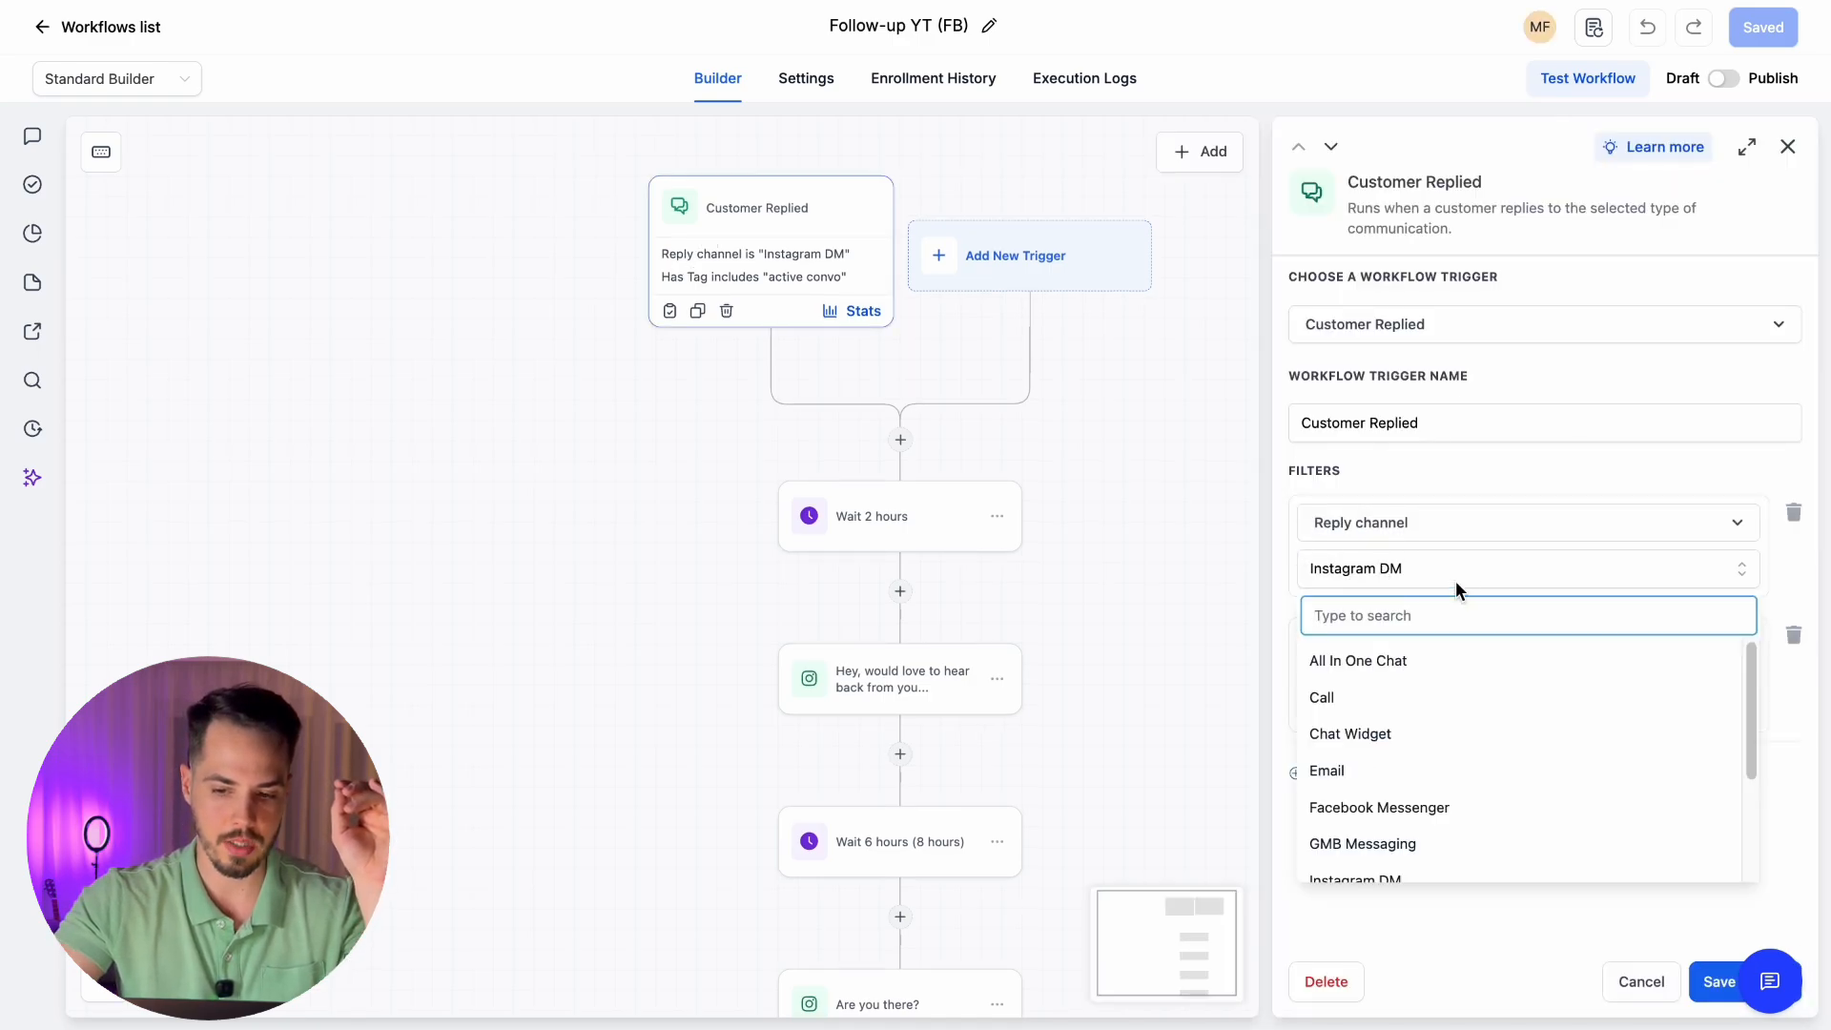
scroll(1430, 706, "down", 3)
left_click(1422, 654)
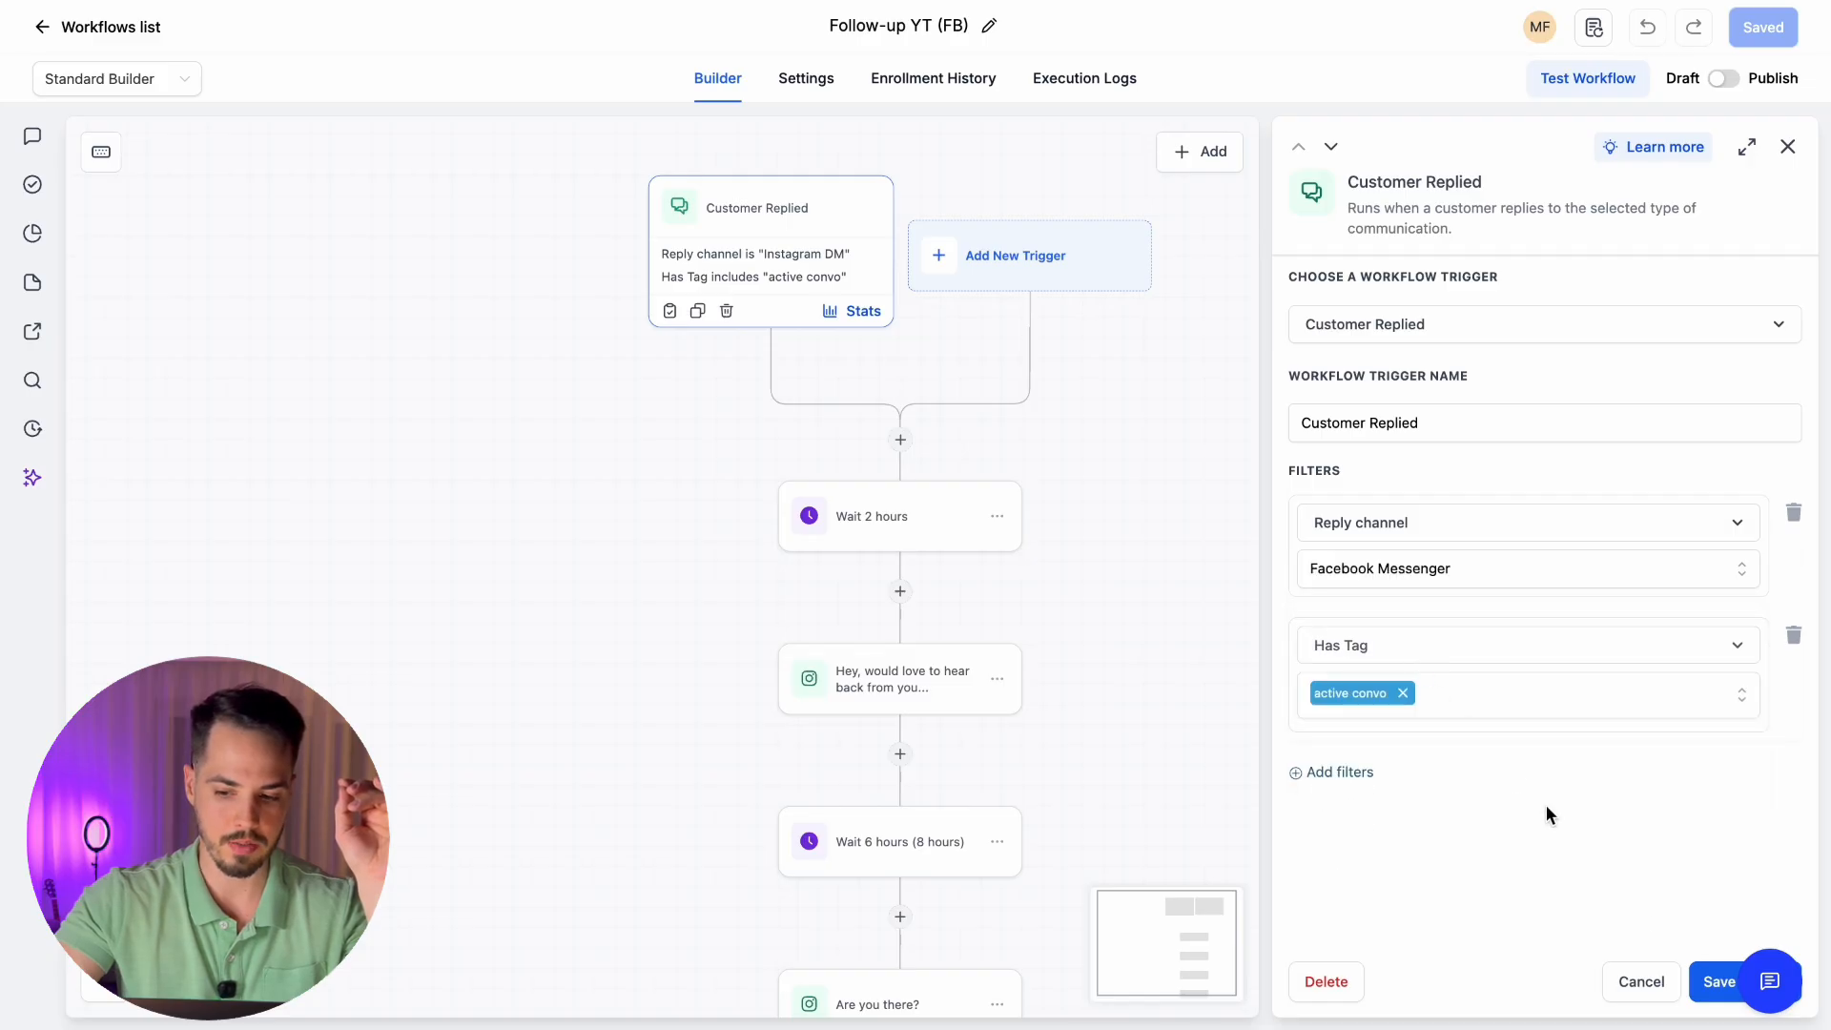
left_click(1697, 975)
Examine the settings of the duplicated Instagram DM action "Are you there?" and close it without changes
scroll(1019, 384, "down", 4)
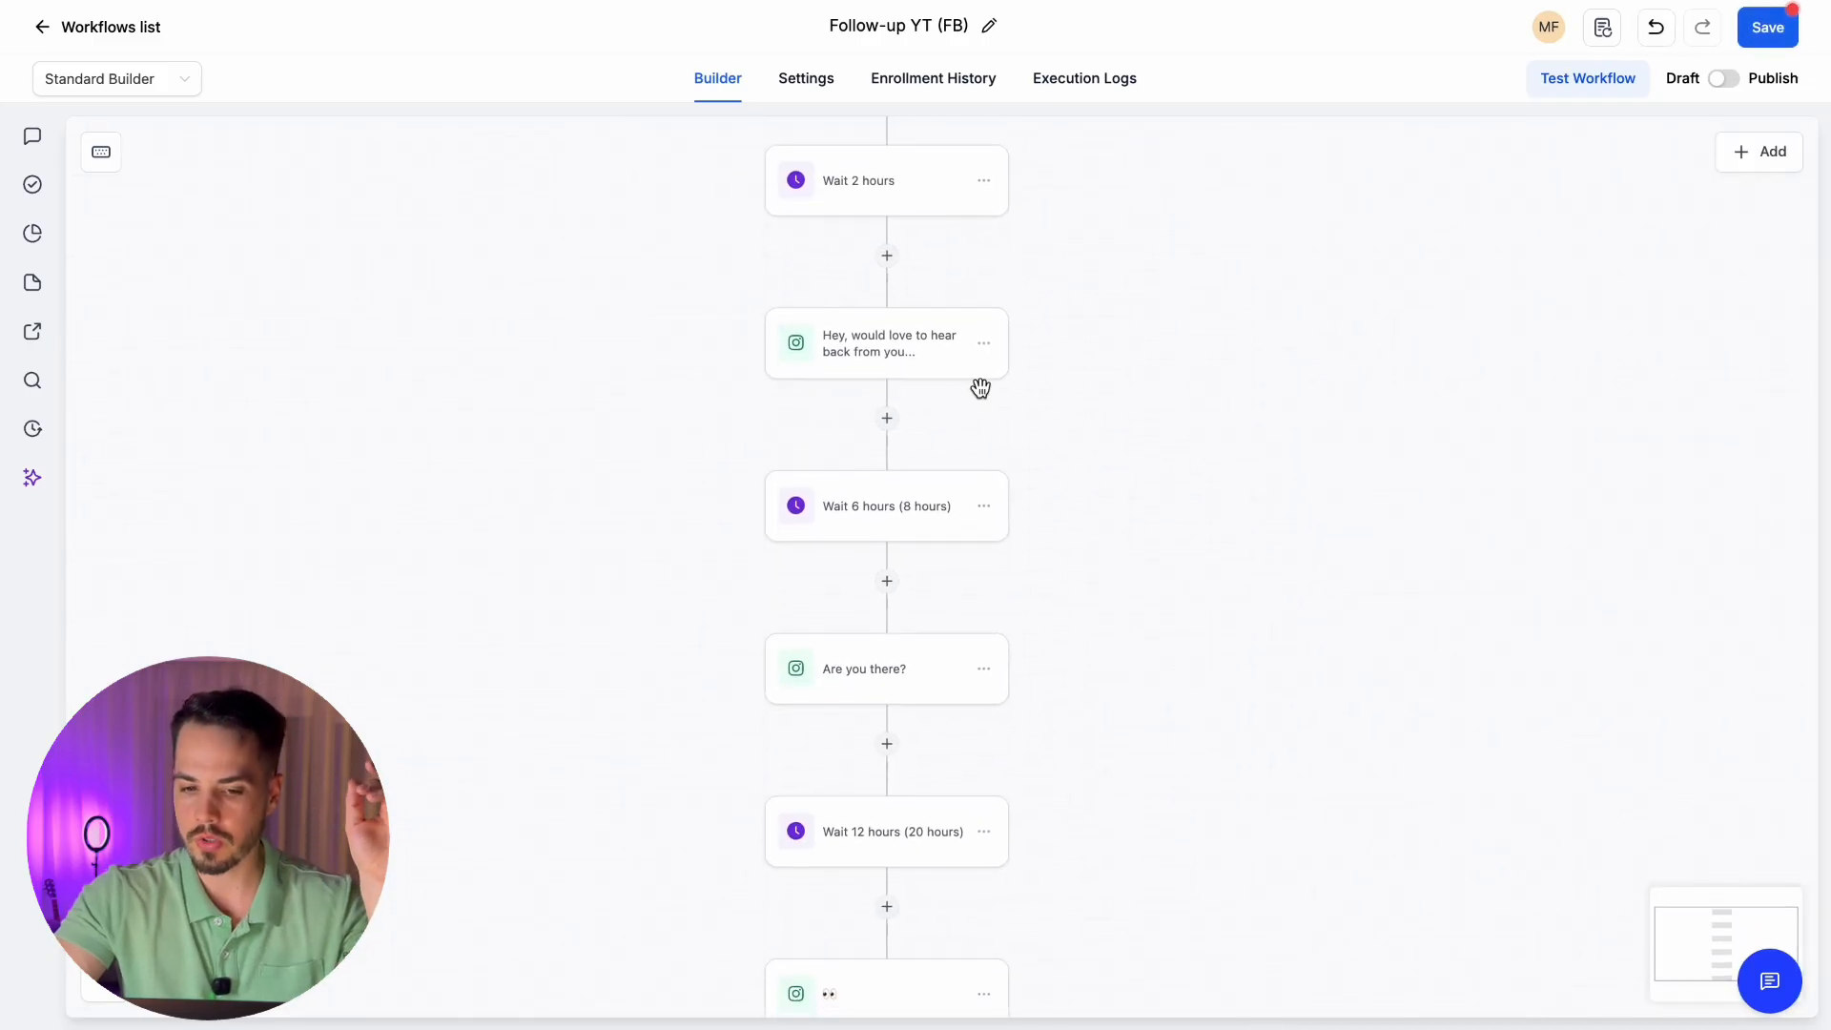
left_click(844, 370)
left_click(859, 658)
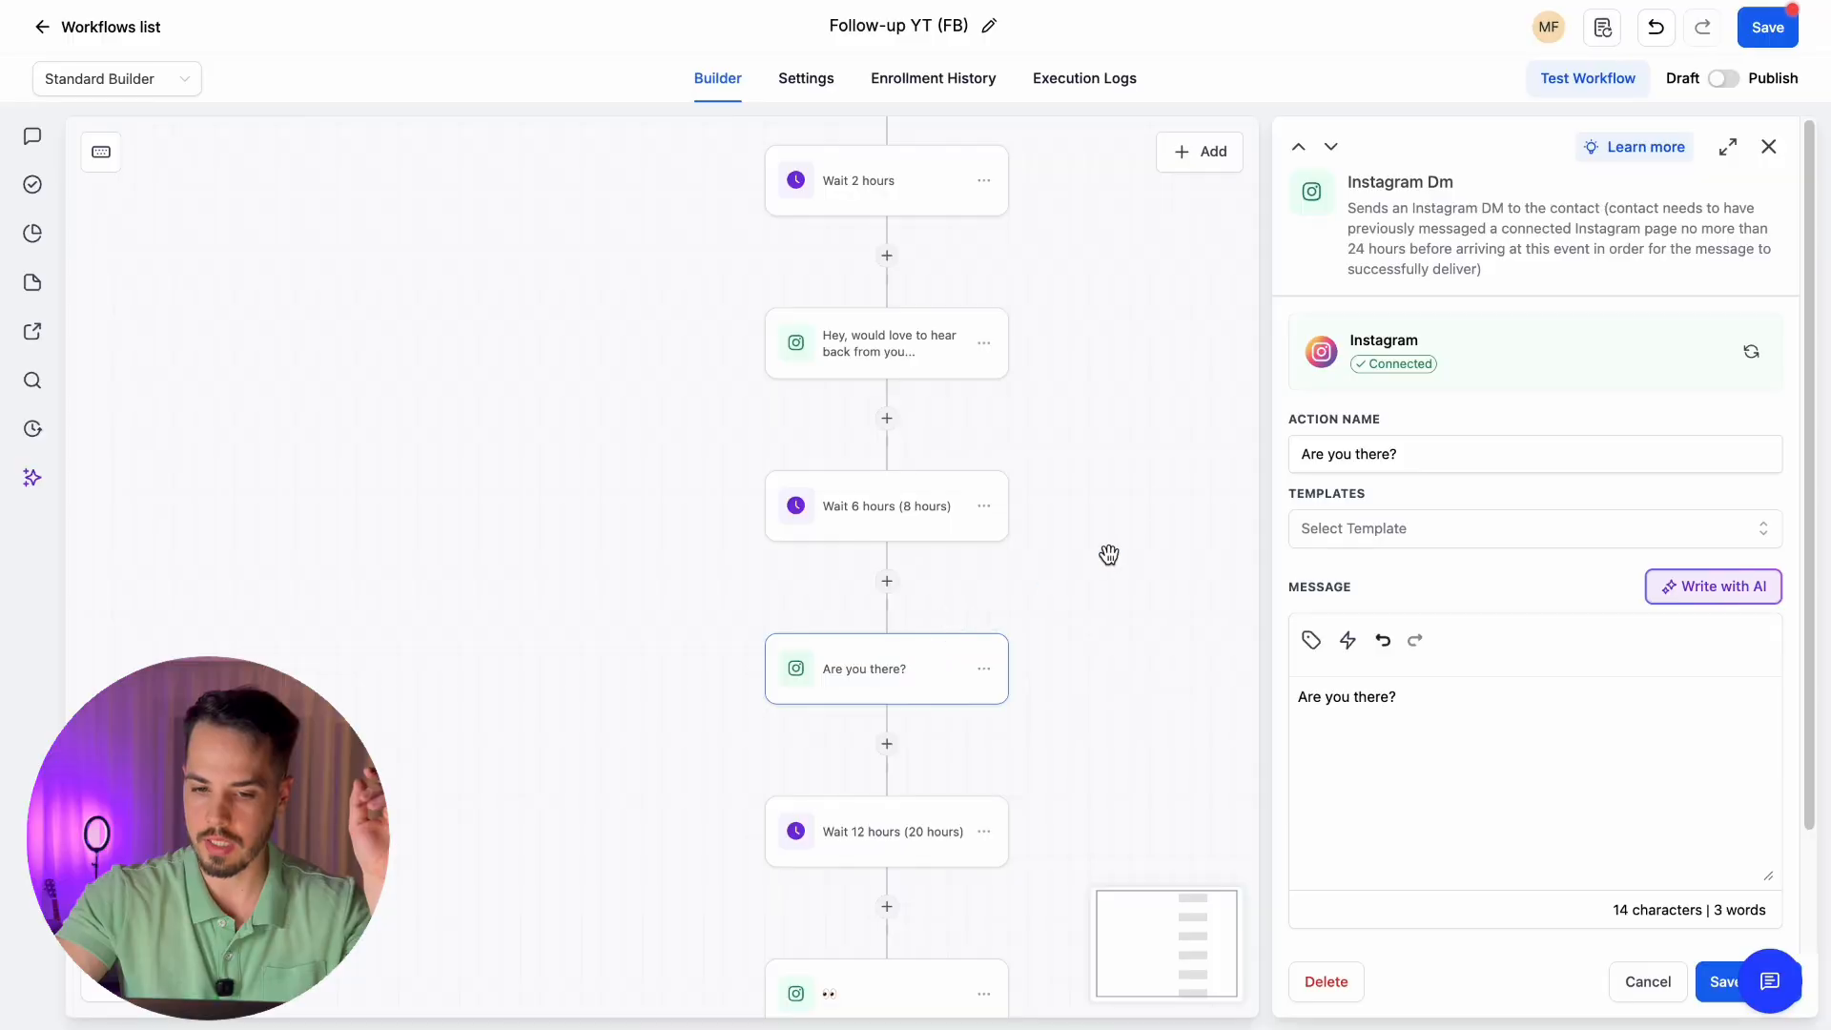
left_click_drag(1467, 184, 1362, 177)
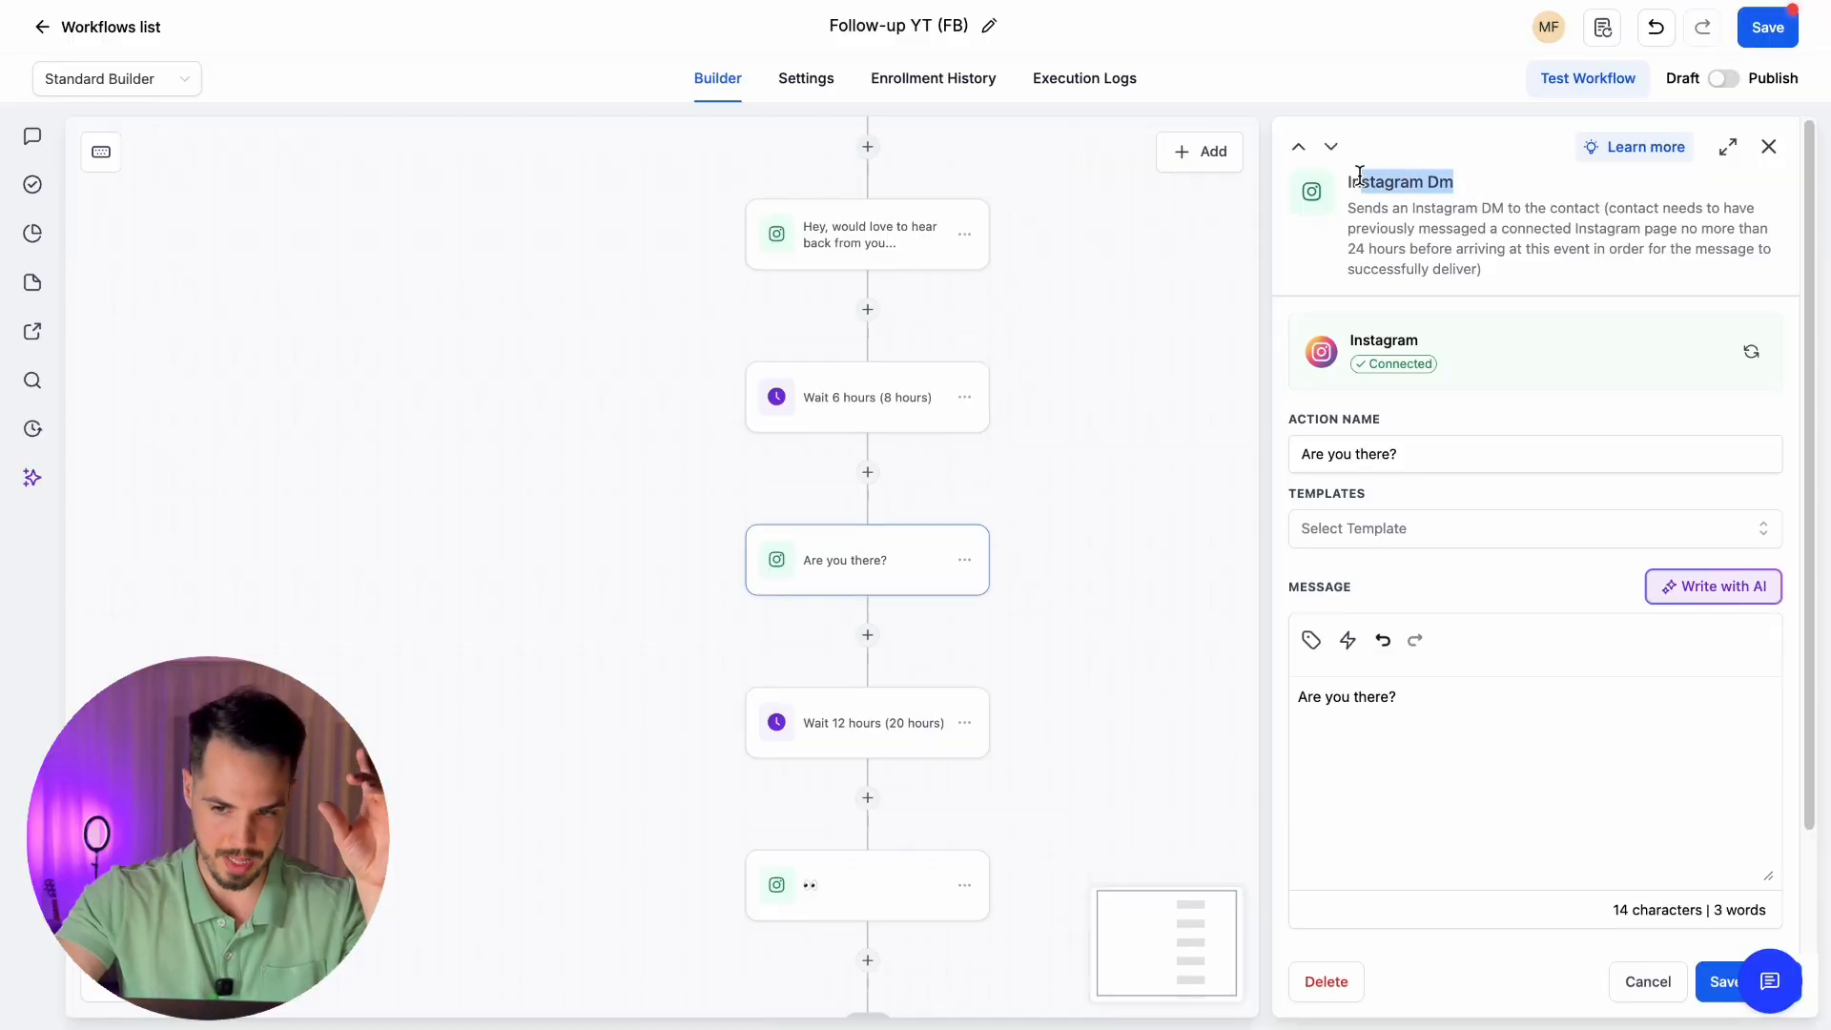
left_click(1346, 201)
left_click_drag(1101, 323, 1105, 501)
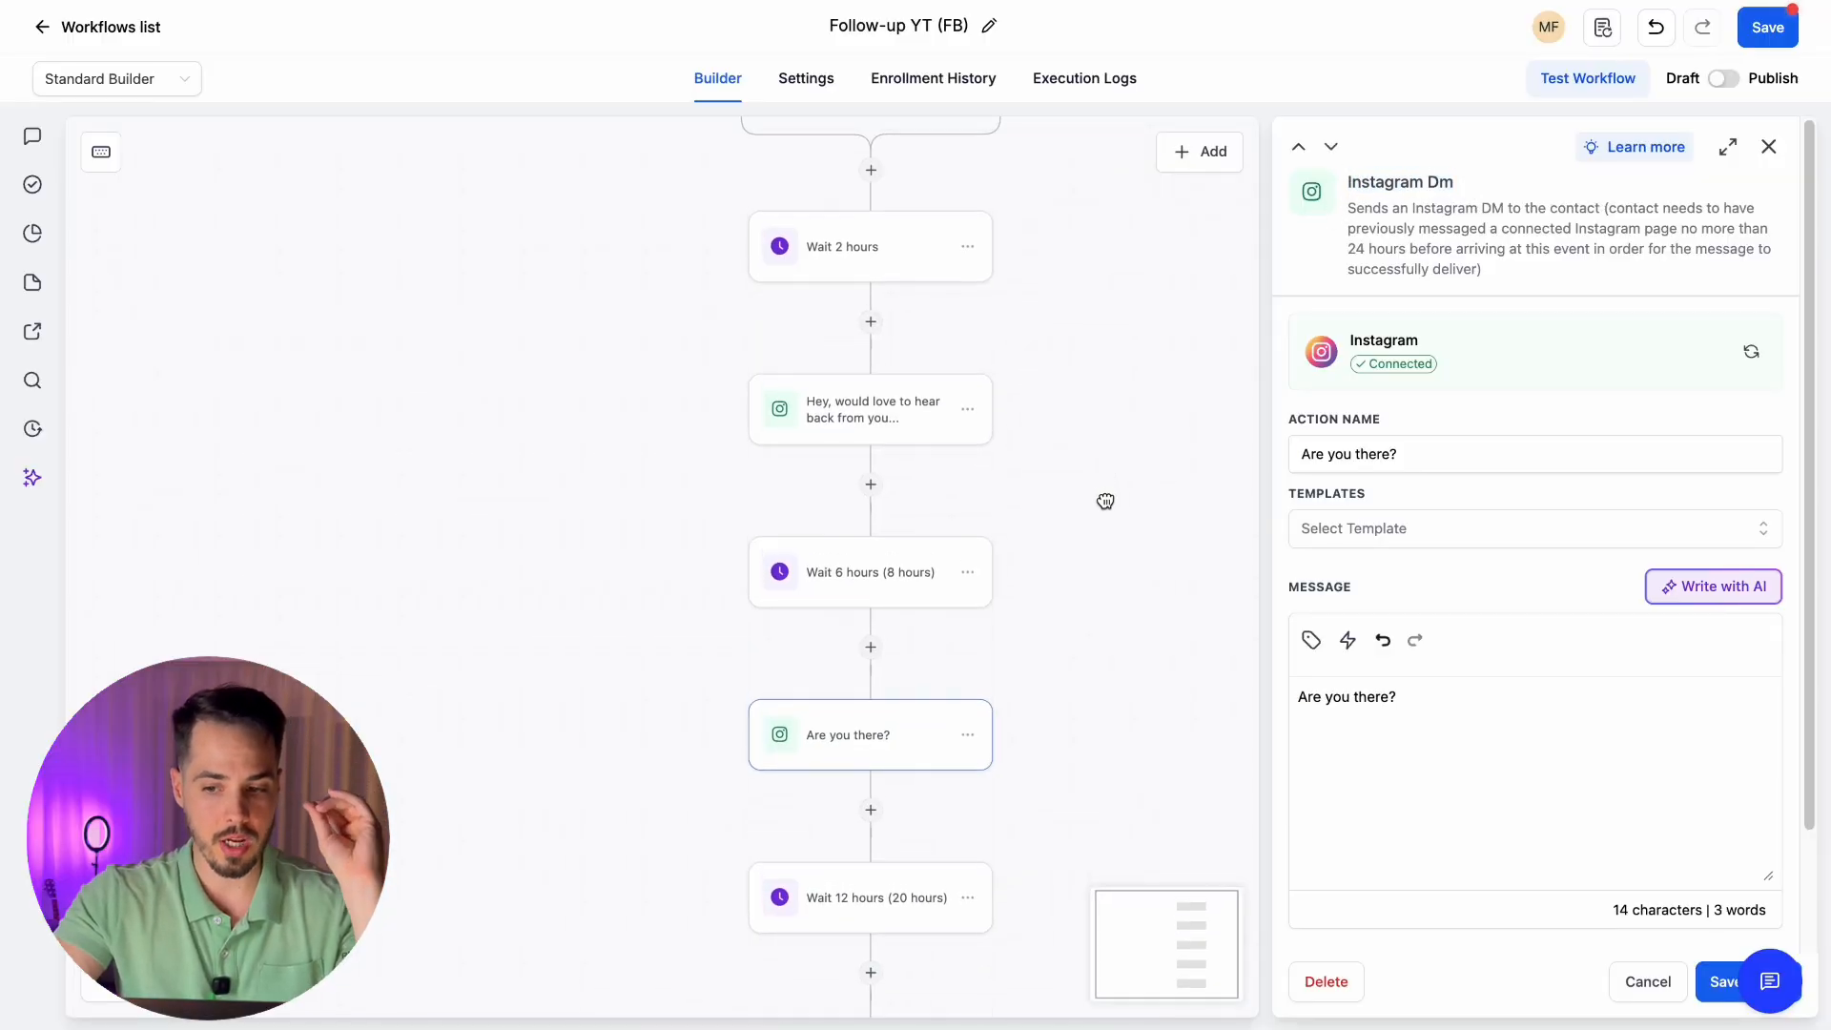
left_click(1649, 982)
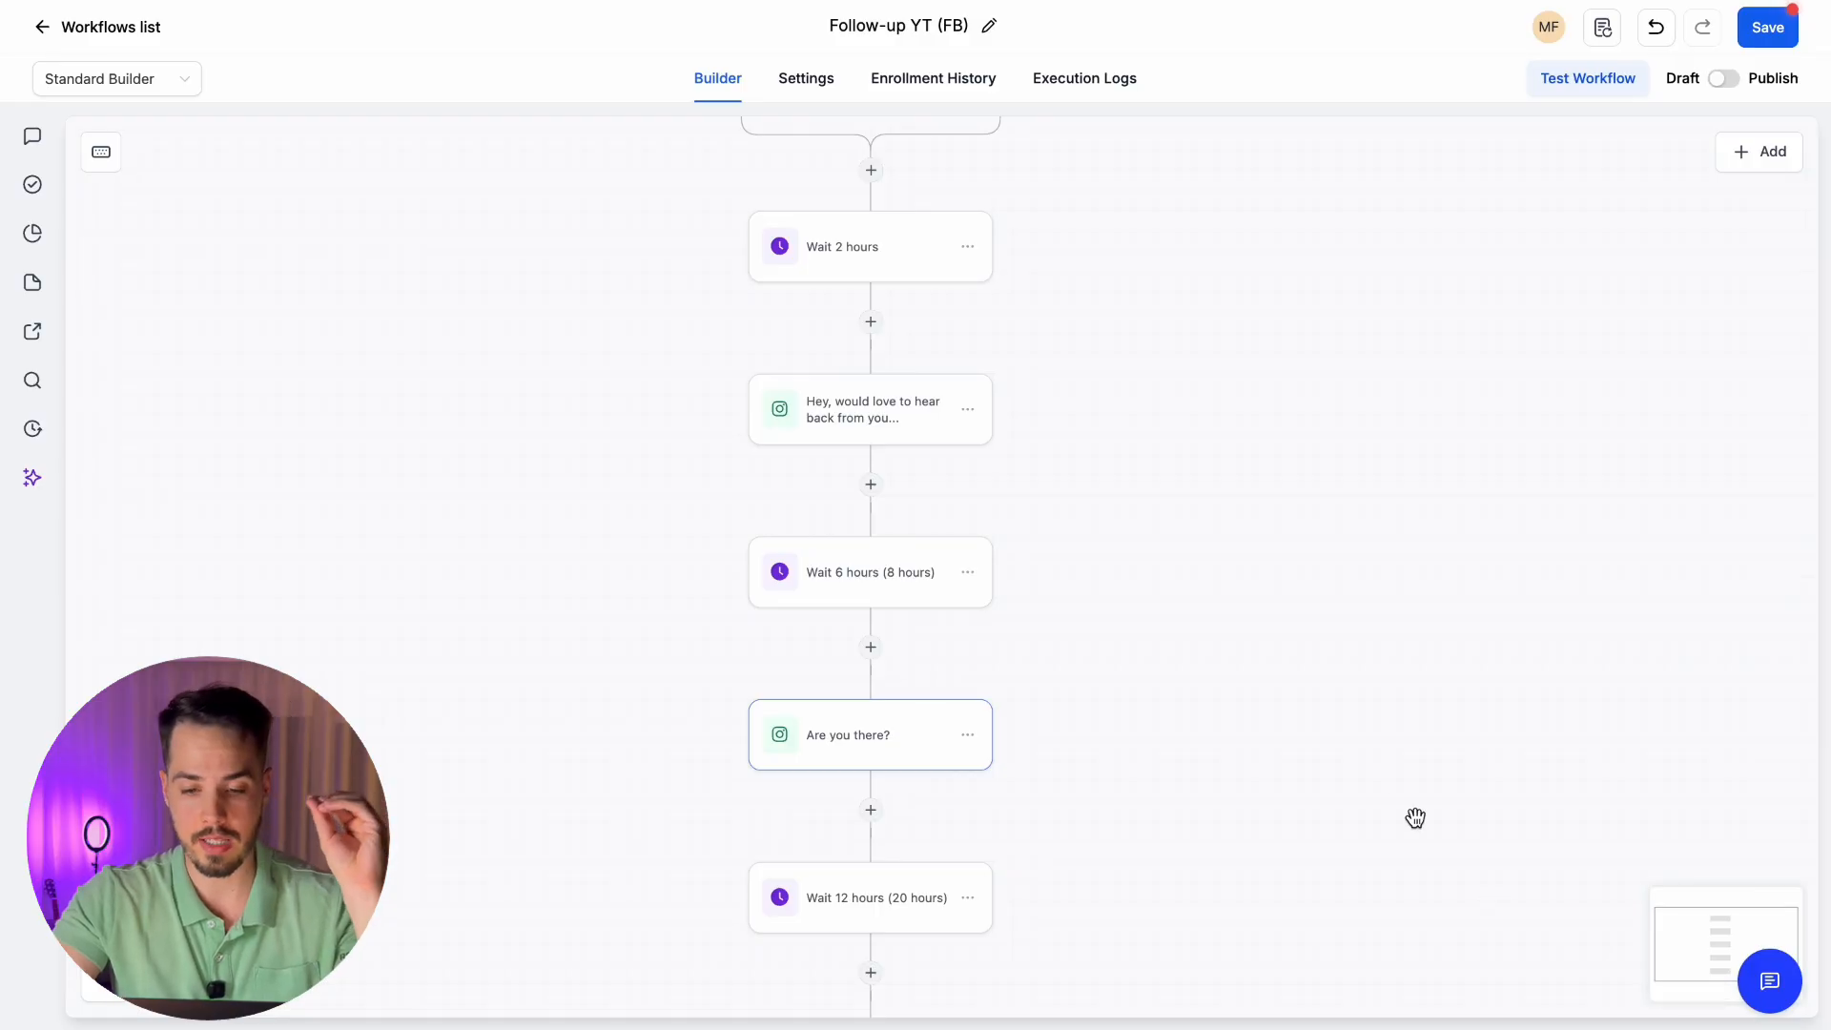
Copy the message texts of all three Instagram DM actions in the follow-up sequence
left_click(969, 411)
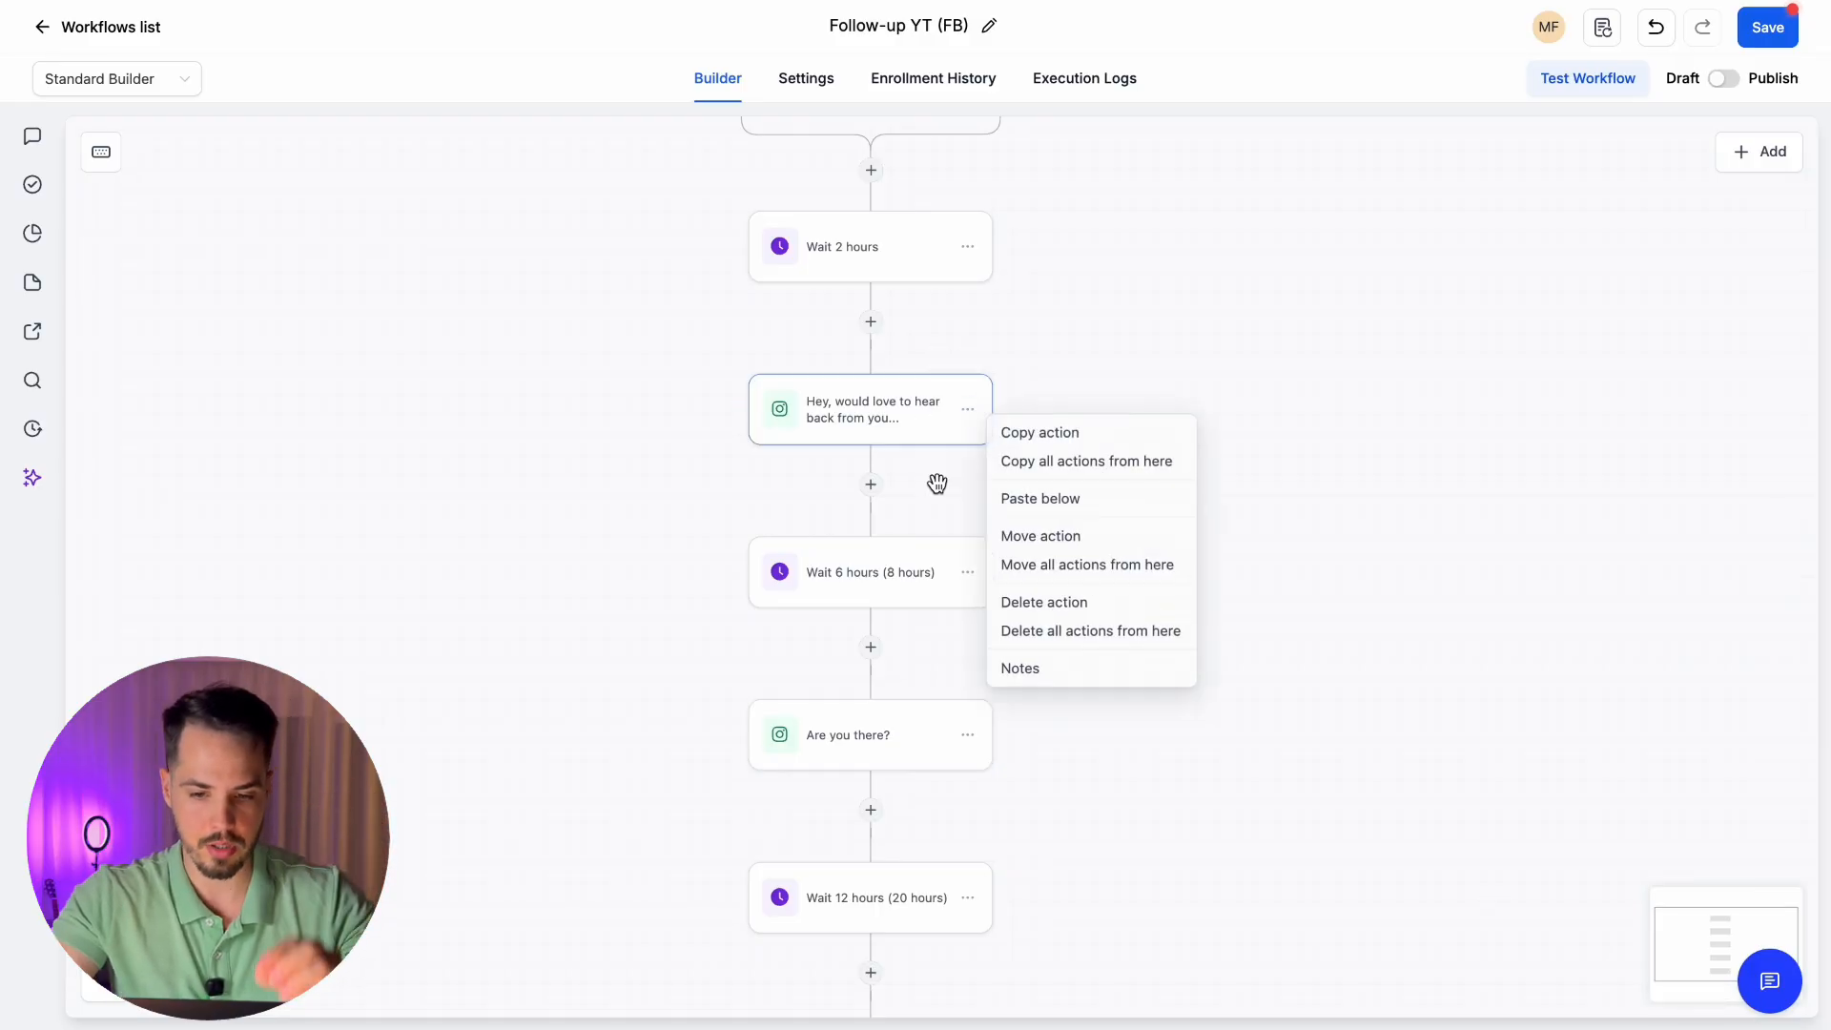
left_click(878, 416)
left_click(1559, 810)
key("ctrl+a")
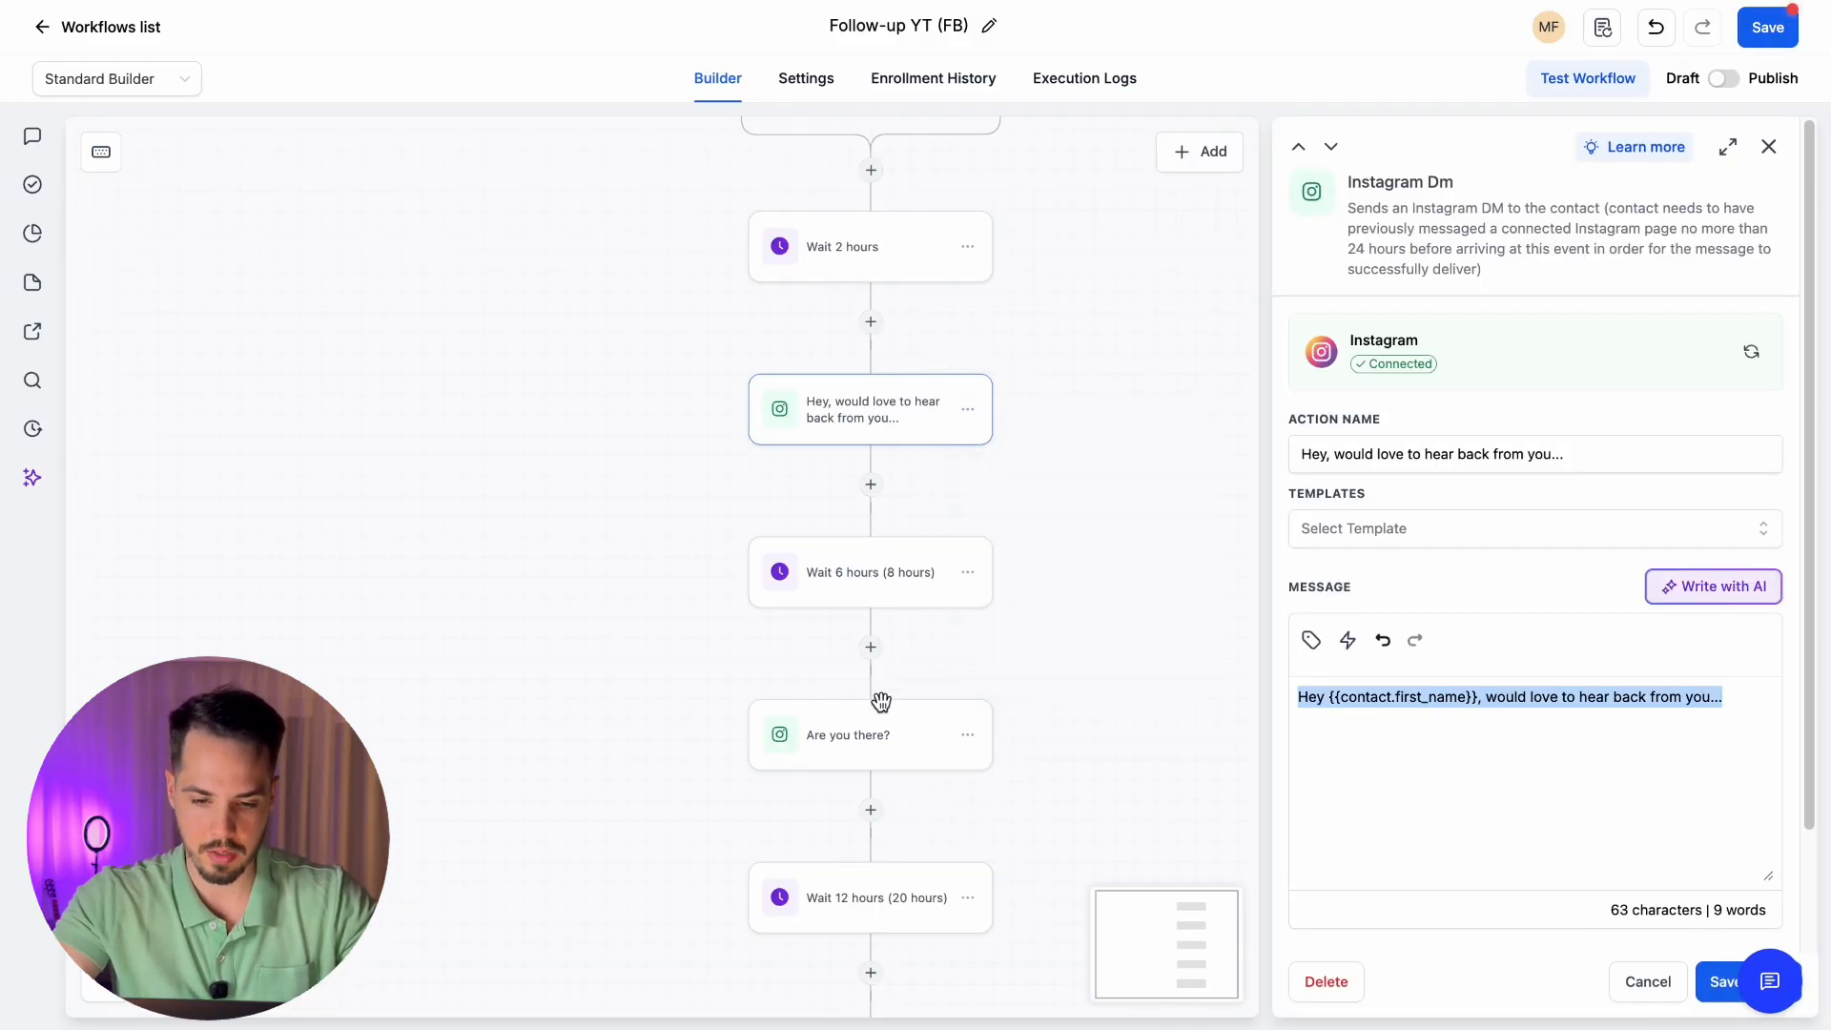
left_click(870, 728)
left_click(1398, 722)
key("ctrl+a")
scroll(887, 778, "down", 2)
left_click(868, 901)
left_click(1530, 767)
key("ctrl+a")
key("super+c")
Delete all three Instagram DM actions from the workflow, keeping the wait steps
left_click(967, 256)
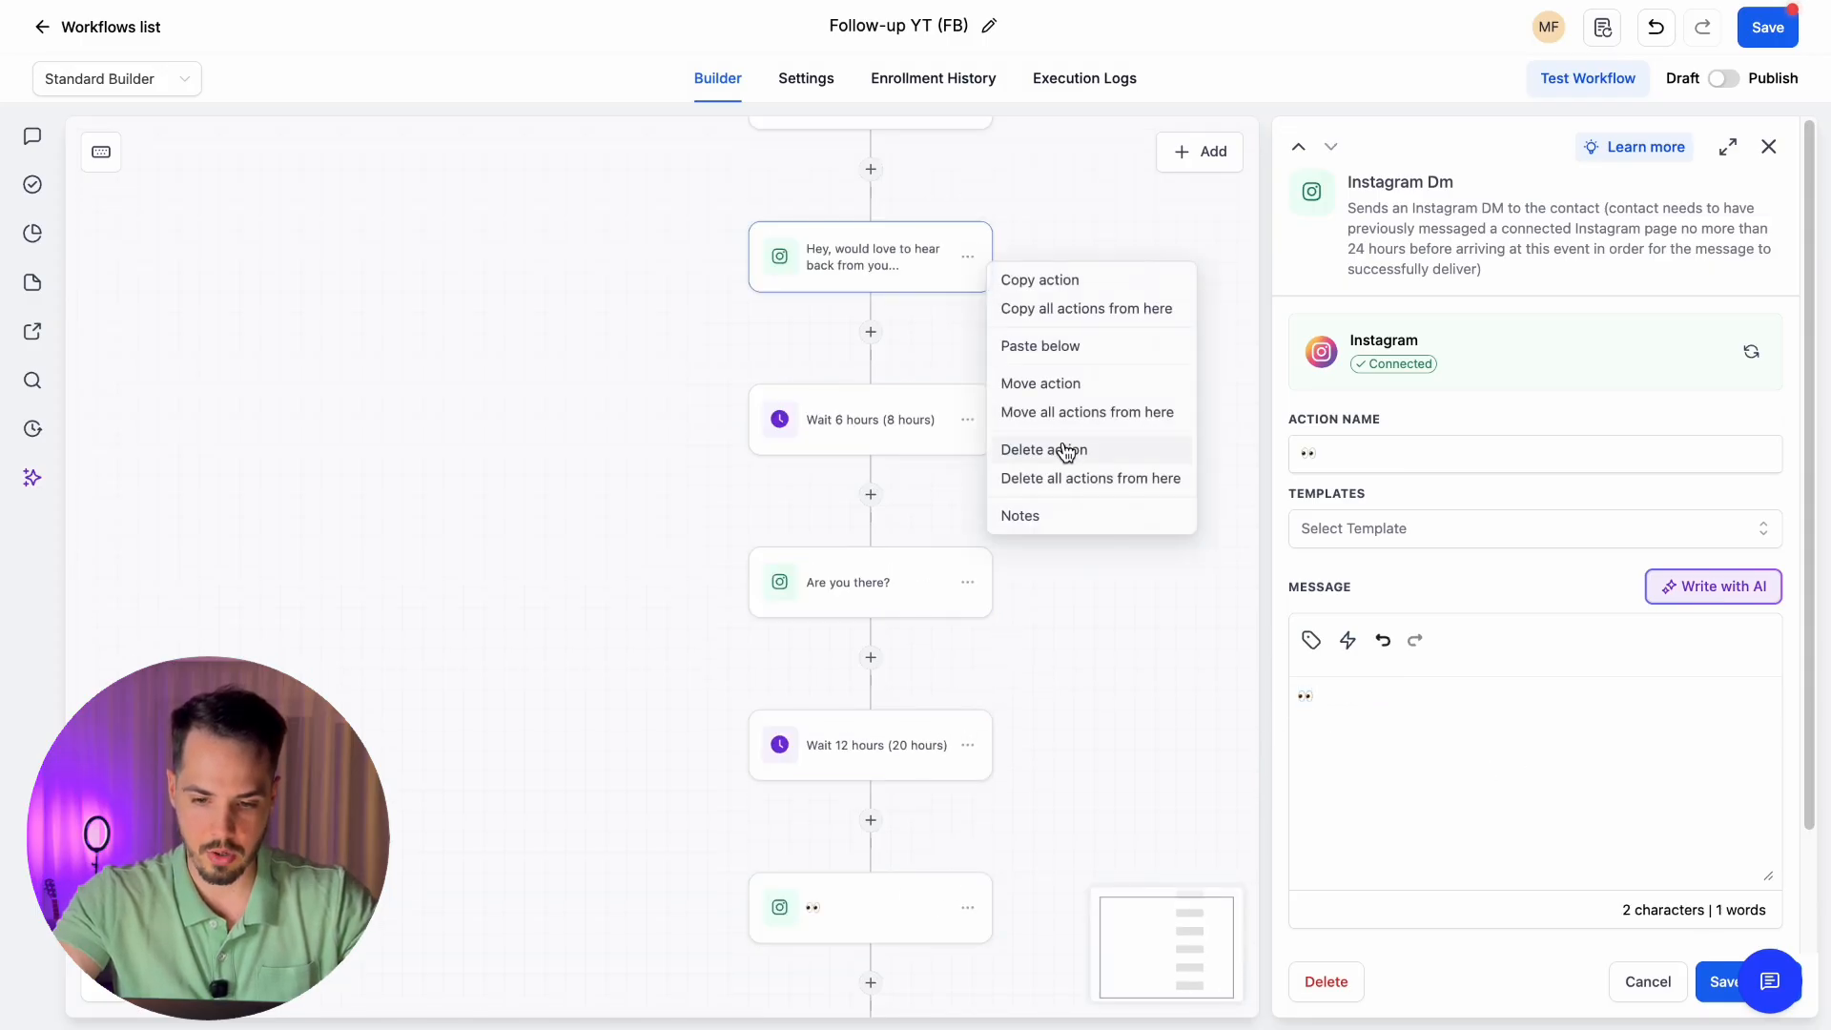
left_click(1061, 446)
left_click(1116, 582)
left_click(969, 419)
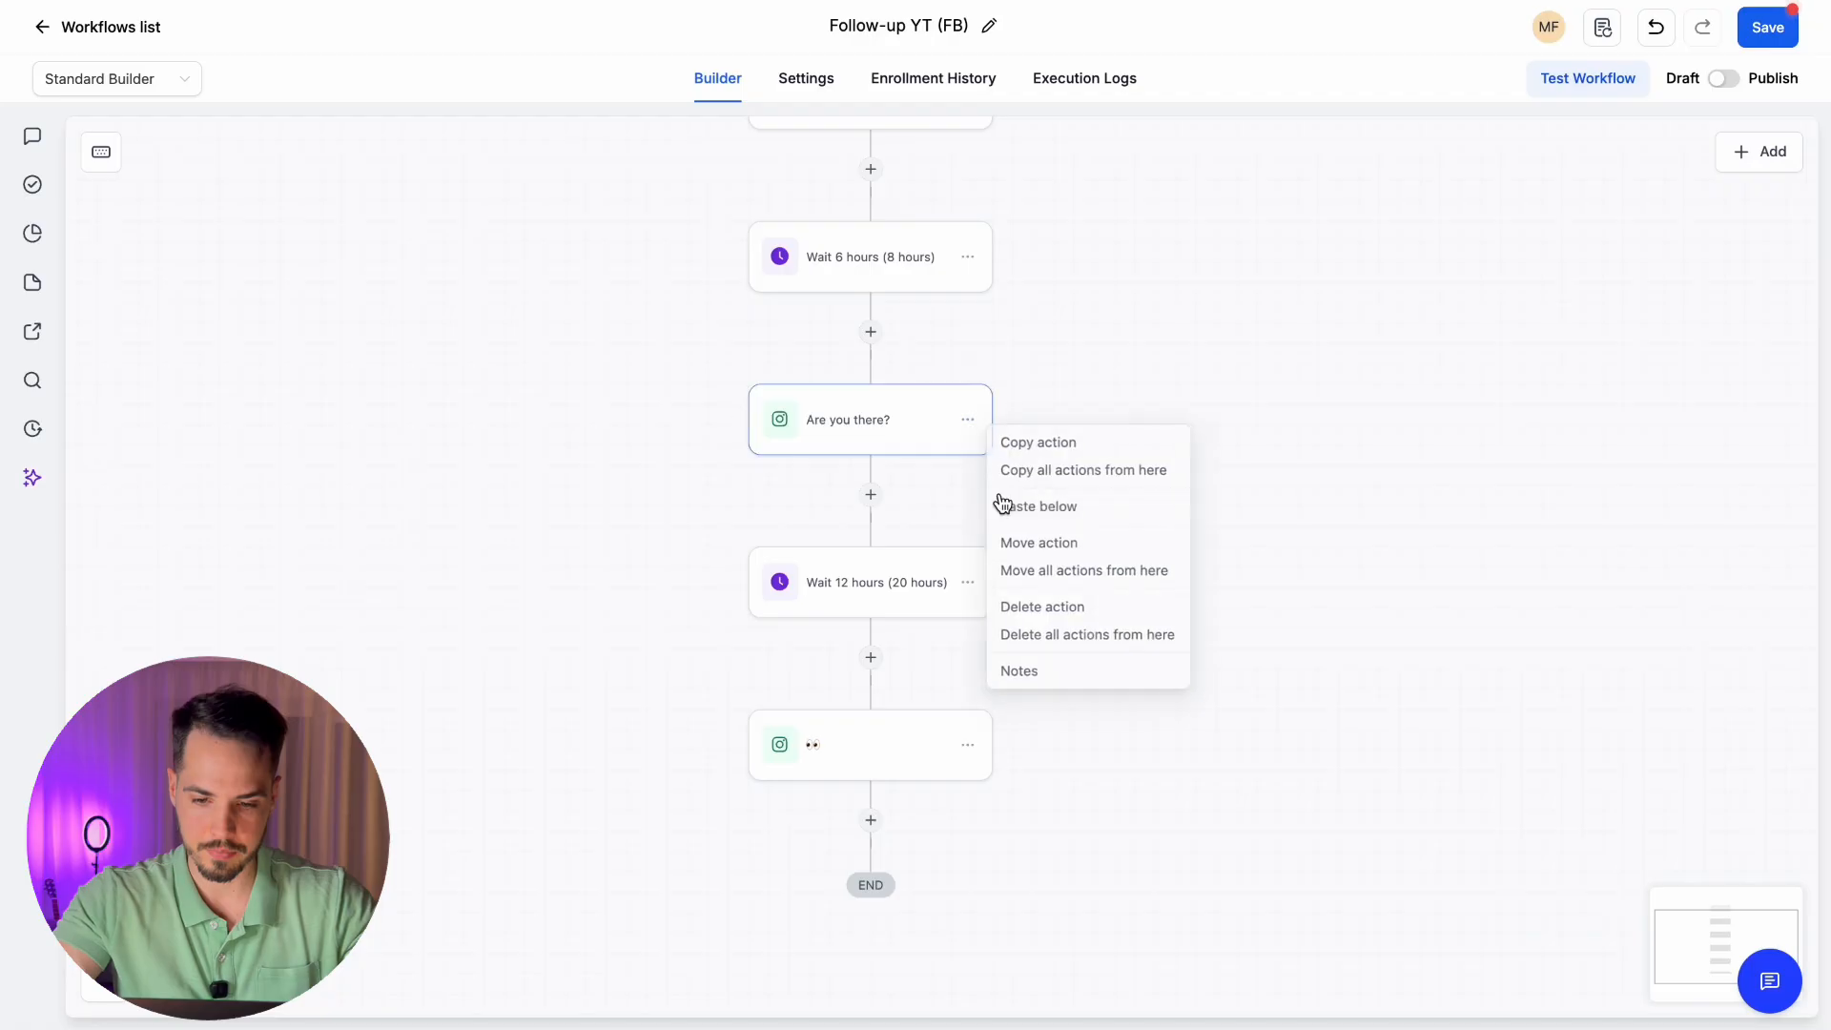
left_click(1064, 611)
left_click(1133, 574)
left_click(967, 582)
left_click(1050, 775)
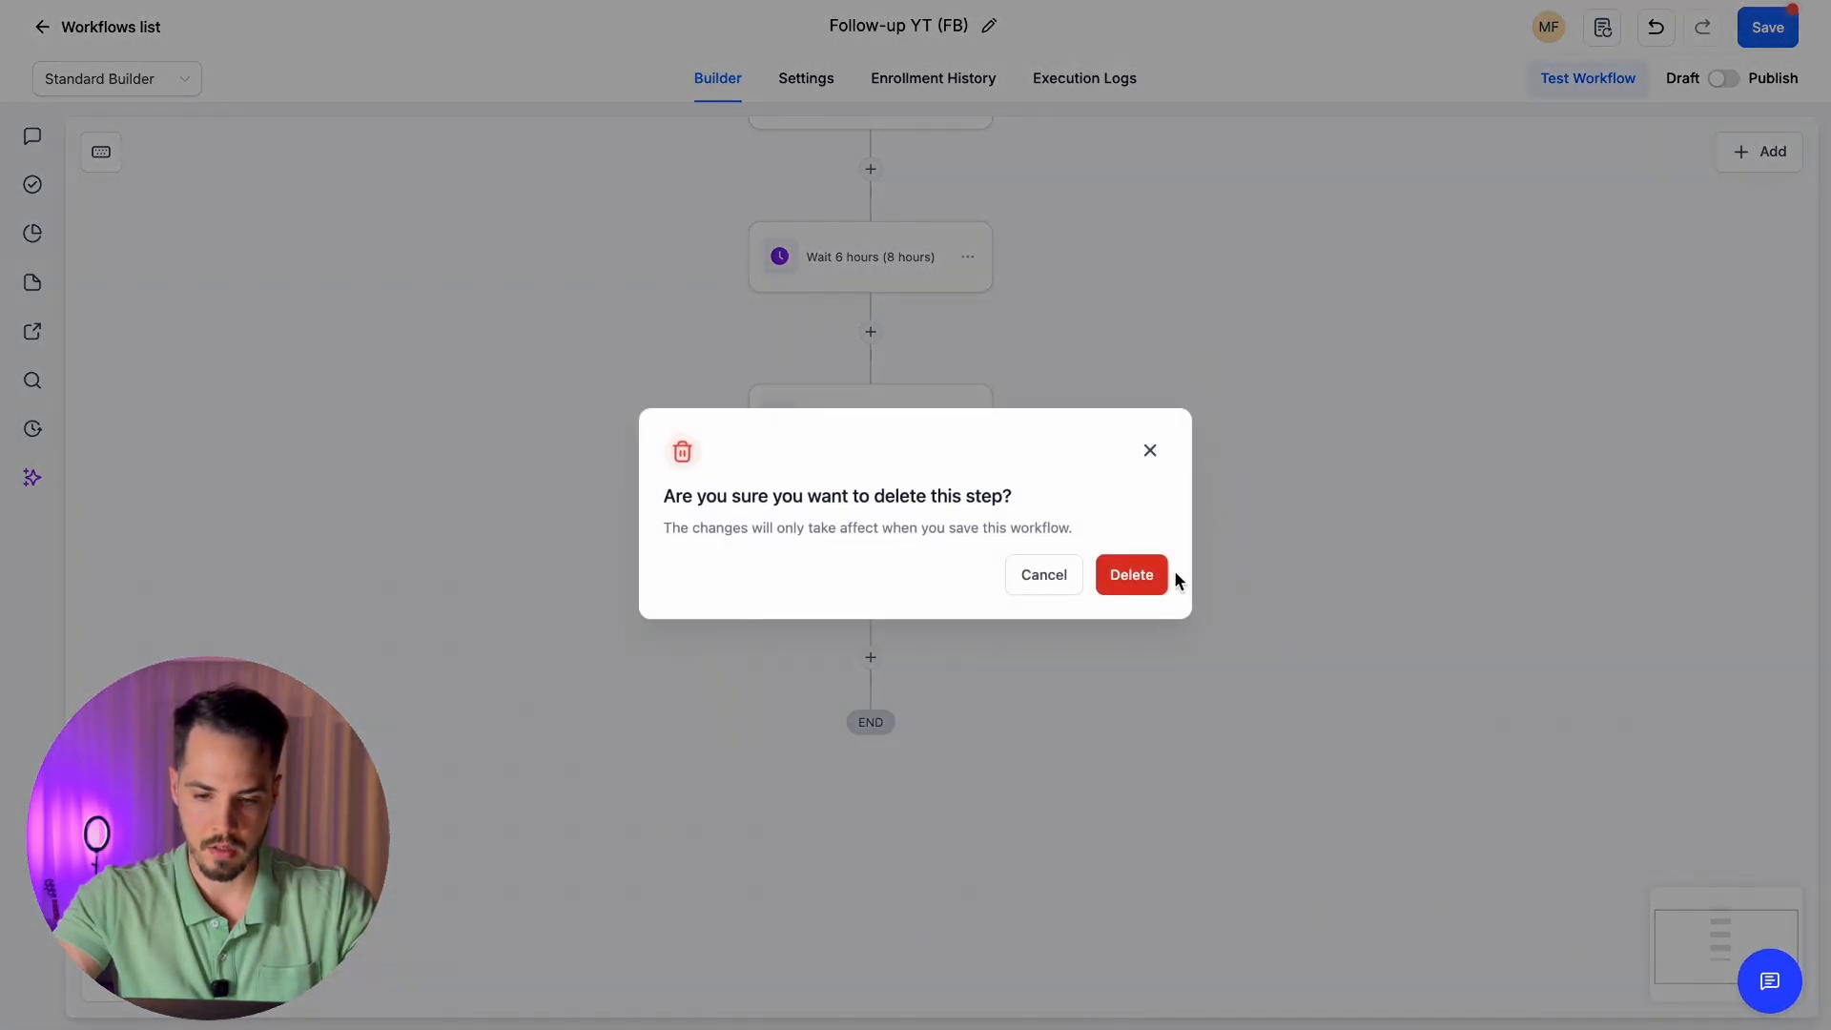
left_click(1135, 574)
Add a Messenger action after the 2-hour wait with the message "Hey {{contact.first_name}}, would love to hear back from you..."
scroll(984, 303, "up", 3)
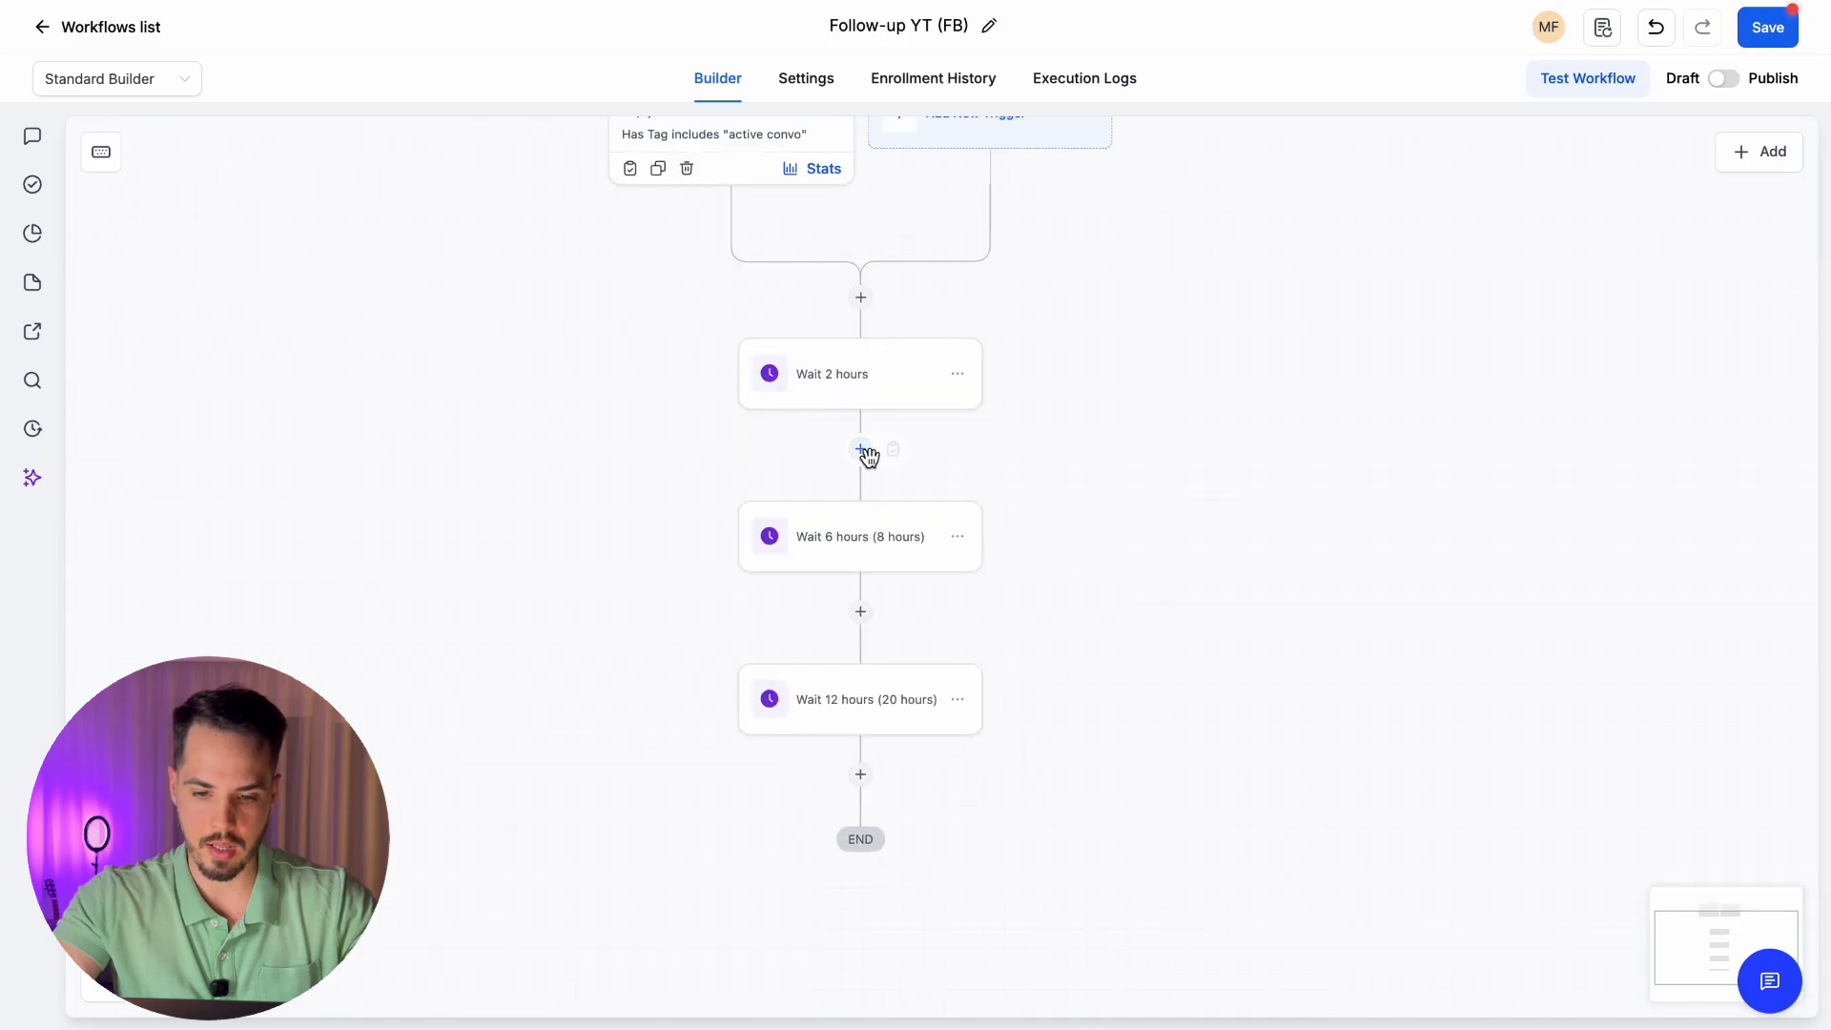
left_click(861, 451)
scroll(1561, 429, "down", 4)
scroll(1559, 420, "up", 1)
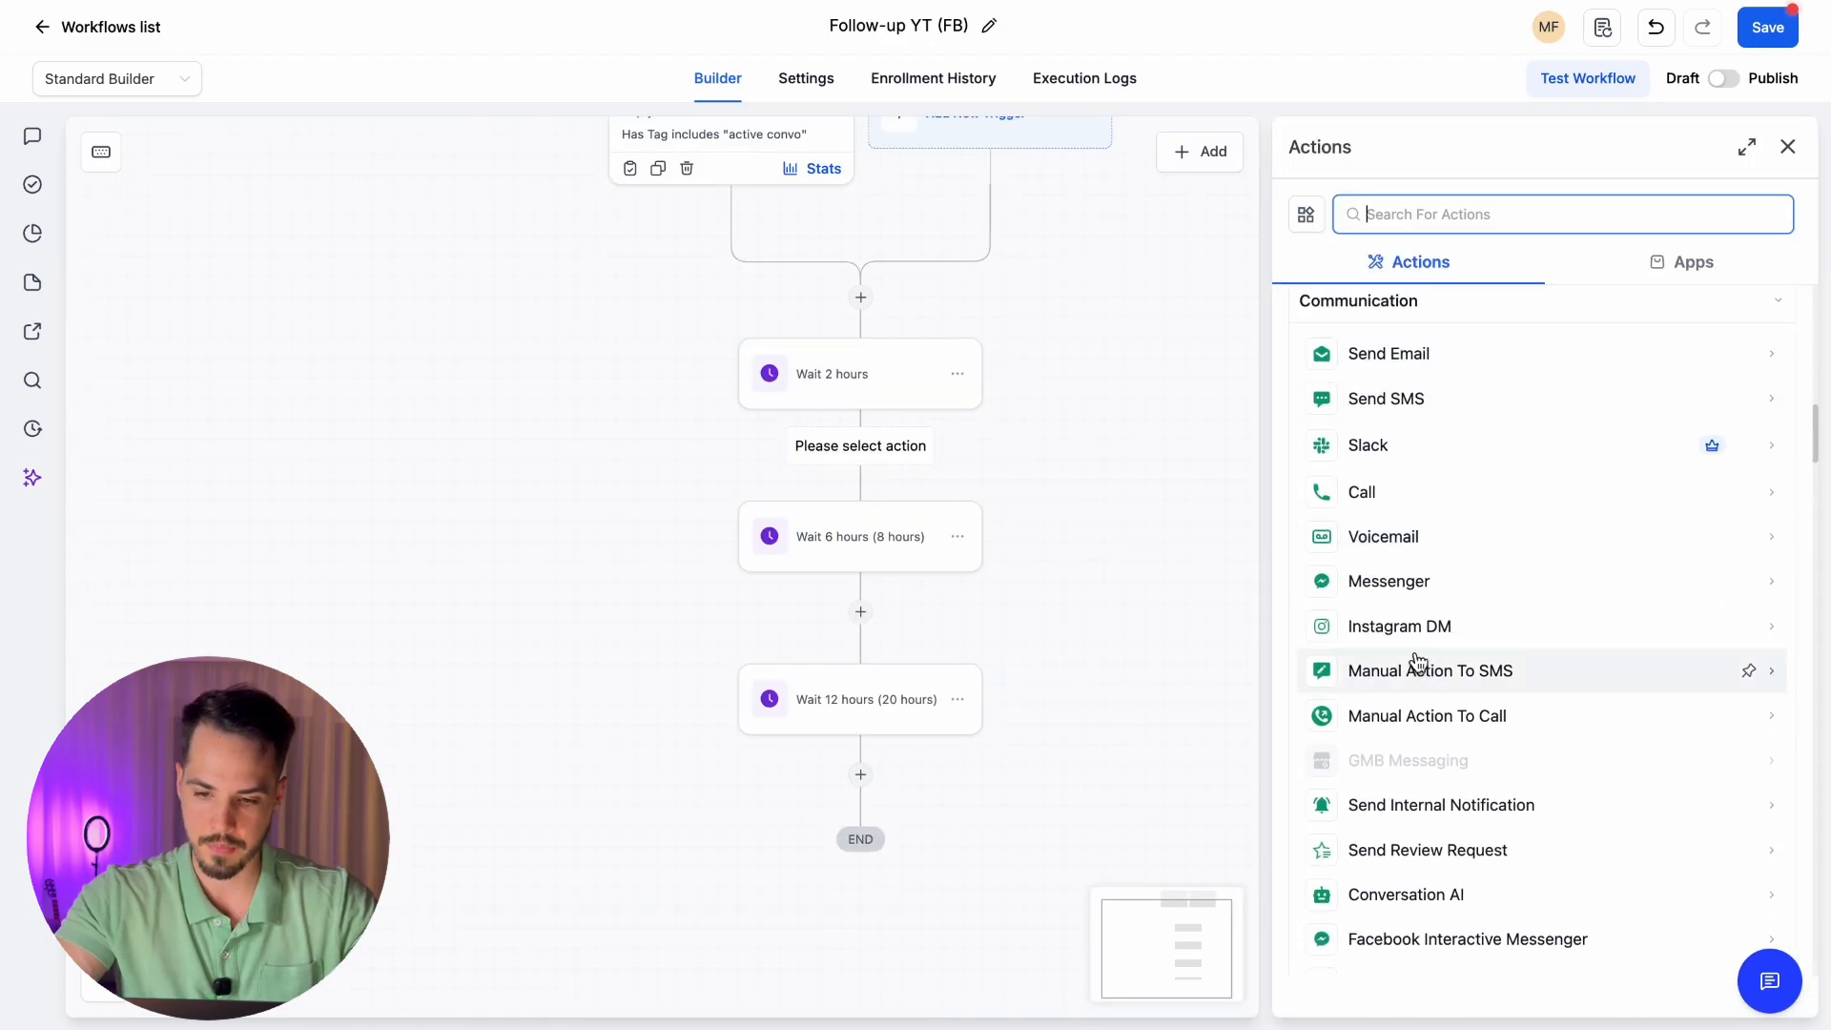
left_click(1389, 583)
left_click(1393, 456)
left_click(1369, 806)
type("Hi")
key("super+a")
key("BackSpace")
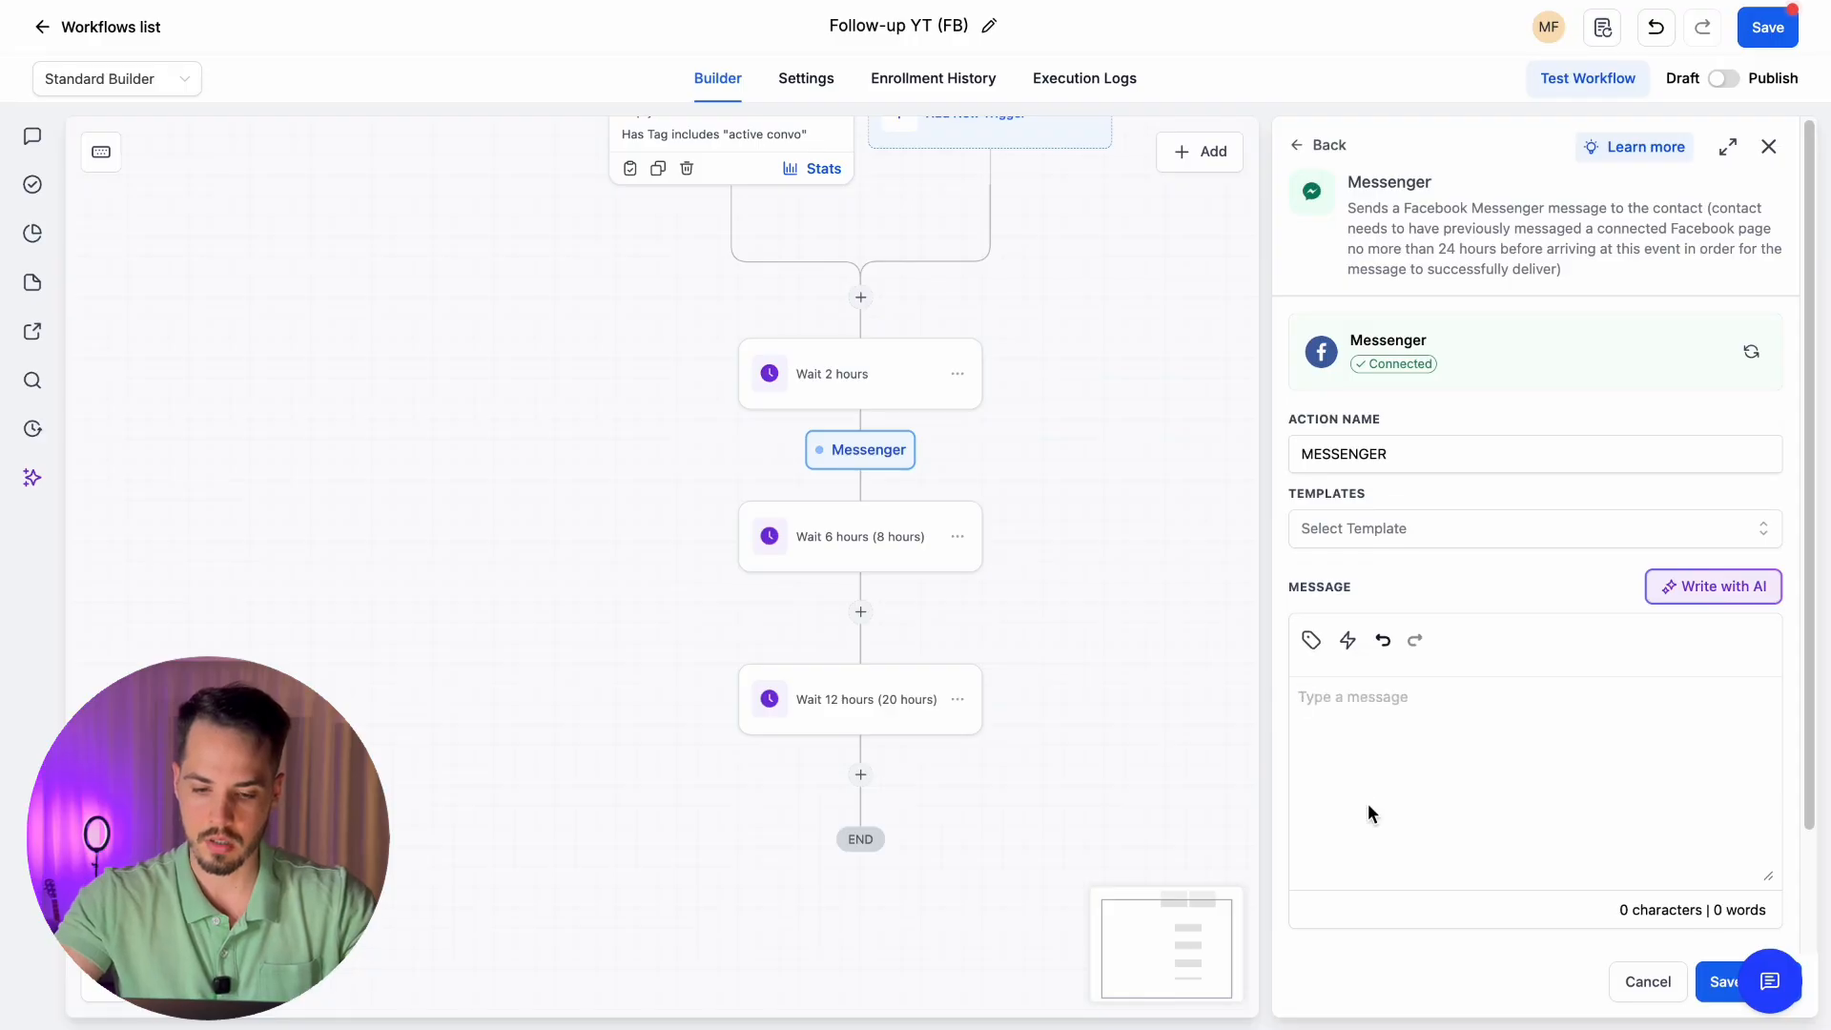
key("shift+super+v")
key("super+3")
Name the Messenger action "Hey {{contact.first_name}}, would love to hear back from you..." and save it
left_click(1411, 454)
key("super+a")
type("Hey {{contact.first_name}}, would love to hear back from you...")
left_click(1712, 975)
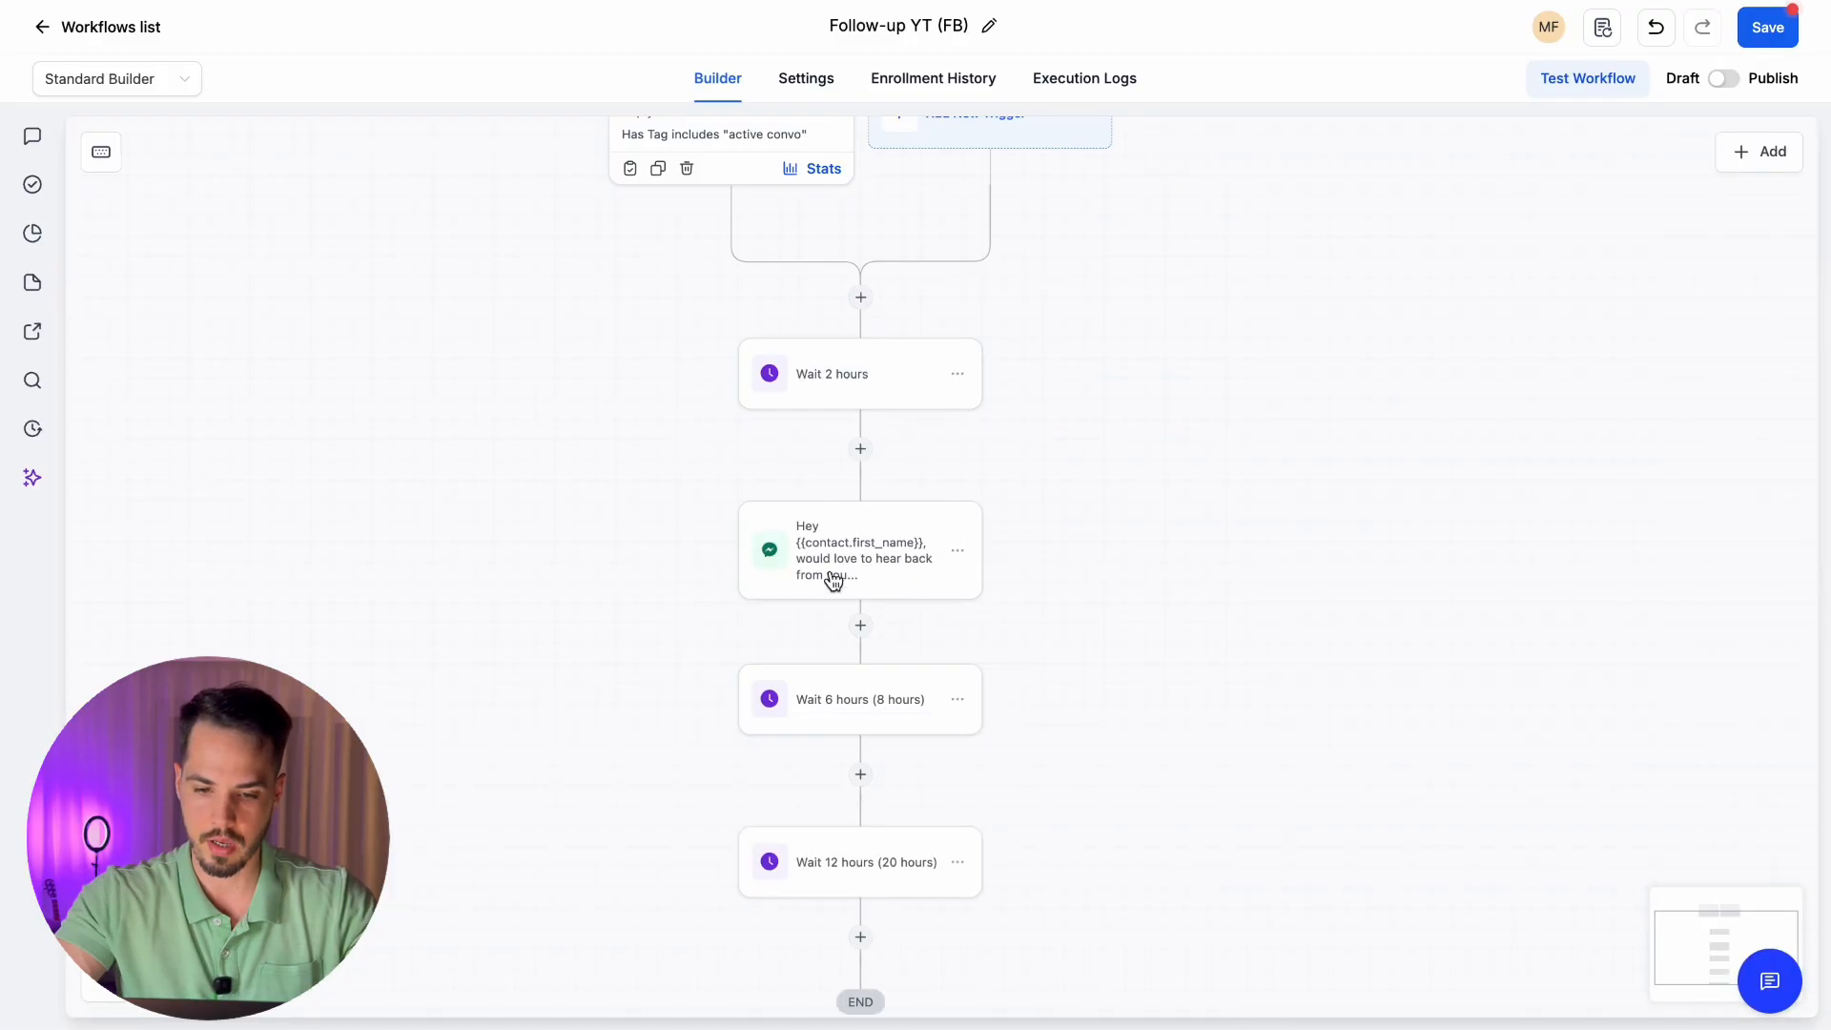
Copy the Messenger action and paste it after both the 6-hour and the 12-hour waits
scroll(1104, 380, "down", 1)
left_click(957, 435)
left_click(1010, 459)
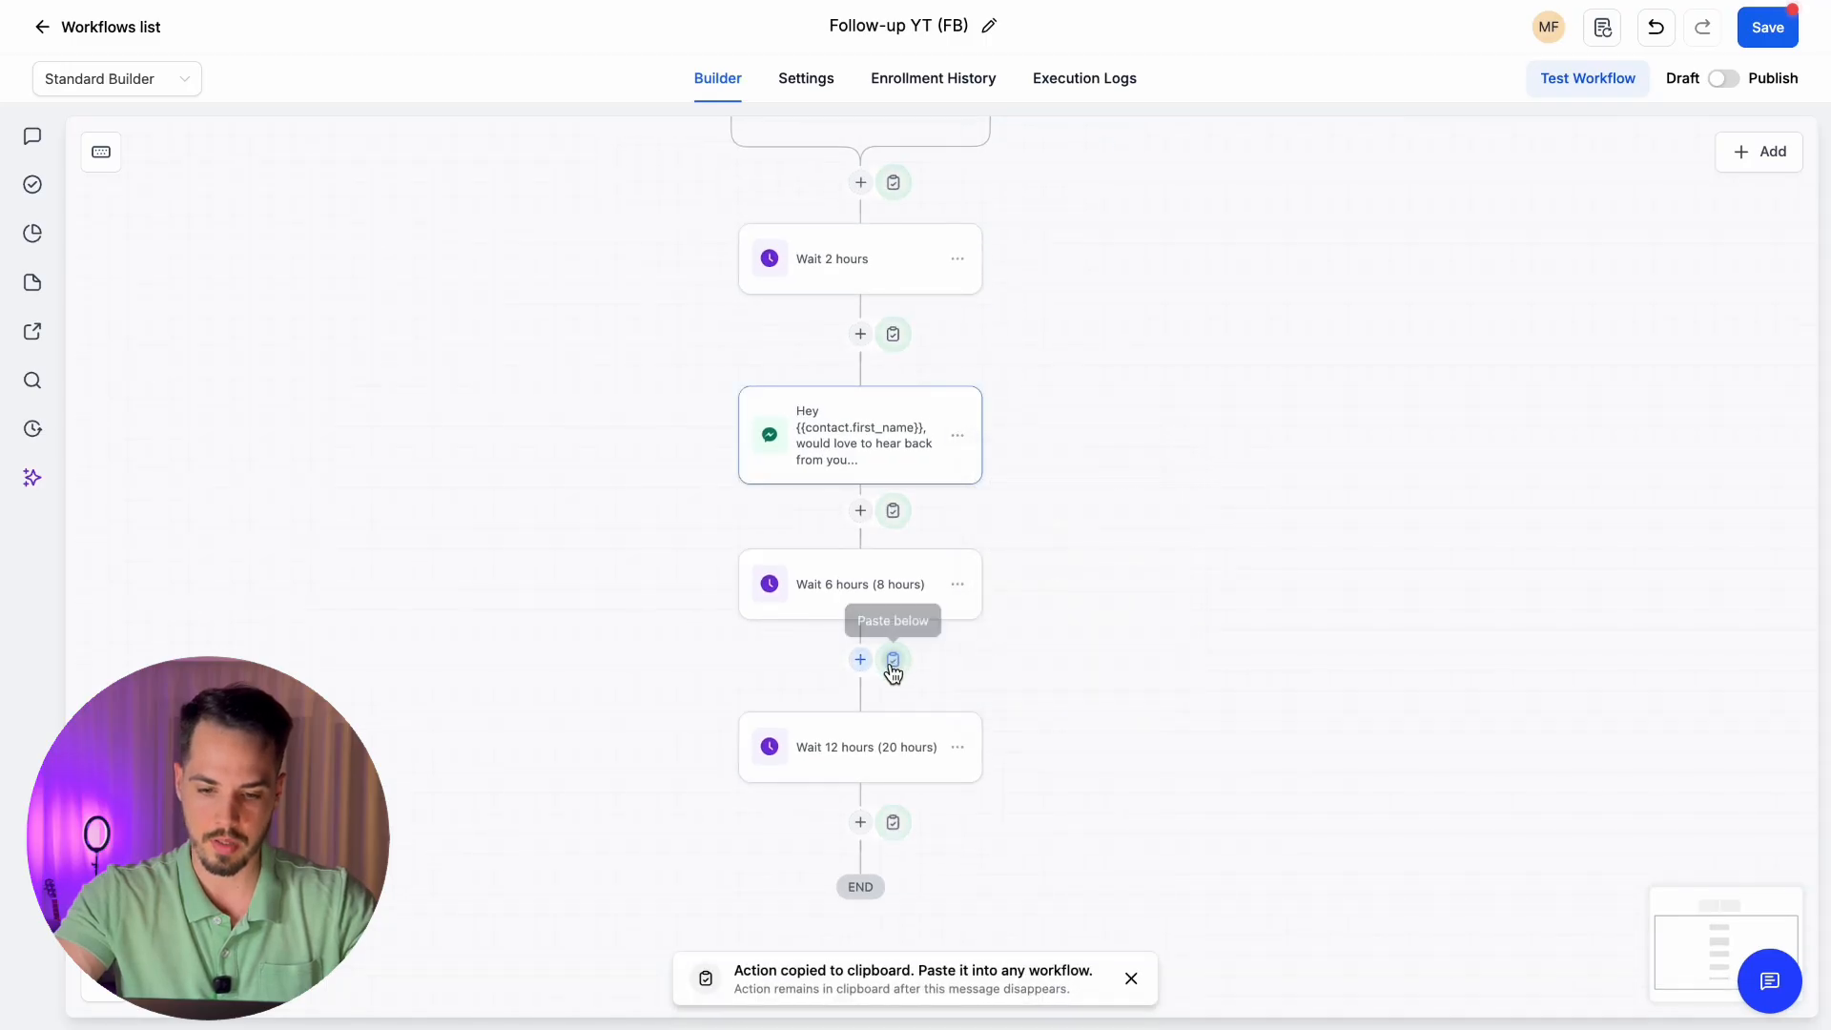
left_click(892, 663)
scroll(916, 849, "down", 1)
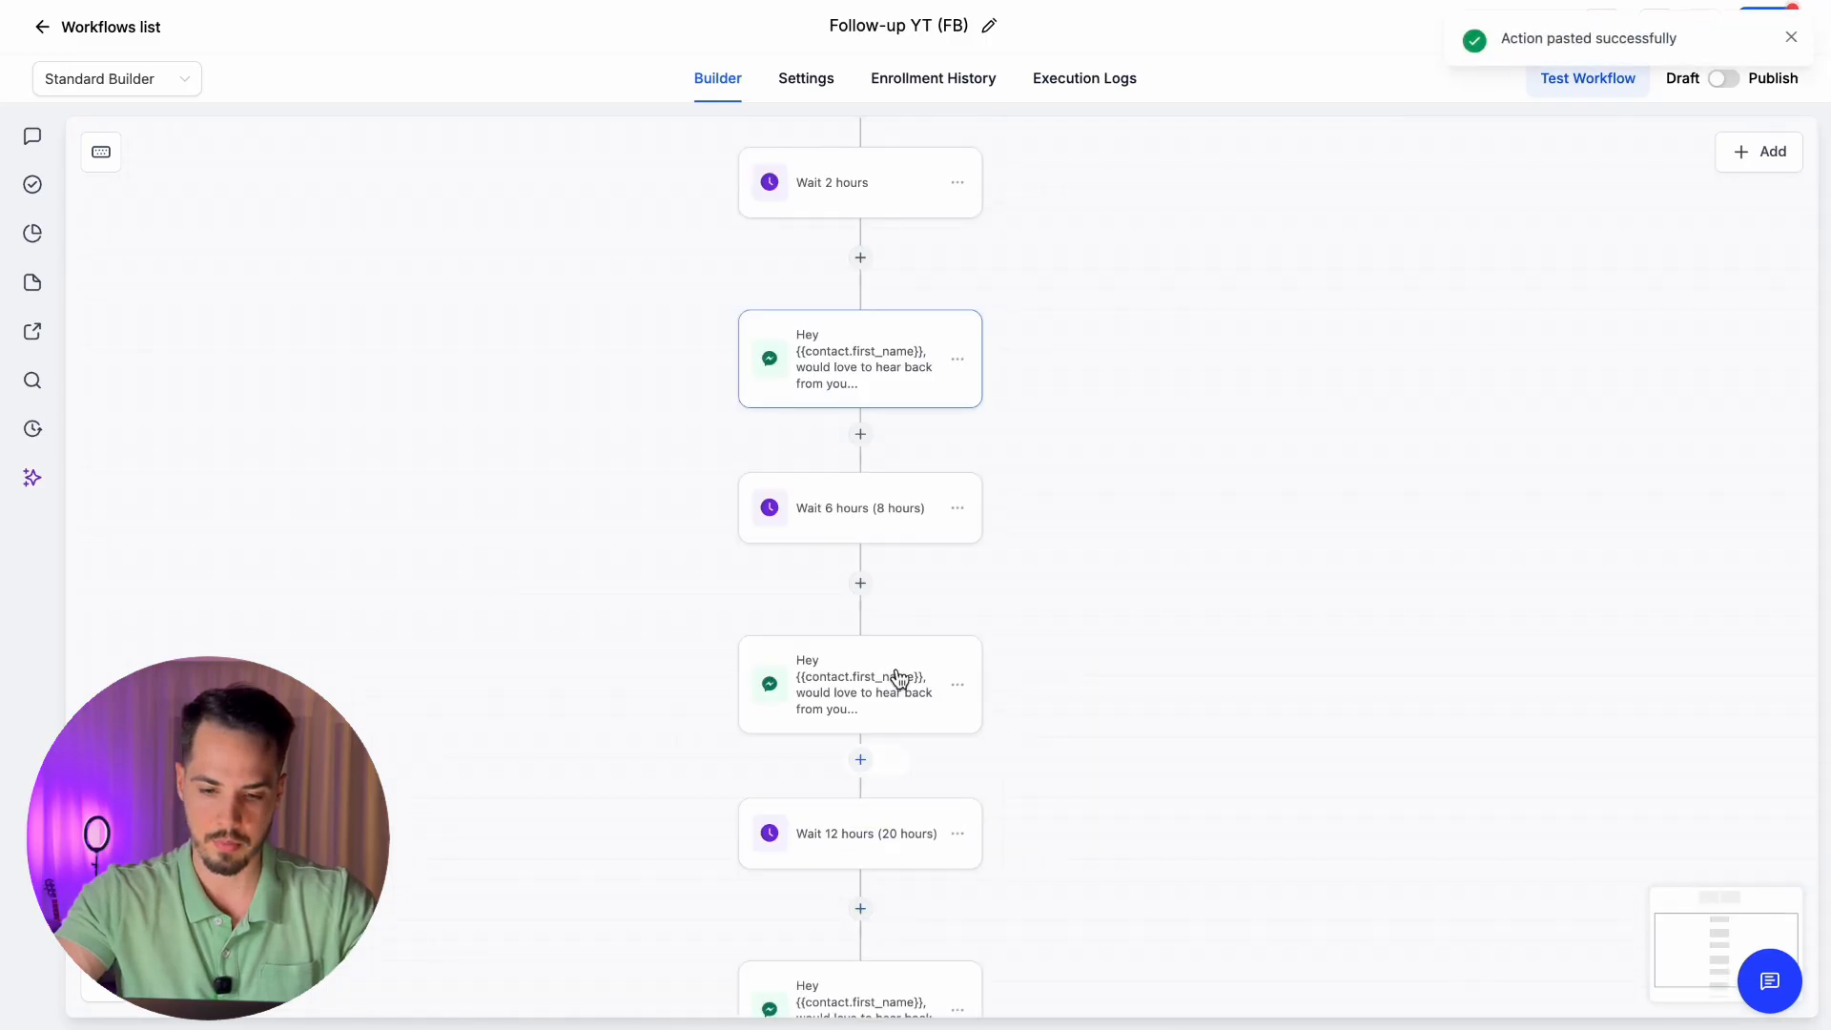
Change the message and action name of the Messenger action after the 6-hour wait to "Are you there?" and save it
left_click(932, 695)
left_click(1439, 785)
key("super+a")
key("super+shift+v")
key("Right")
key("Return")
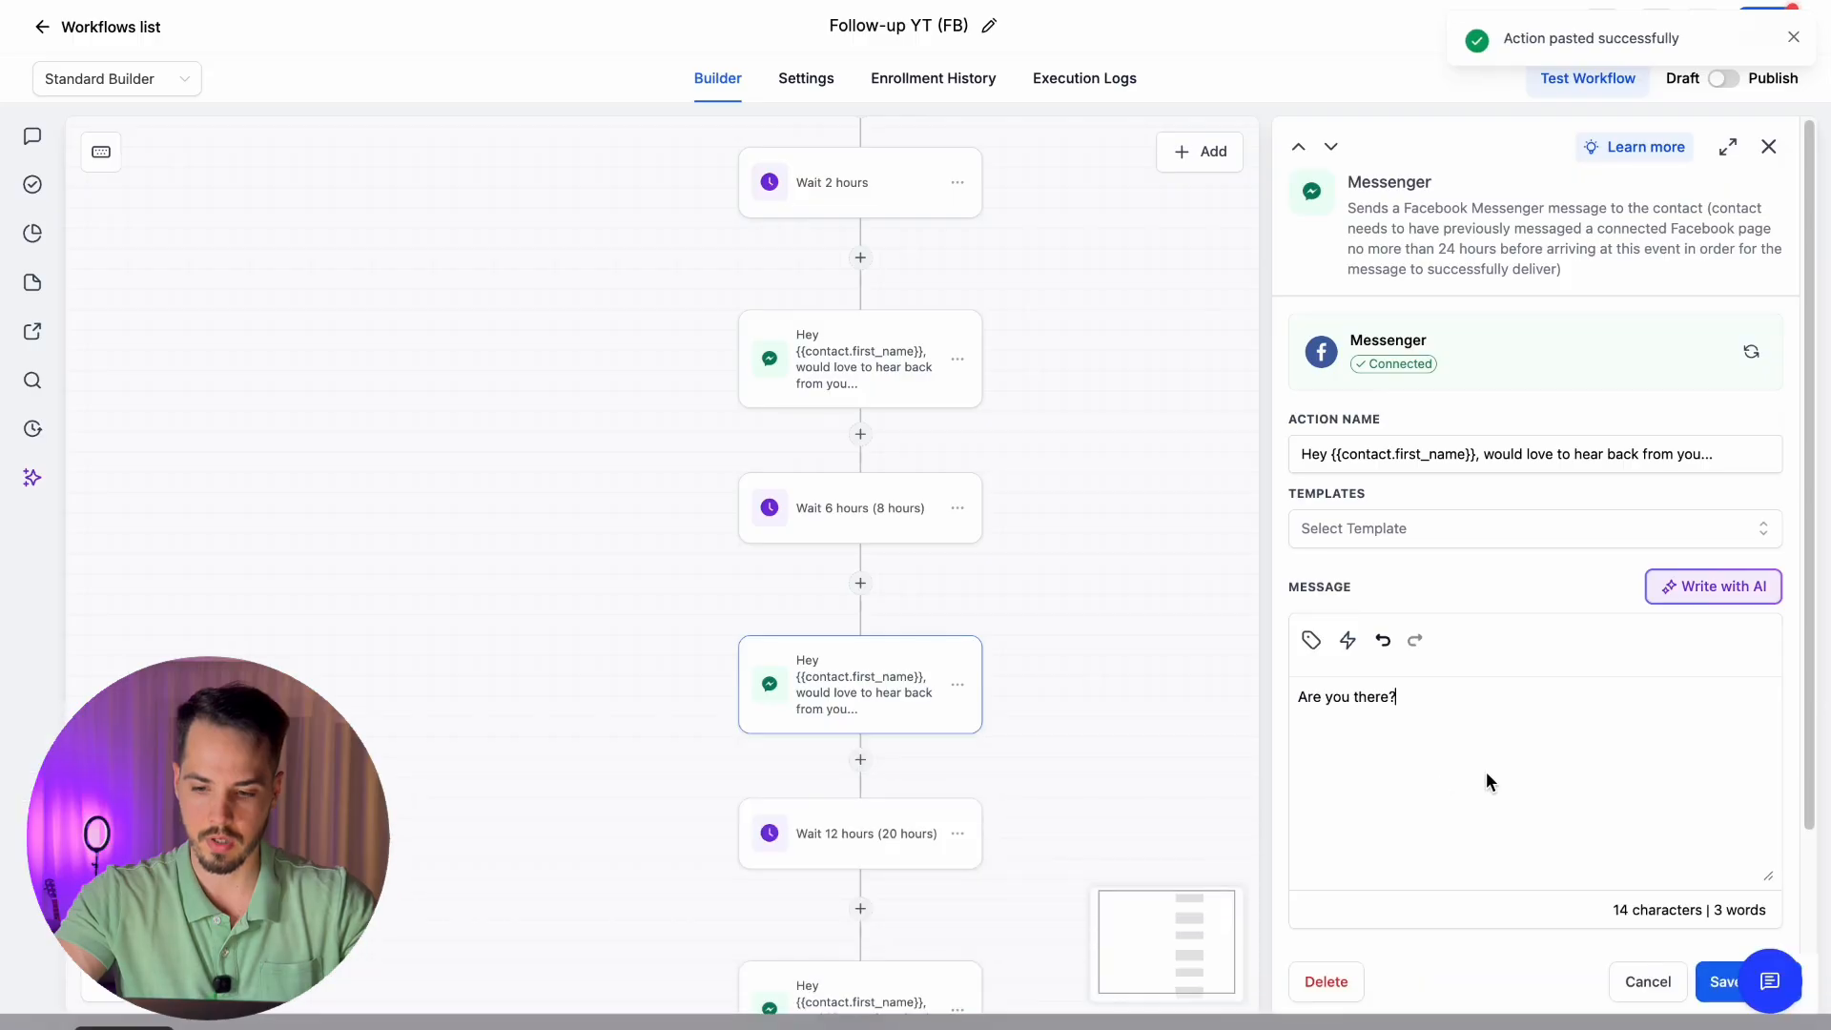
left_click(1439, 462)
key("super+a")
type("Are you there?")
left_click(1707, 982)
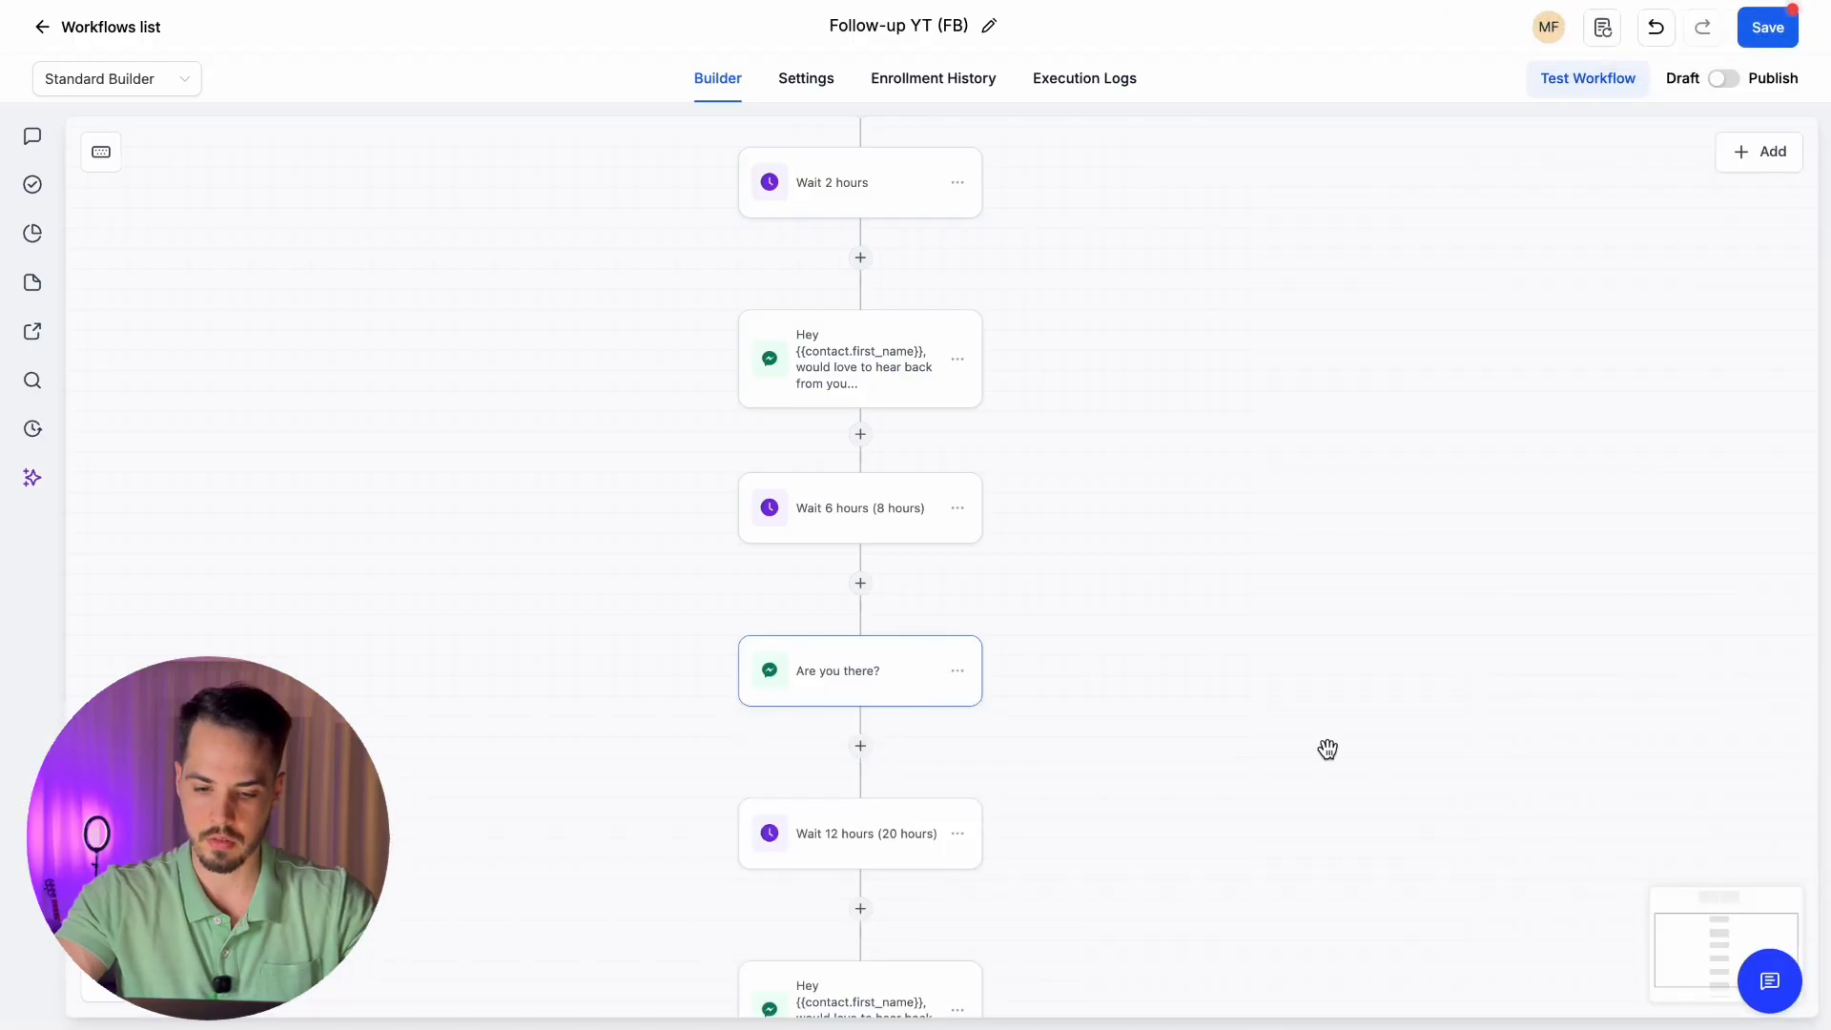
Change the message and action name of the Messenger action after the 12-hour wait to 👀 and save the workflow
scroll(769, 667, "down", 5)
left_click(769, 667)
left_click(1491, 835)
key("super+a")
key("super+shift+v")
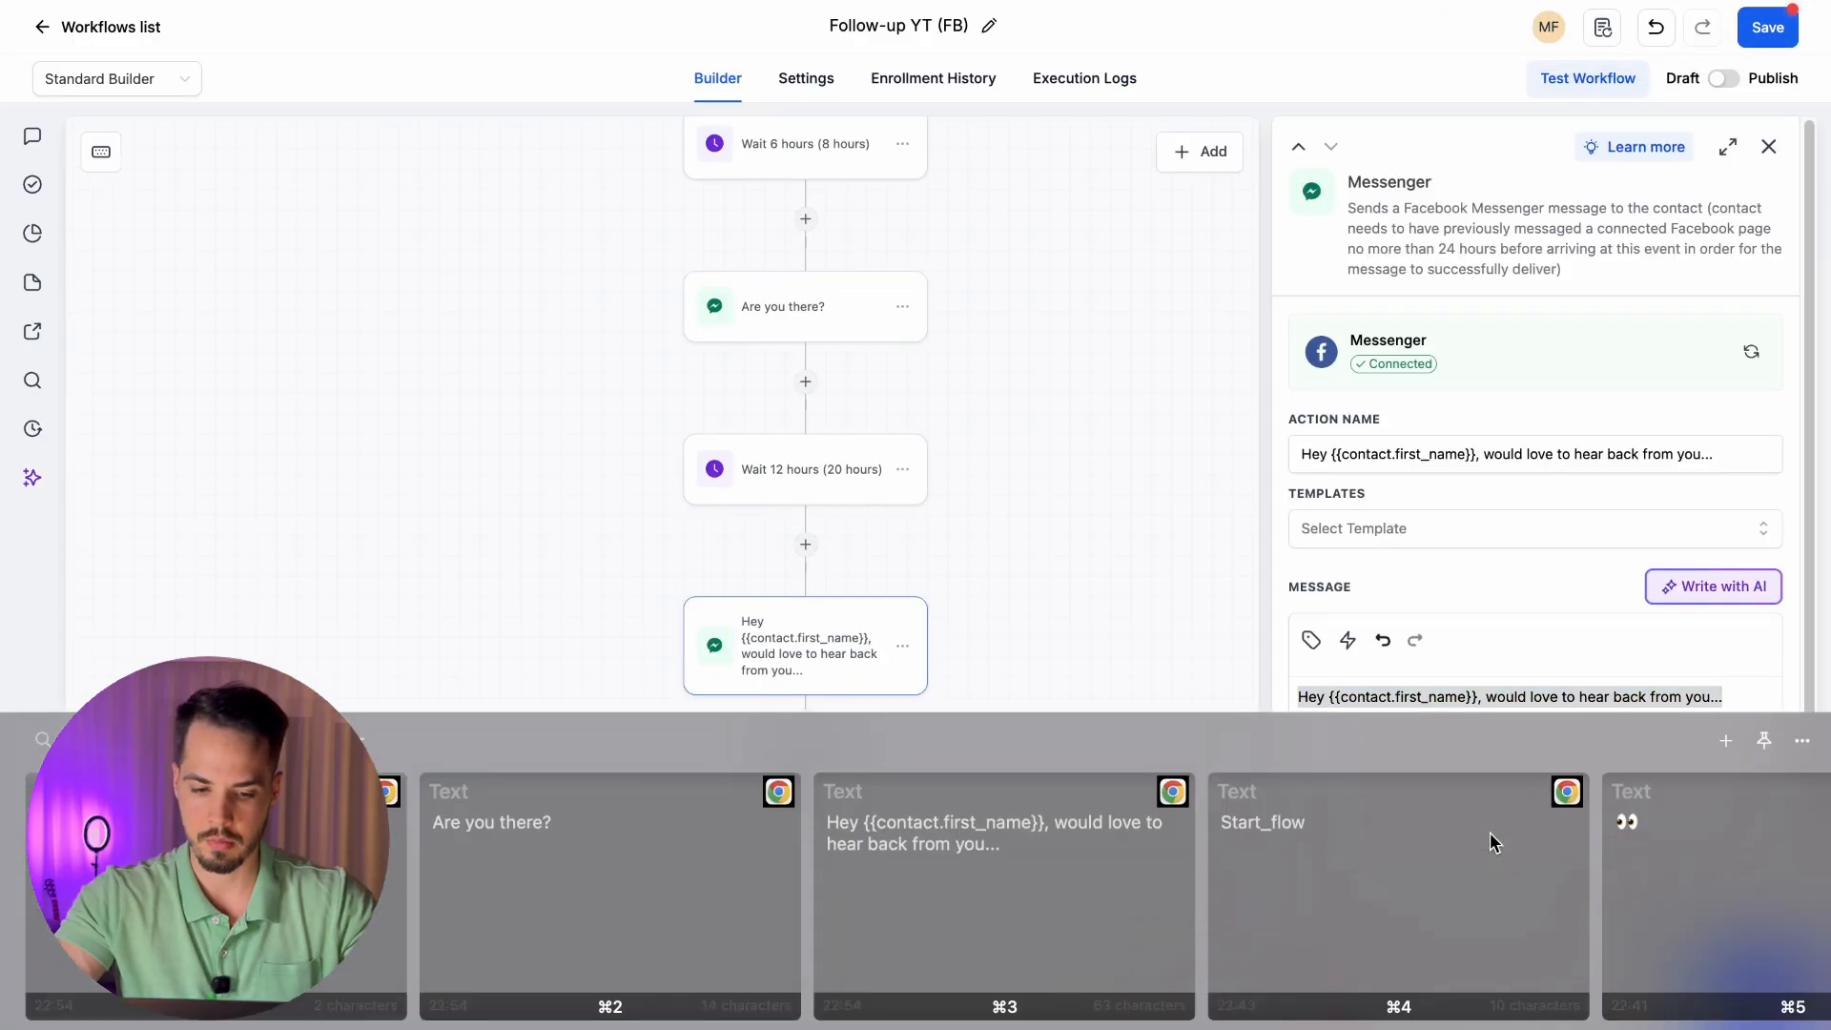
key("super+3")
key("super+a")
key("super+shift+v")
key("super+1")
left_click(1476, 468)
key("super+a")
key("super+v")
left_click(1748, 992)
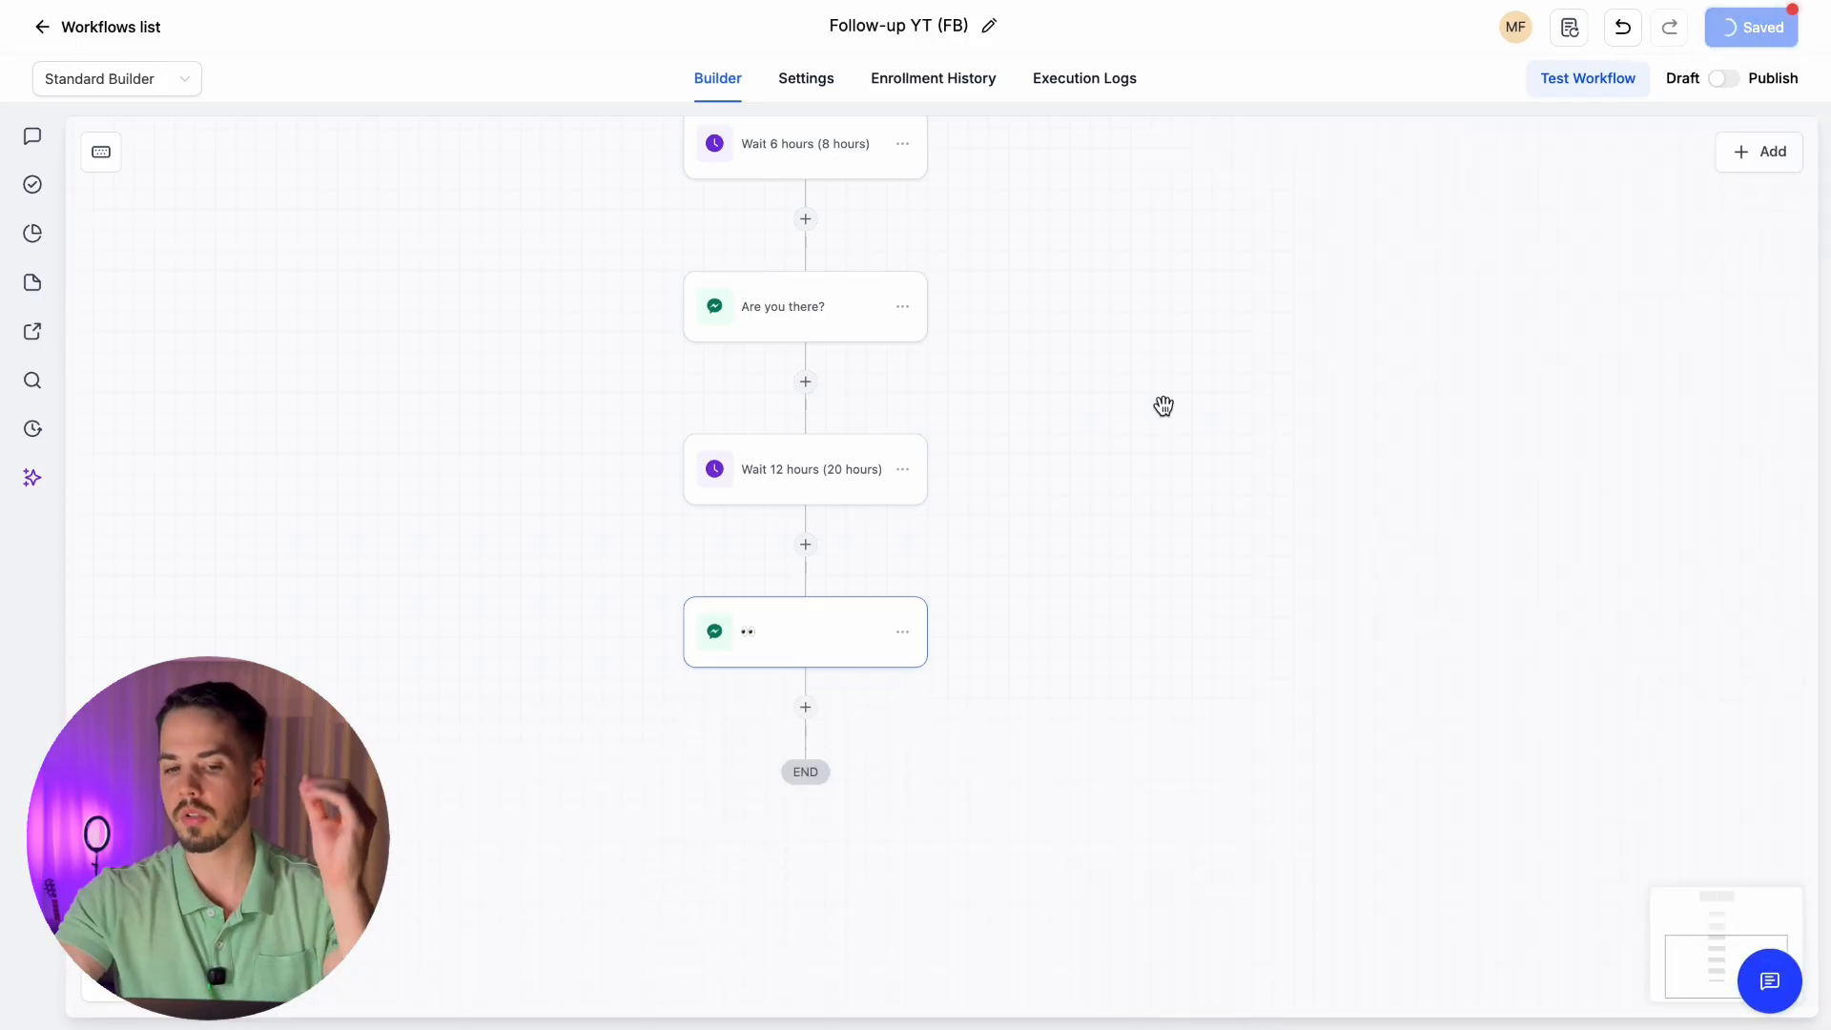
Switch the Customer Replied trigger's reply channel to SMS and save the trigger
scroll(735, 397, "up", 8)
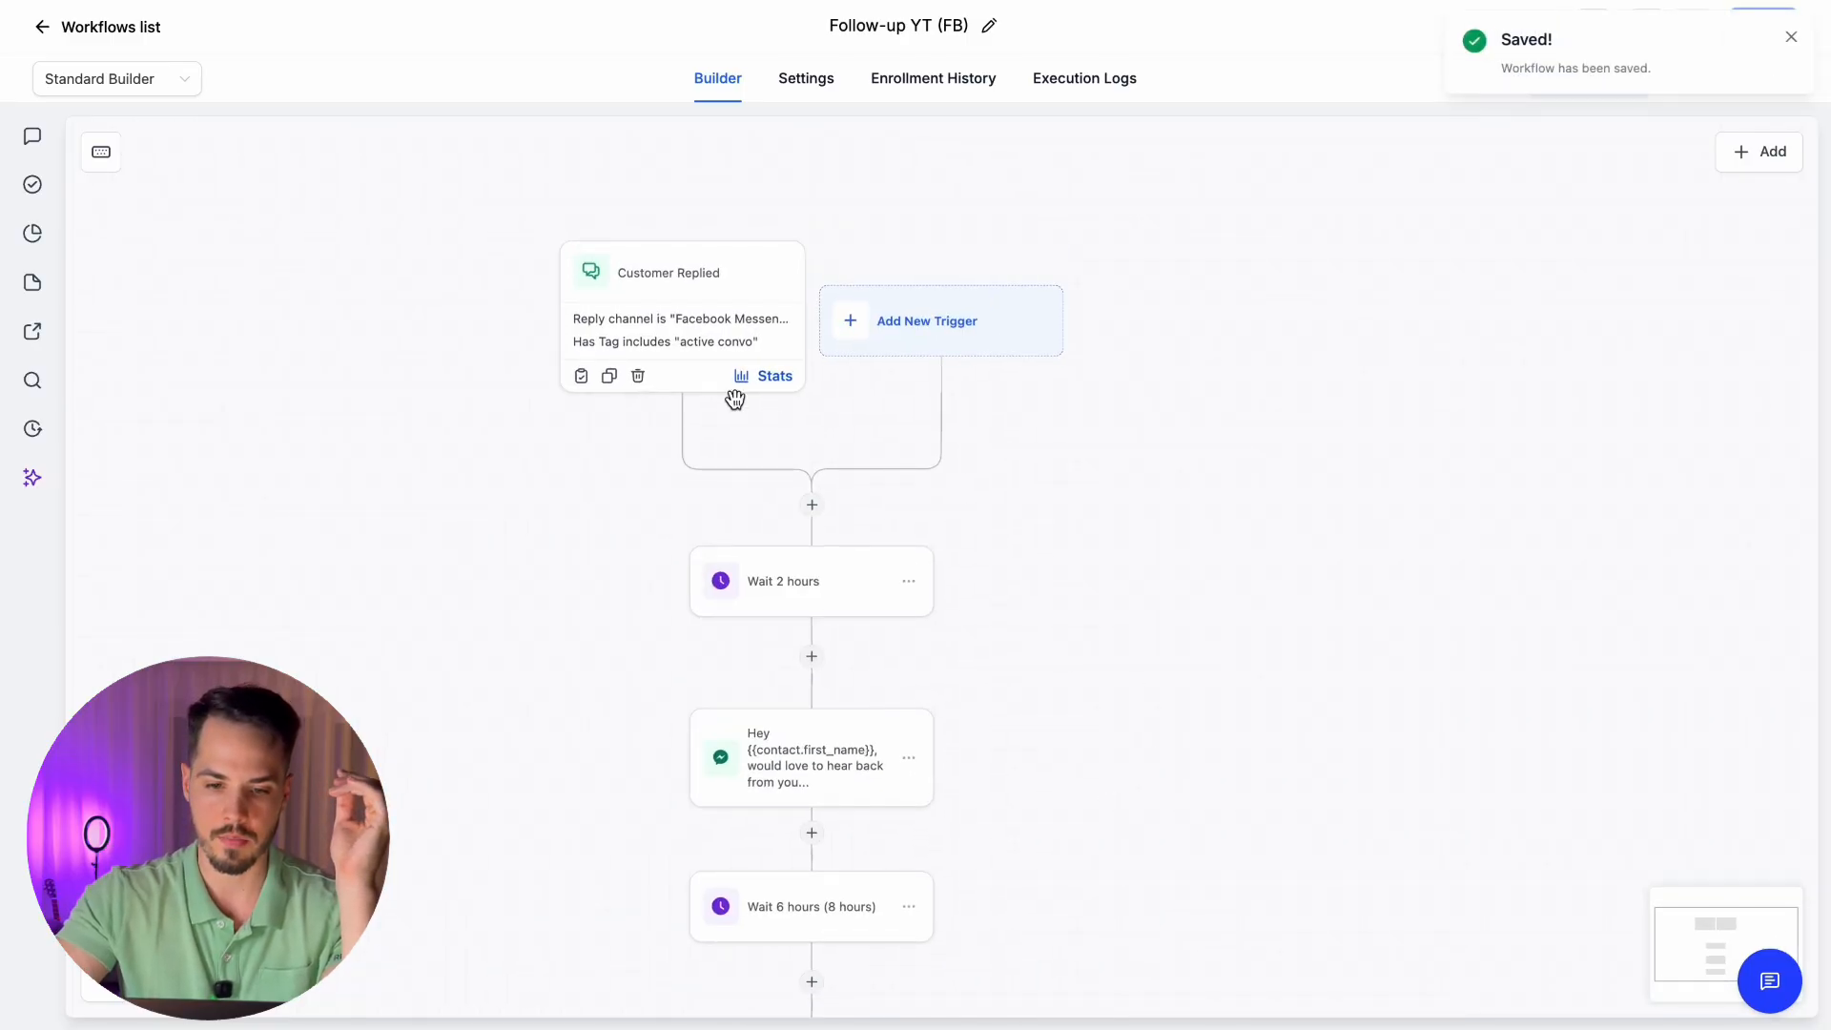
left_click(629, 293)
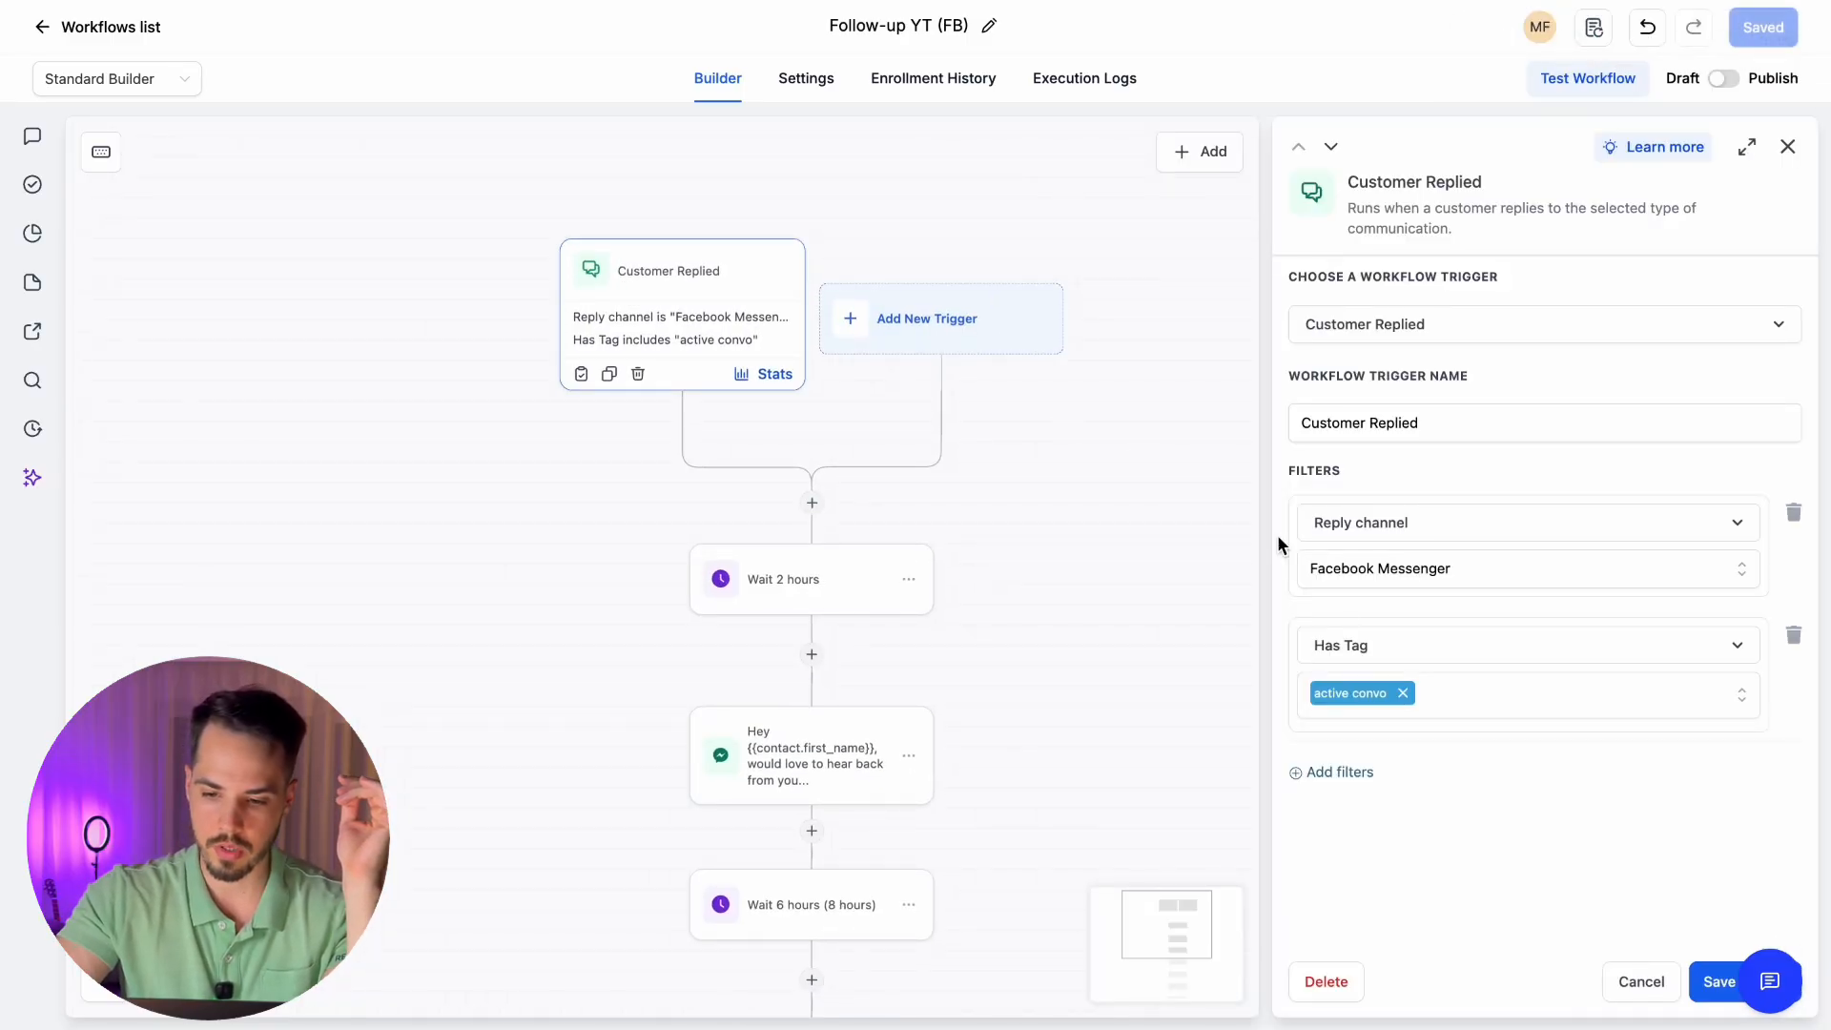
left_click(1418, 565)
scroll(1402, 740, "down", 3)
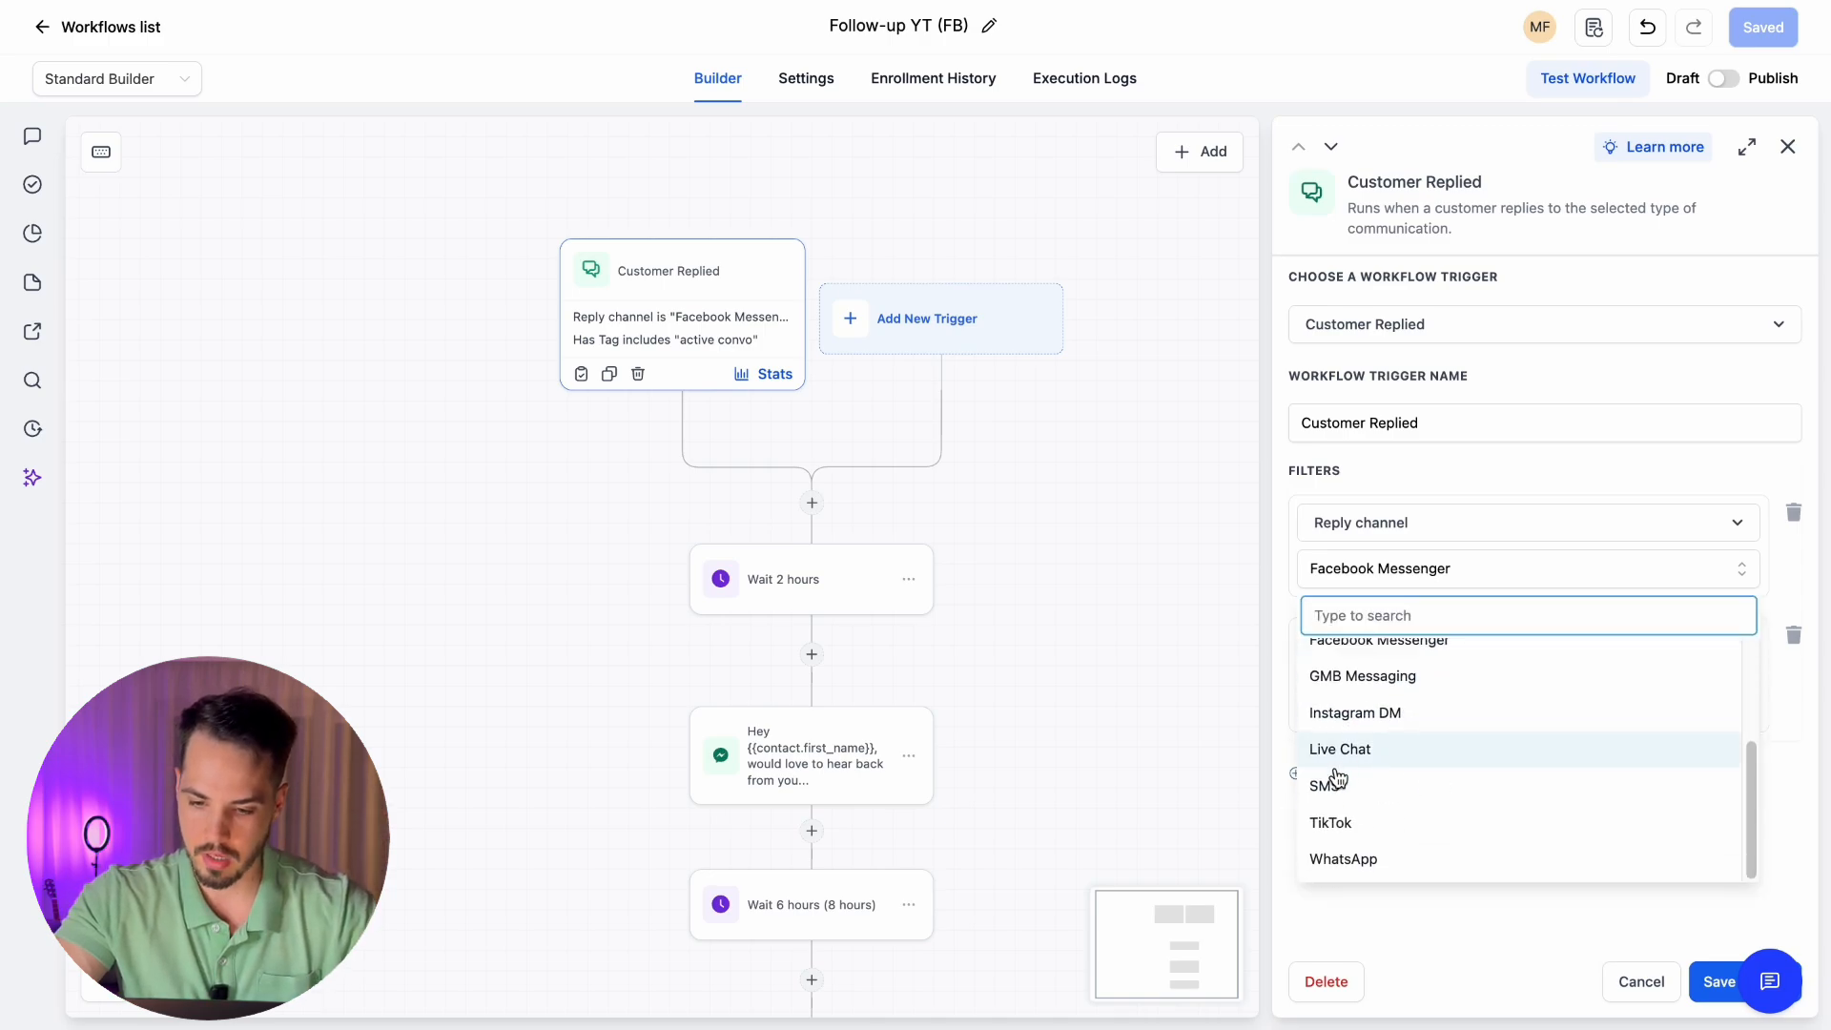
left_click(1327, 784)
left_click(1701, 982)
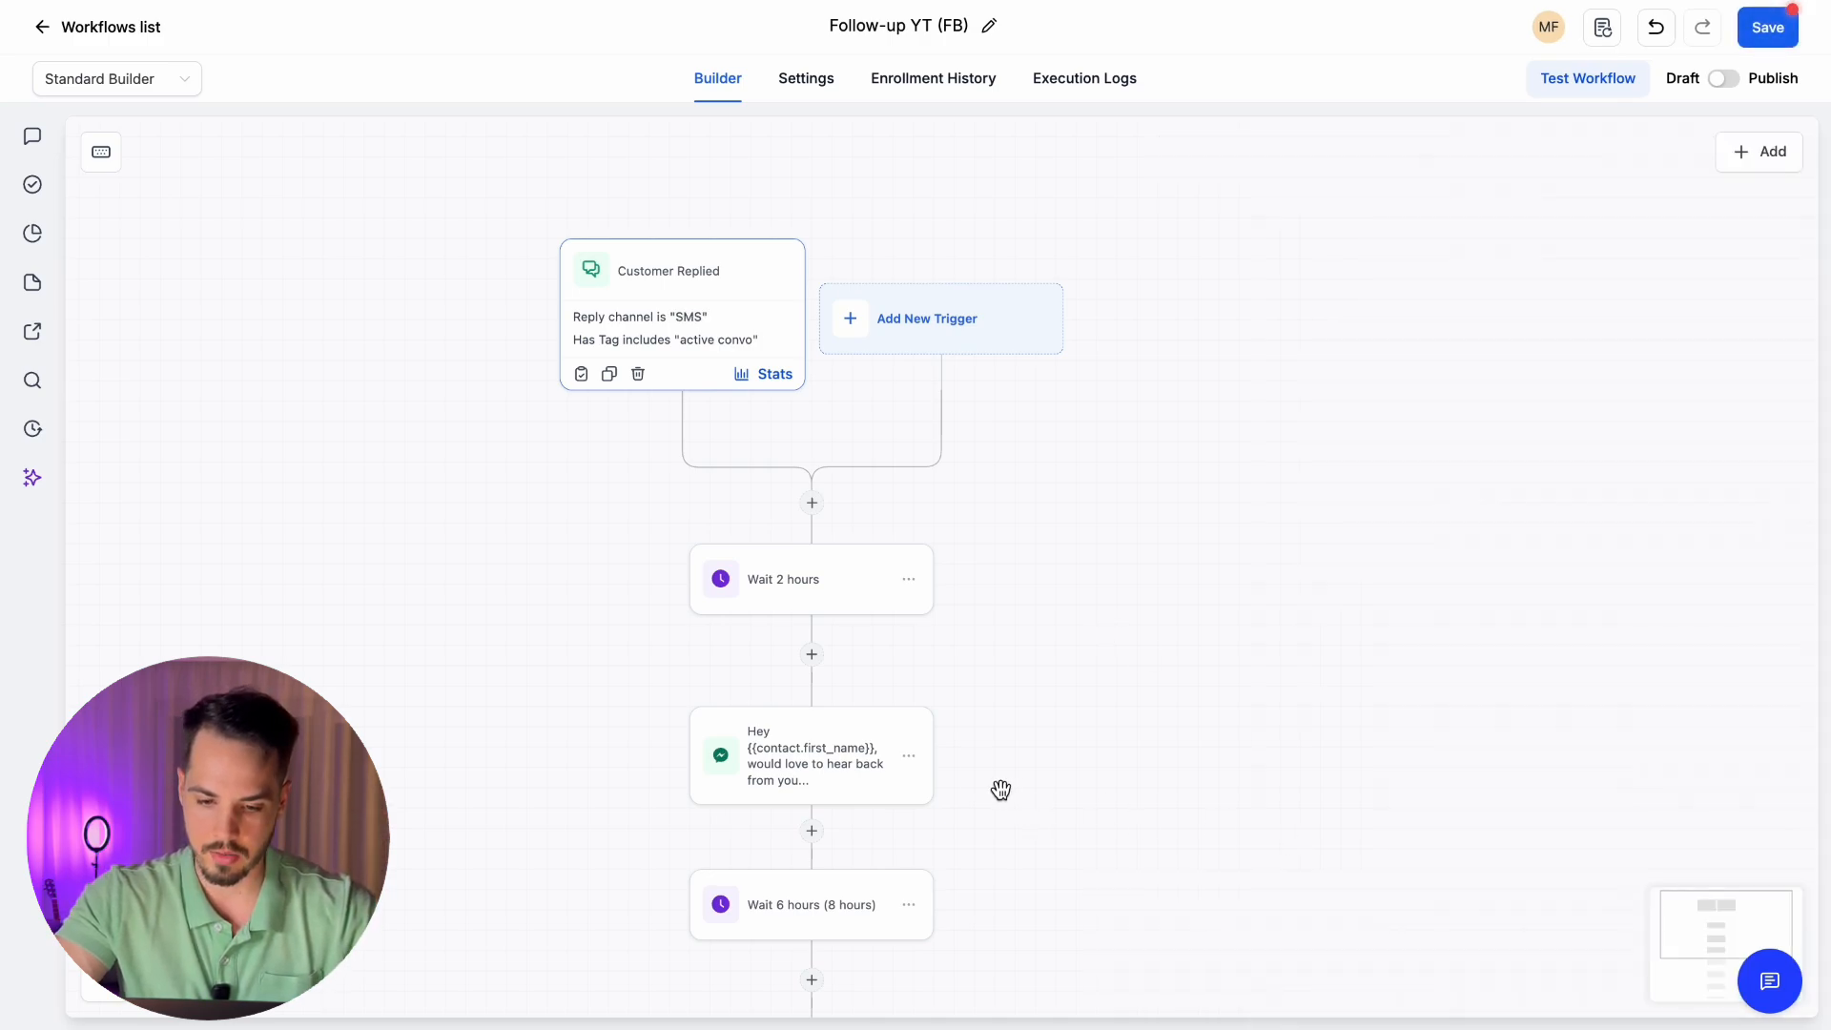
Replace the Messenger action after the 2-hour wait with an SMS action containing the message "asd"
left_click(908, 756)
left_click(986, 814)
left_click(1154, 573)
left_click(811, 654)
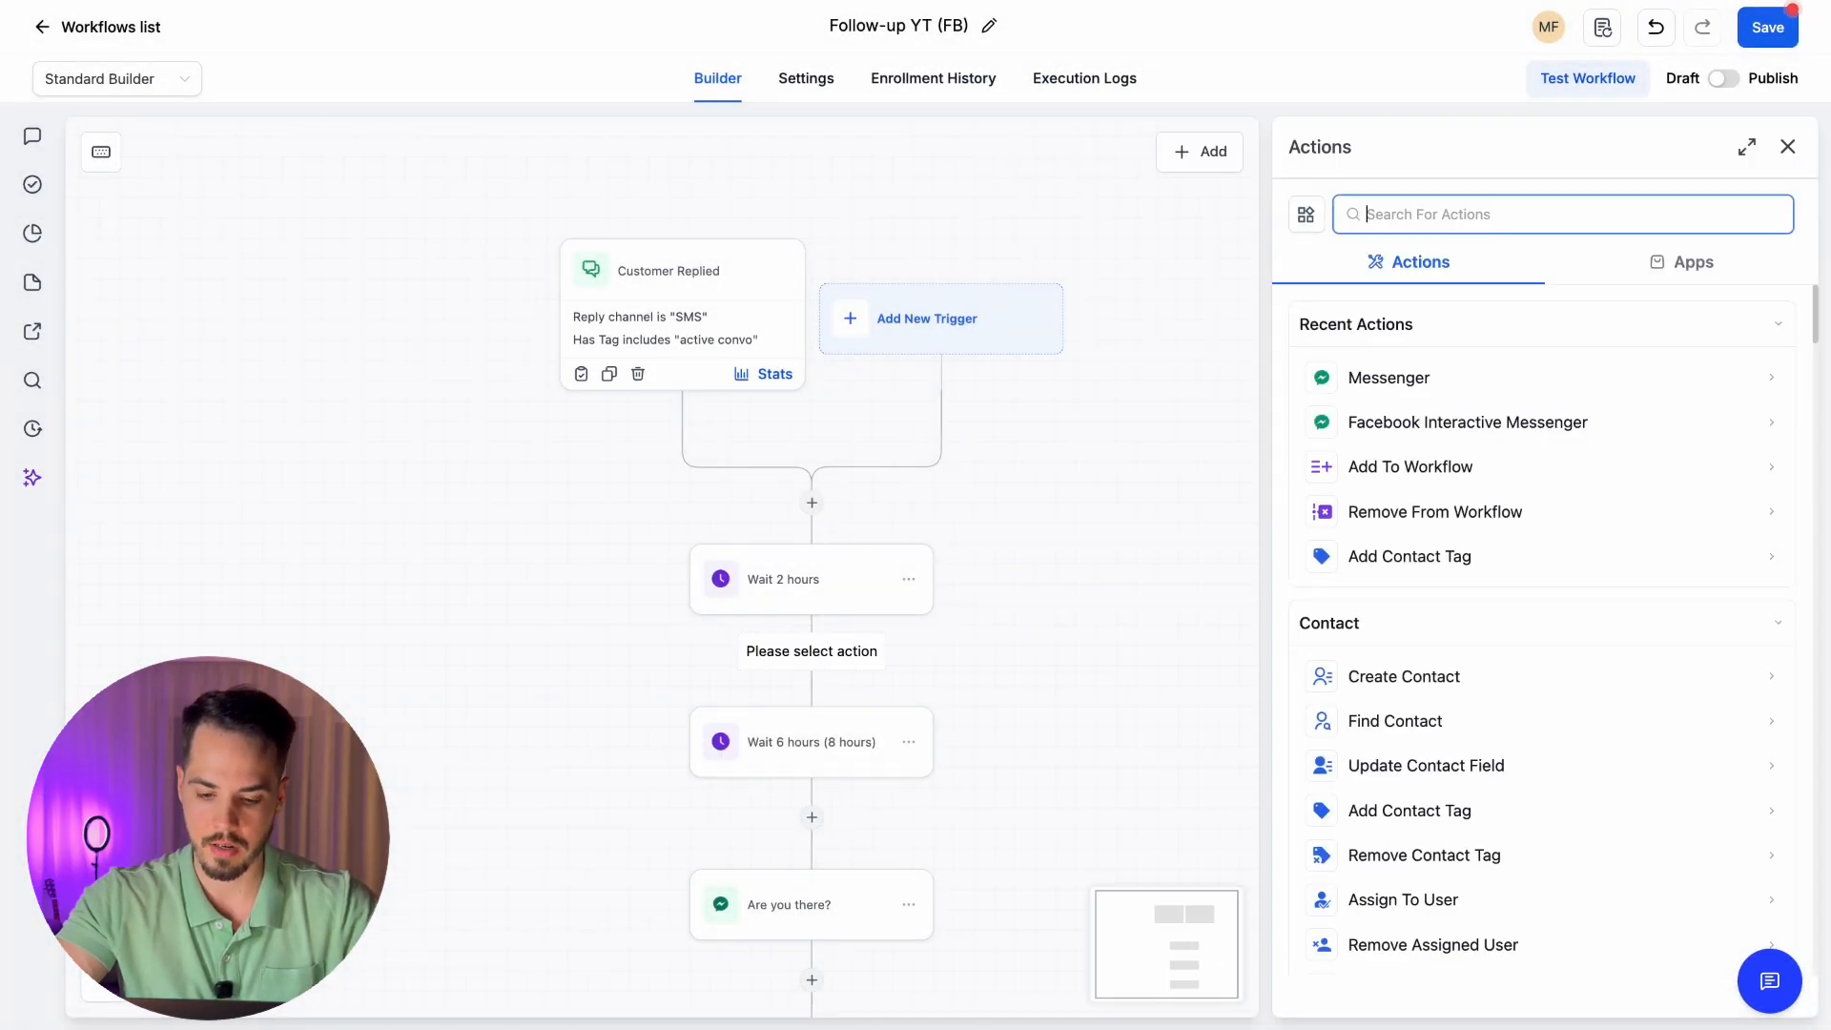
type("sms")
left_click(1355, 373)
type("asd")
left_click(1717, 981)
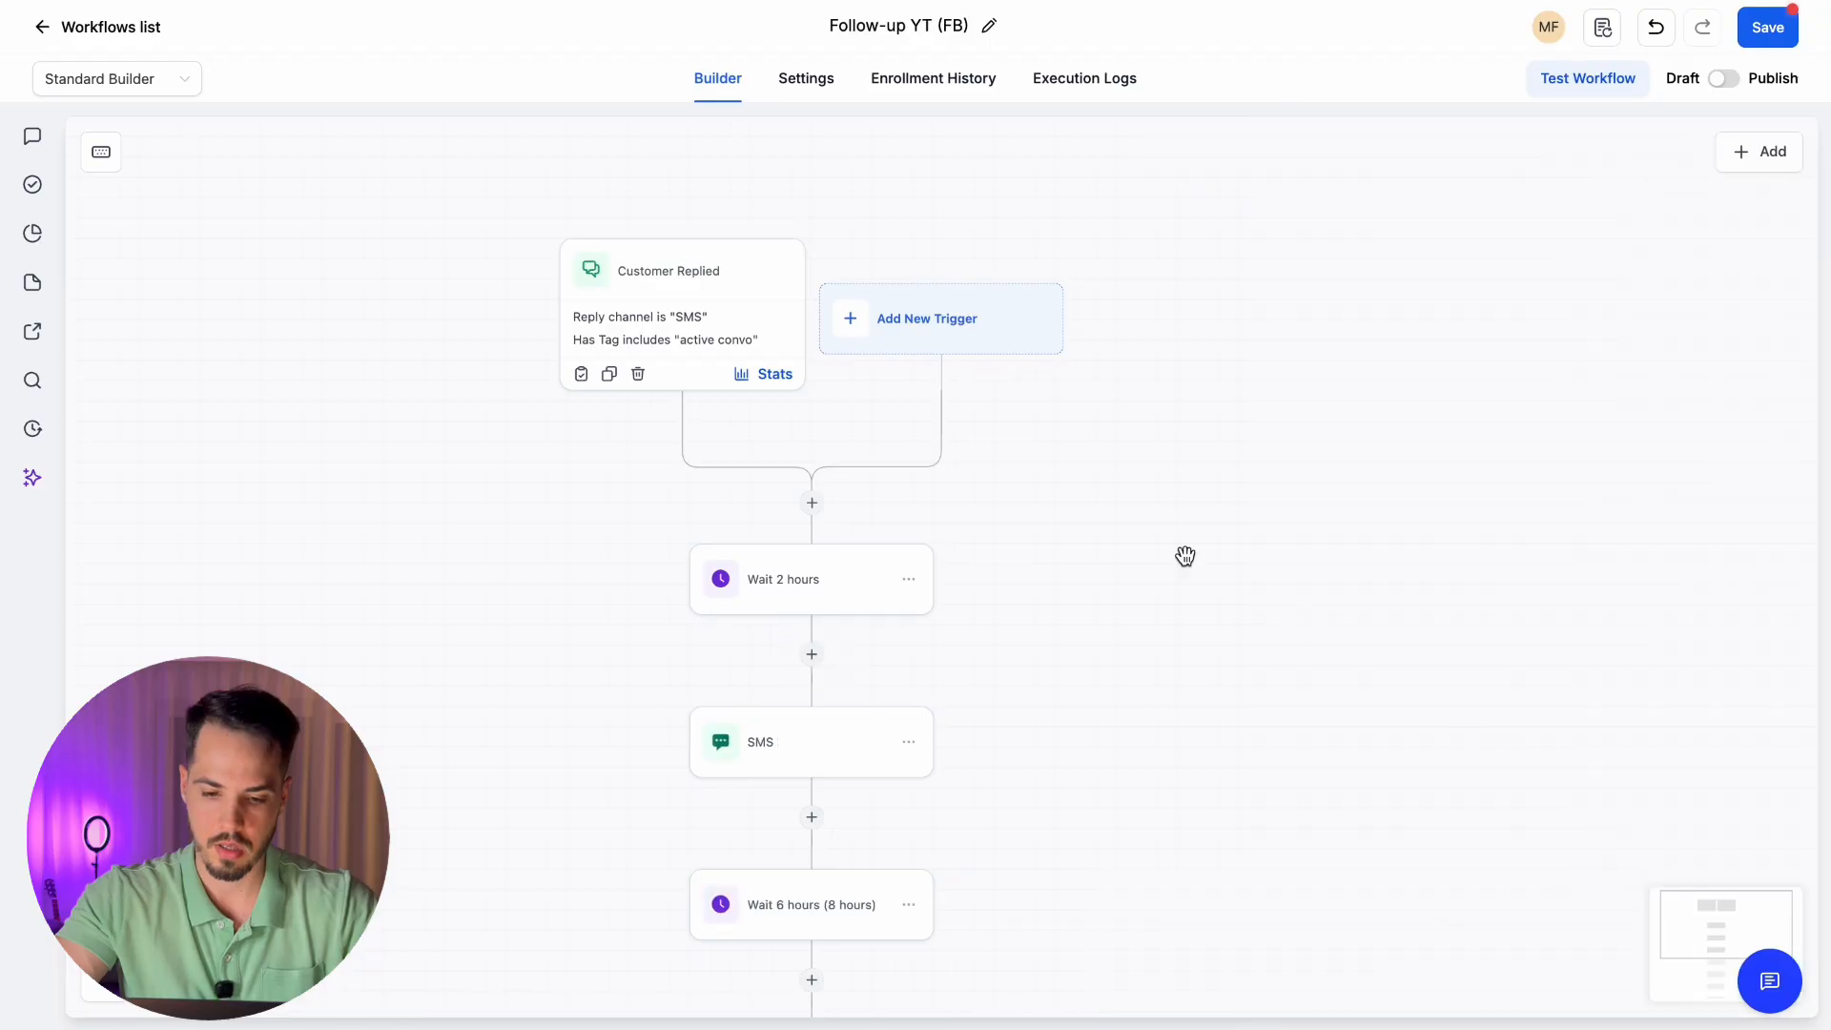
Switch the Customer Replied trigger's reply channel to WhatsApp and save the trigger
left_click(711, 324)
left_click(1421, 573)
scroll(1462, 717, "down", 3)
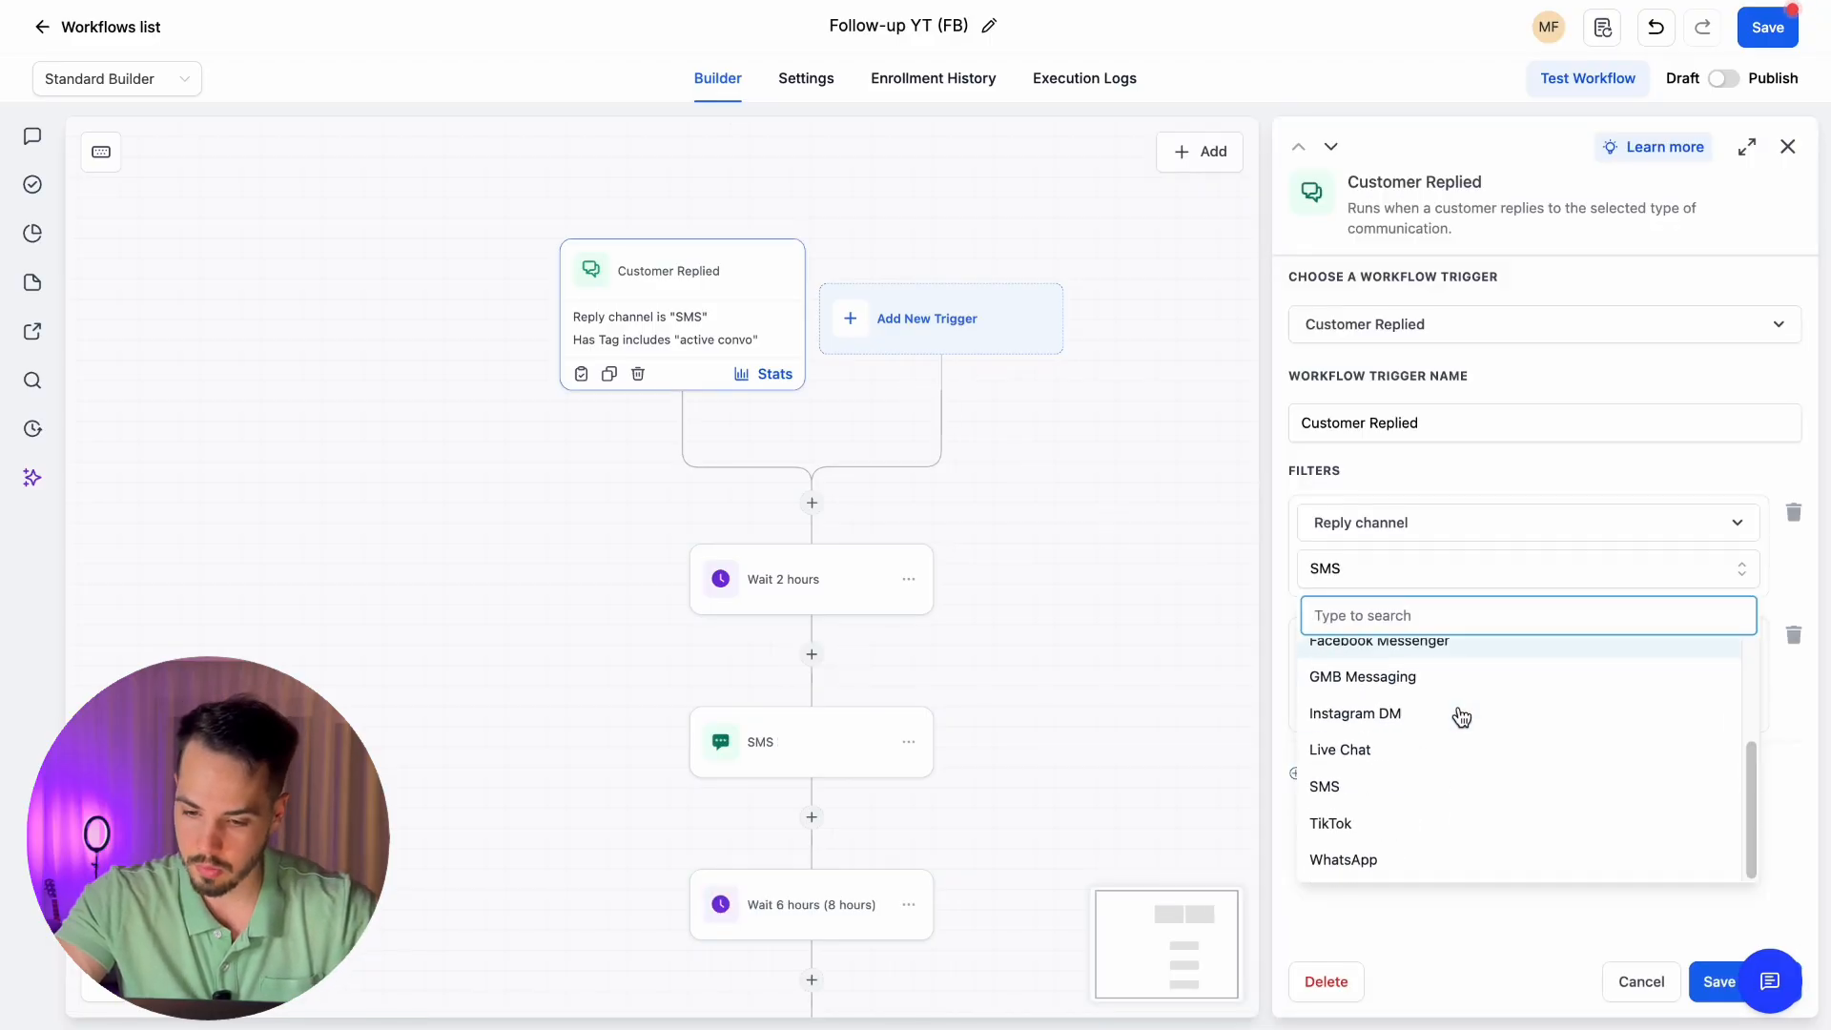
left_click(1361, 859)
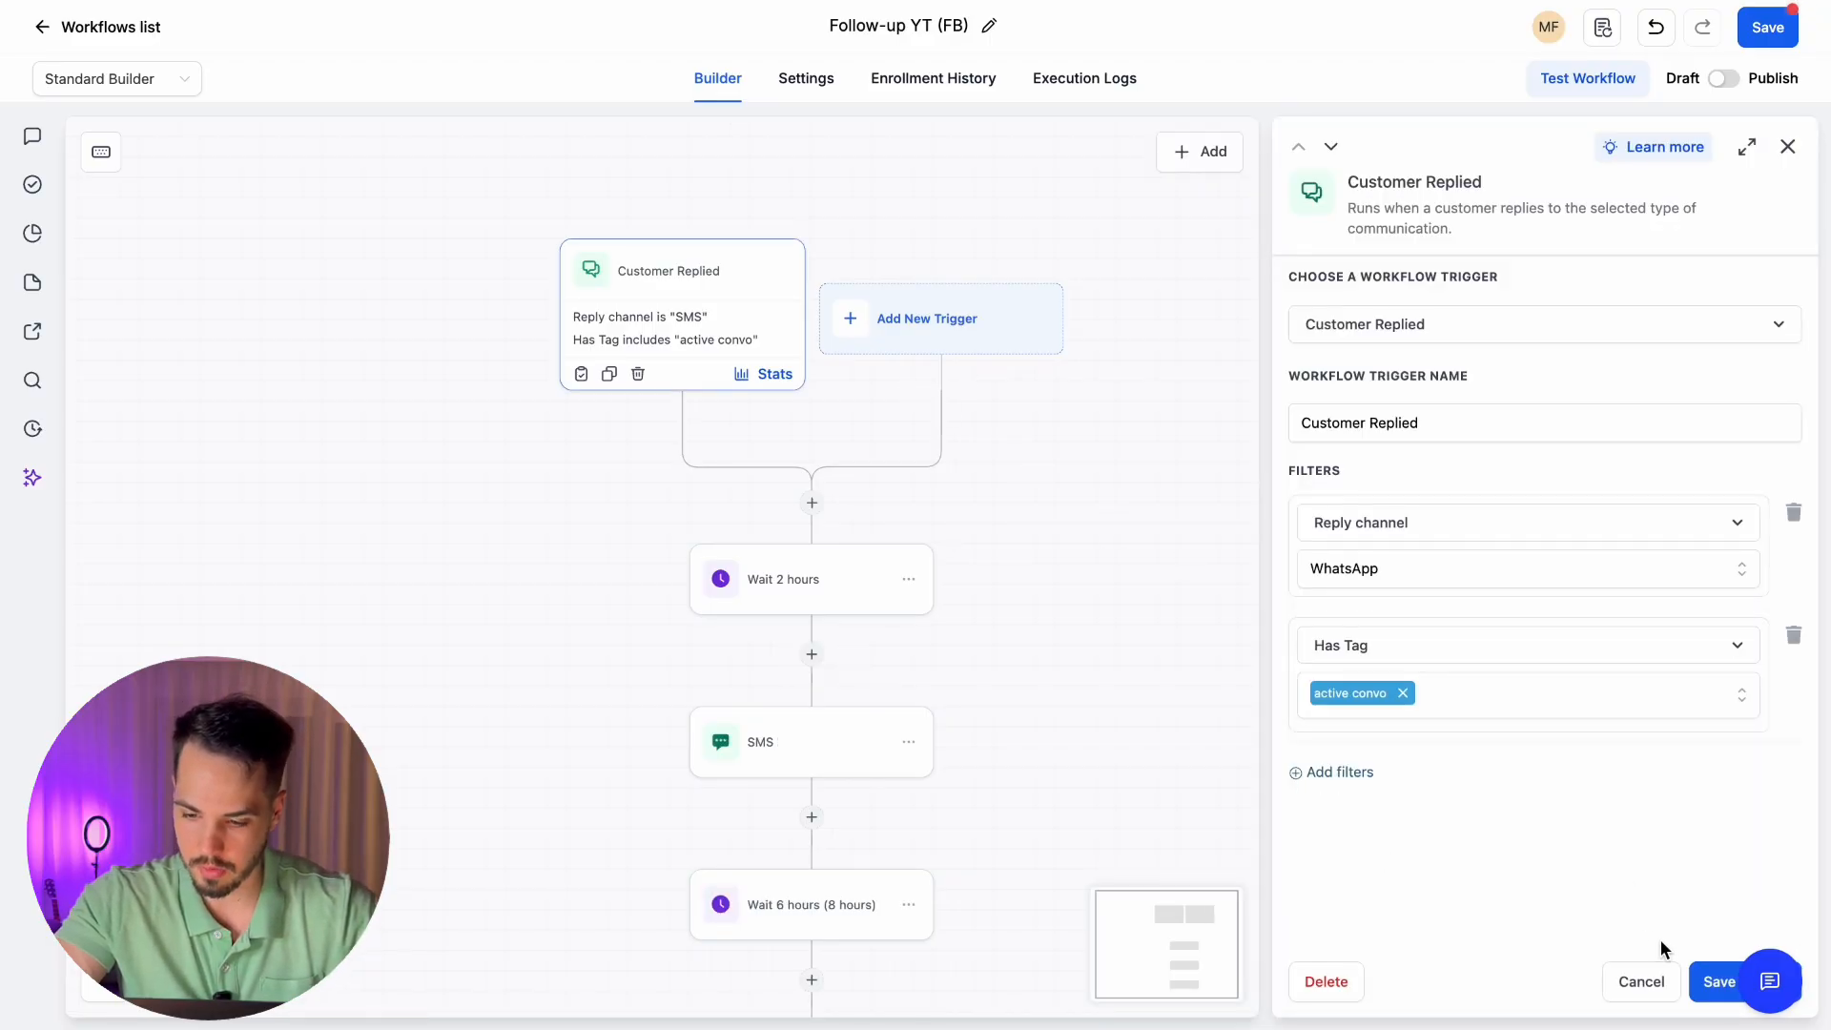
left_click(1703, 967)
Delete the SMS action that follows the 2-hour wait
left_click(818, 751)
left_click(908, 742)
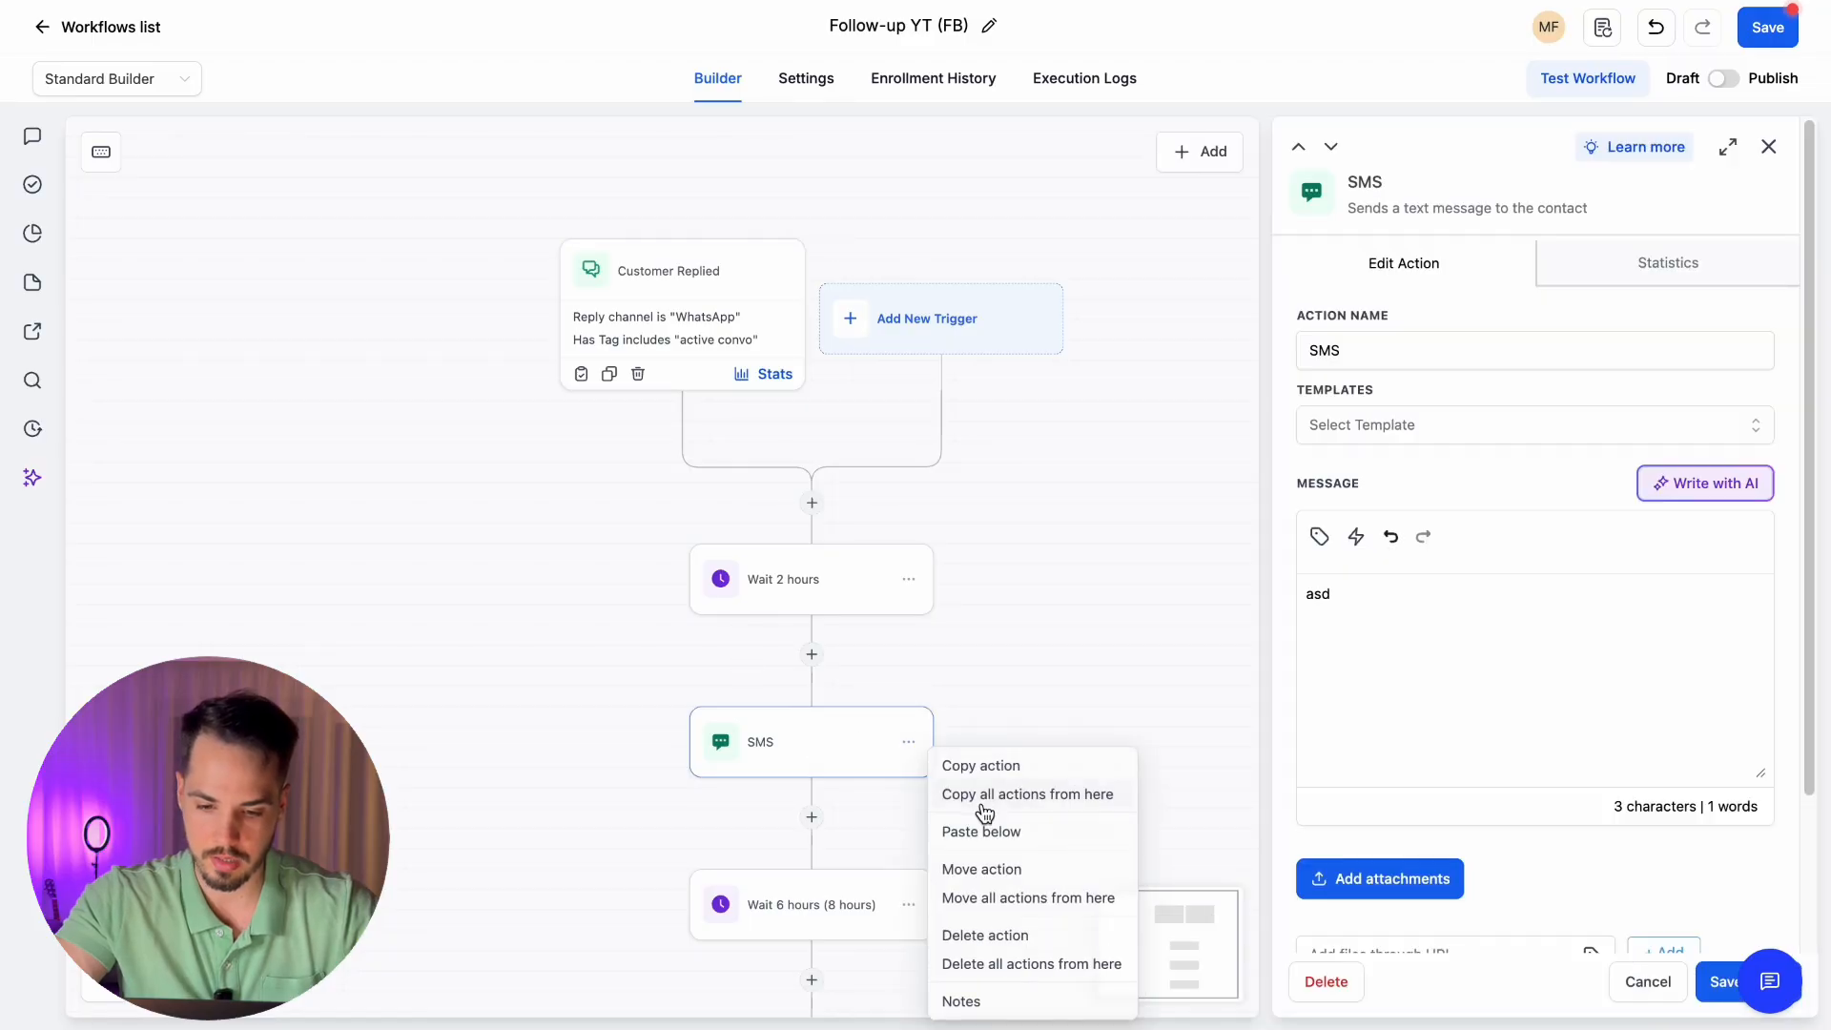
left_click(985, 935)
left_click(1141, 574)
Try adding a WhatsApp action after the 2-hour wait, and return to the workflows list while discarding the unsaved changes
left_click(812, 654)
type("what")
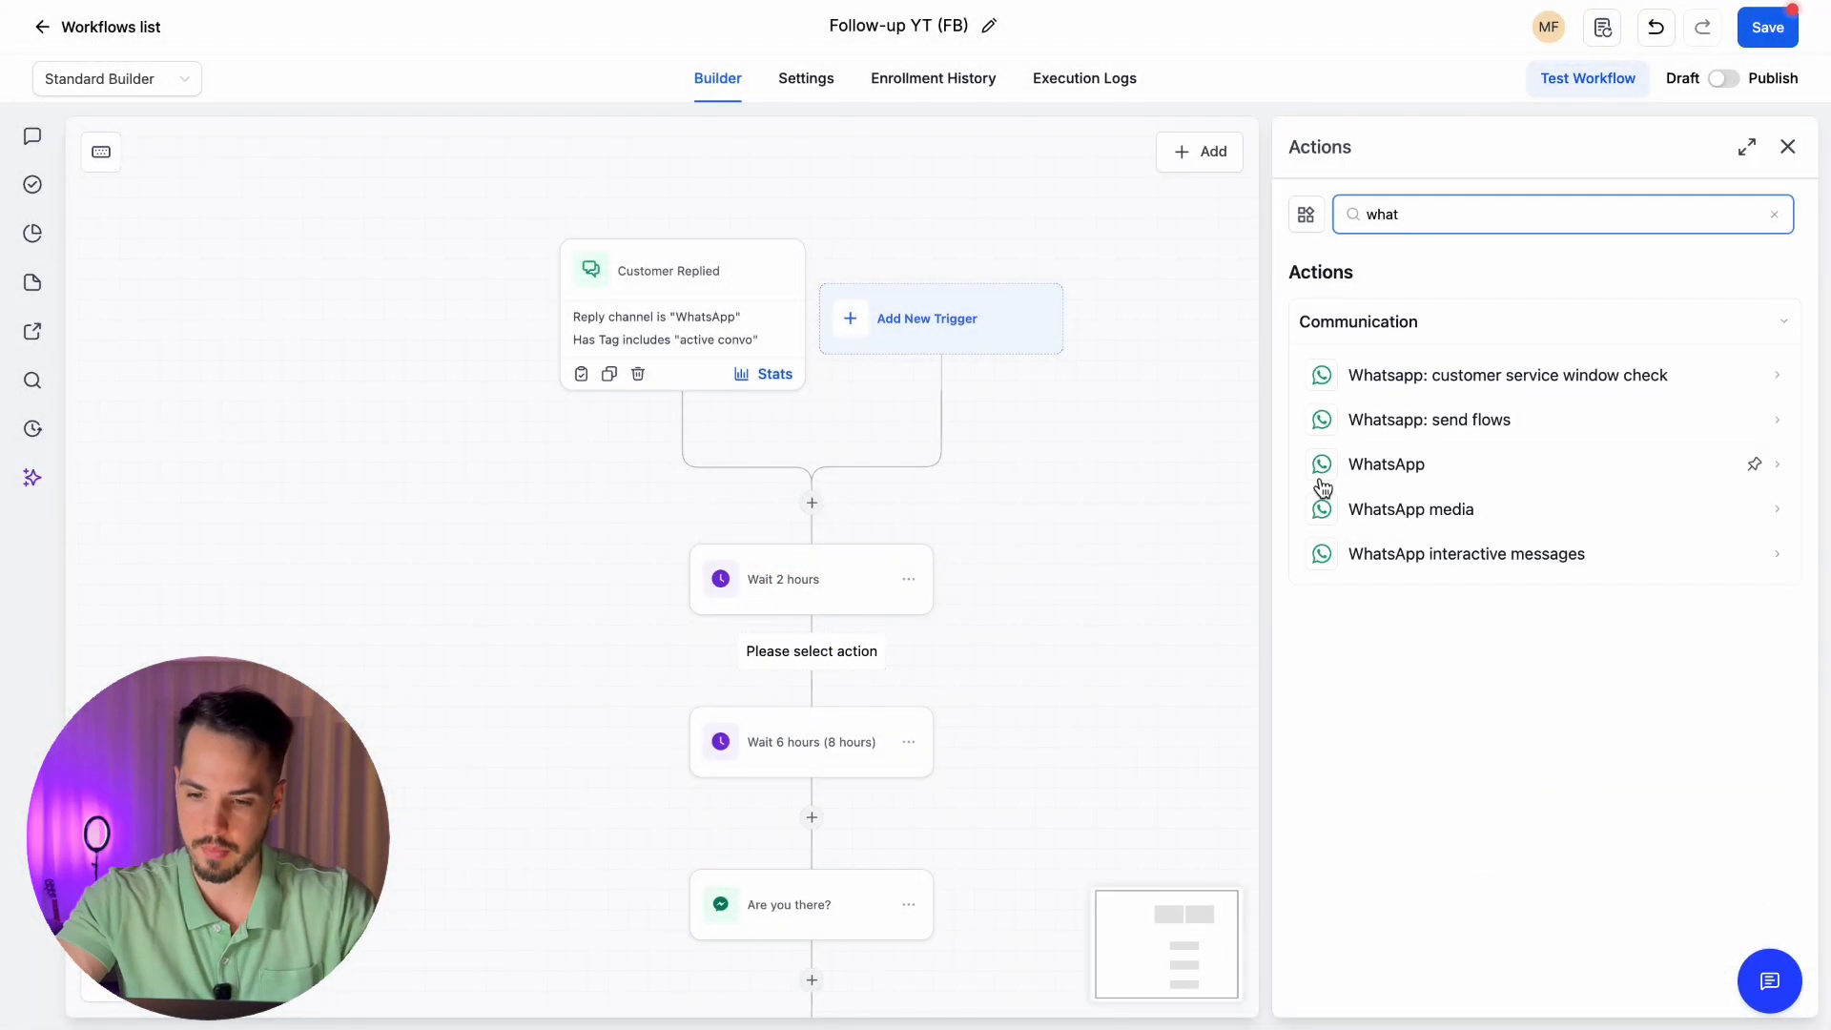
left_click(1400, 462)
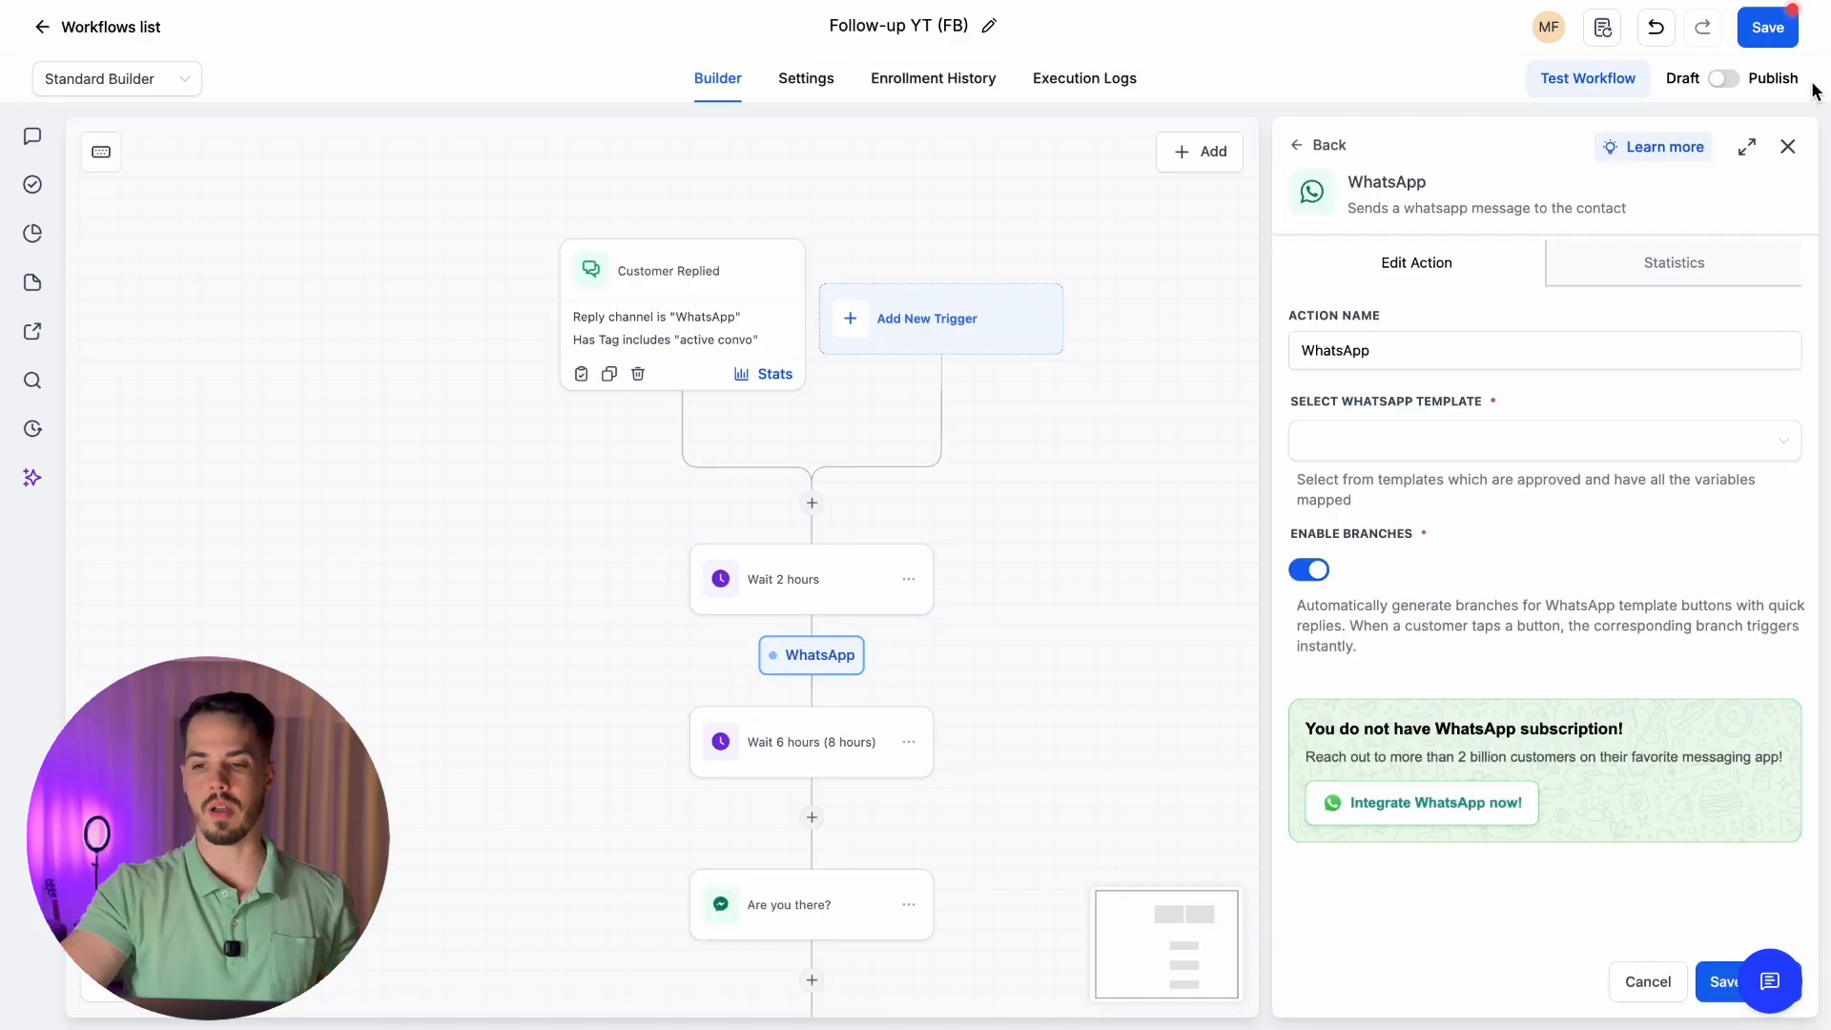
left_click(1788, 146)
left_click(135, 26)
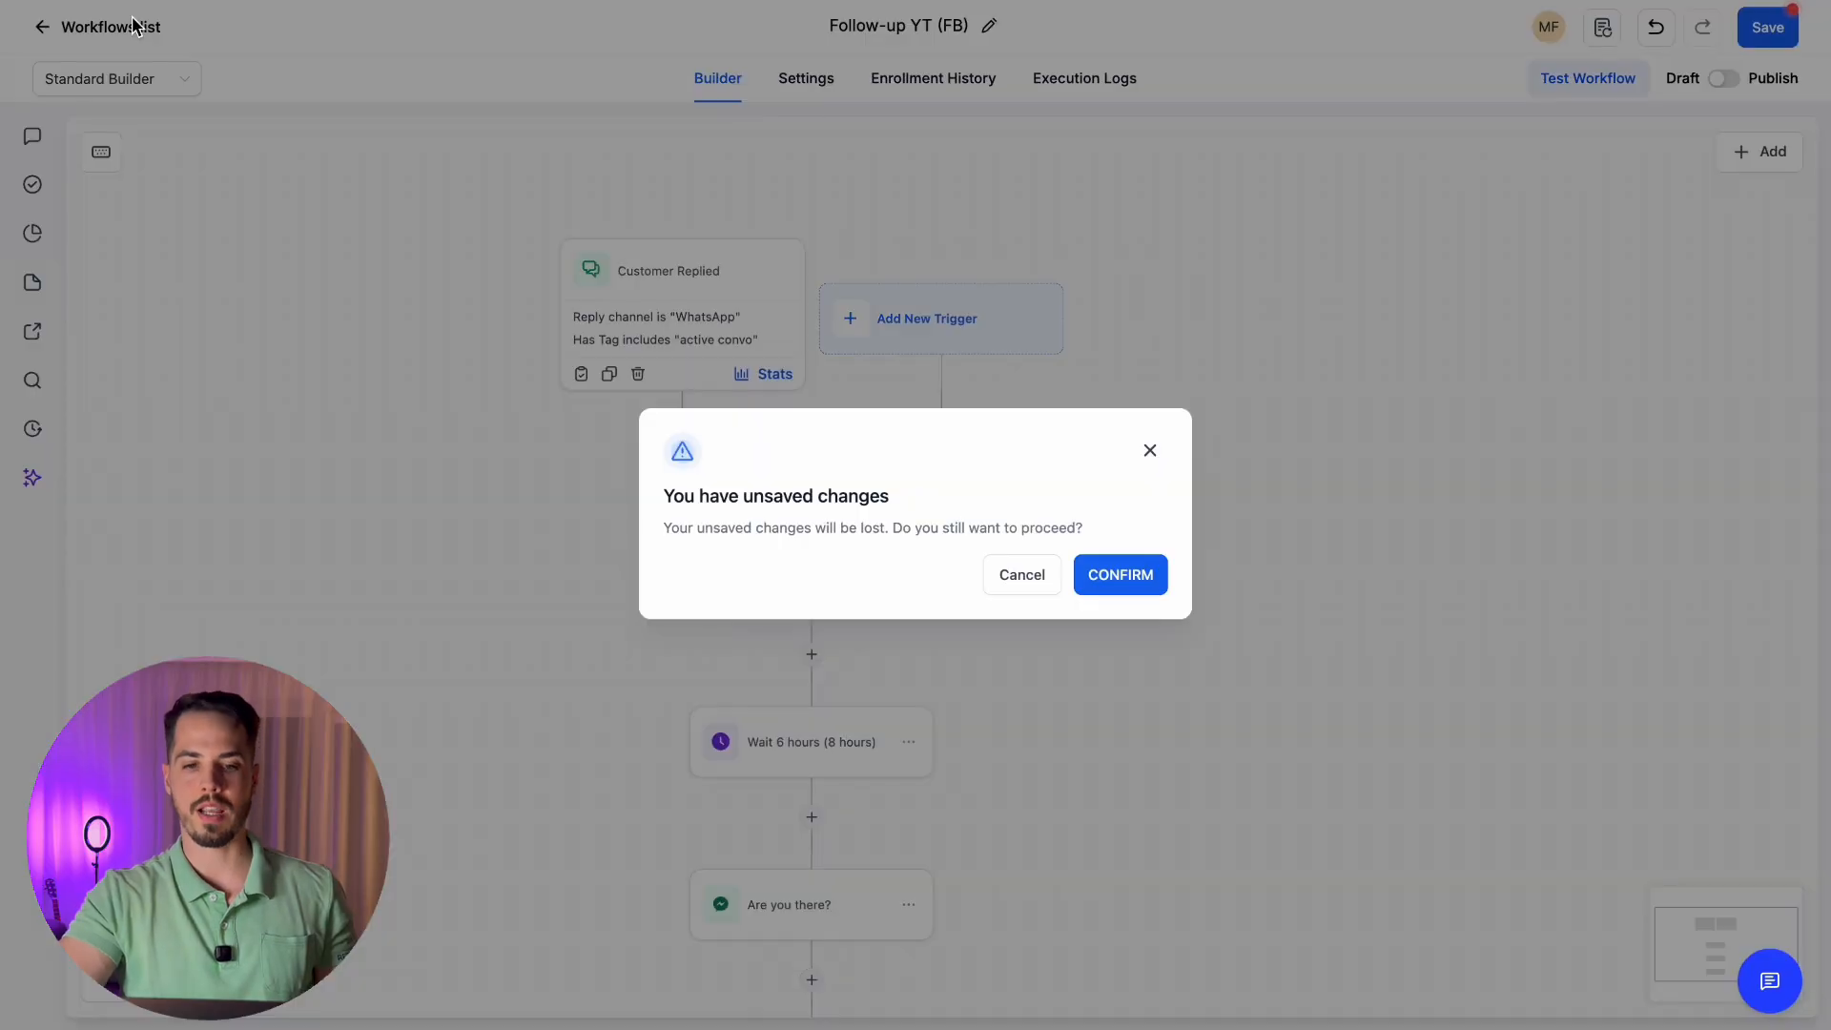
left_click(1122, 571)
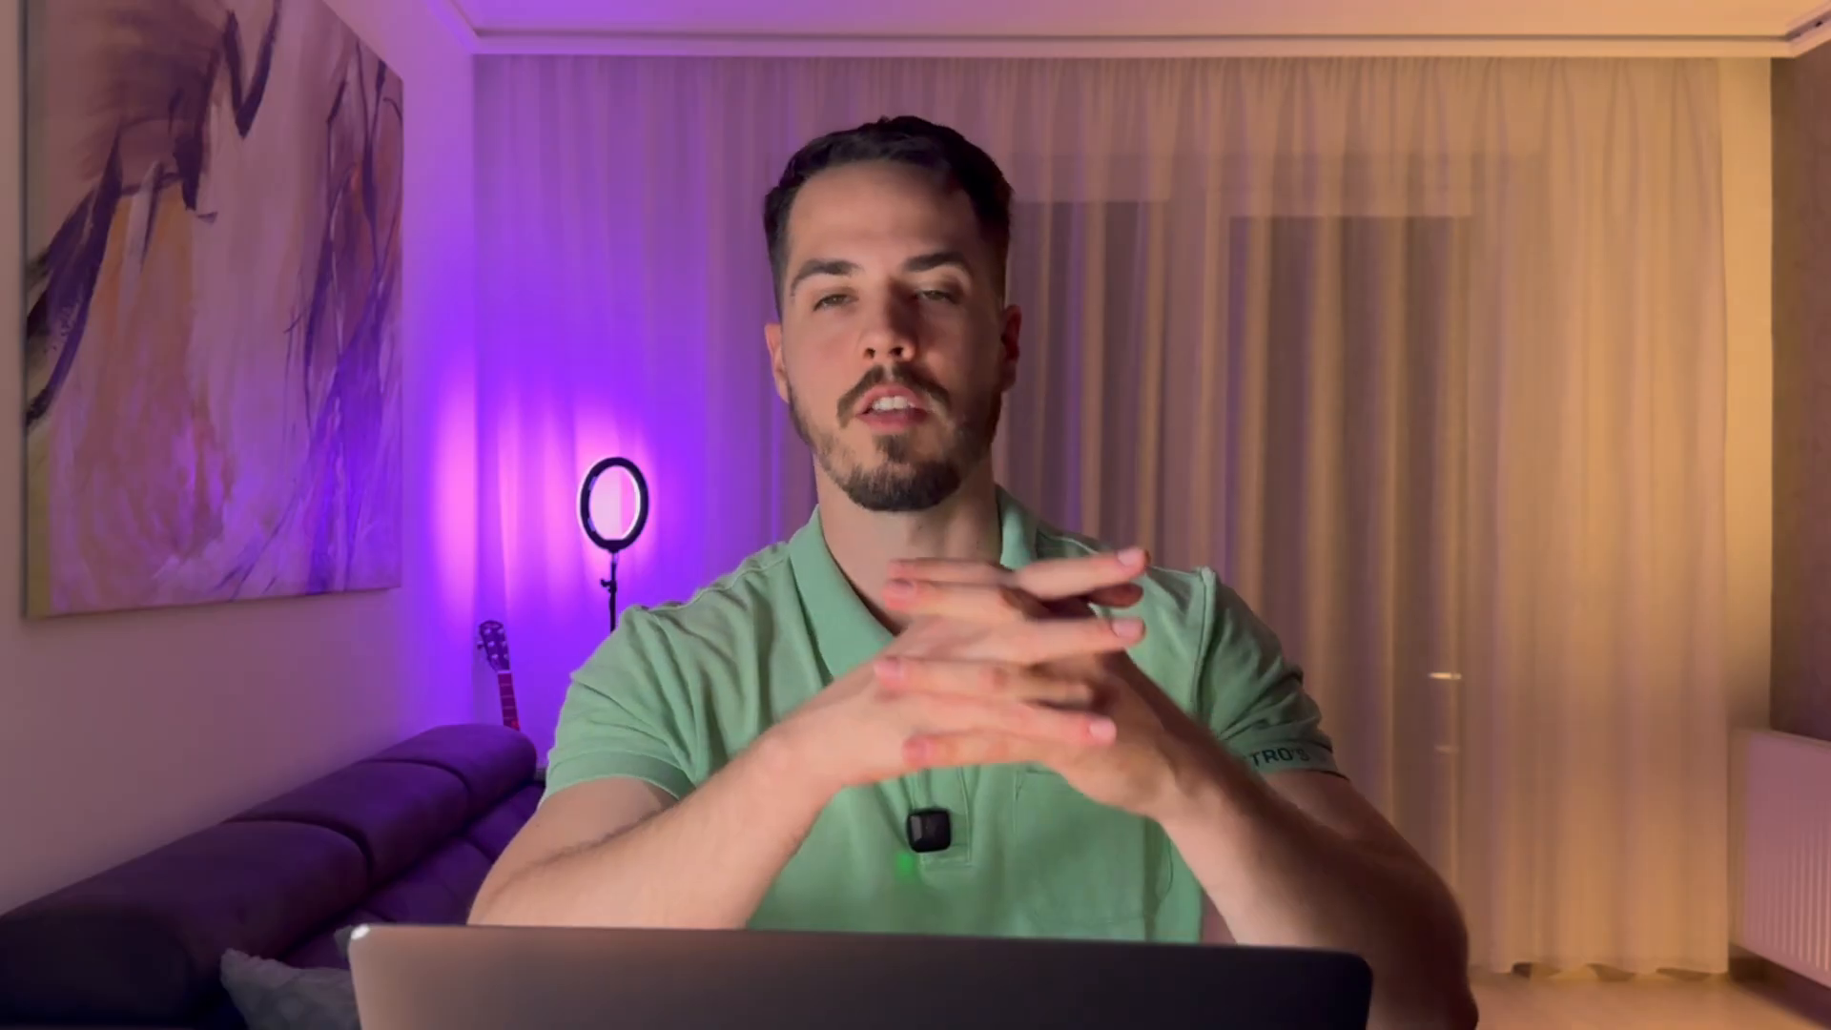